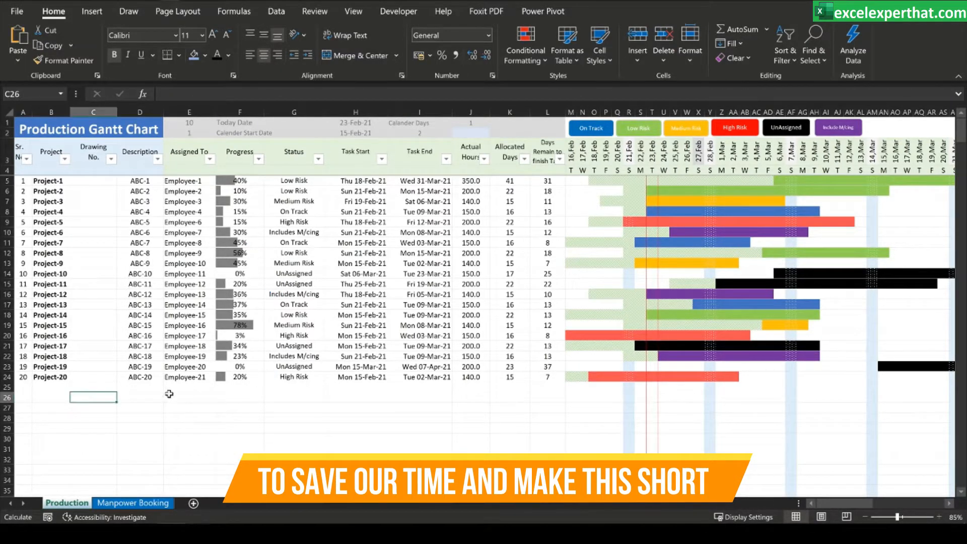
Step: Examine the finished Gantt chart's data table and each status label in its colour legend, from On Track to Include M/cing
left_click_drag(22, 124, 551, 377)
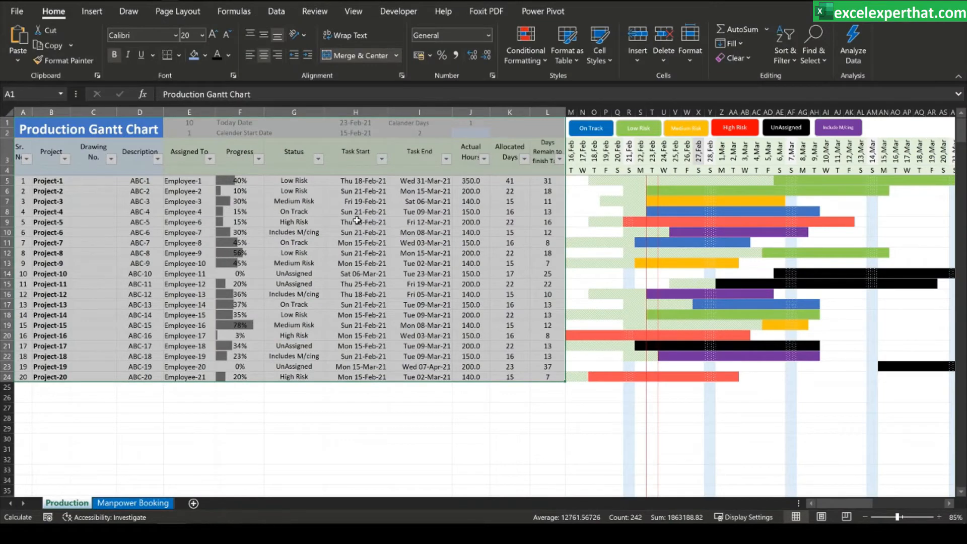
left_click(598, 128)
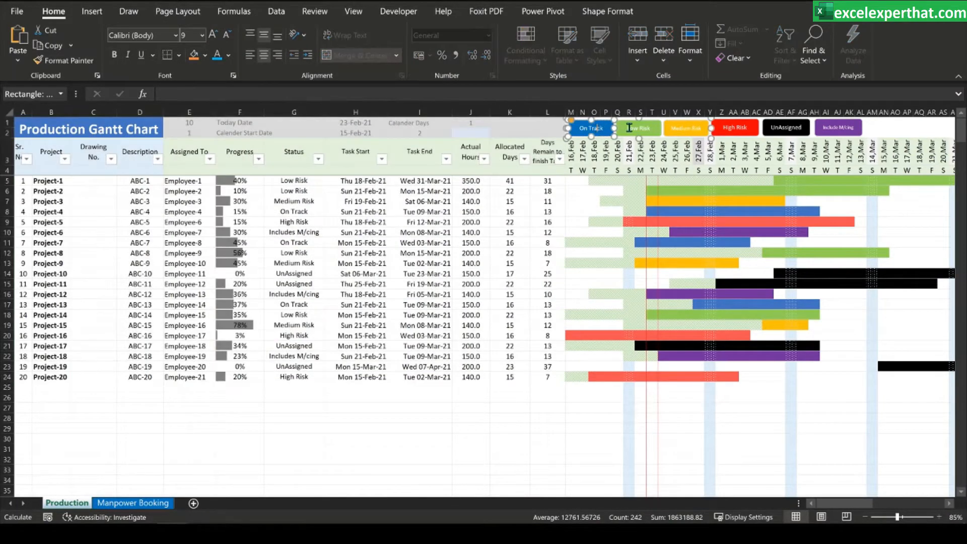
left_click(635, 128)
left_click(683, 129)
left_click(735, 128)
left_click(785, 128)
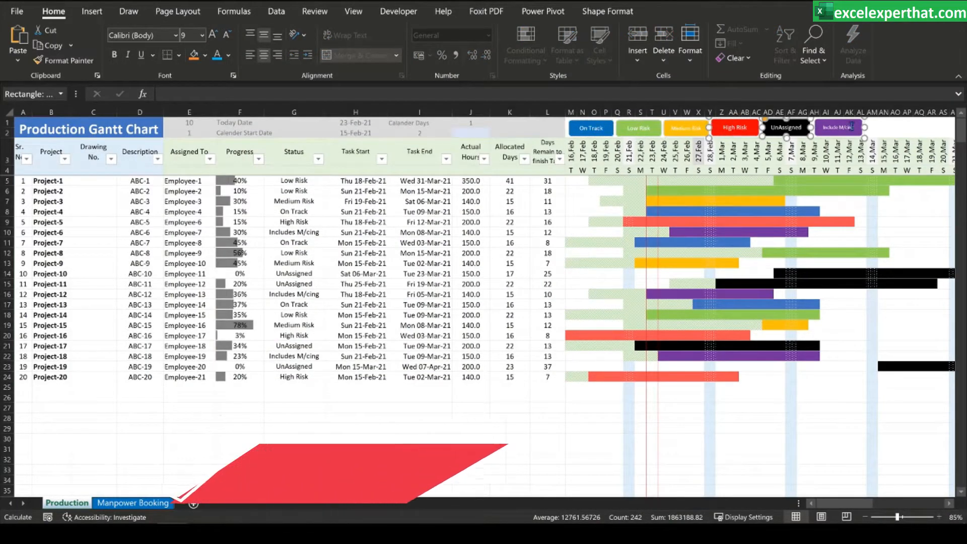
left_click(838, 128)
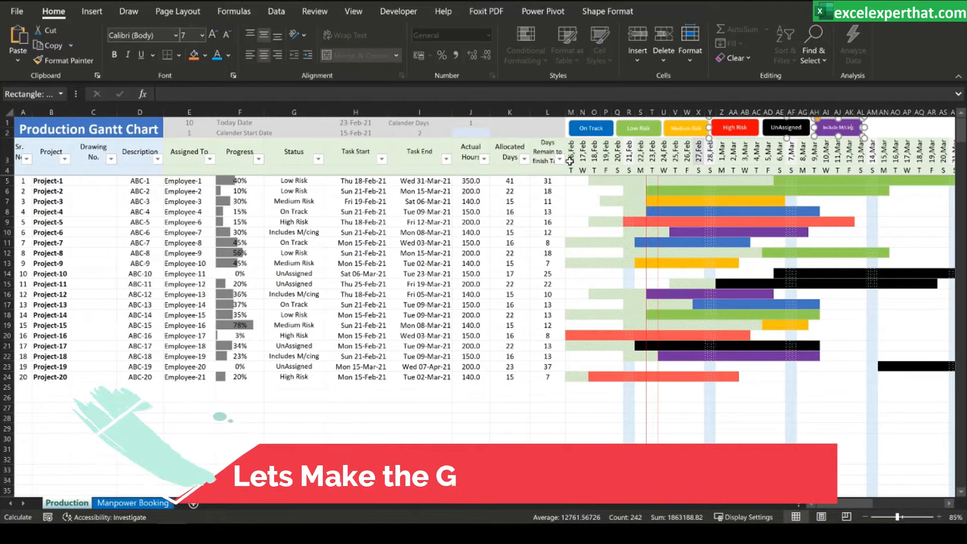
Step: Examine the finished chart's calendar dates, coloured task bars, and the Status and Progress columns
left_click_drag(571, 151, 722, 168)
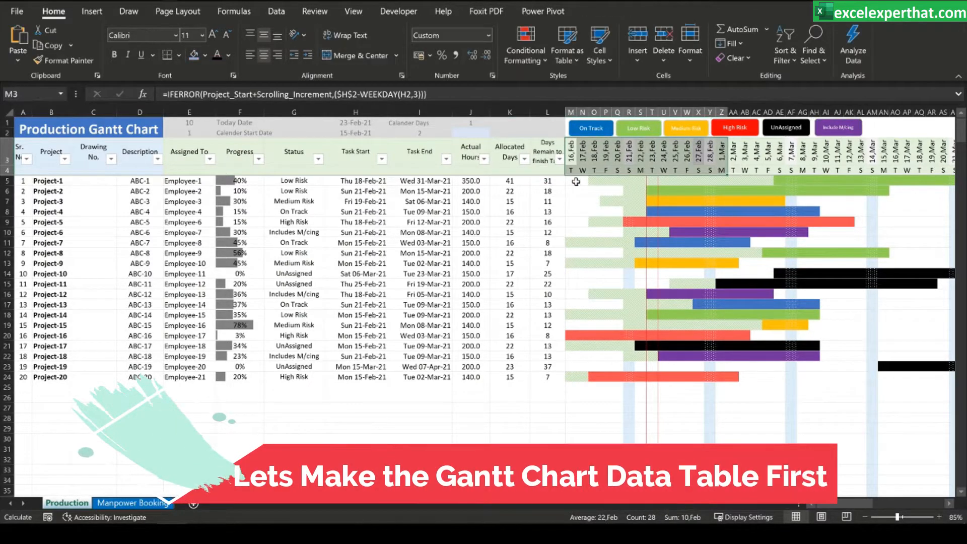
left_click_drag(570, 180, 919, 388)
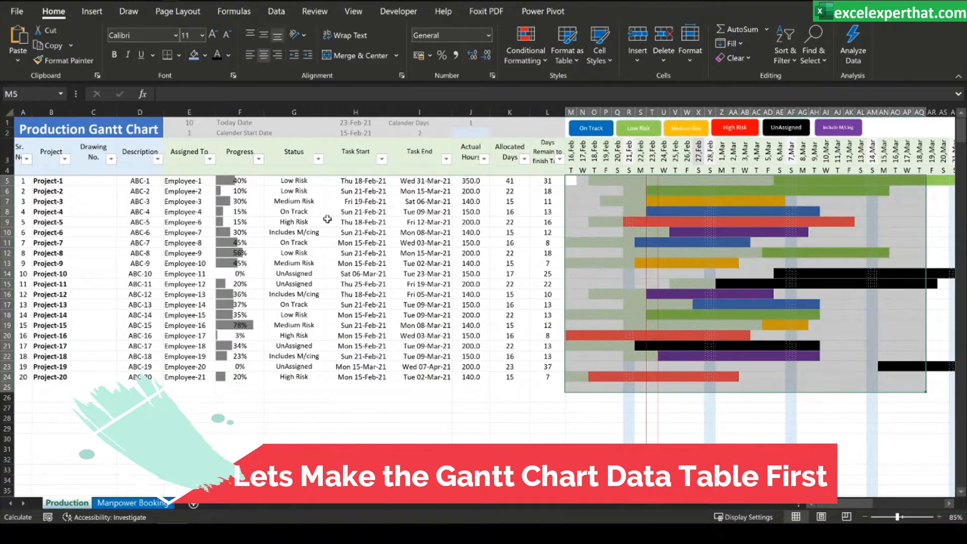
left_click_drag(293, 179, 275, 380)
left_click_drag(250, 180, 244, 379)
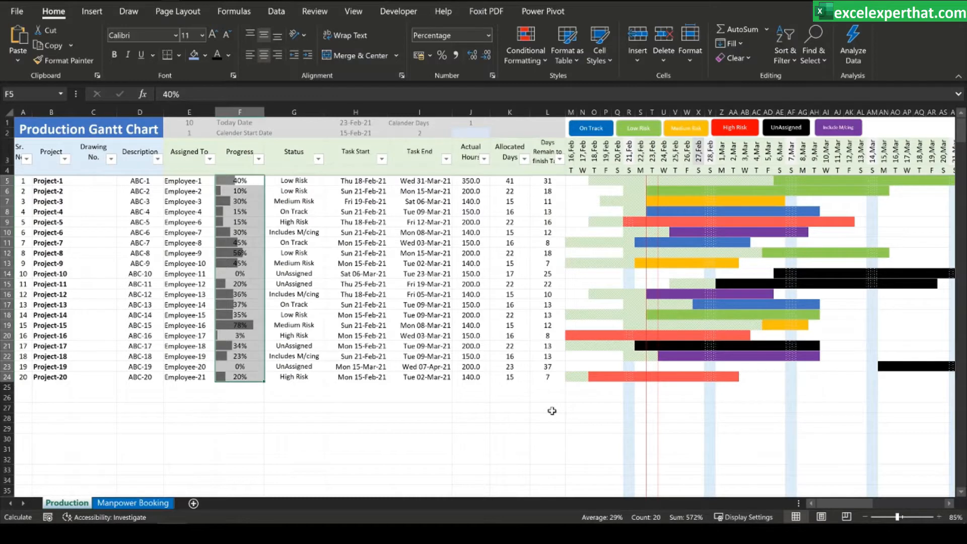
left_click(294, 412)
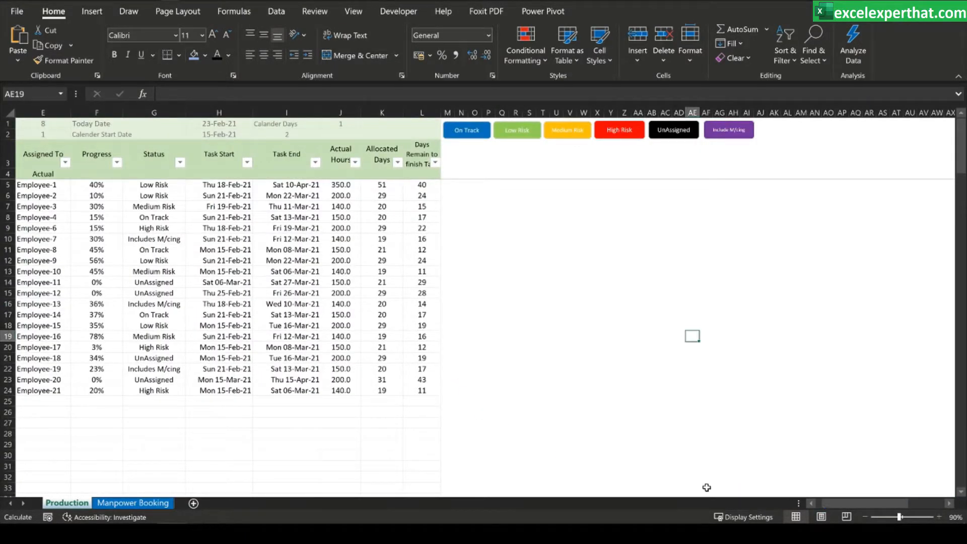
Step: Review the unfinished chart's data table from the Project and Drawing No. columns through Assigned To, Progress and Status
left_click_drag(834, 503, 827, 504)
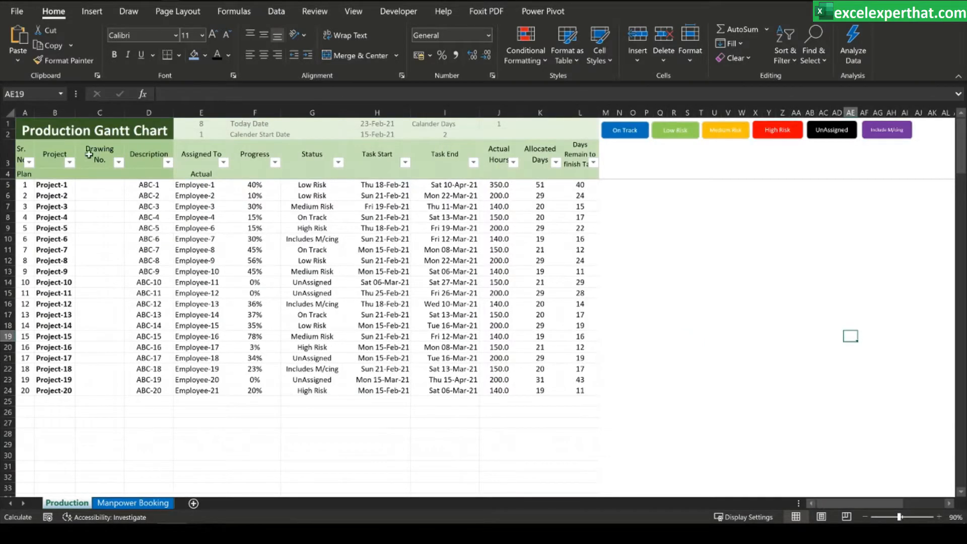
left_click_drag(26, 129, 597, 395)
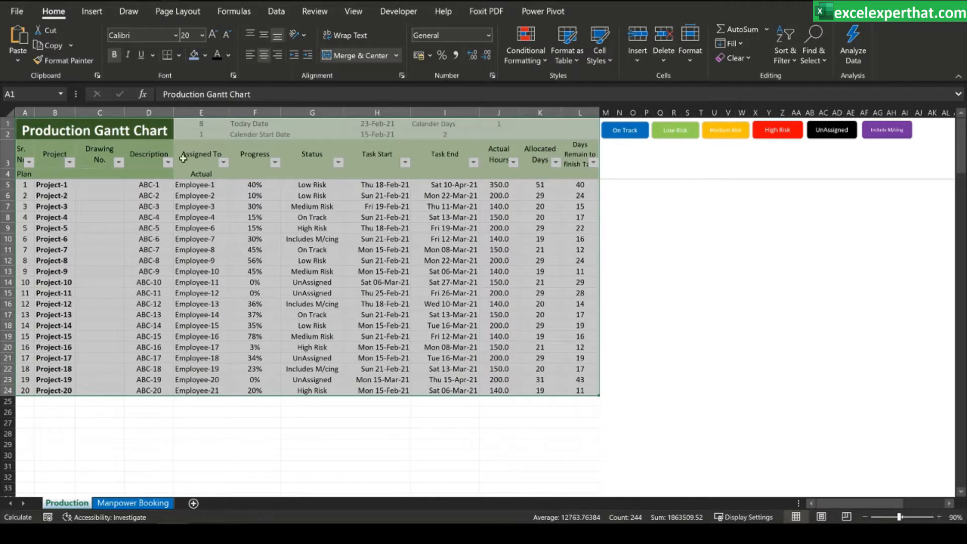
left_click_drag(54, 160, 70, 386)
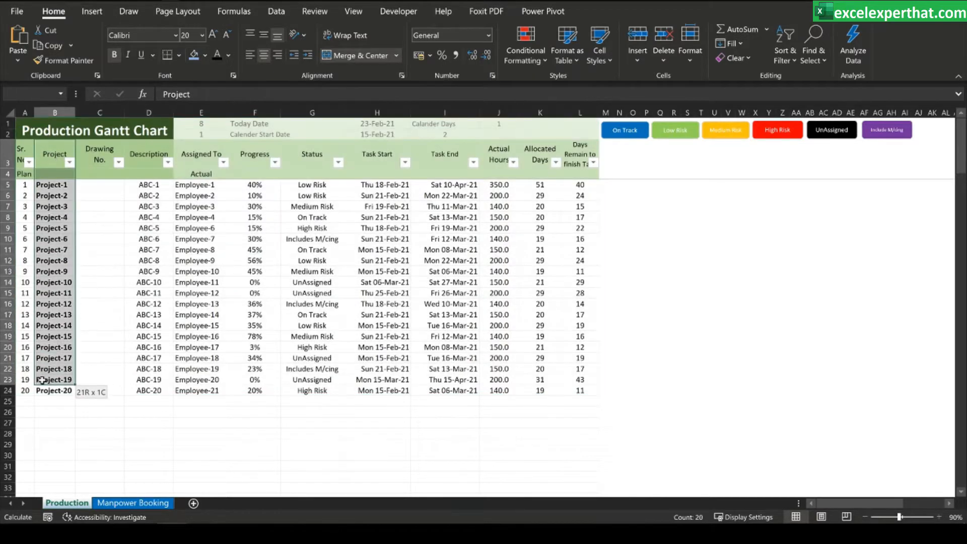
left_click(96, 160)
left_click(151, 156)
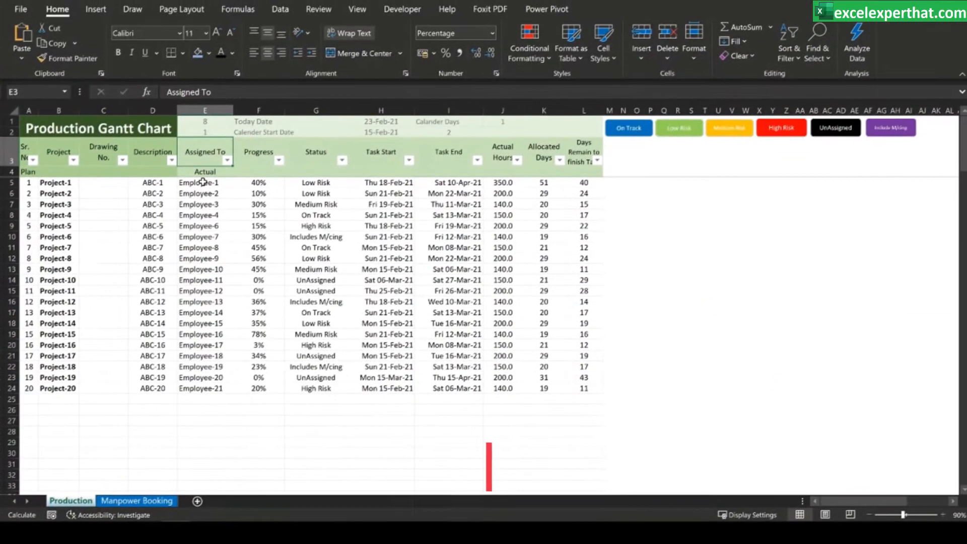
left_click_drag(202, 182, 216, 388)
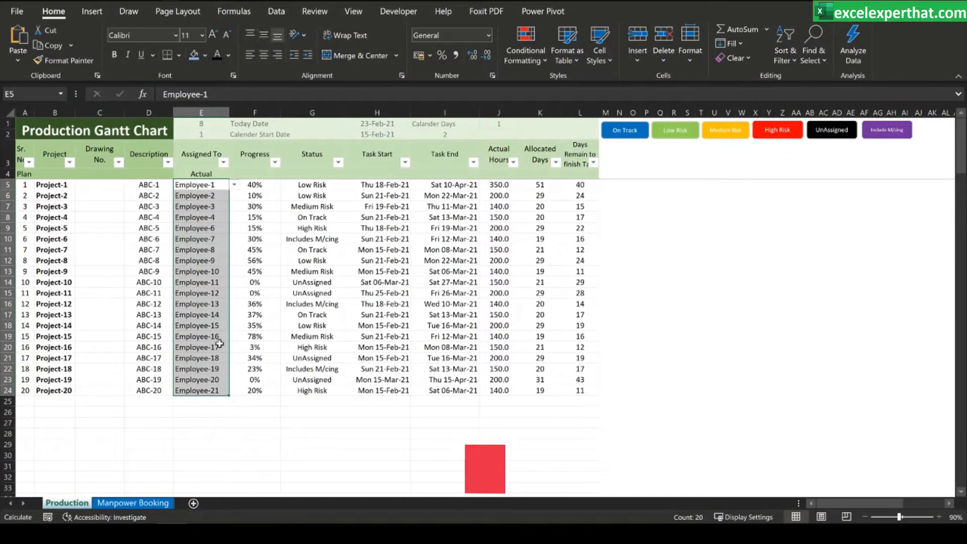
left_click(255, 154)
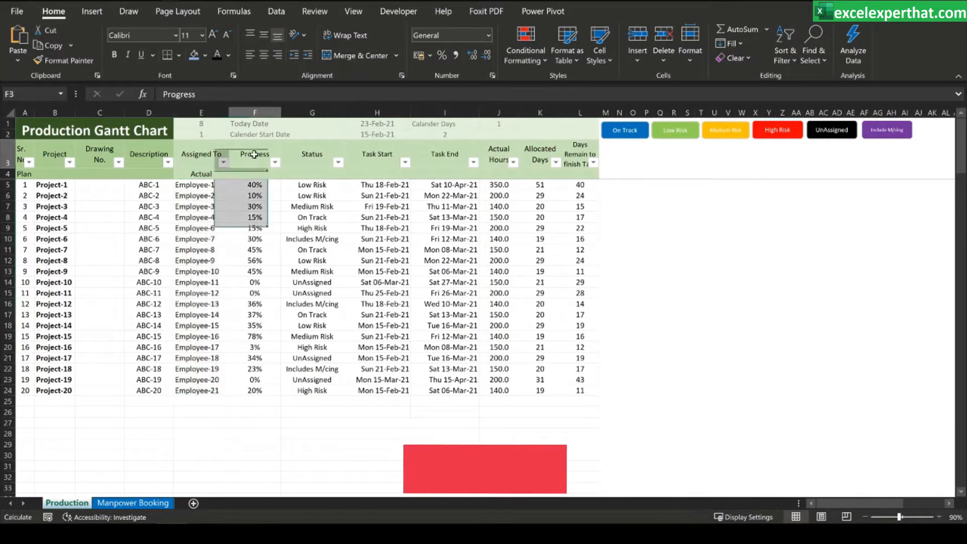
left_click_drag(255, 155, 254, 395)
left_click(306, 166)
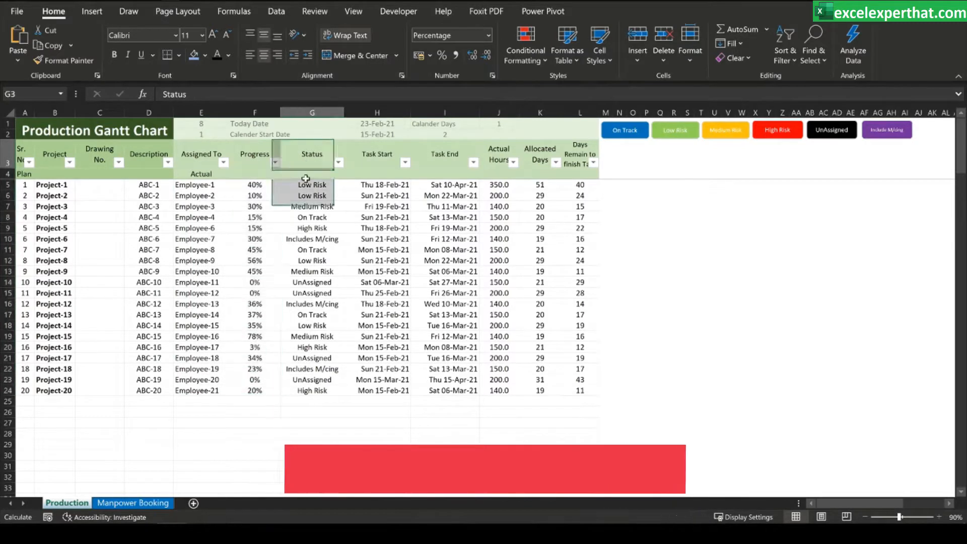
left_click_drag(306, 178, 319, 396)
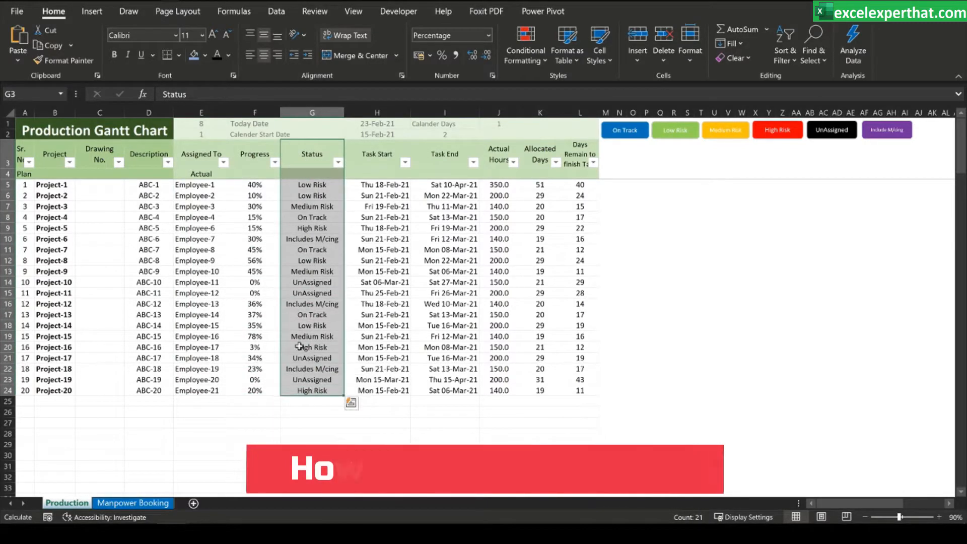
Step: Inspect the Task Start, Task End, Actual Hours, Allocated Days and Days Remain columns, including the first project's hours and day formulas
left_click_drag(379, 156, 381, 187)
left_click(442, 163)
left_click(500, 156)
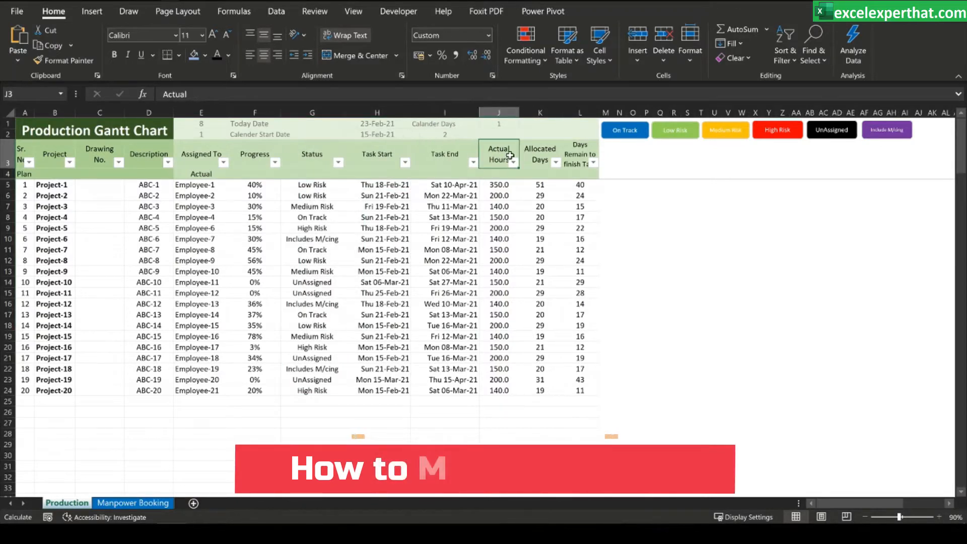
left_click(499, 186)
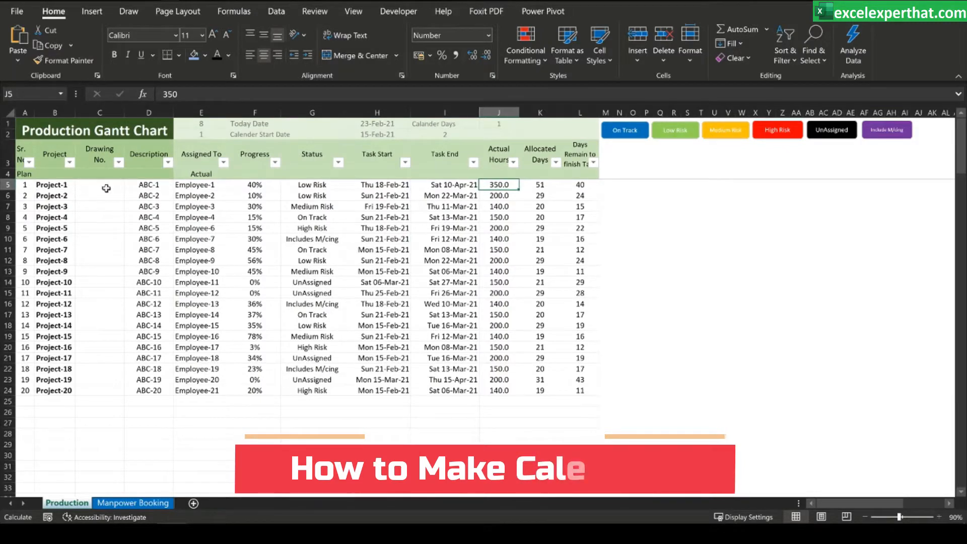
left_click(541, 187)
left_click(580, 186)
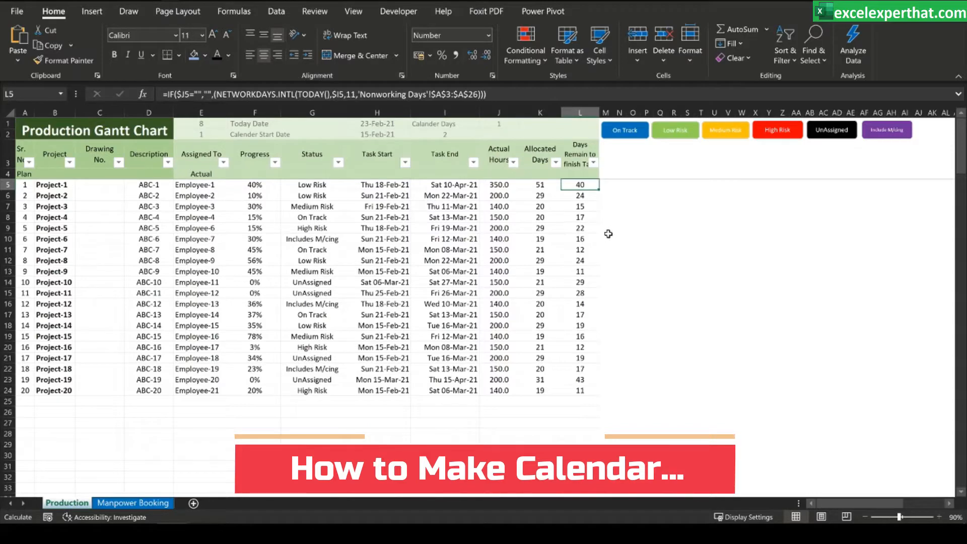
left_click(656, 229)
Step: Enter 15 feb as the first calendar date in cell M3
left_click(608, 160)
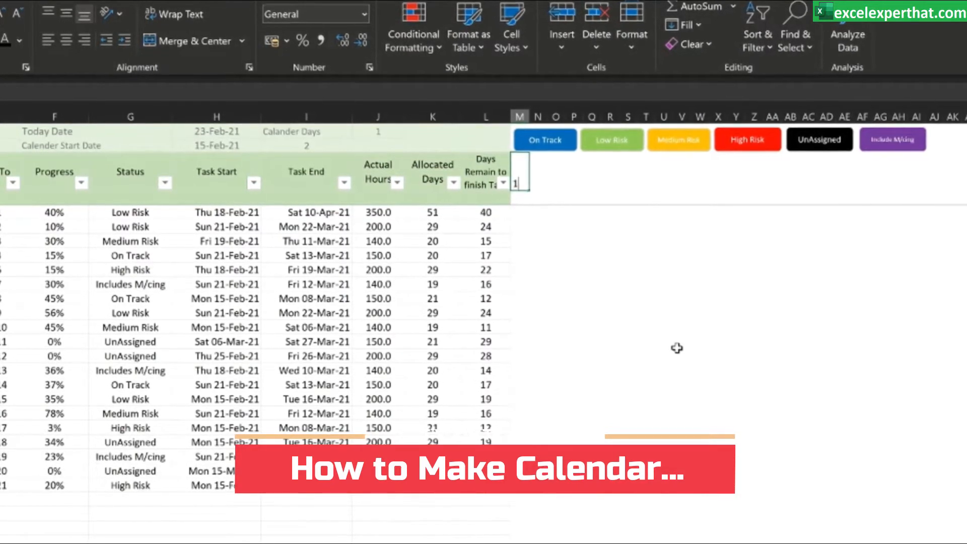
type("15 feb")
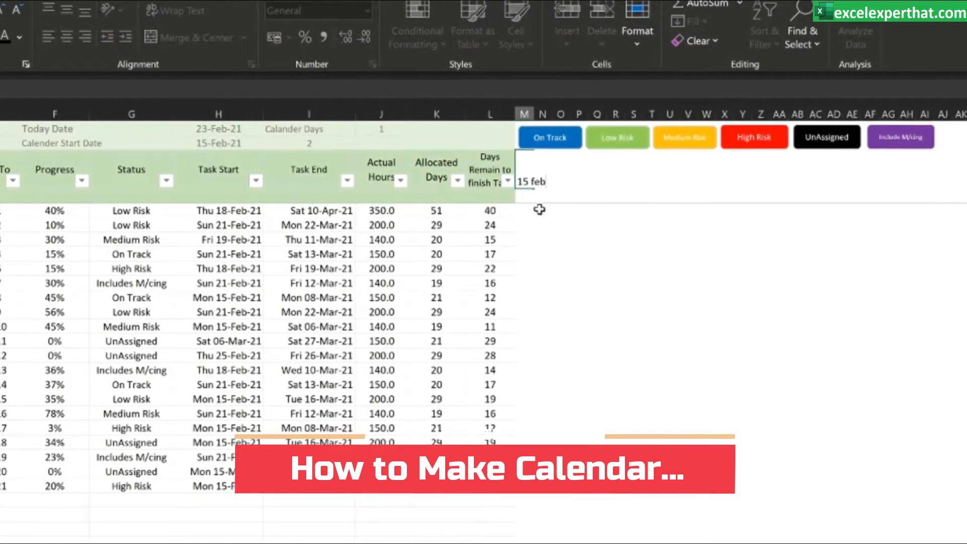
left_click(688, 354)
Step: Set the text orientation of the date in cell M3 to 90 degrees
left_click(539, 176)
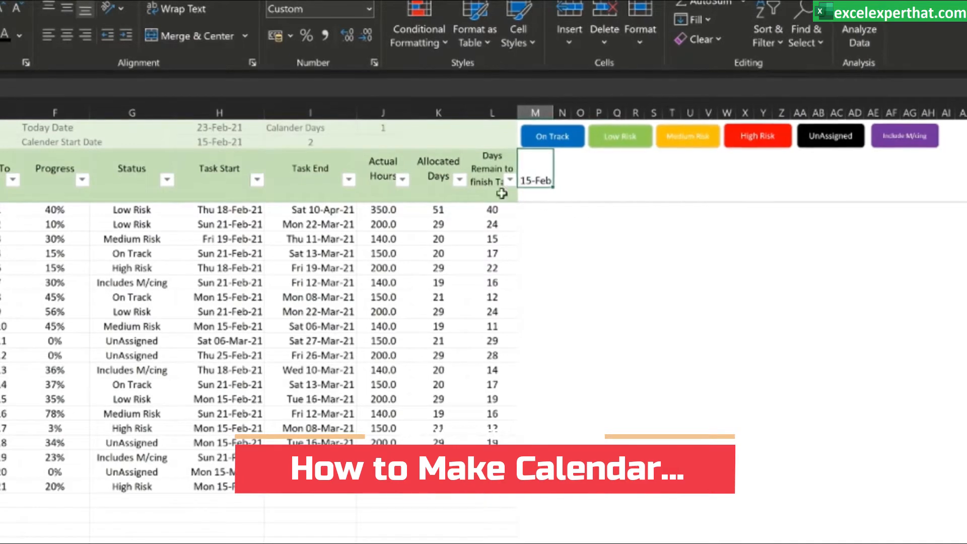
right_click(535, 172)
left_click(574, 543)
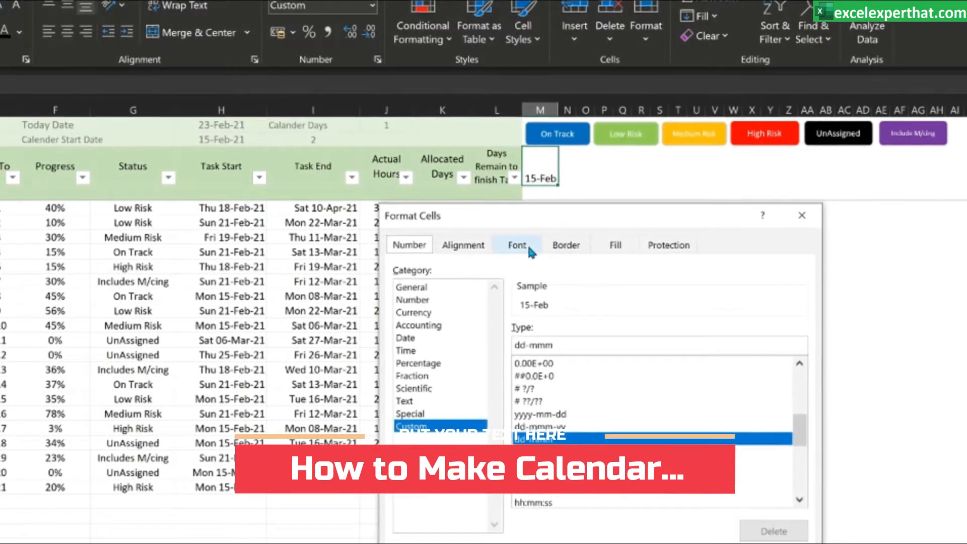
left_click(463, 245)
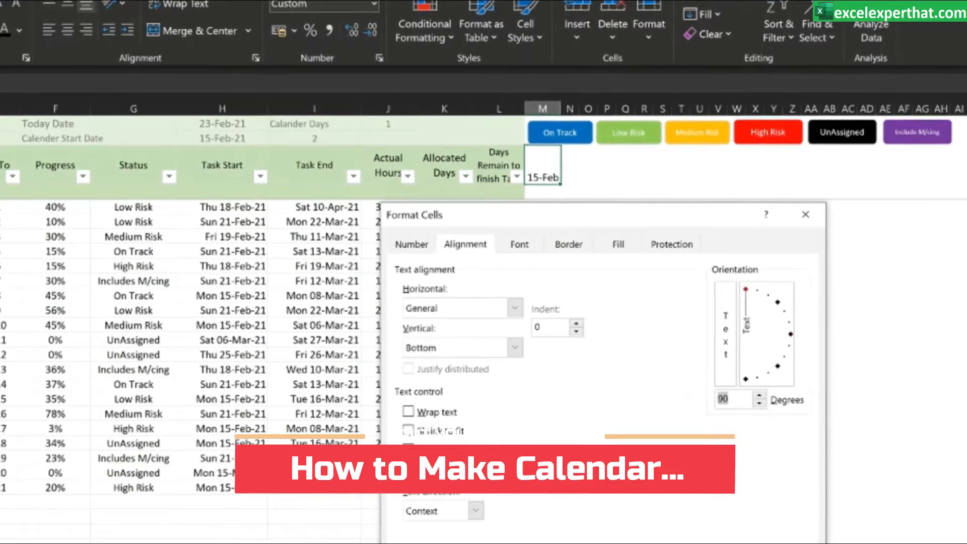
left_click_drag(619, 215, 336, 45)
key("Return")
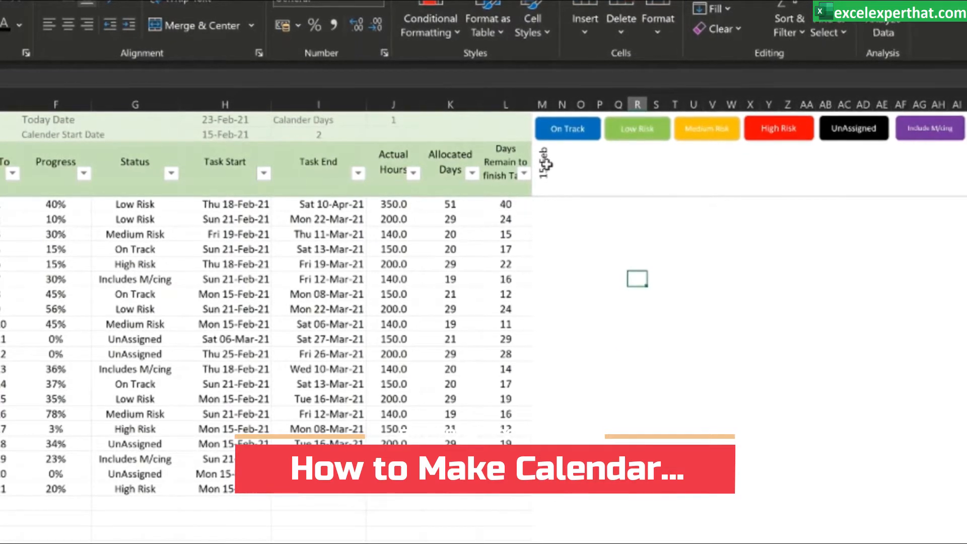
Step: Replace the date in M3 with the formula =Project_Start, linked to the calendar start date in H2
left_click(544, 165)
key("F2")
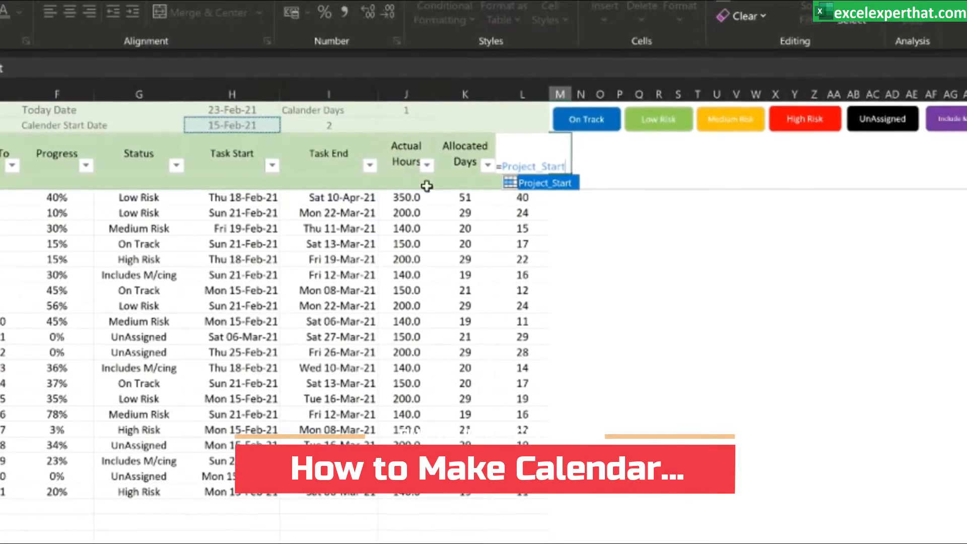
left_click(650, 240)
Step: Enter the formula =M$3+$J$1 in cell N3 to calculate the next calendar date
left_click(570, 164)
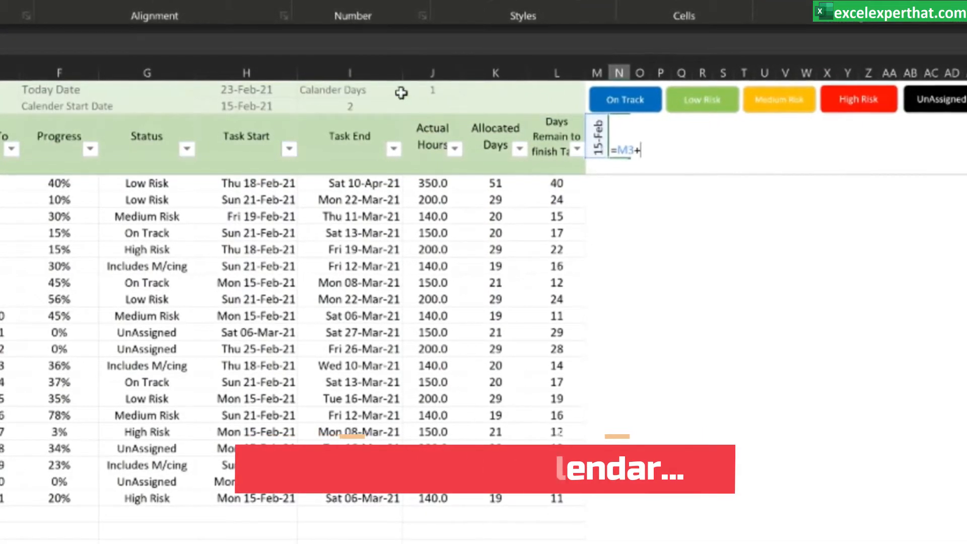
left_click(436, 90)
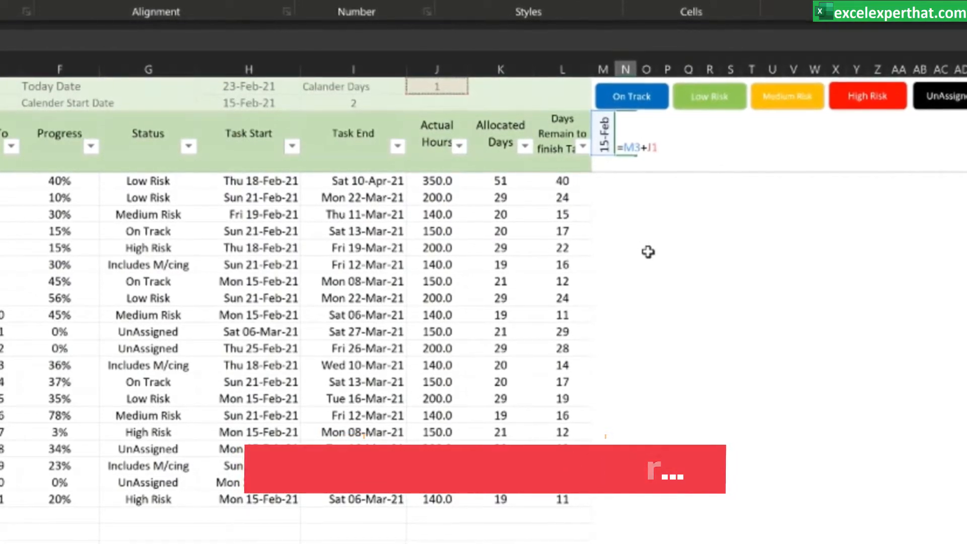
key("F4")
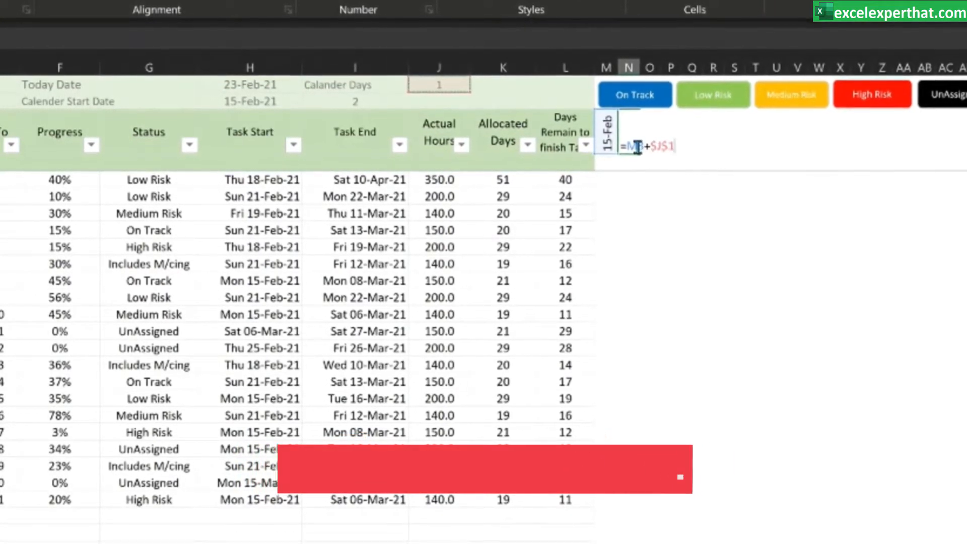
key("F4")
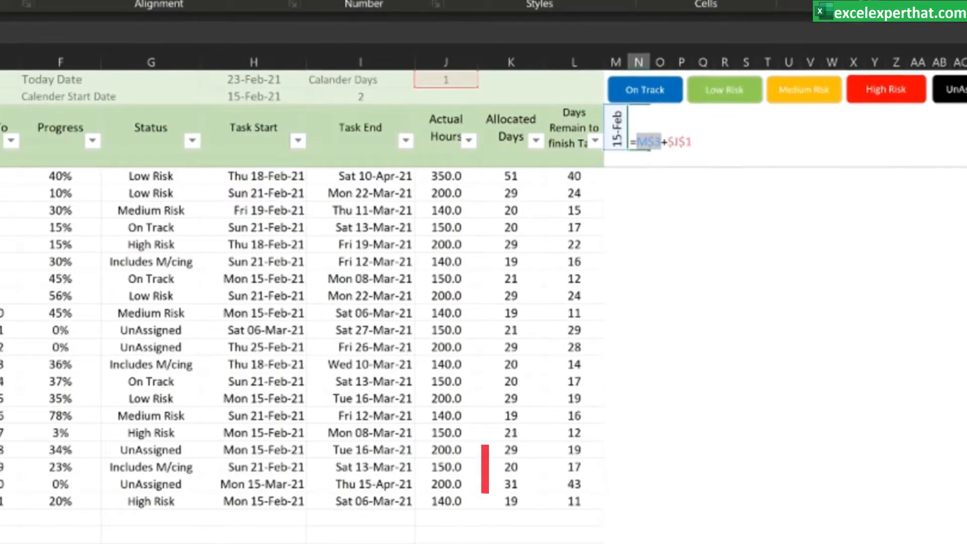
left_click(701, 205)
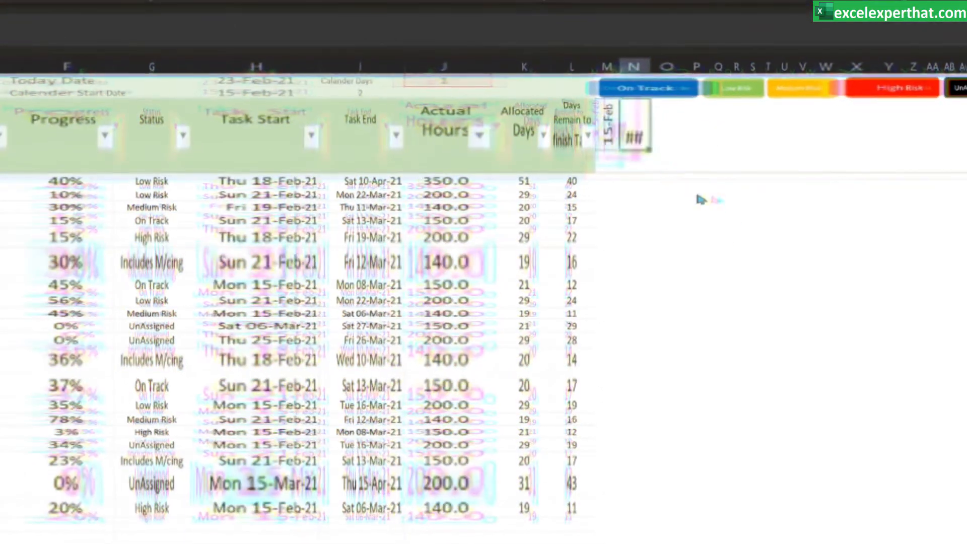
Step: Apply the vertical date formatting of M3 to cell N3 and narrow column N
left_click(649, 126)
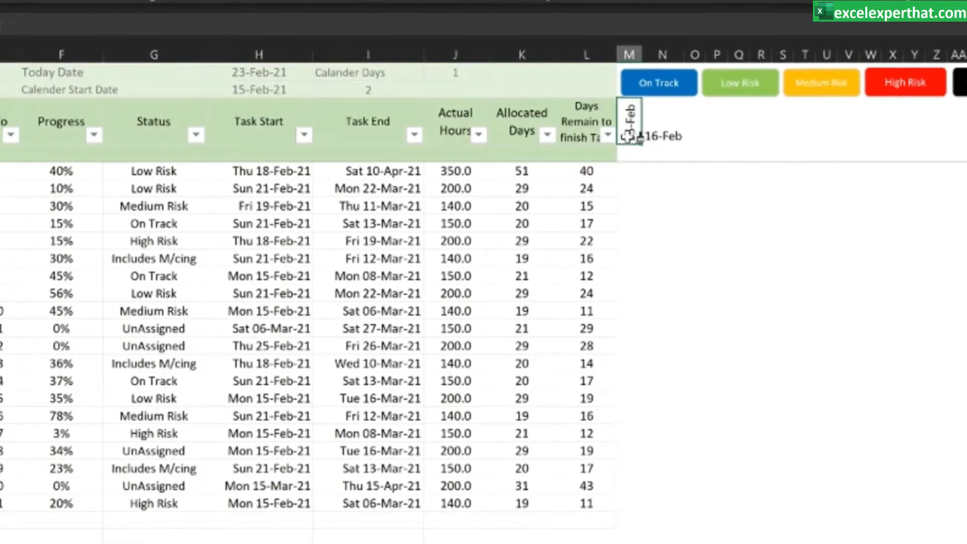
left_click(675, 132)
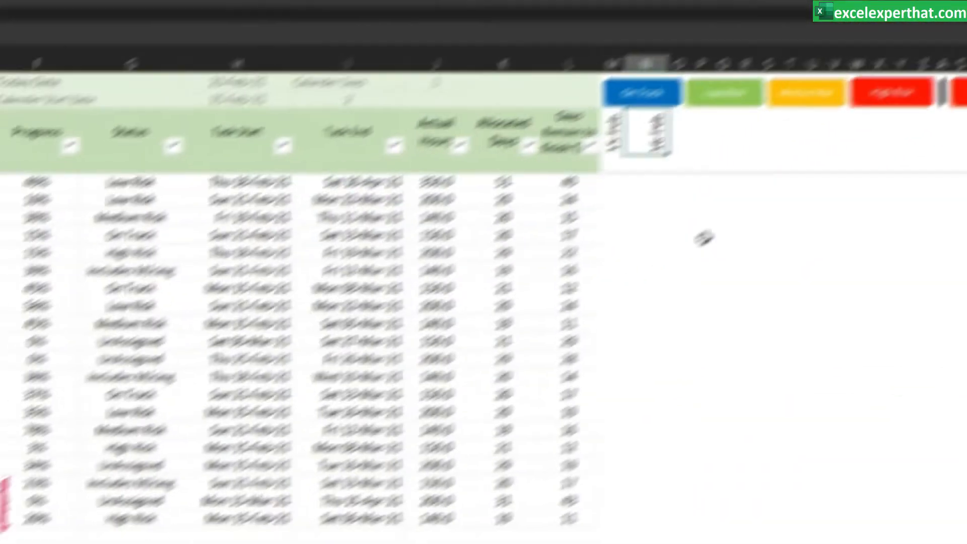
left_click(726, 221)
Step: Fill the date formula from N3 across the calendar header row through AE3
left_click(662, 121)
key("ctrl+shift+Right")
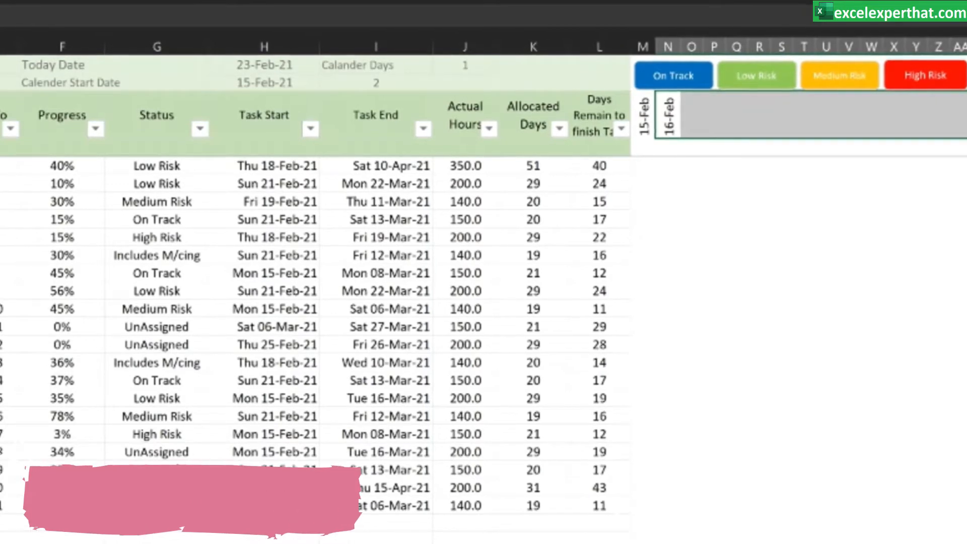
key("ctrl+r")
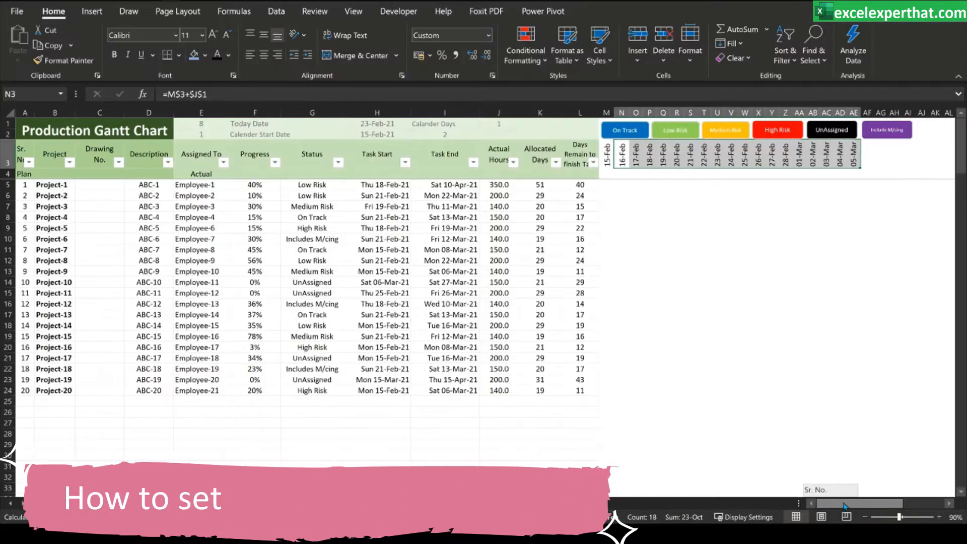
Step: Extend the date formula from AE3 across the calendar header row through CU3
left_click_drag(846, 505, 866, 510)
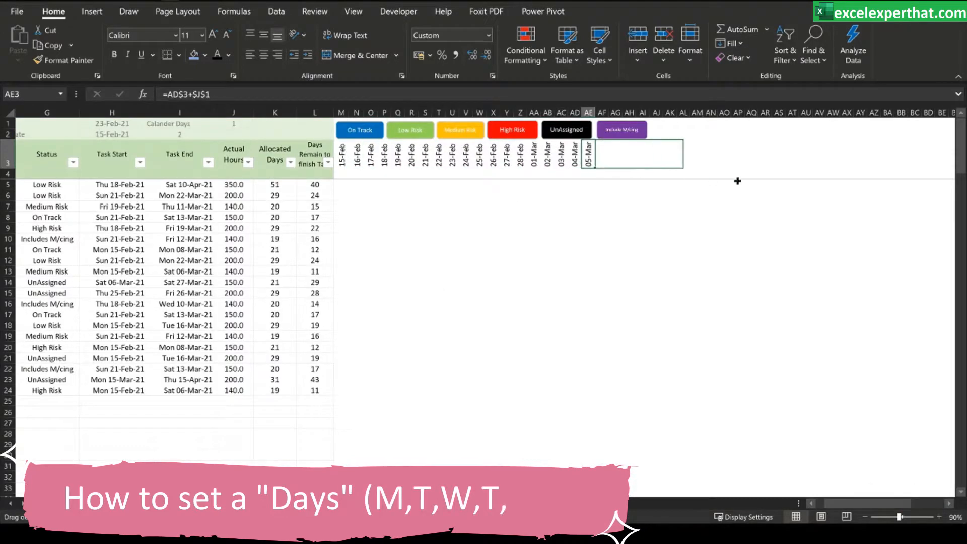
left_click_drag(738, 181, 940, 182)
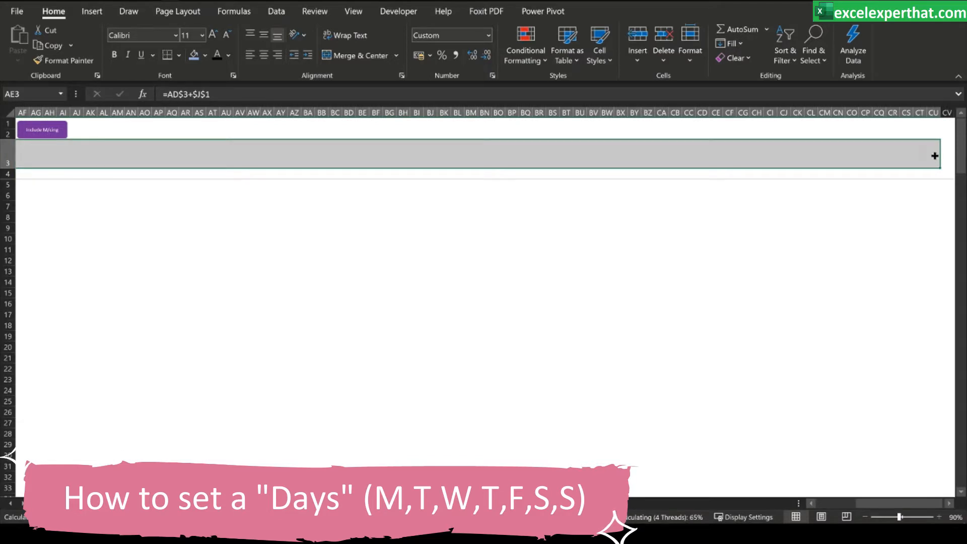
left_click(913, 195)
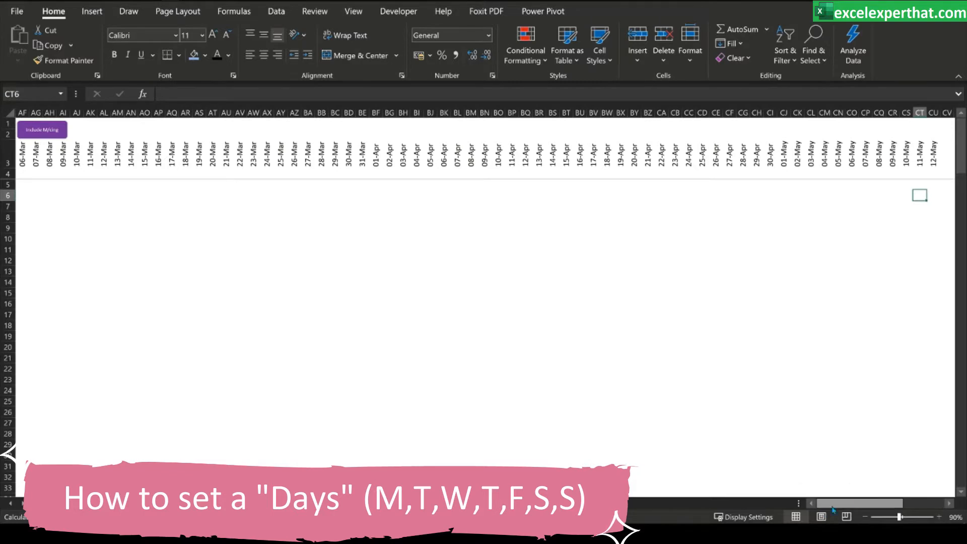
Step: Enter the formula =LEFT(TEXT(M3,"ddd"),1) in cell M4 to return the weekday's first letter
left_click_drag(857, 503, 674, 438)
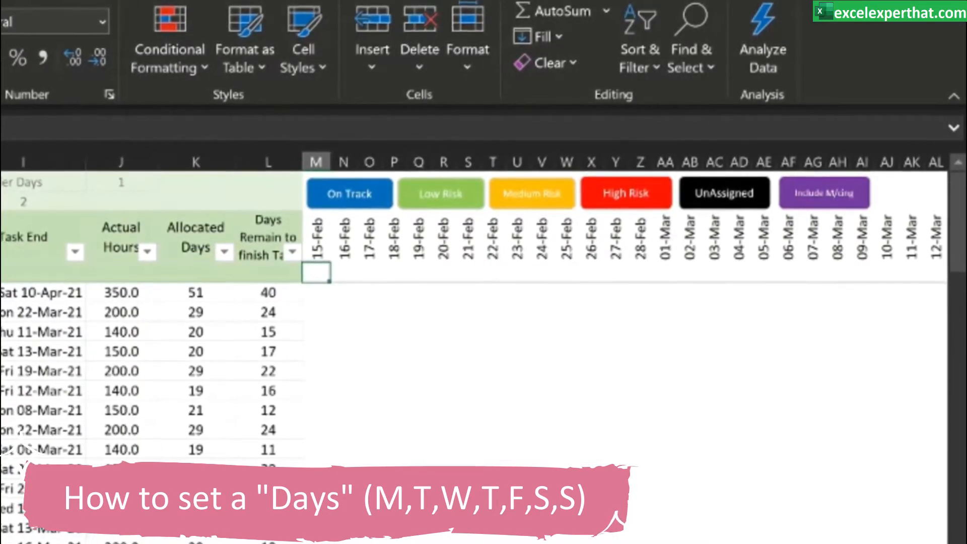
left_click(887, 543)
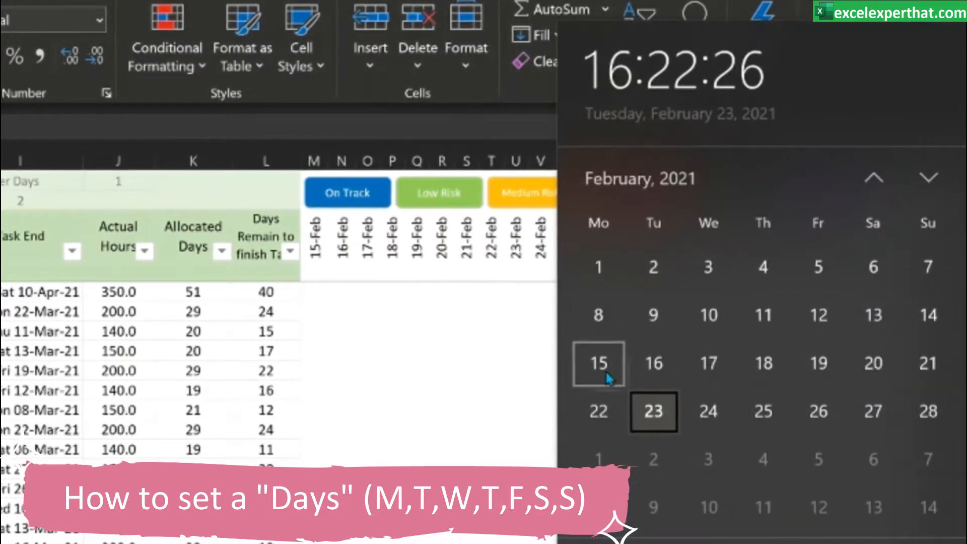
left_click(310, 275)
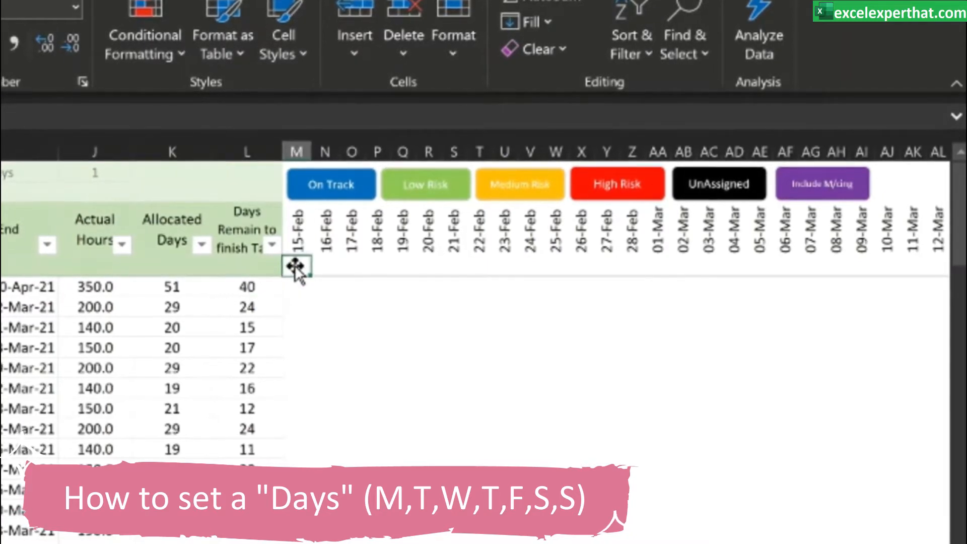
type("=")
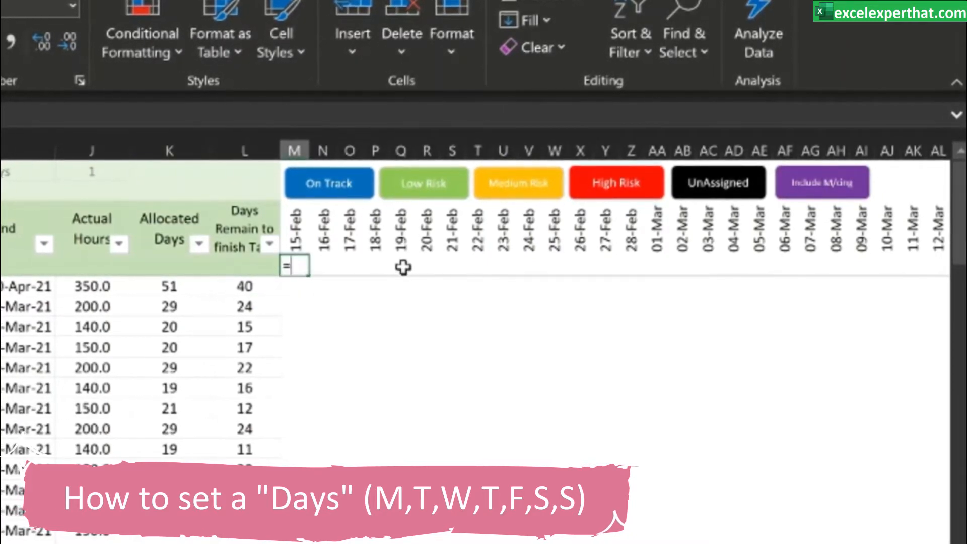
key("ctrl+v")
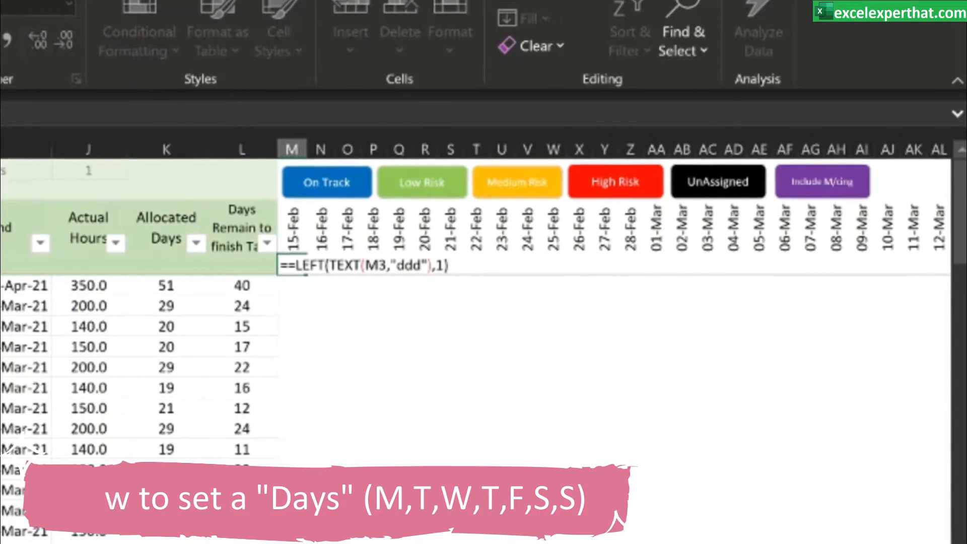
key("Home")
key("Delete")
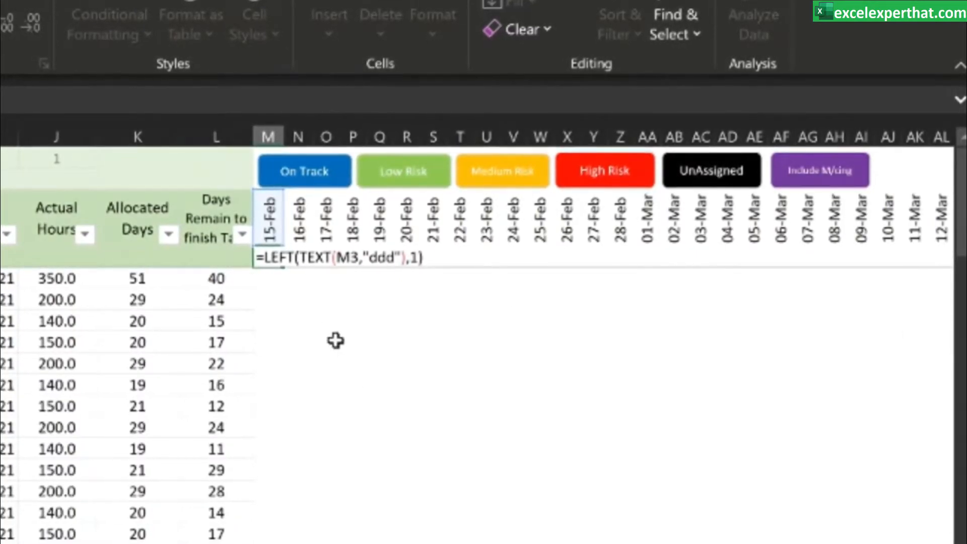
key("ctrl+Return")
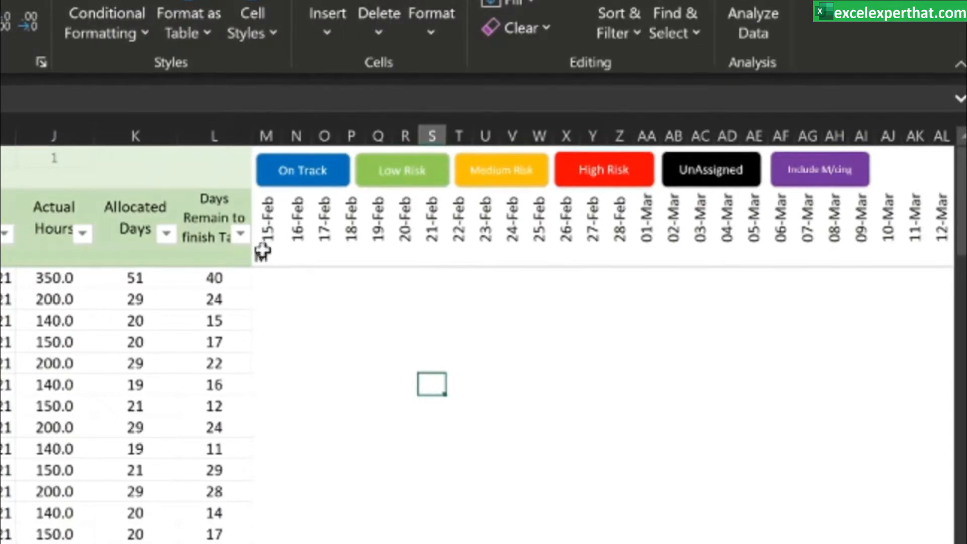
Step: Fill the weekday-letter formula from M4 across row 4 through CU4, under the calendar dates
left_click(266, 256)
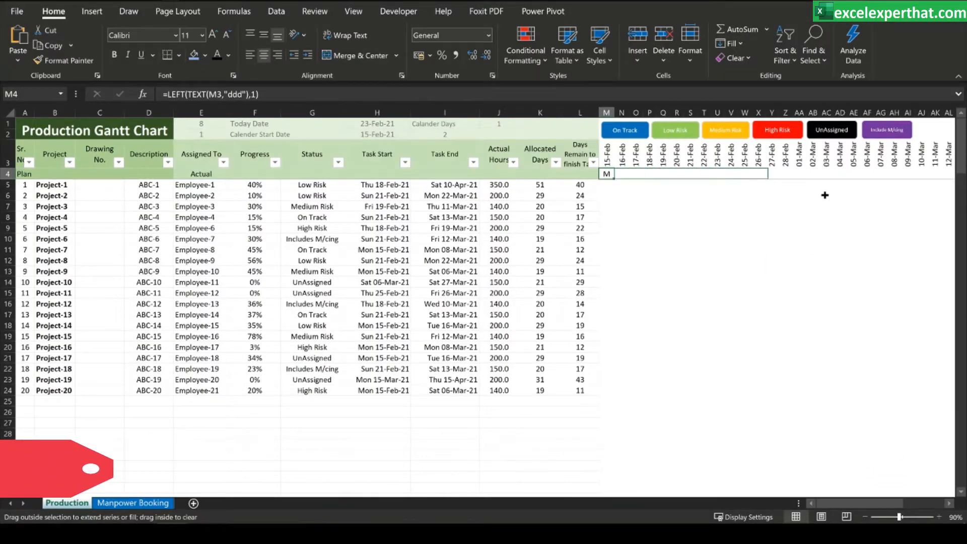
mouse_move(824, 195)
left_mouse_down()
mouse_move(946, 204)
mouse_move(944, 184)
mouse_move(921, 180)
left_mouse_up()
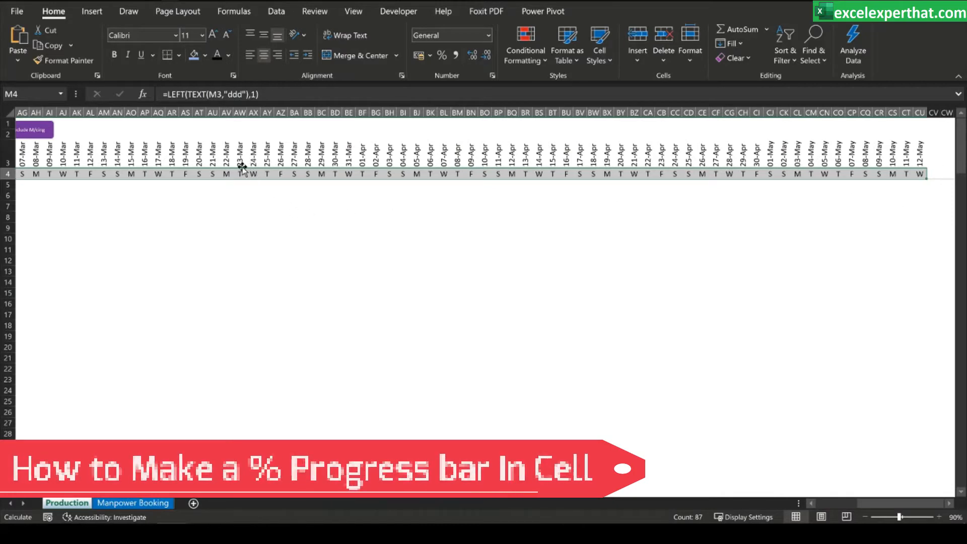
left_click(839, 510)
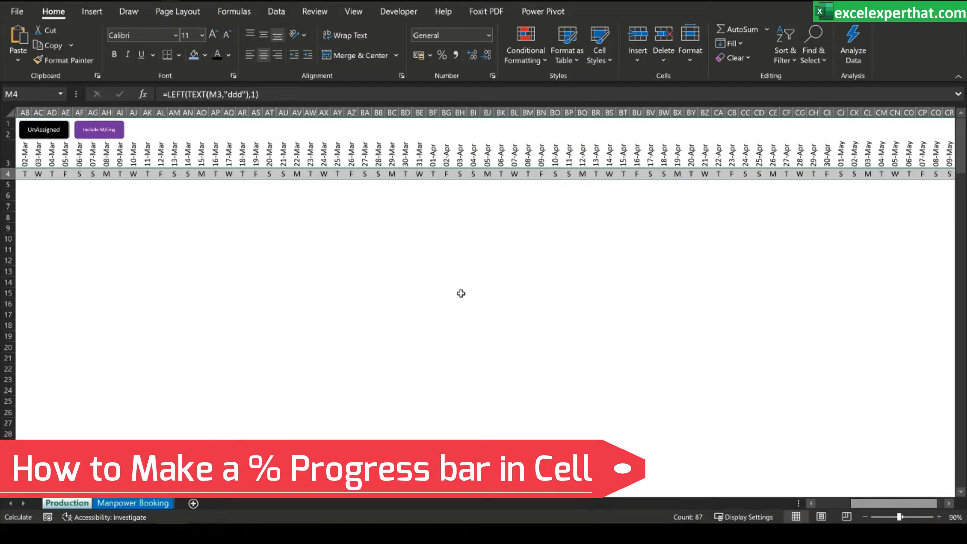
left_click(649, 216)
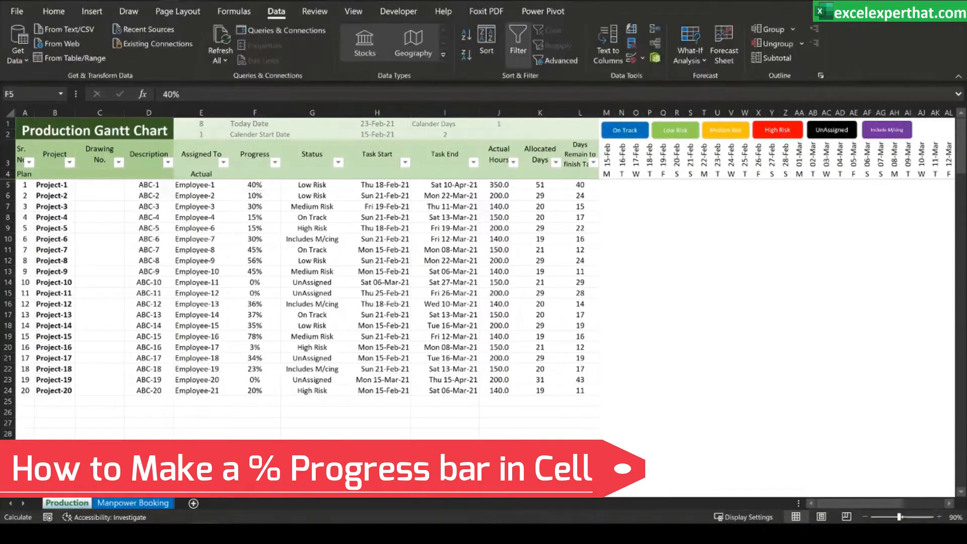
Step: Create a conditional formatting rule for the Progress values in F5:F24 with the Data Bar format style
left_click(264, 186)
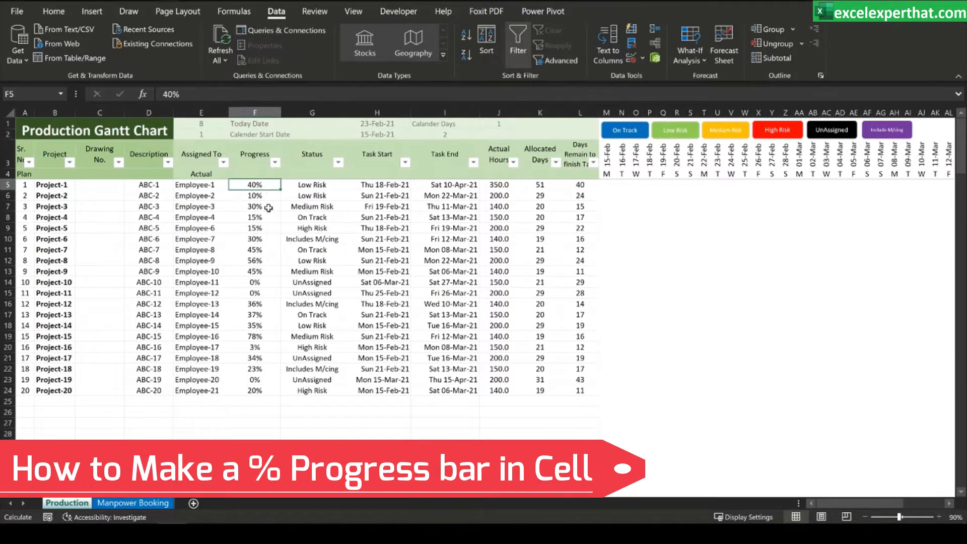
key("ctrl+shift+Down")
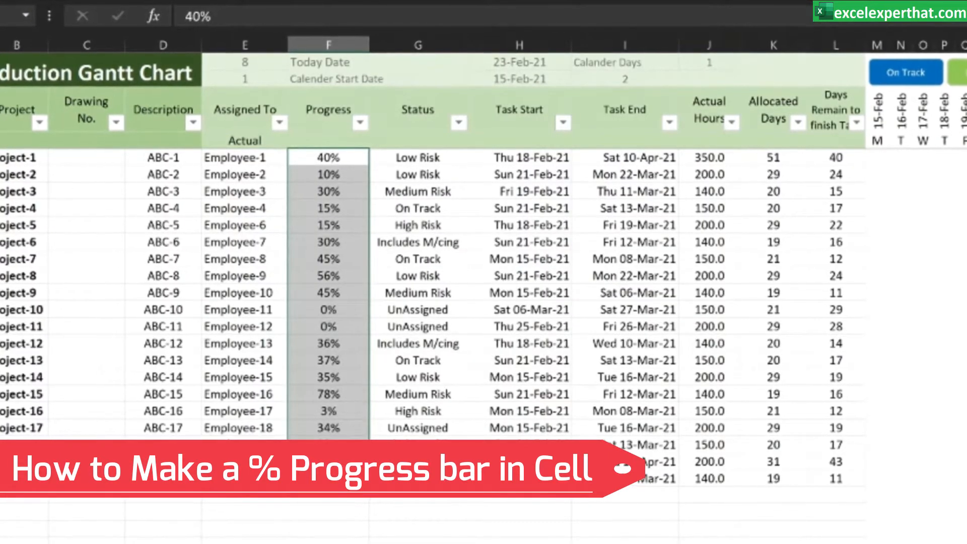
left_click(748, 2)
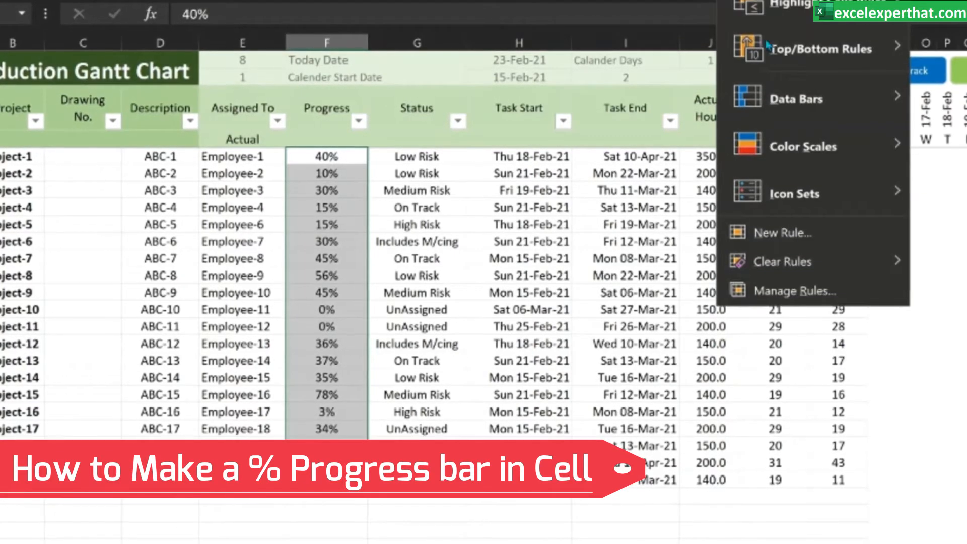
left_click(783, 232)
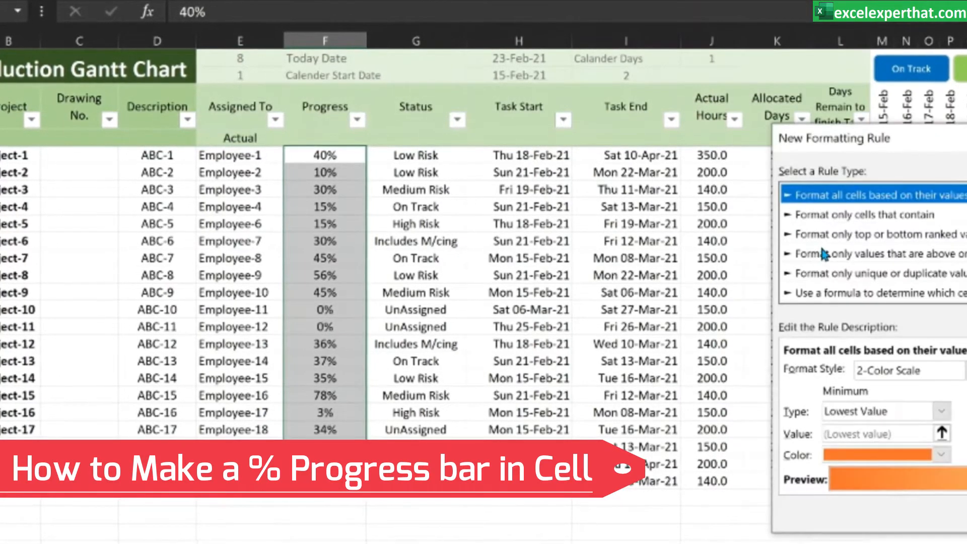
left_click_drag(895, 144, 805, 0)
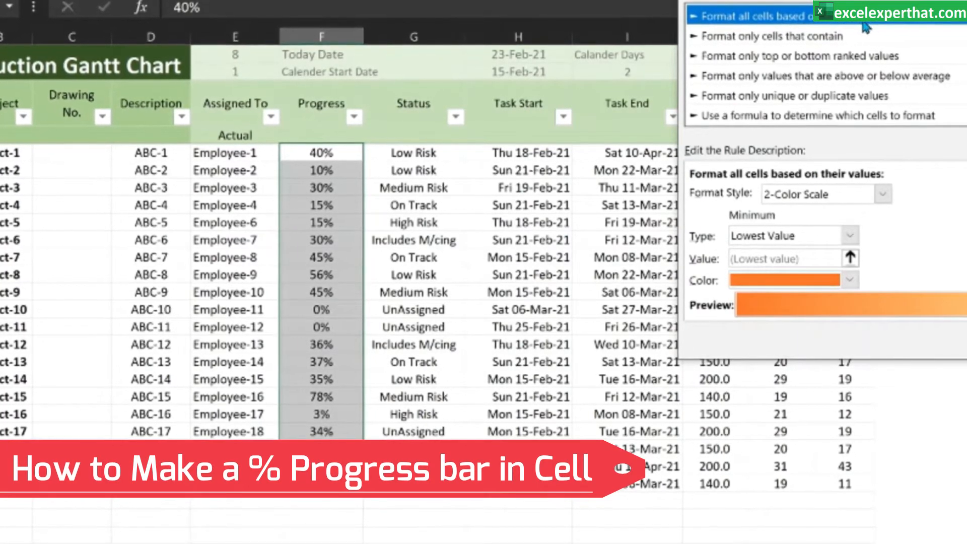
left_click(837, 197)
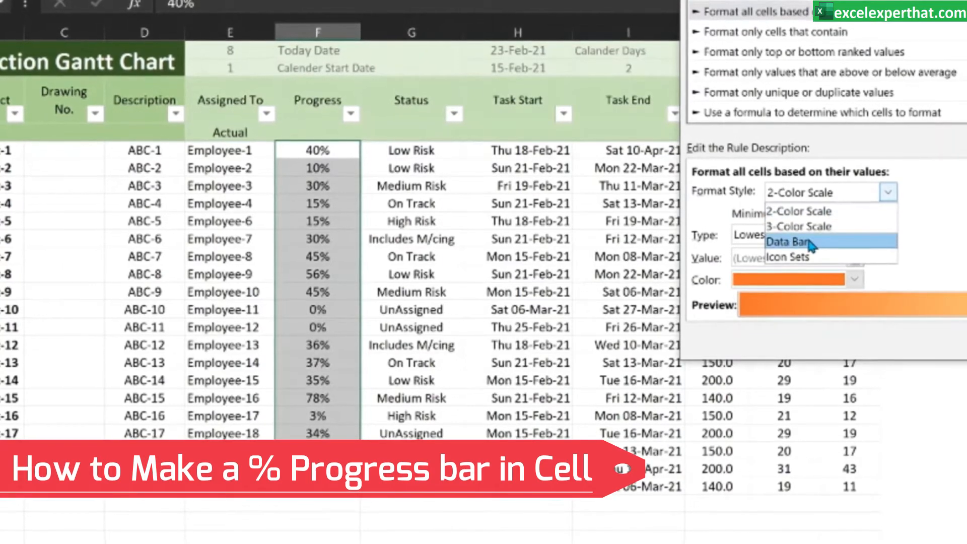
left_click(810, 242)
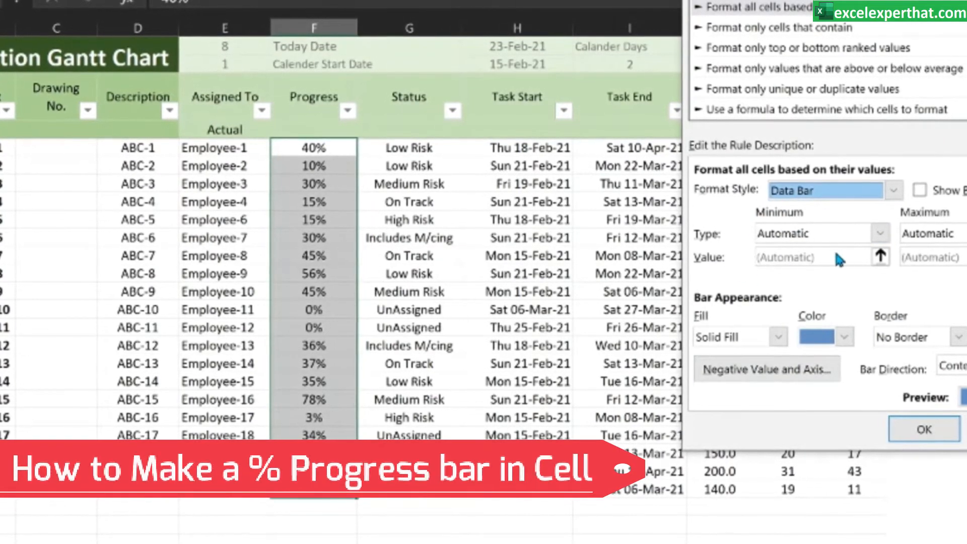
Step: Set the data bar's minimum to Number 0 and maximum to Number 1, and apply the rule
left_click(803, 234)
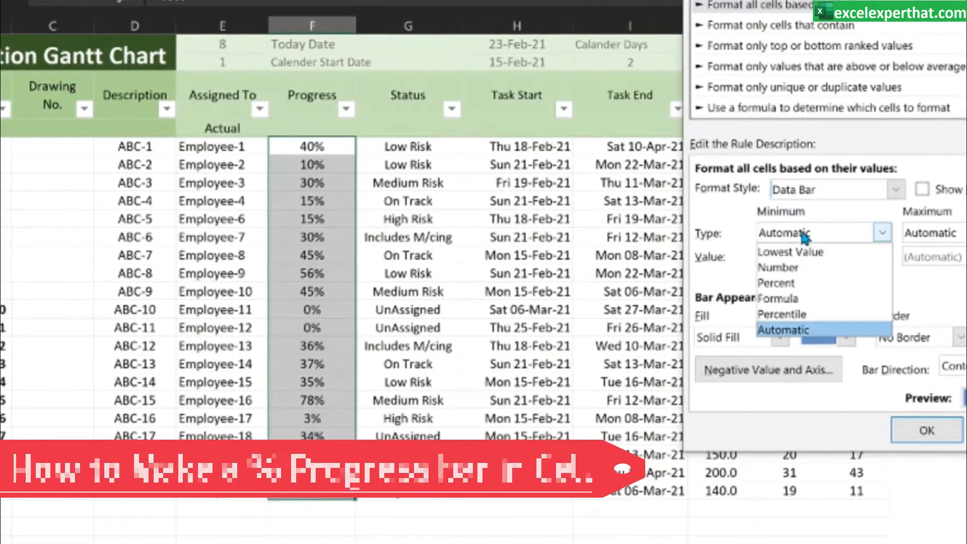
left_click(801, 268)
left_click(937, 233)
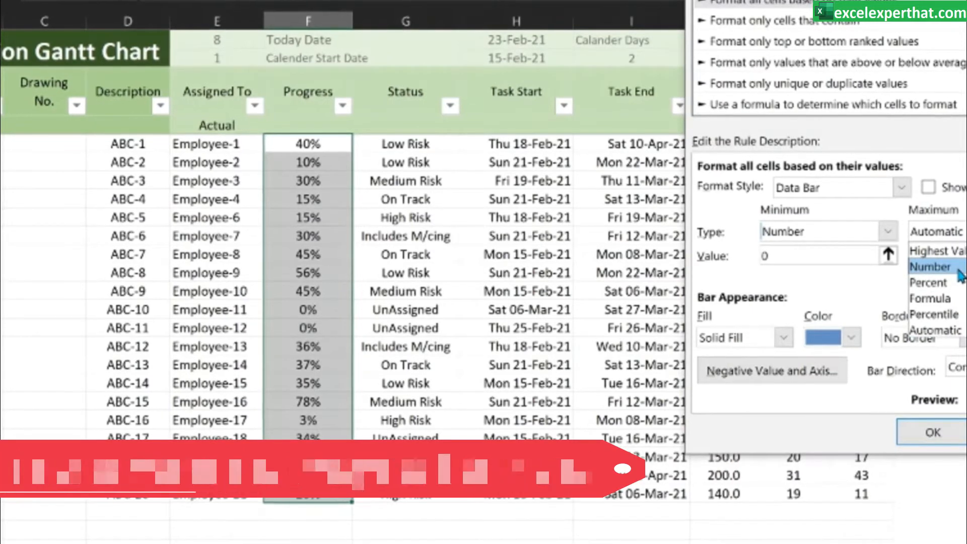
left_click(959, 271)
left_click(957, 256)
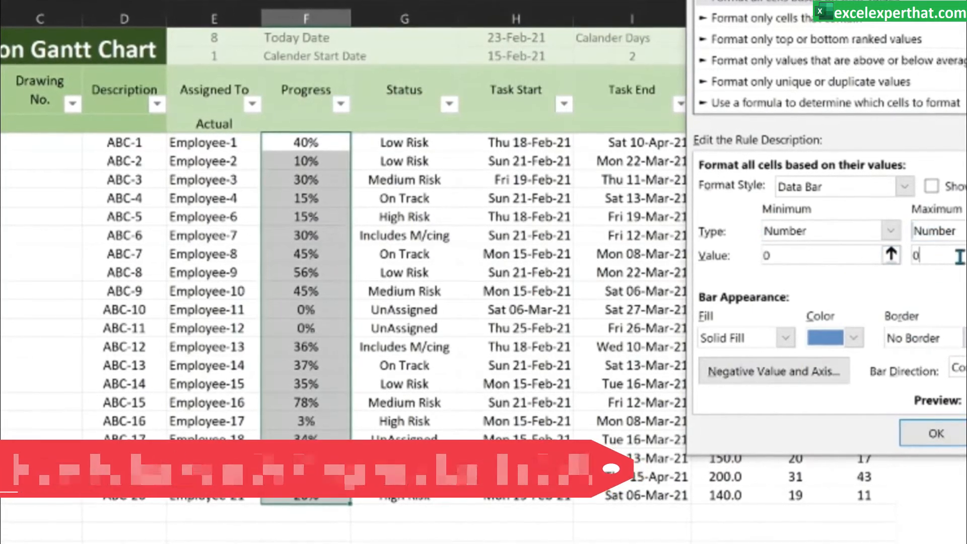
key("BackSpace")
type("1")
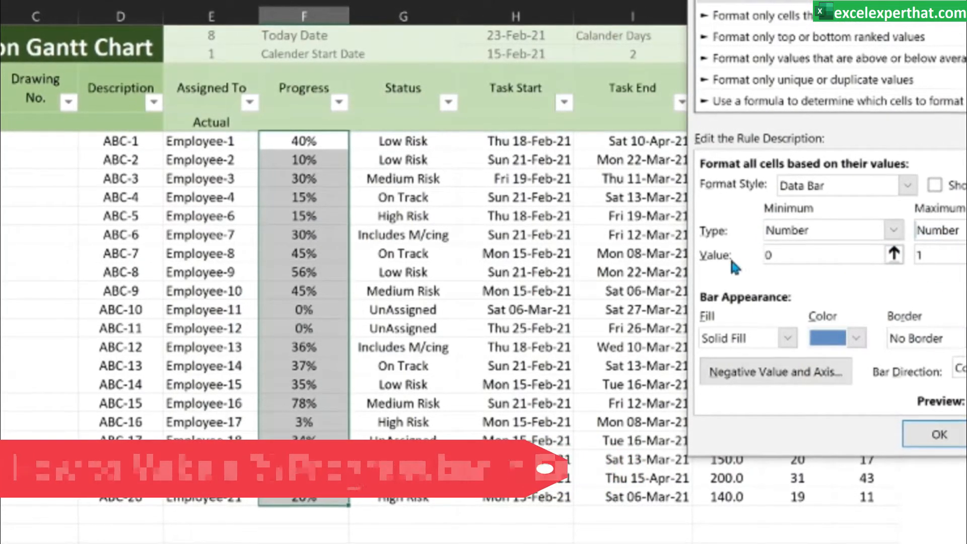
left_click(944, 437)
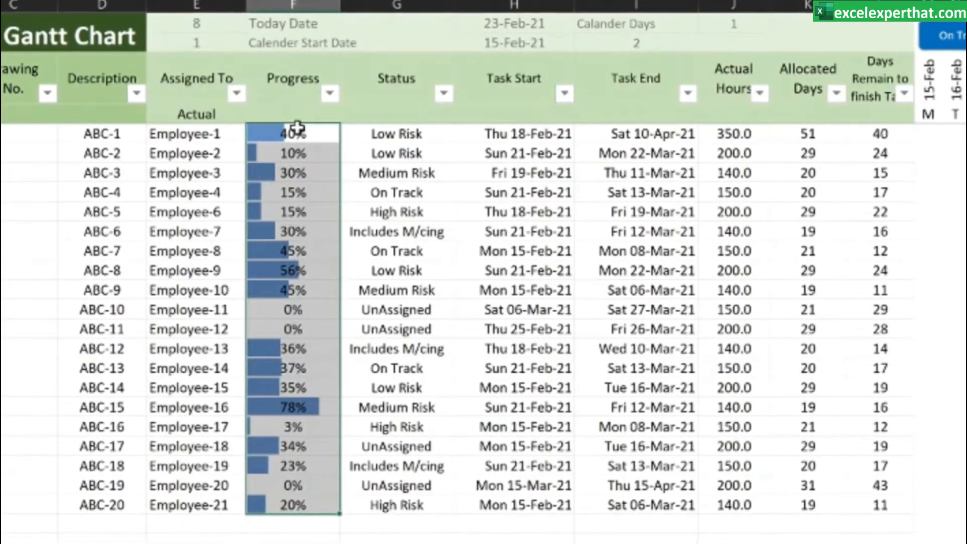
Step: Test the data bar in F5 by entering 90%, and restore the progress value to 40%
left_click(296, 132)
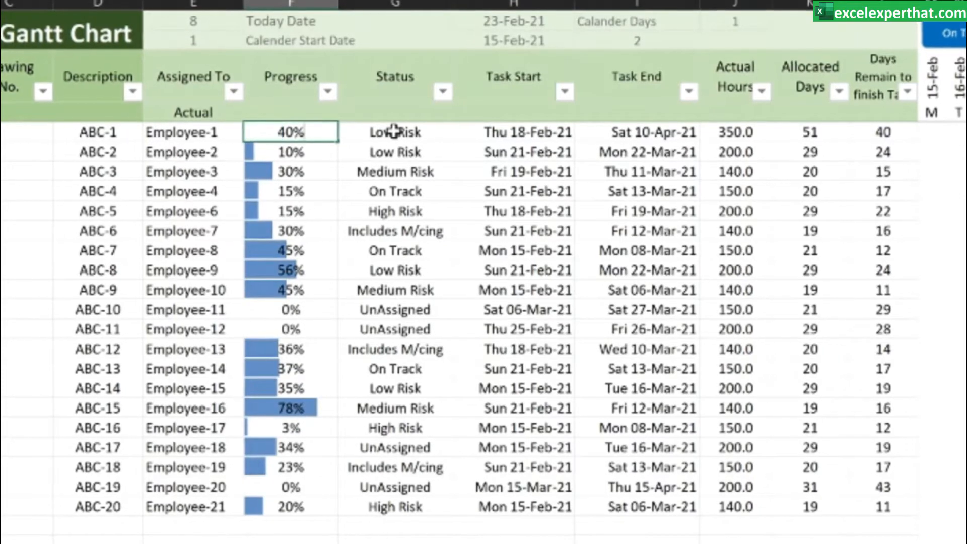
type("90")
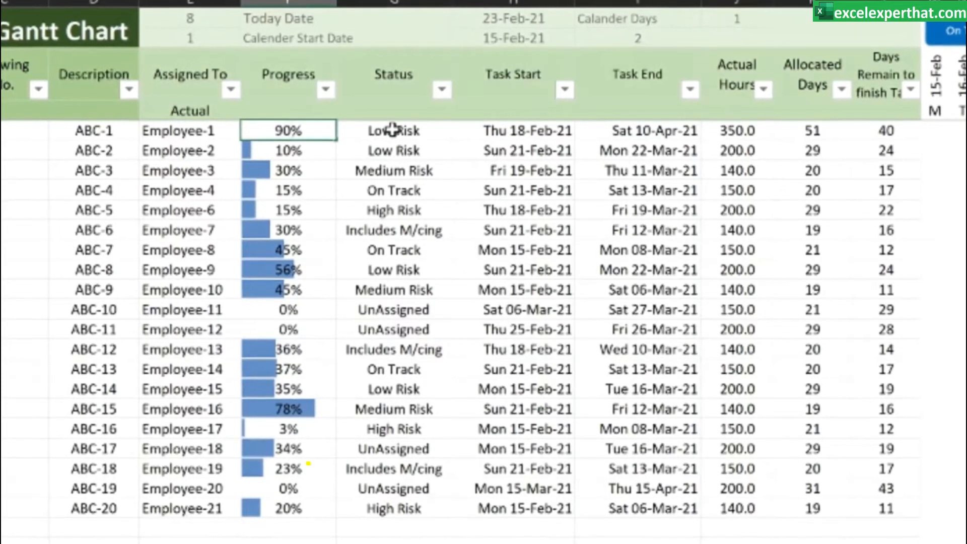
left_click(262, 170)
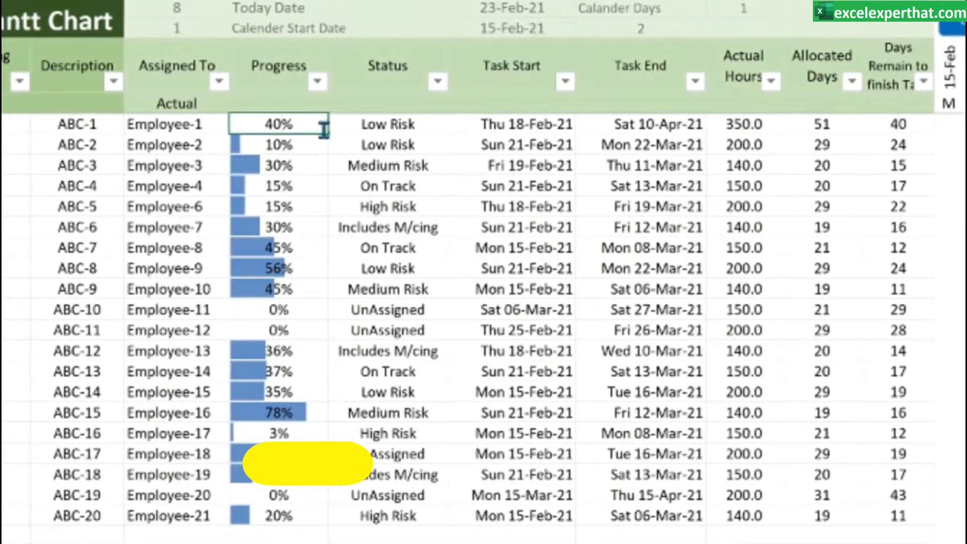
left_click(629, 270)
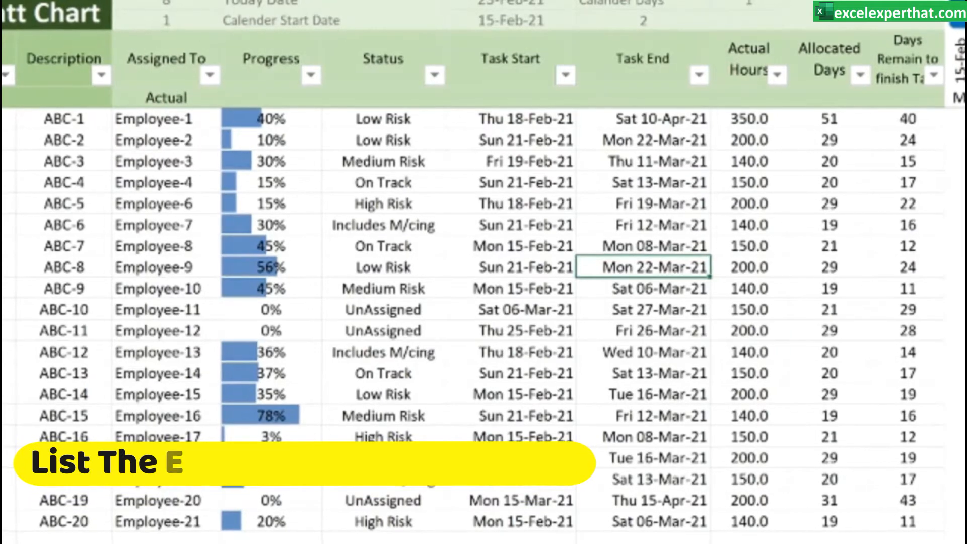
Step: Browse the employee drop-down list of cell E5 in the Assigned To column and close it
left_click(201, 444)
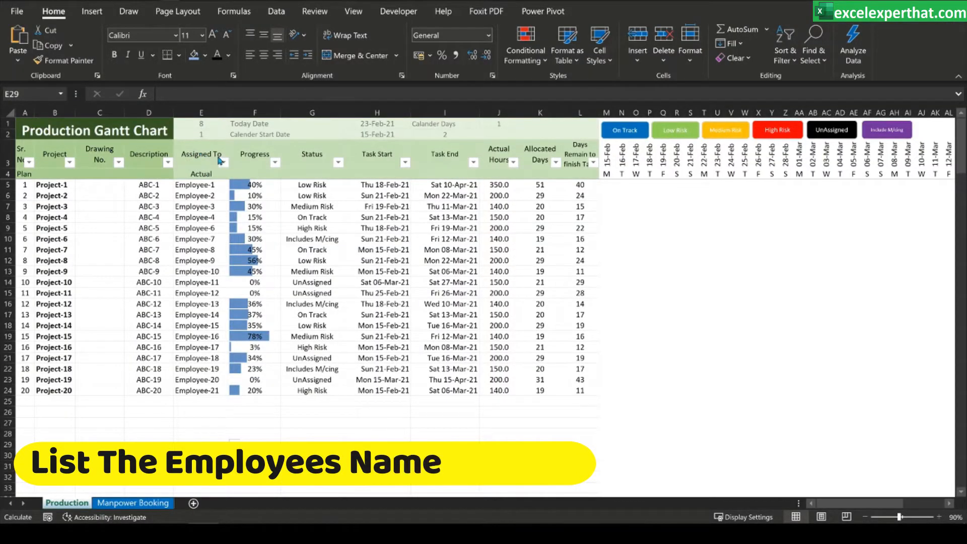
left_click(195, 155)
left_click(203, 183)
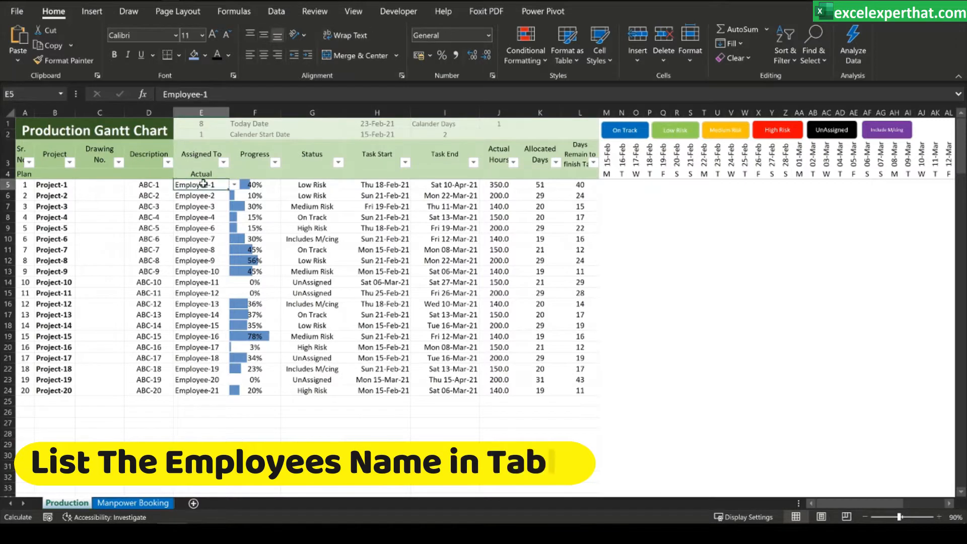
left_click(234, 185)
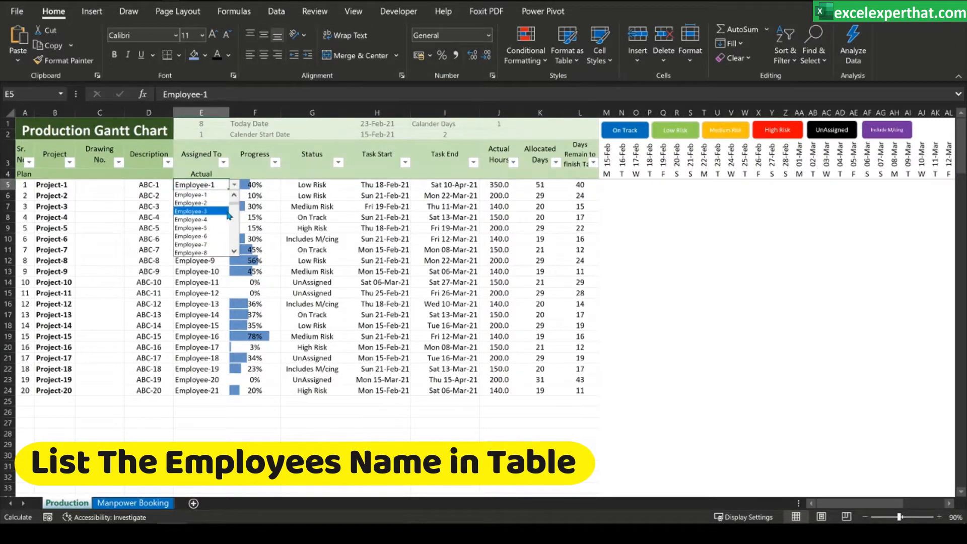
left_click_drag(234, 204, 234, 214)
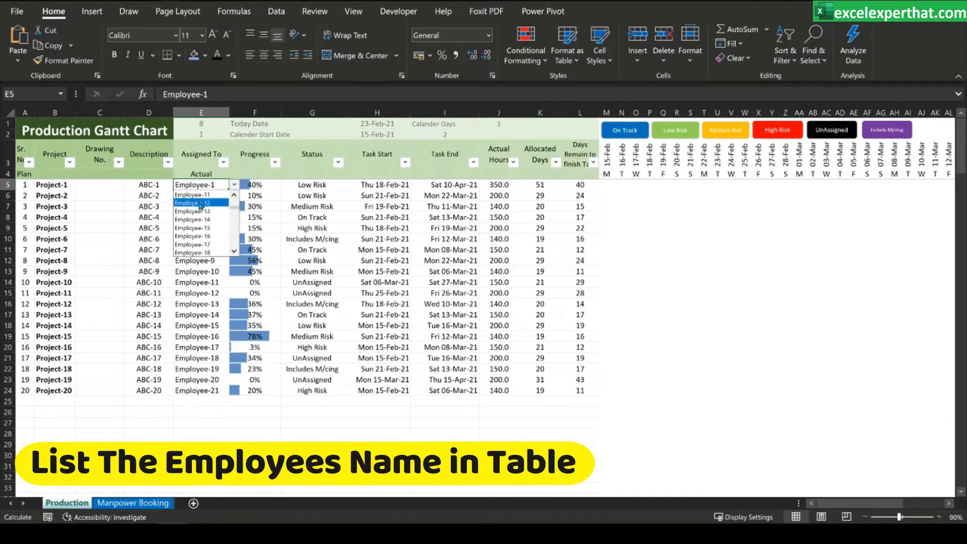
key("Escape")
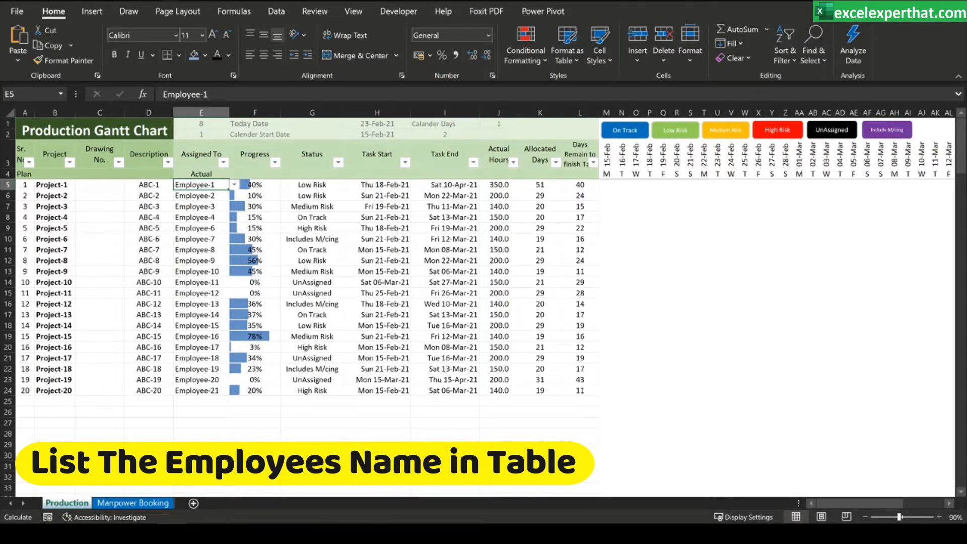
Step: Examine the Manpower Booking sheet's worker names, departments, available-hours columns and the Task Start and Task End formulas in row 6
left_click(146, 504)
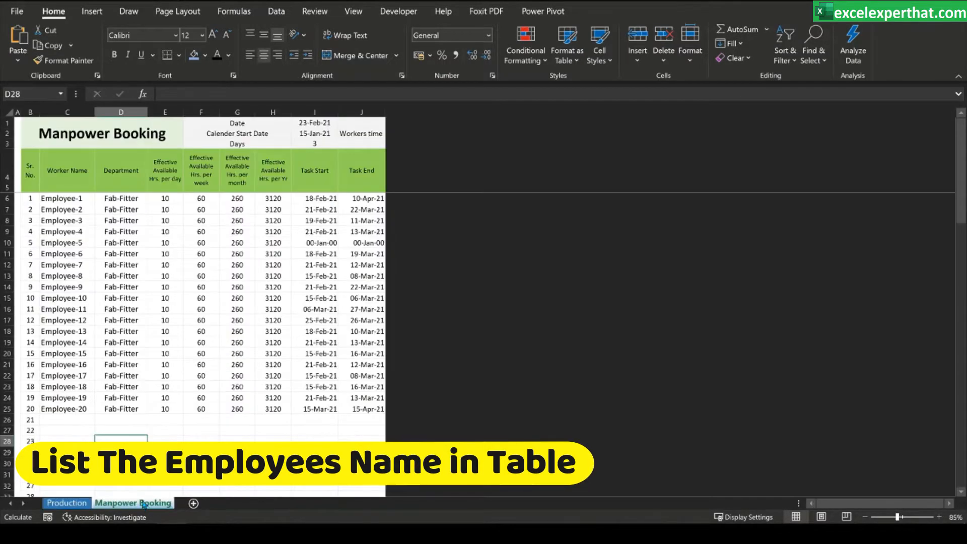
left_click_drag(66, 199, 65, 404)
left_click_drag(120, 200, 130, 408)
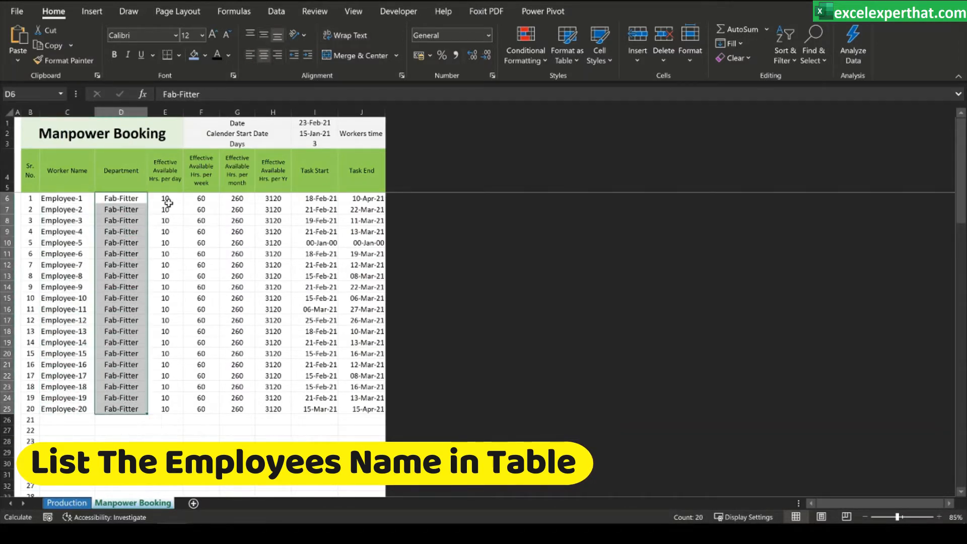
left_click_drag(168, 202, 177, 413)
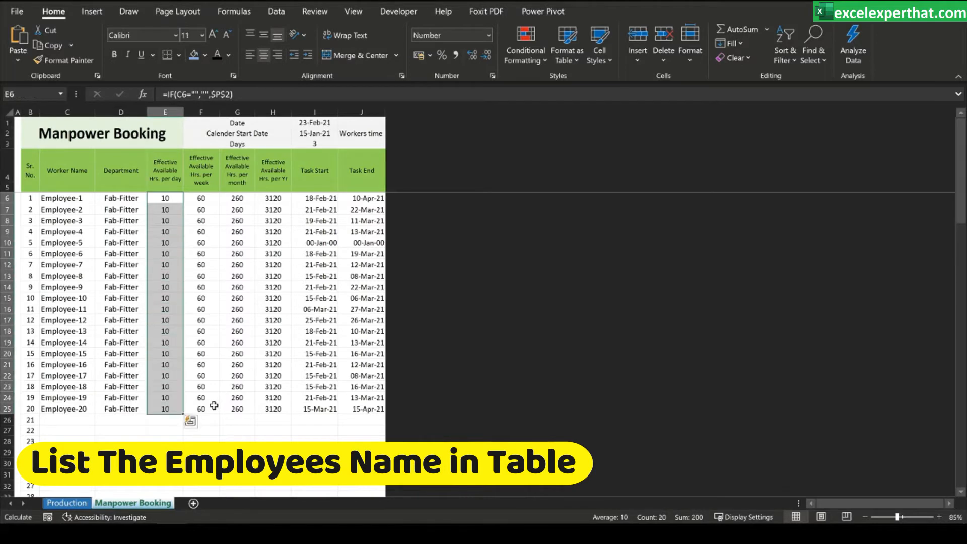
left_click(210, 200)
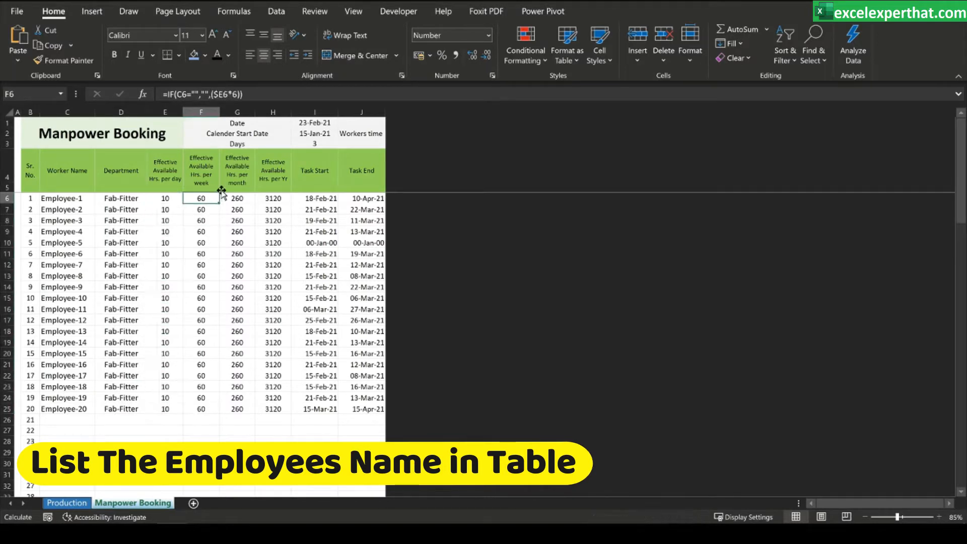
left_click(248, 198)
left_click(279, 200)
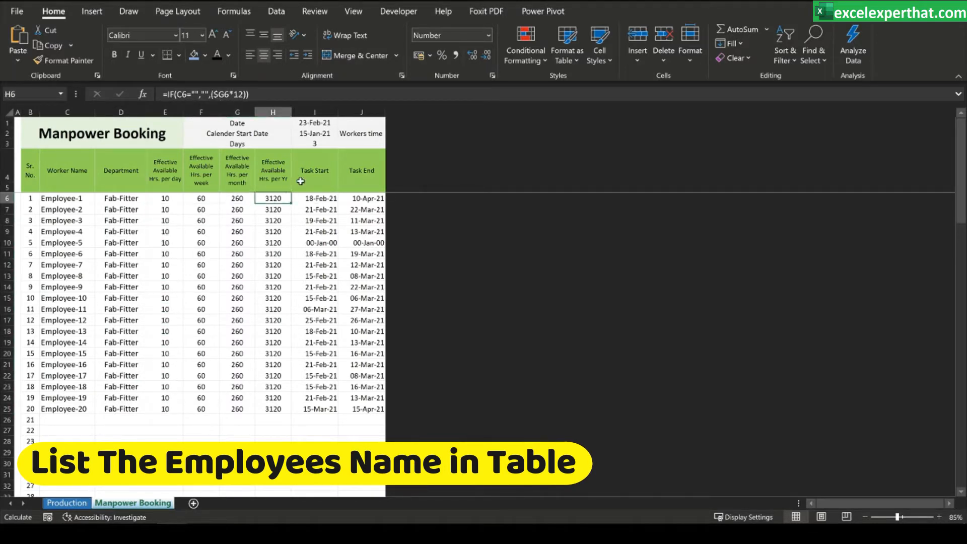
left_click(326, 199)
left_click(372, 199)
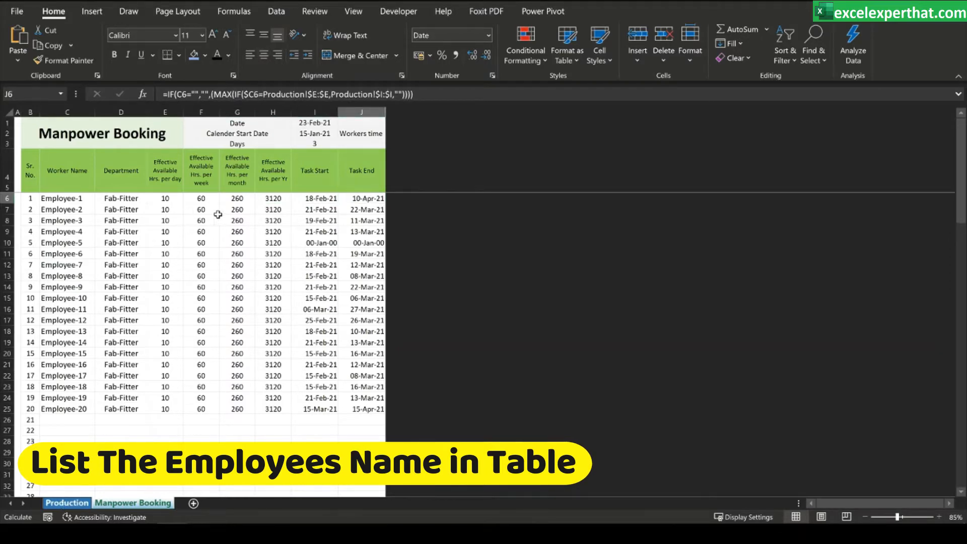
left_click(68, 502)
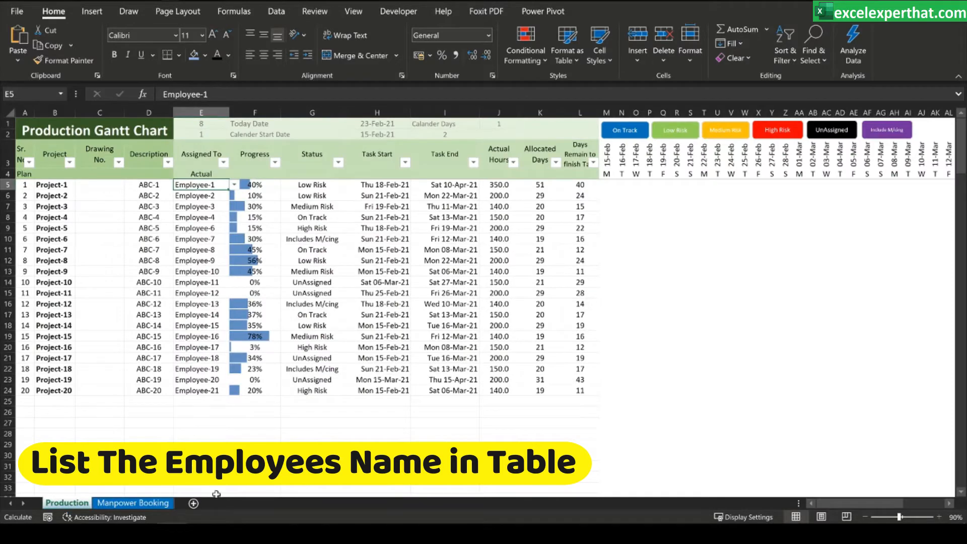
left_click(132, 503)
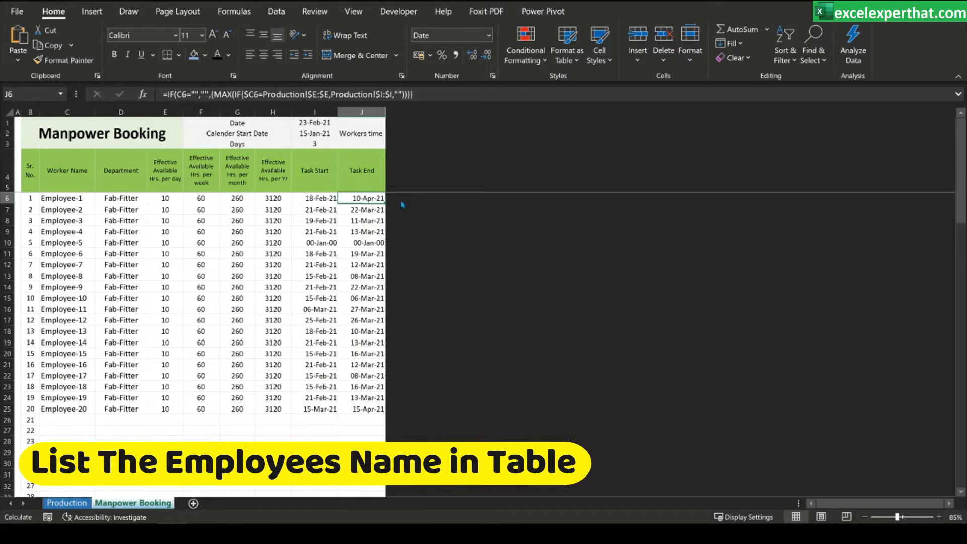
left_click(6, 198)
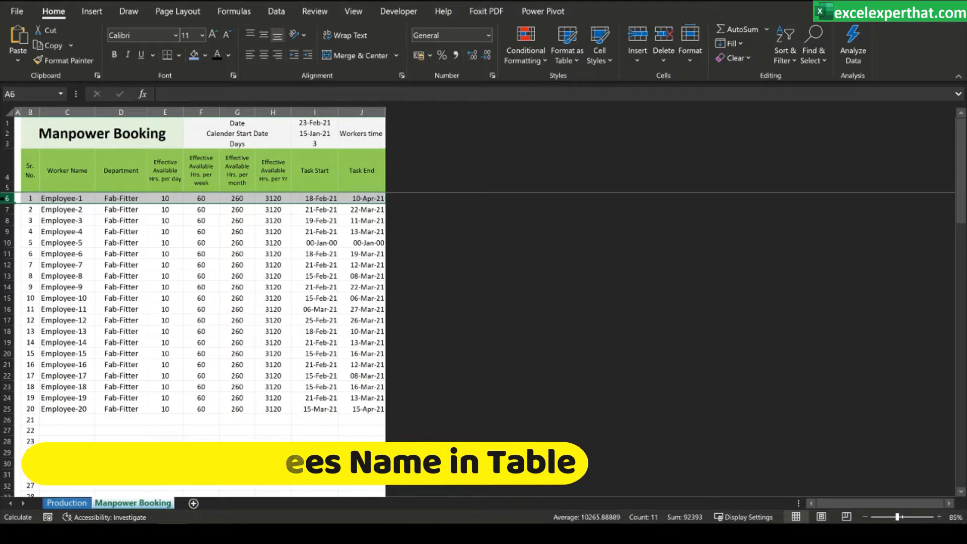
Step: Start a data validation rule for the empty Assigned To cell E5 on the Production sheet, allowing a List
left_click(66, 503)
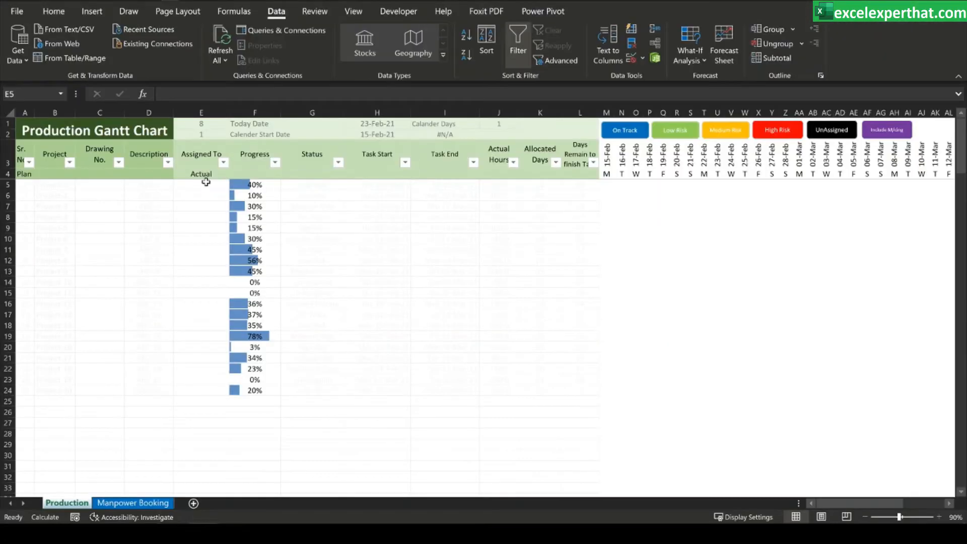
left_click(207, 187)
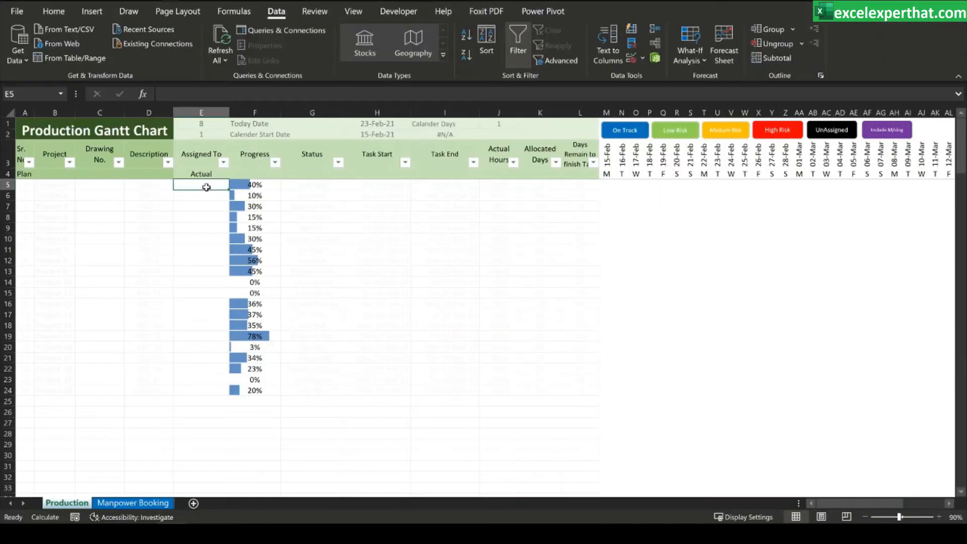
left_click(133, 503)
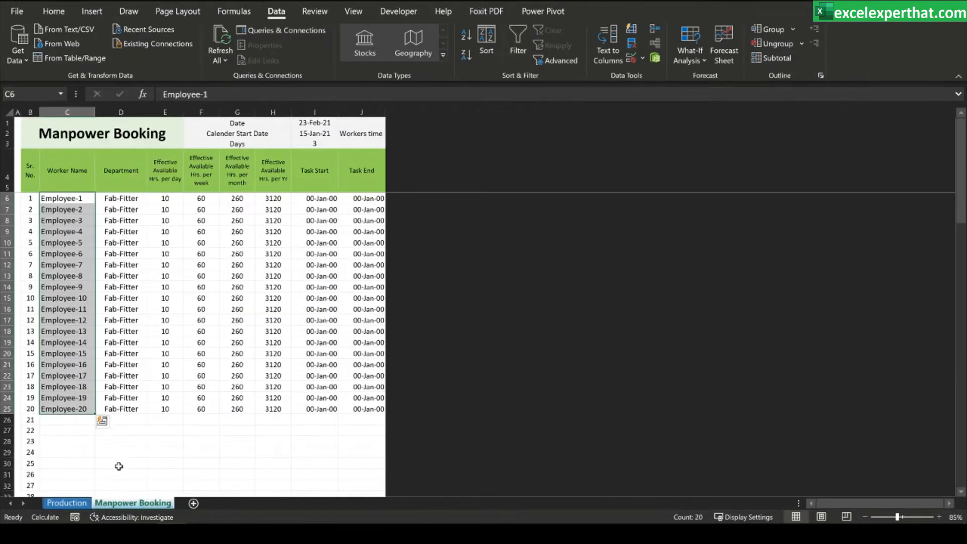
left_click_drag(76, 200, 76, 409)
left_click(67, 503)
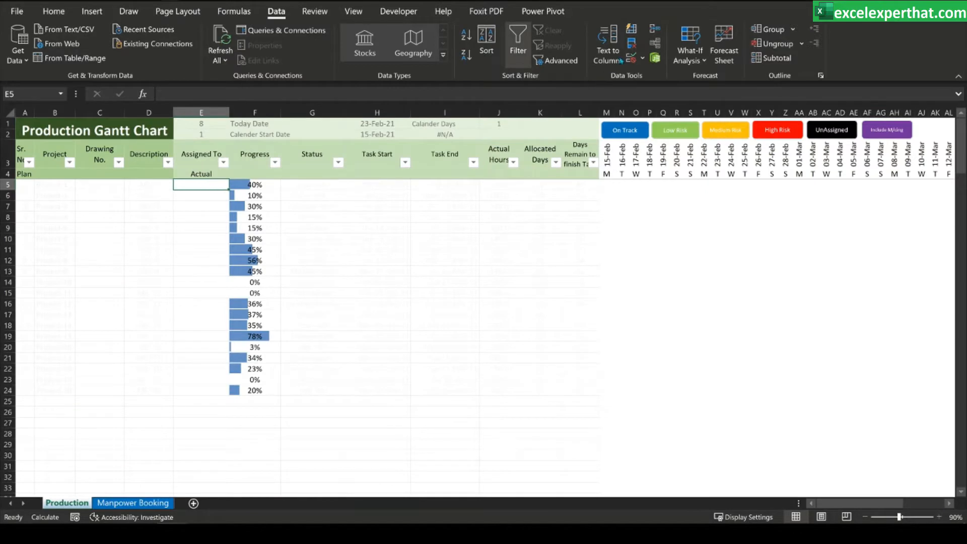
left_click(643, 58)
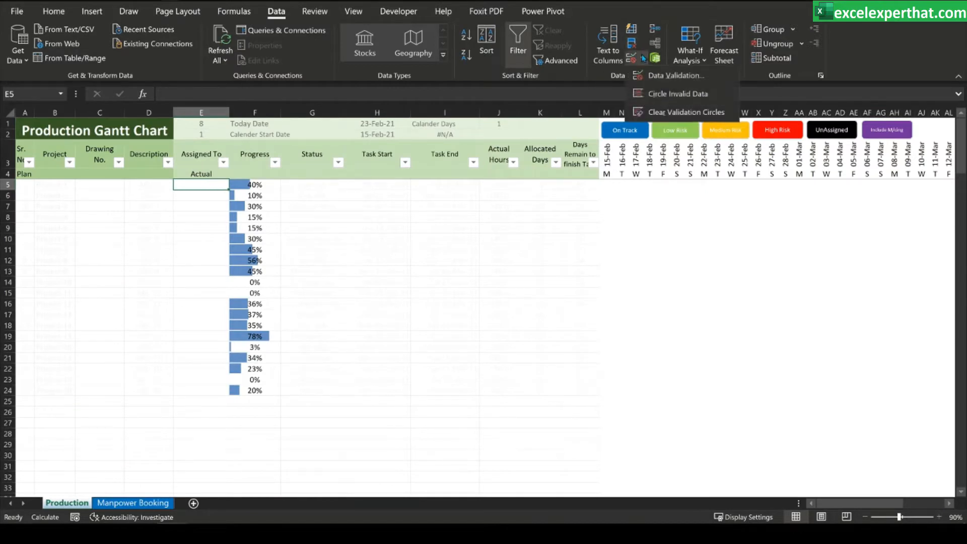
left_click(670, 75)
left_click(524, 157)
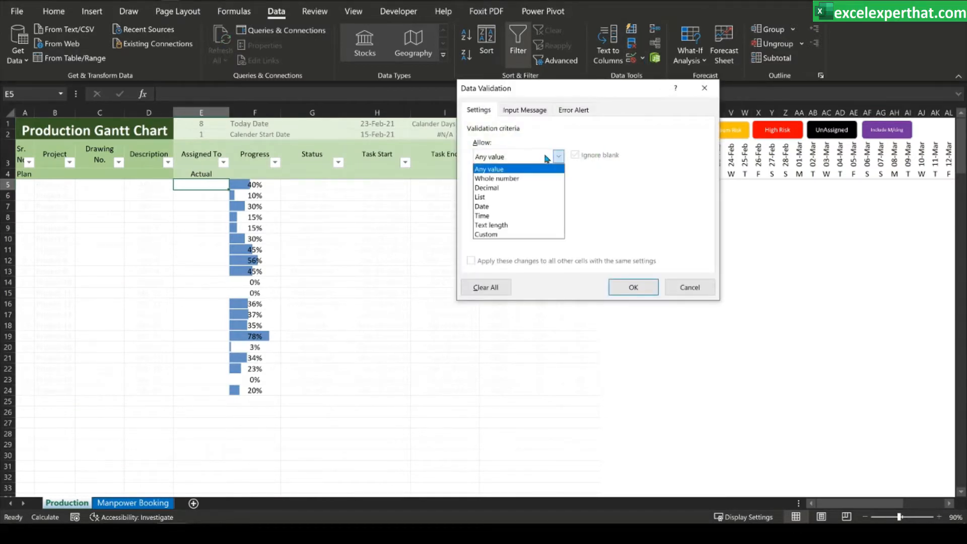
left_click(518, 197)
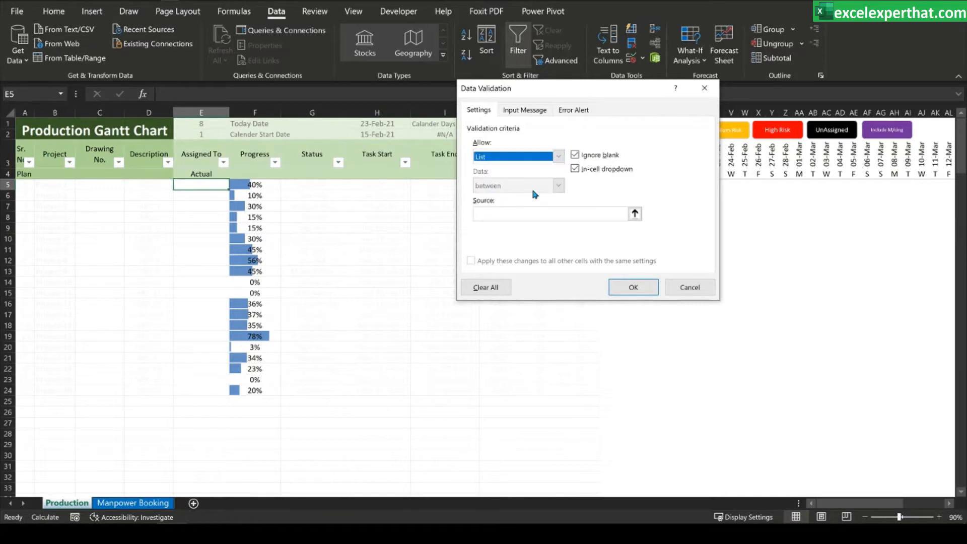
Step: Set the validation list source to the worker names ='Manpower Booking'!$C$6:$C$25 and apply the rule
left_click(635, 214)
left_click(133, 503)
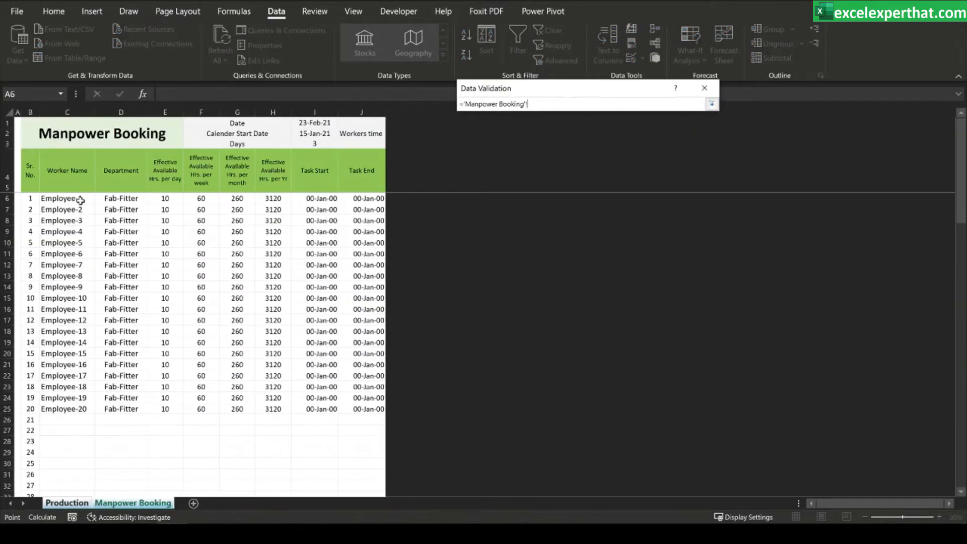
left_click_drag(80, 200, 79, 411)
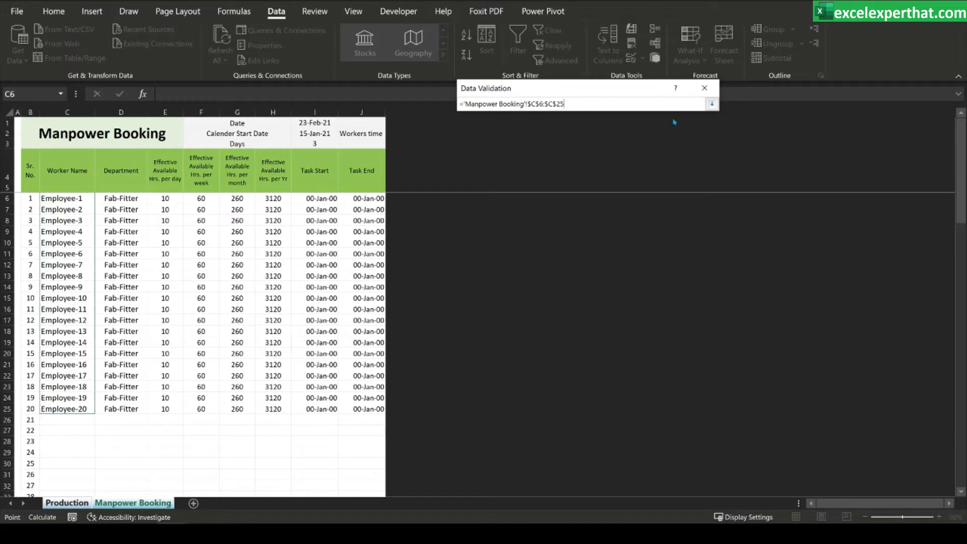
left_click(712, 104)
left_click(633, 287)
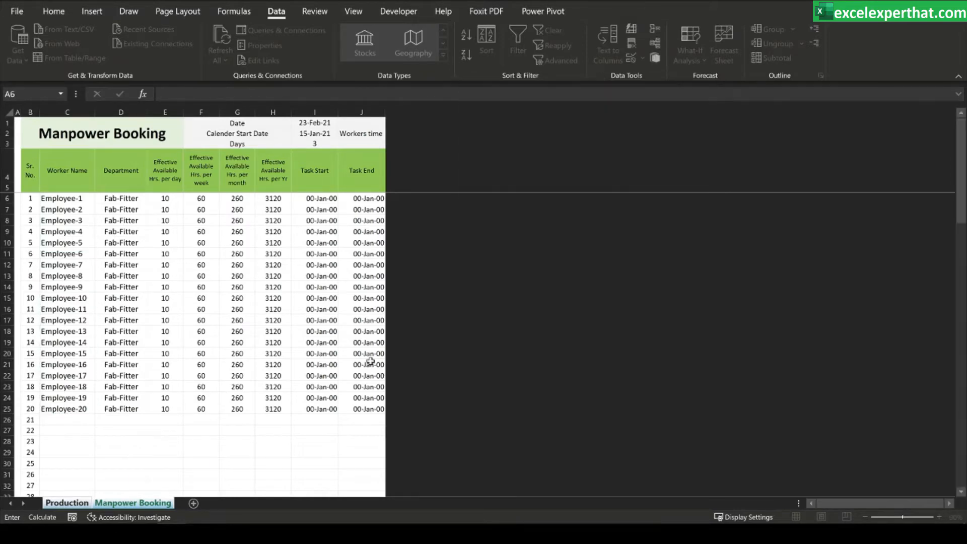
Step: Check the employee drop-down list in E5 of the Production sheet and fill the cell down to E24
left_click(67, 503)
left_click(235, 185)
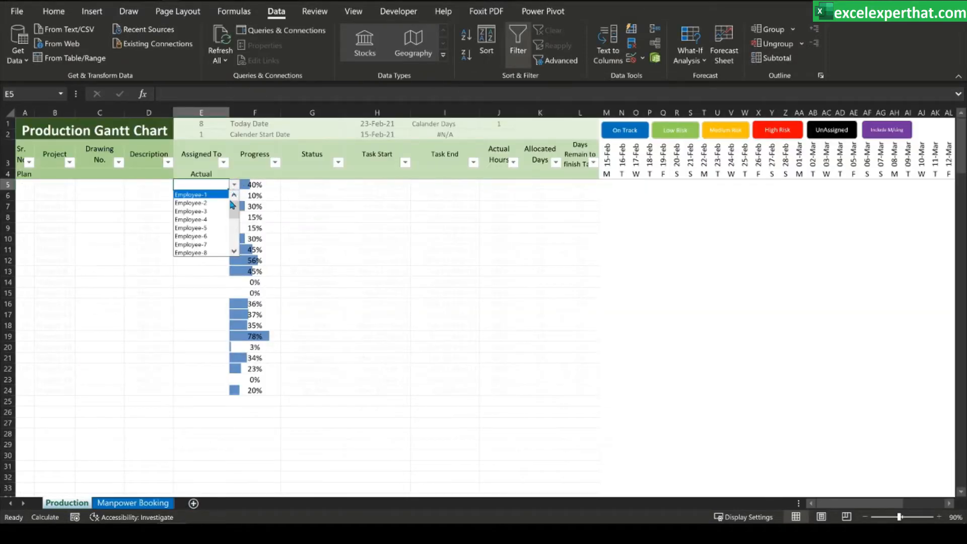
scroll(235, 232, "down", 3)
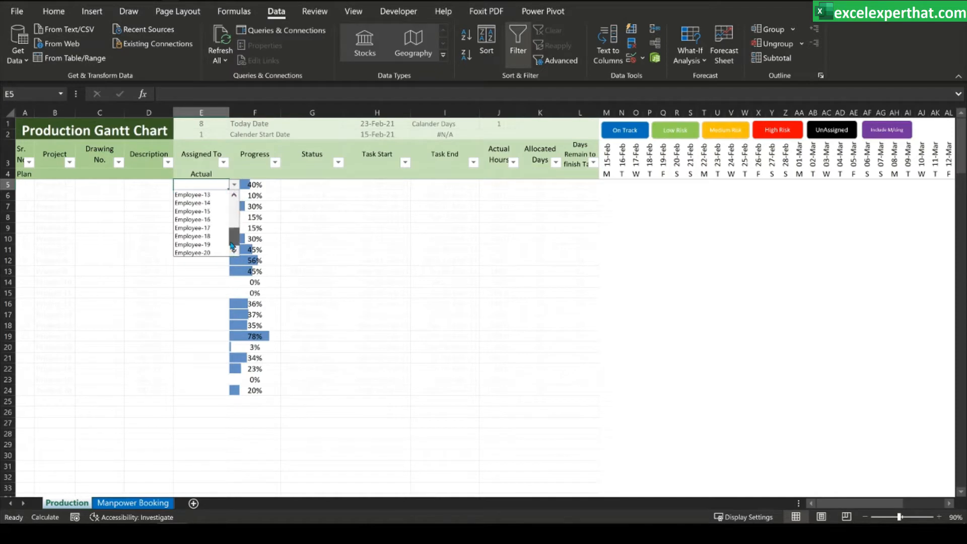
scroll(234, 231, "down", 2)
left_click_drag(233, 220, 225, 398)
left_click(199, 295)
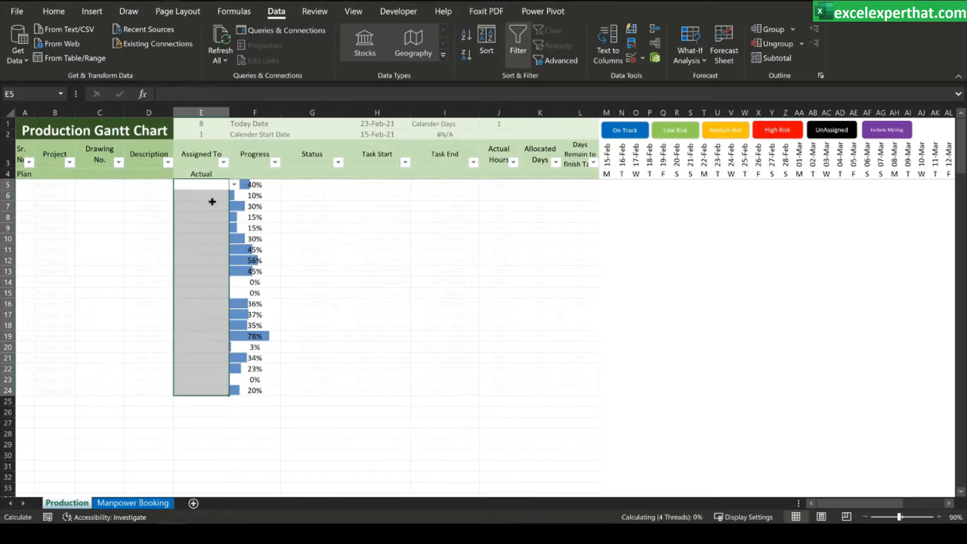
Step: Browse the employee drop-down list in cell E6 and close it without choosing a name
left_click(202, 194)
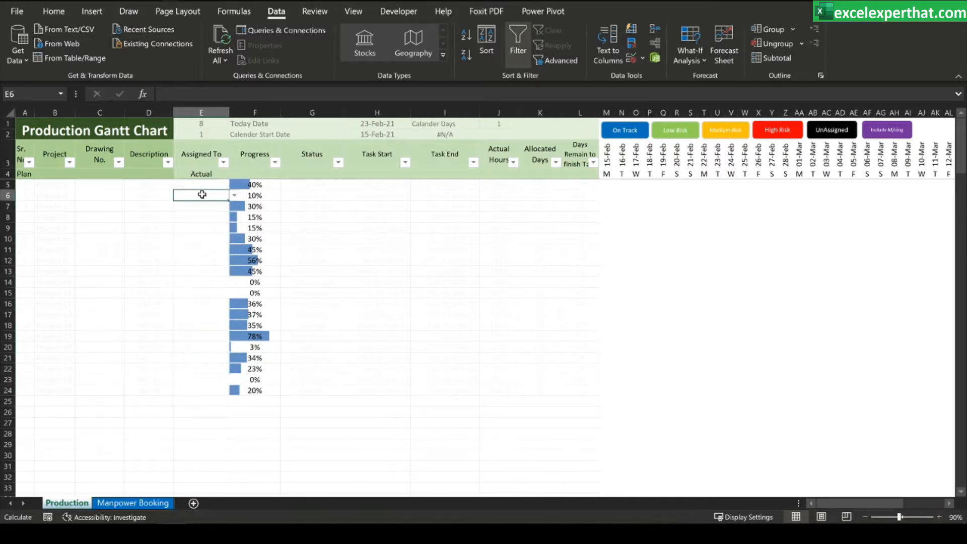
left_click(234, 196)
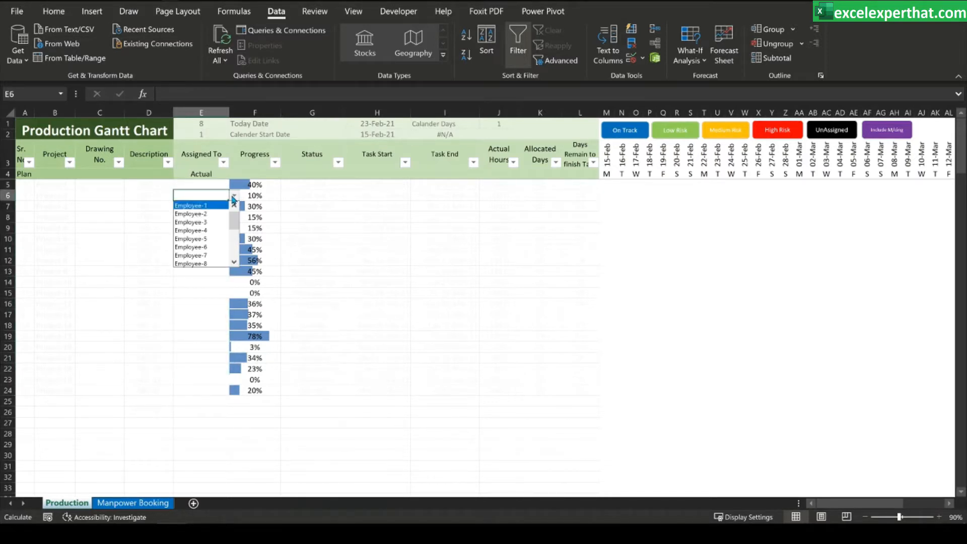
left_click(193, 321)
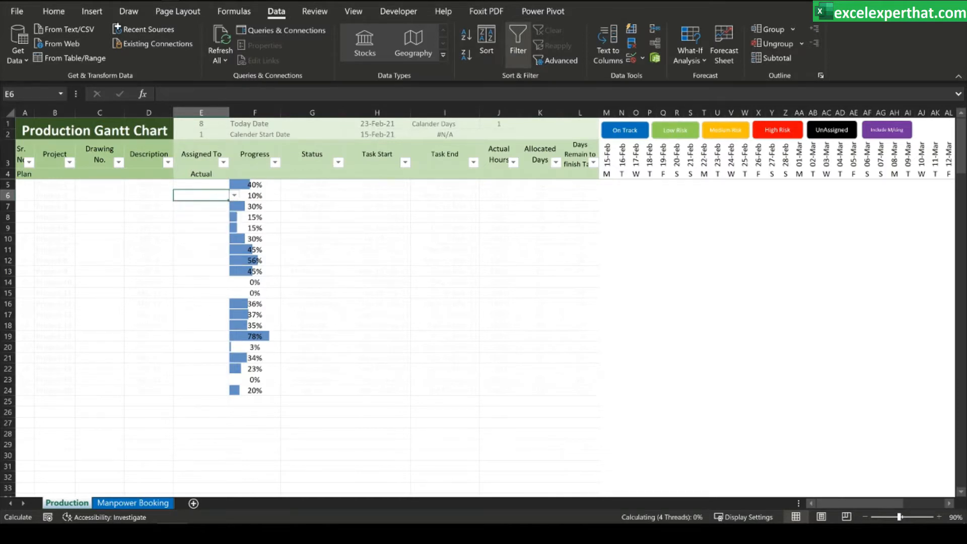
Step: Restore the employee names in the Assigned To cells E5:E24 and review them
left_click(202, 184)
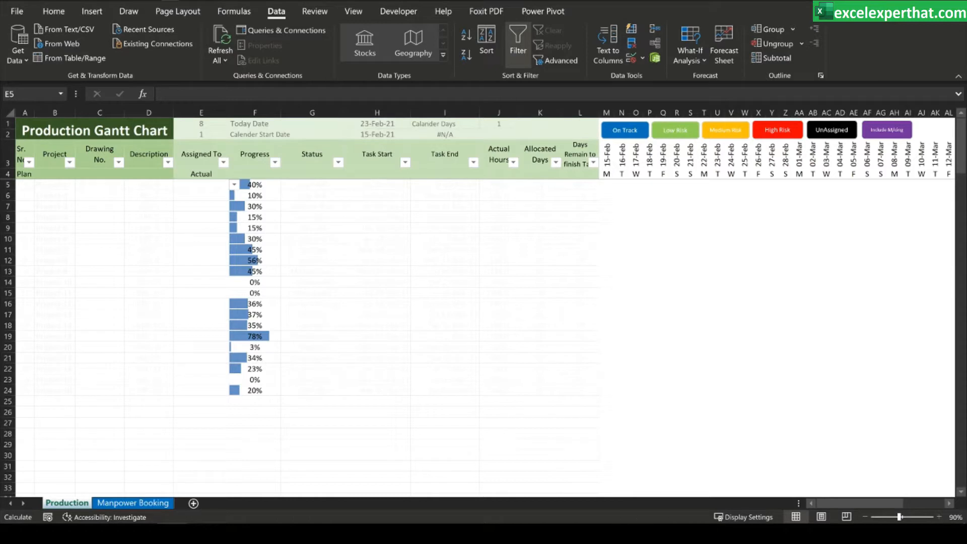
key("ctrl+c")
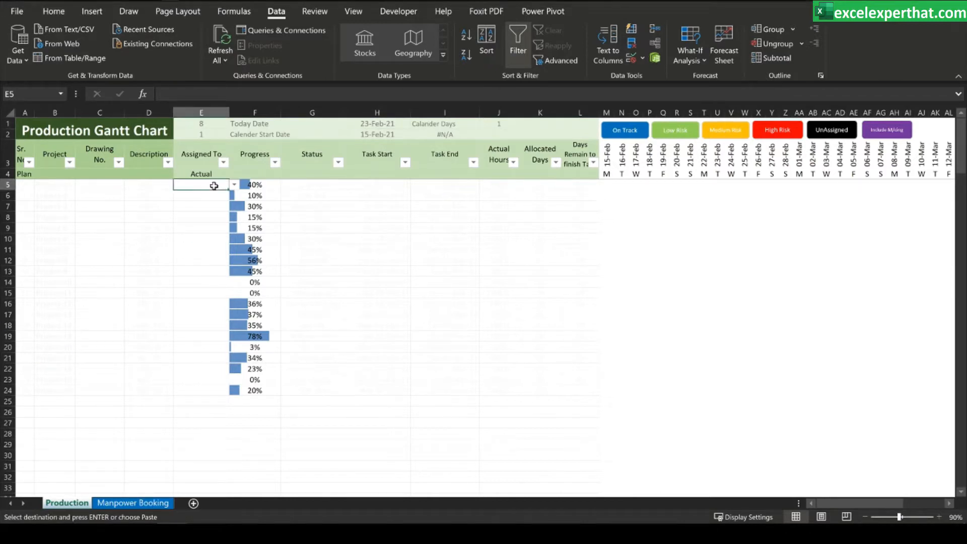
double_click(230, 190)
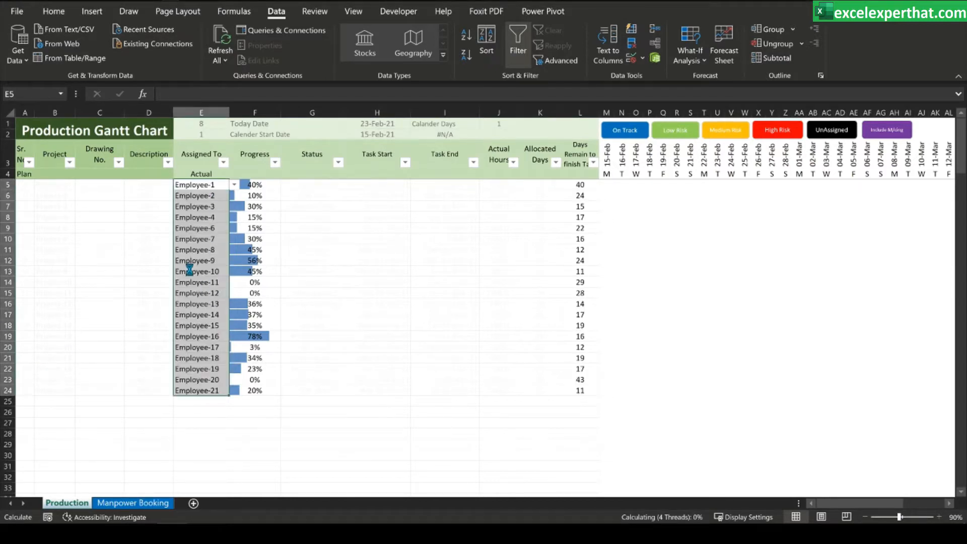
left_click(313, 272)
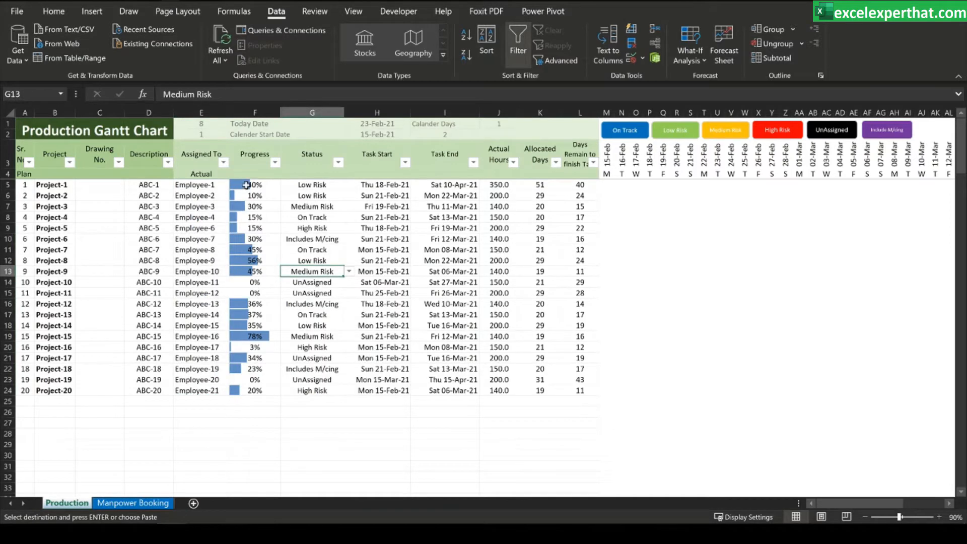
left_click_drag(195, 187, 194, 391)
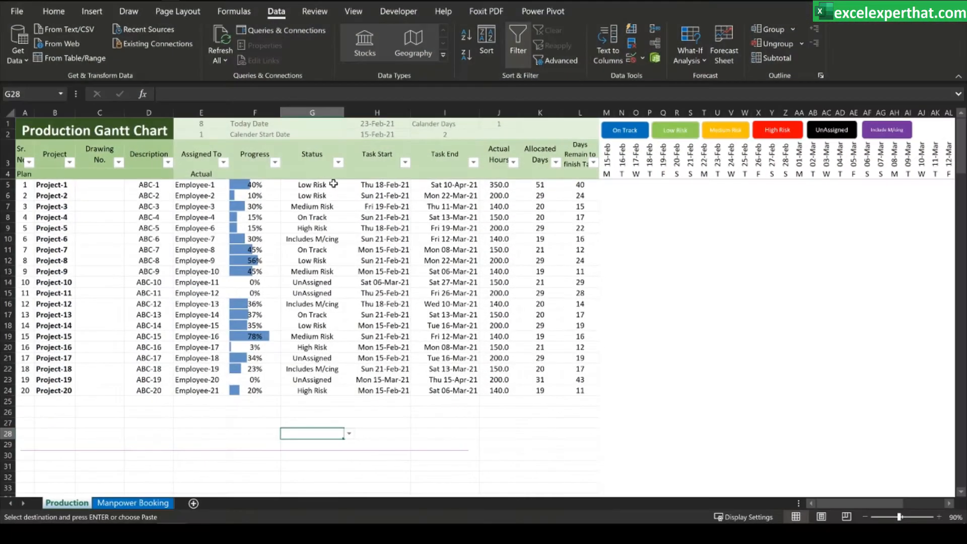
Step: Browse the Status drop-down list in cell G5 and close it without changing the status
left_click(317, 175)
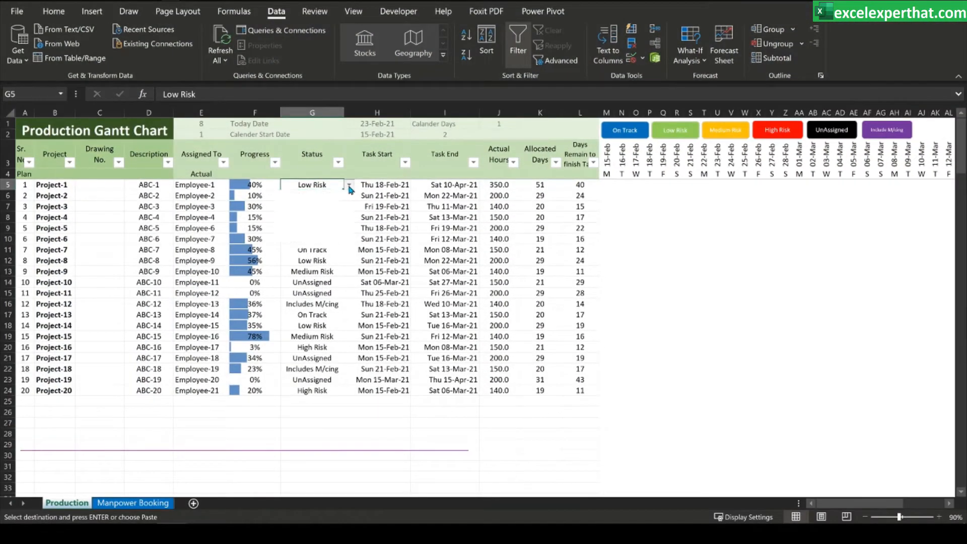
left_click(332, 176)
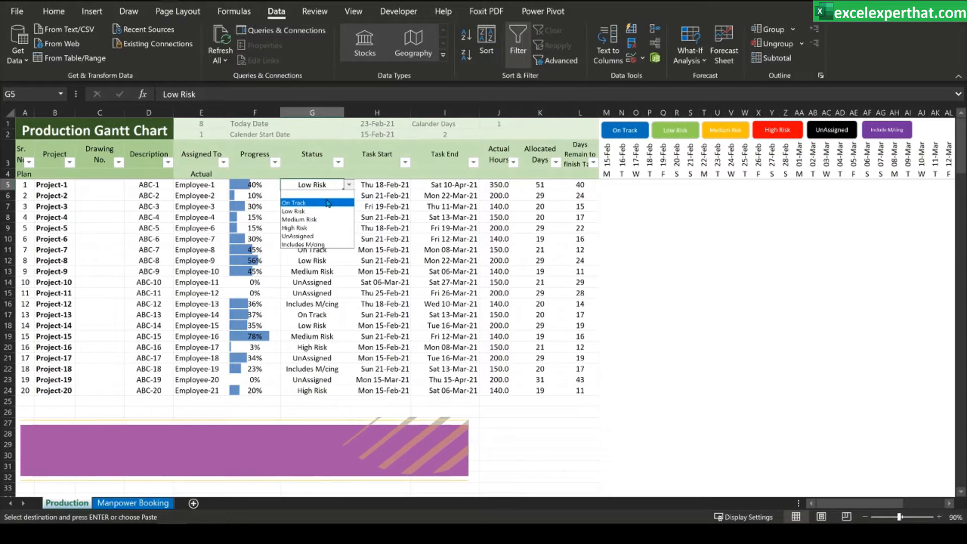
key("Escape")
key("Escape")
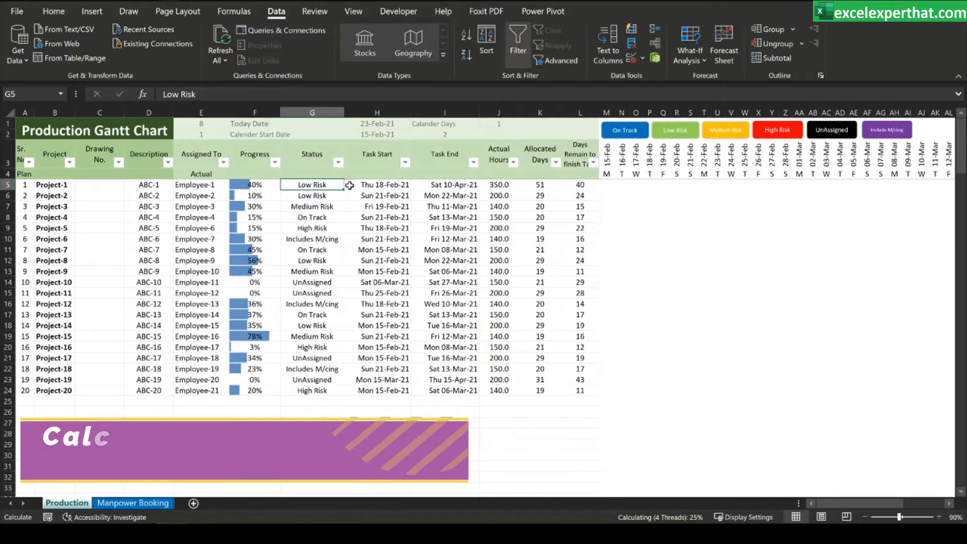
Step: Select the Task Start dates from H5 to H22 for review
key("ctrl+c")
left_click(394, 184)
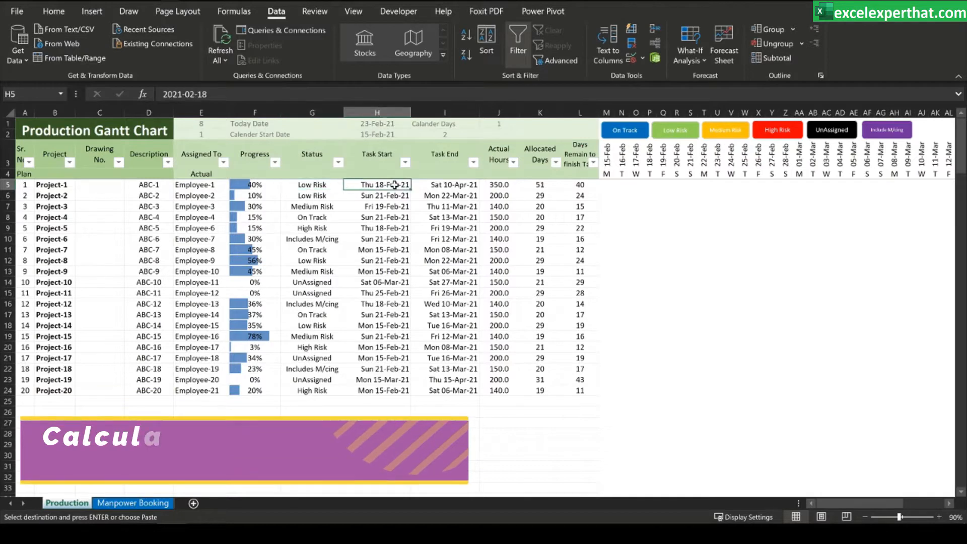
left_click_drag(395, 184, 396, 374)
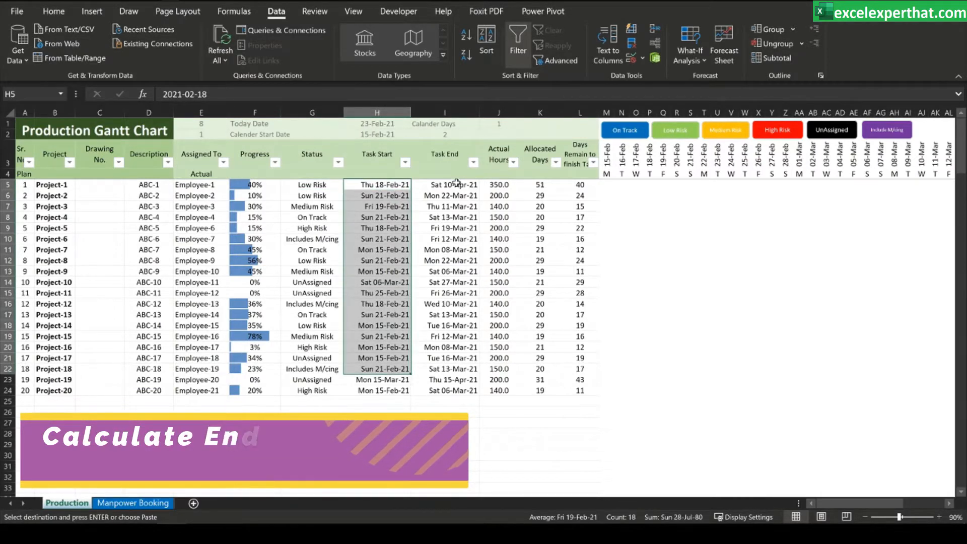
Step: Examine the Task End formula in cell I5 and the Actual Hours value in J5
key("Escape")
left_click(456, 185)
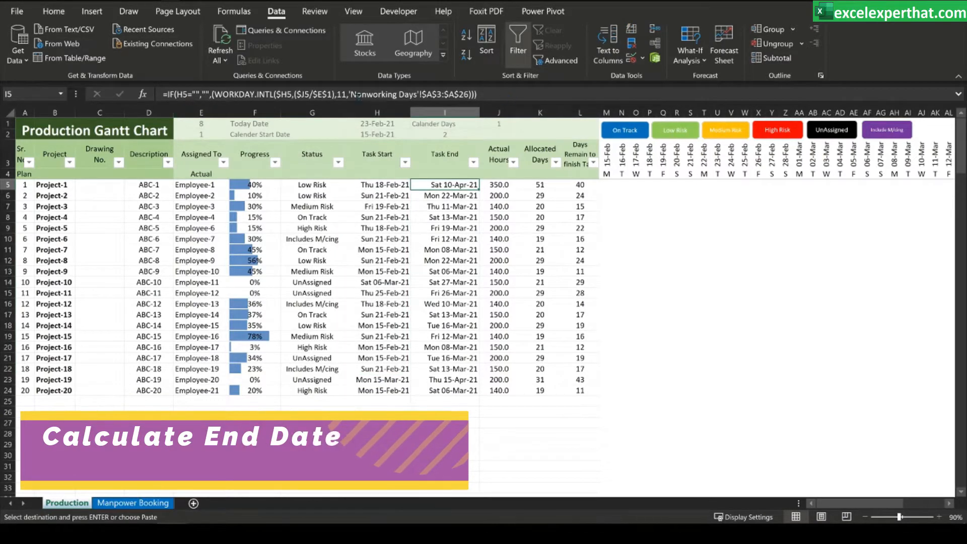
key("F2")
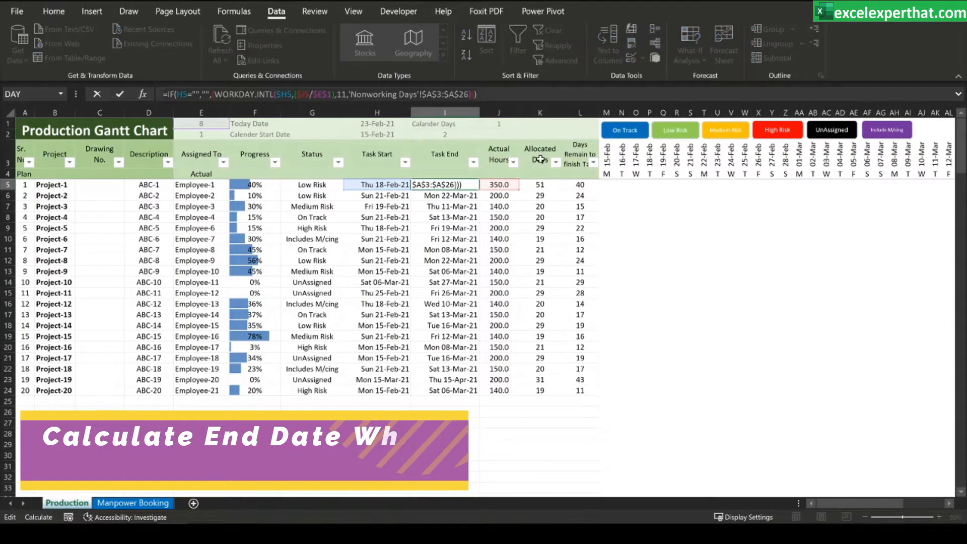
key("ctrl+Return")
left_click(499, 185)
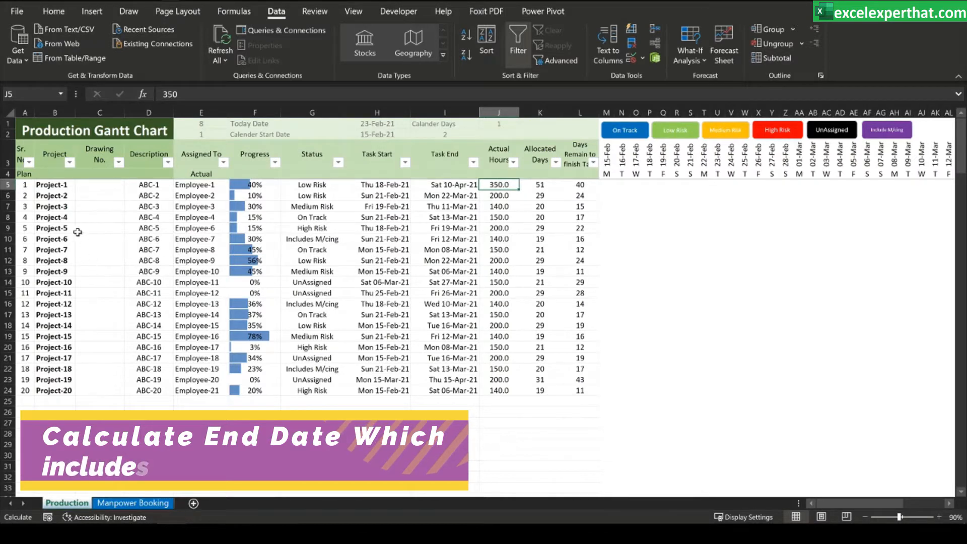
Step: Examine the Allocated Days formula in K5 and the days-remaining formula in L5 without changing them
left_click(540, 186)
left_click(174, 95)
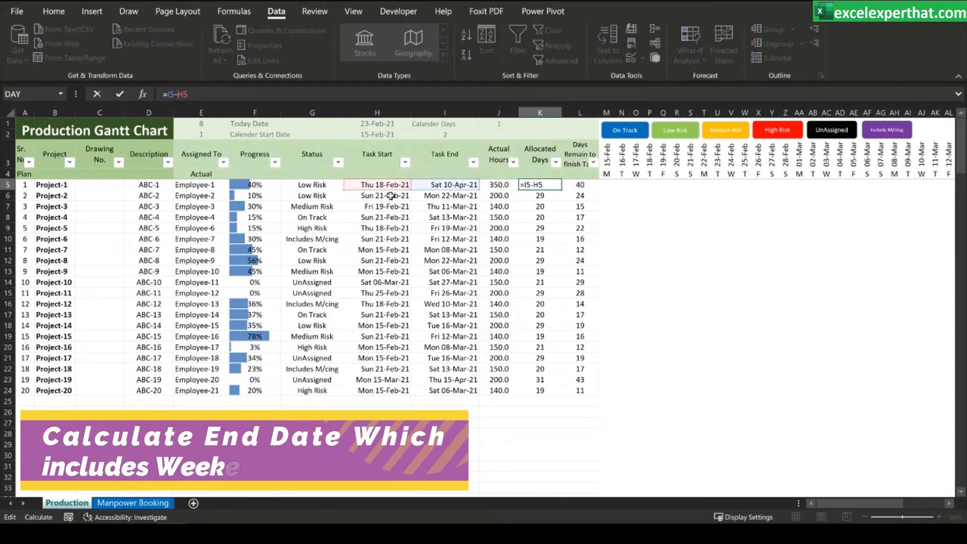
key("Escape")
left_click(585, 190)
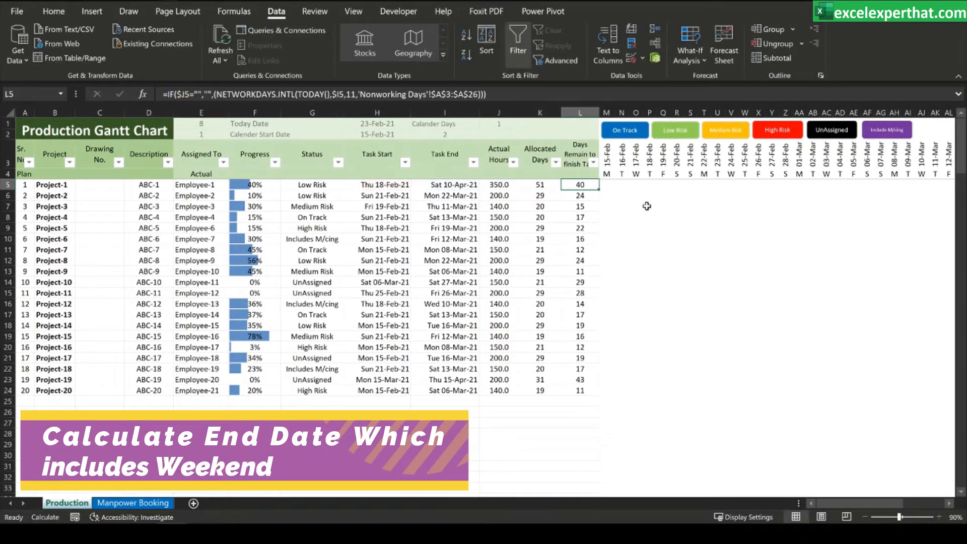
left_click(194, 95)
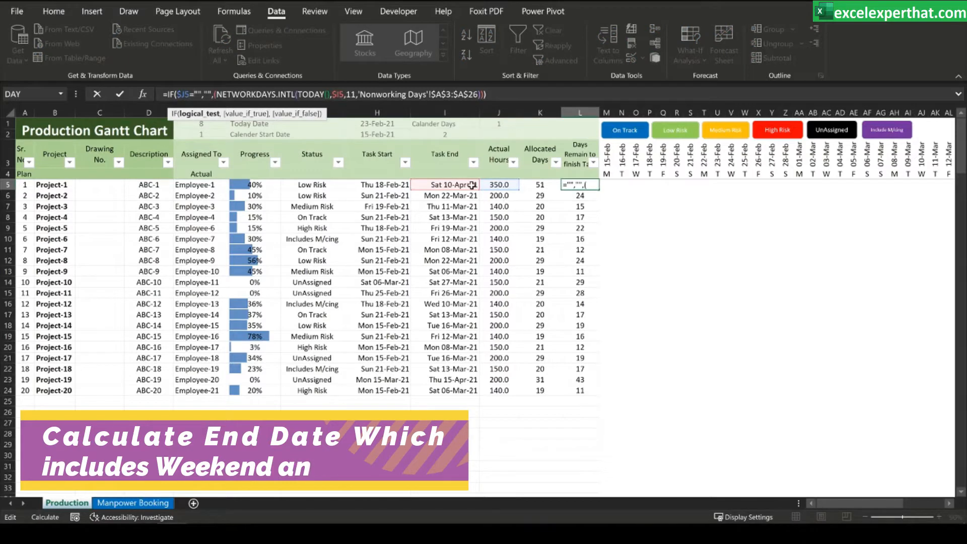
left_click(568, 184)
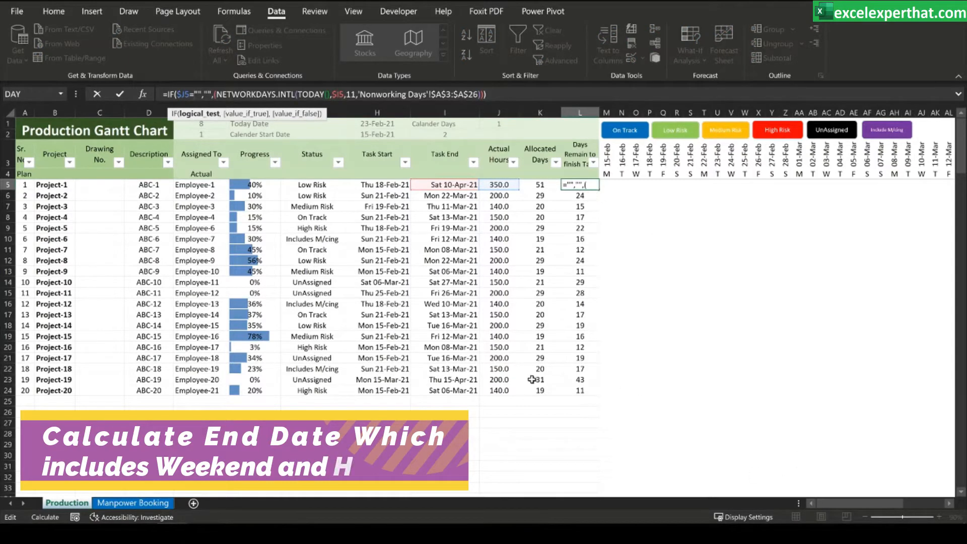
key("Escape")
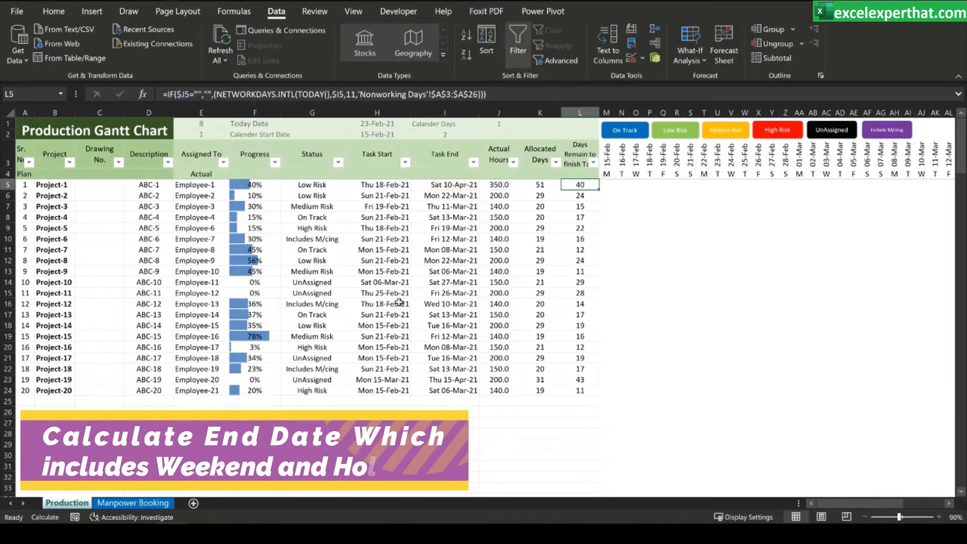
Step: Review the WORKDAY.INTL part of the Task End formula in I5 and the Task Start date in H5
left_click(452, 186)
left_click(247, 96)
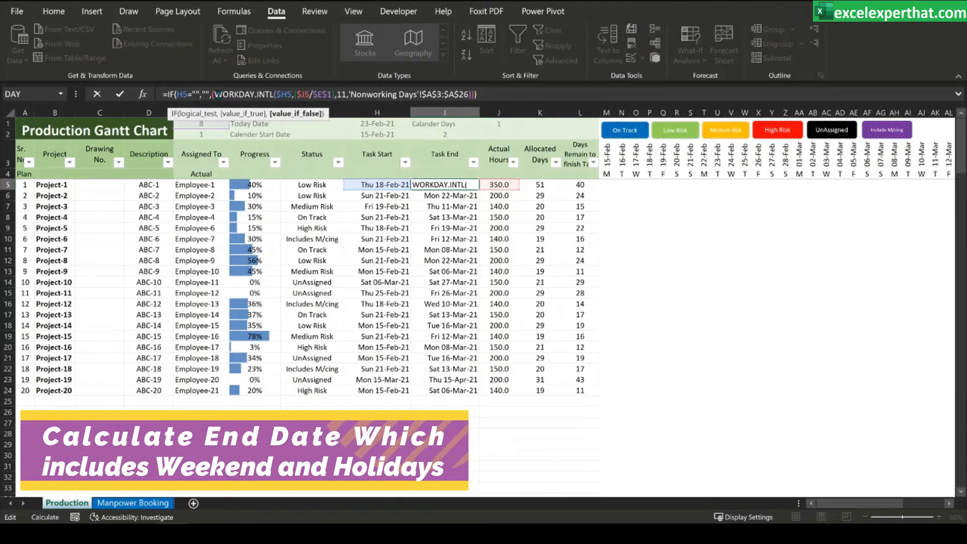
key("ctrl+Return")
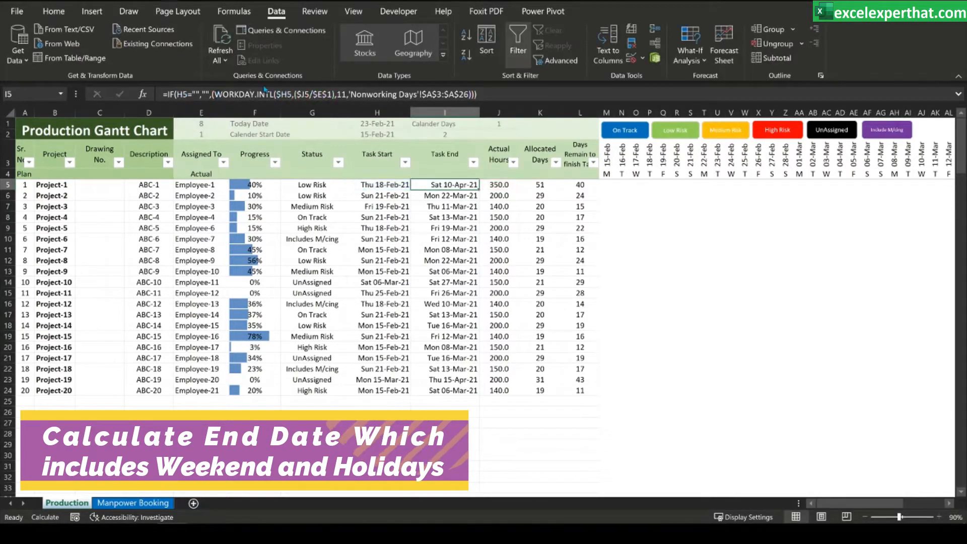
left_click(394, 187)
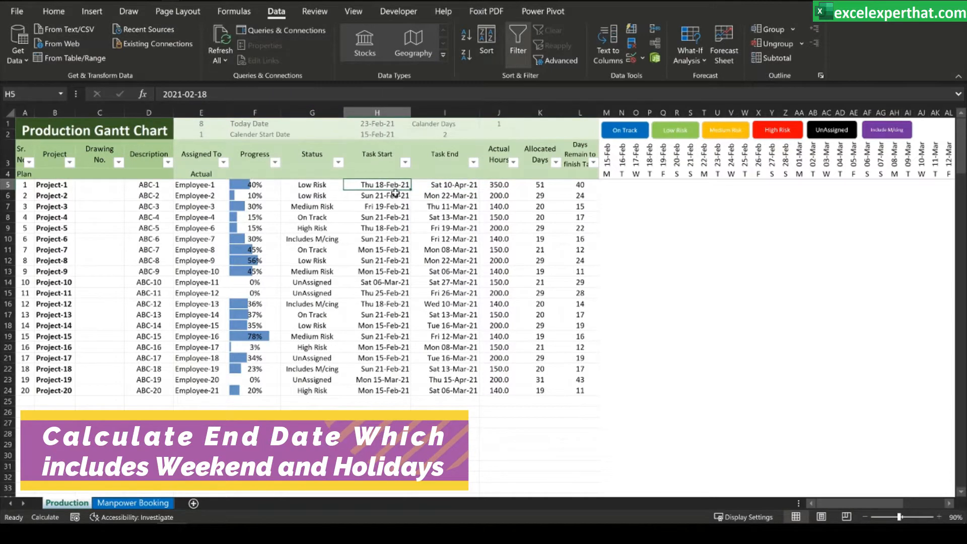
Step: Set the Actual Hours of Project-1 in cell J5 to 20
left_click(511, 187)
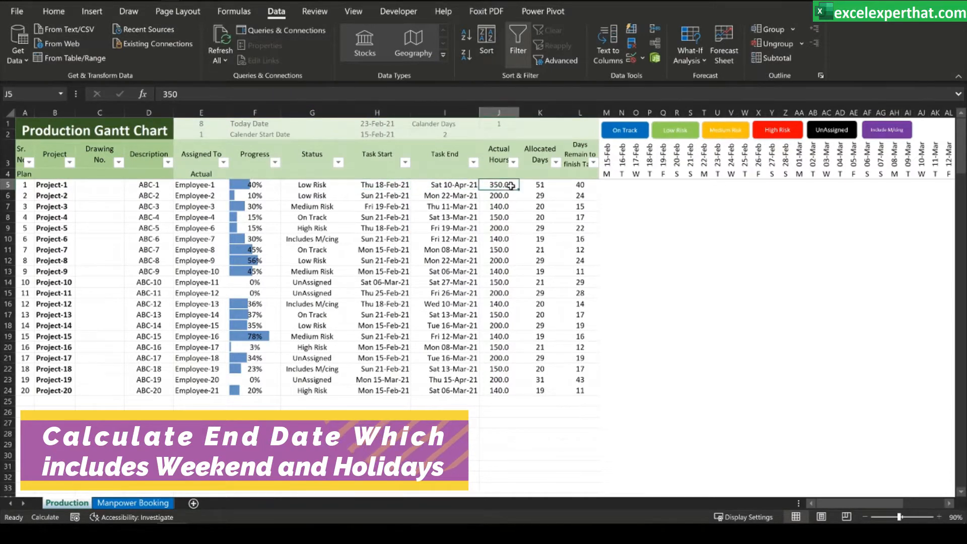
type("20")
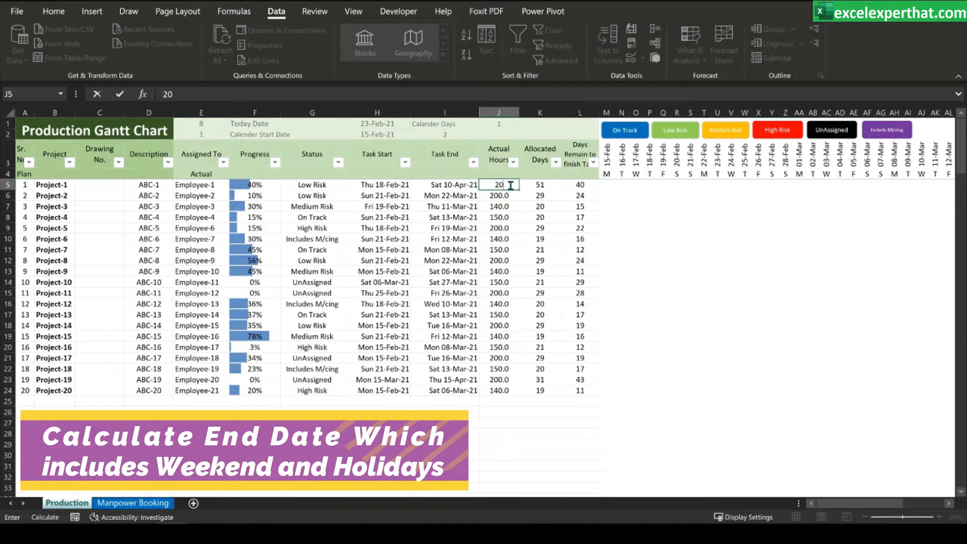
key("Return")
key("Return")
key("Return")
key("Return")
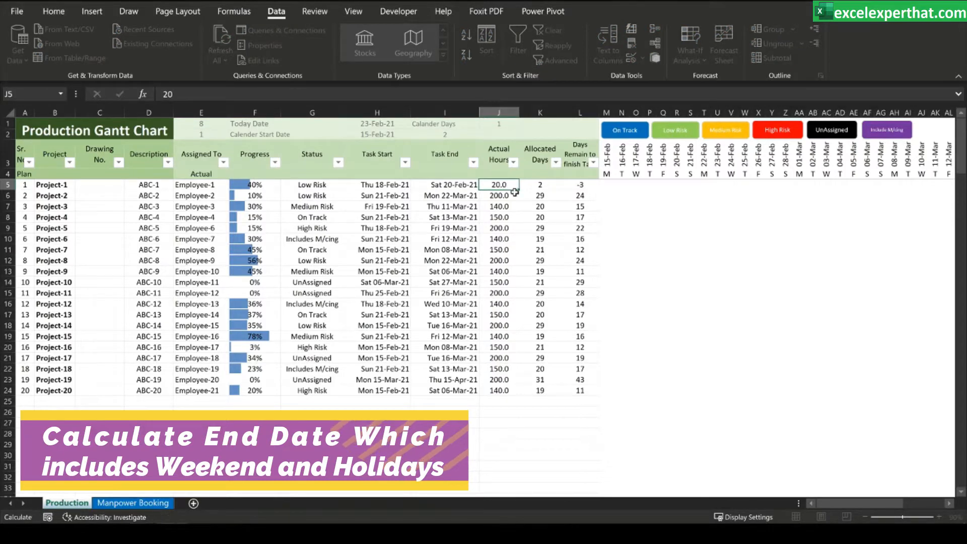
Step: Check the Project-1 Task End date in I5 against the value in E1 and the system calendar
left_click(461, 185)
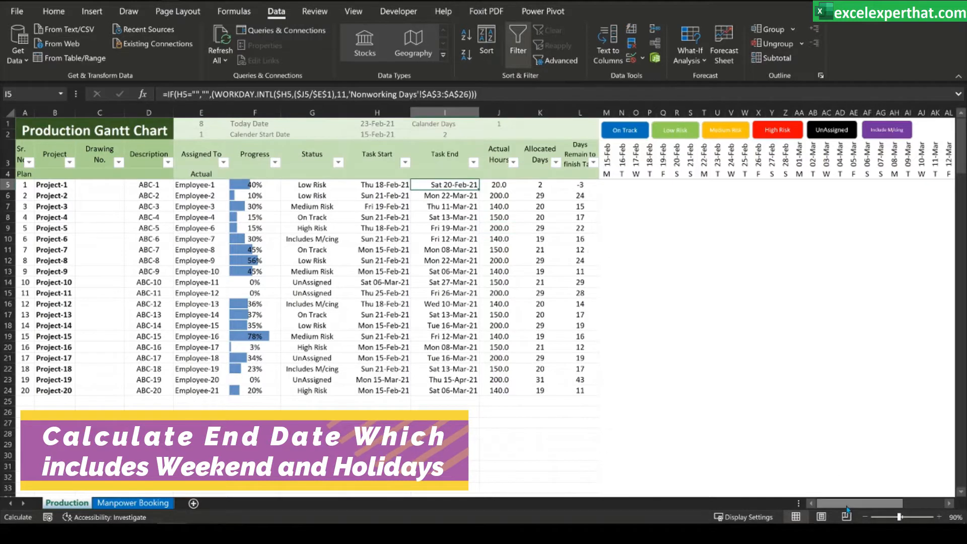
left_click(208, 124)
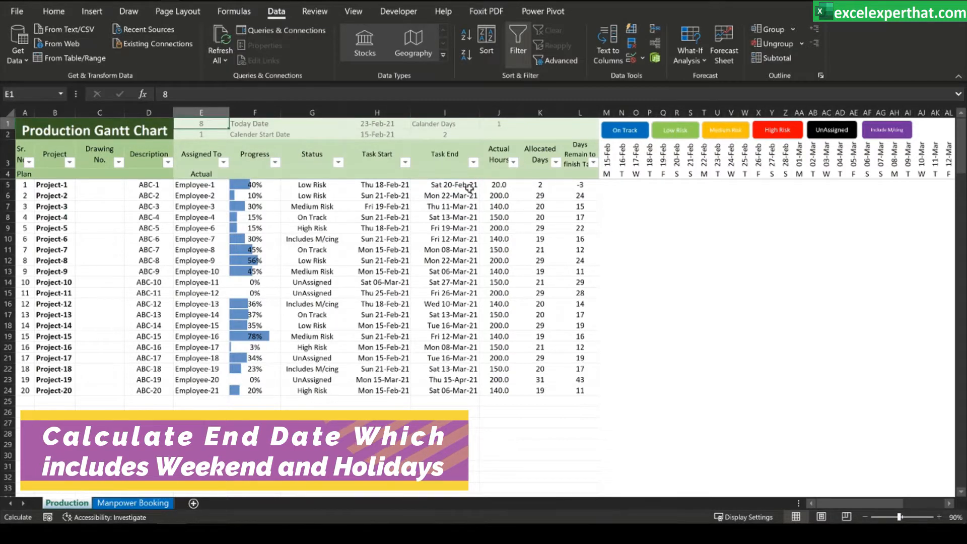
left_click(910, 511)
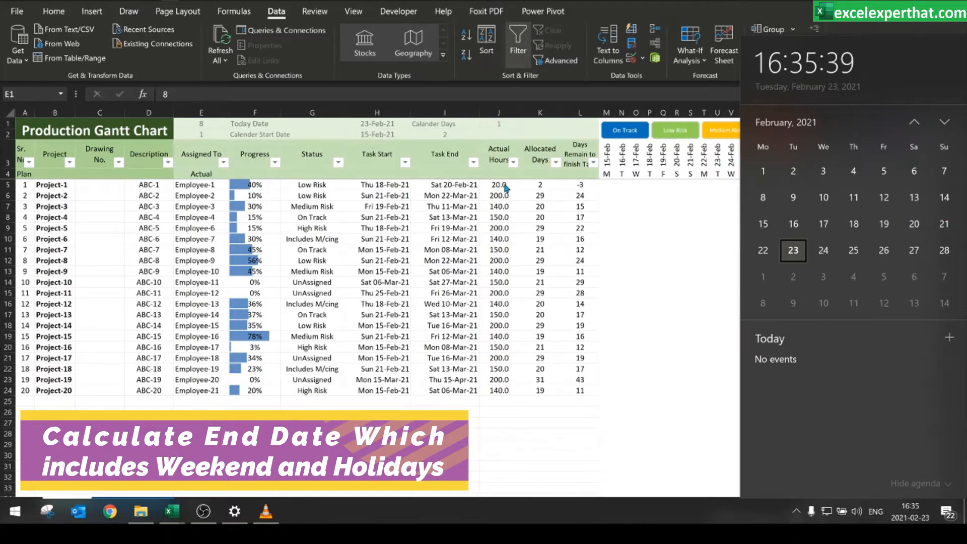
Step: Set the Actual Hours of Project-1 in cell J5 to 30
left_click(508, 185)
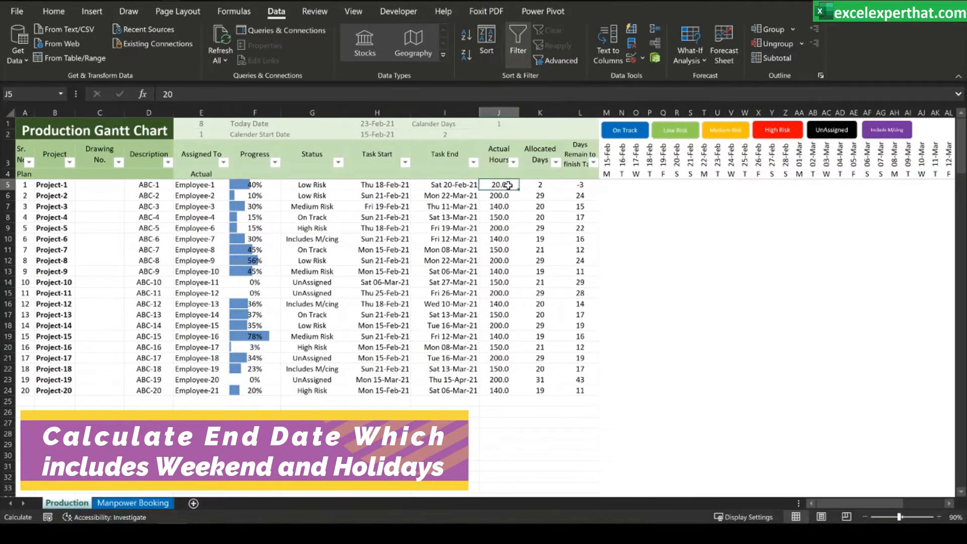
type("3")
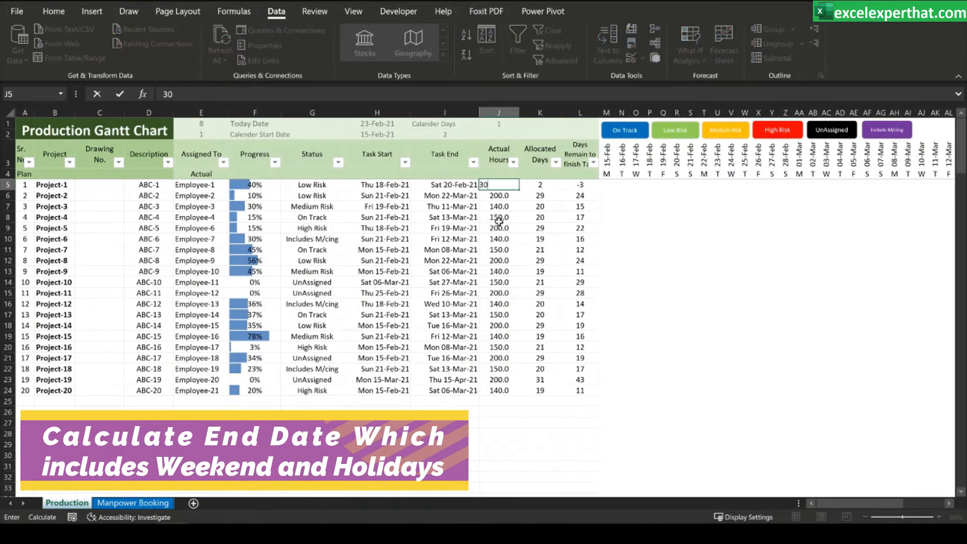
type("0")
left_click(499, 217)
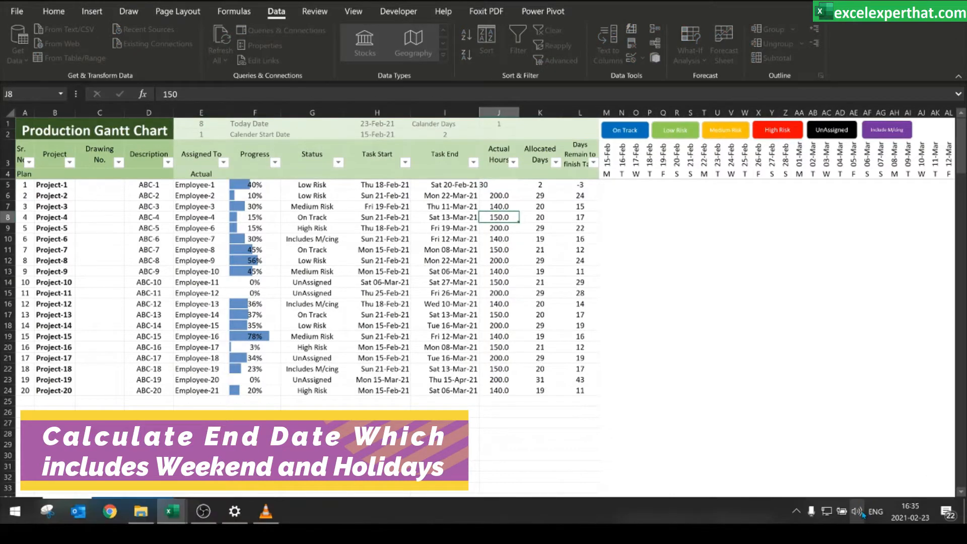
Step: Compare the Project-1 Task Start and Task End dates with the February 2021 system calendar, picking Monday 22
left_click(897, 513)
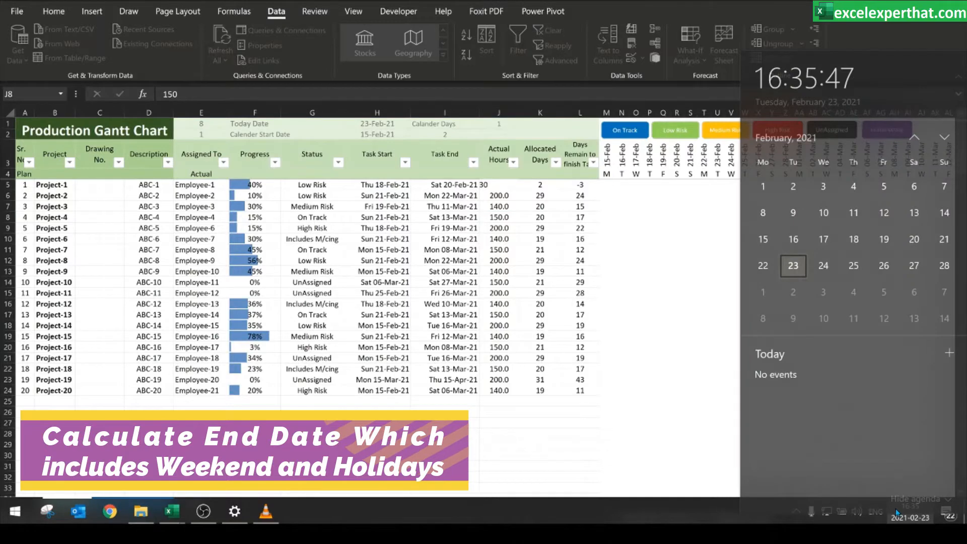
left_click(540, 239)
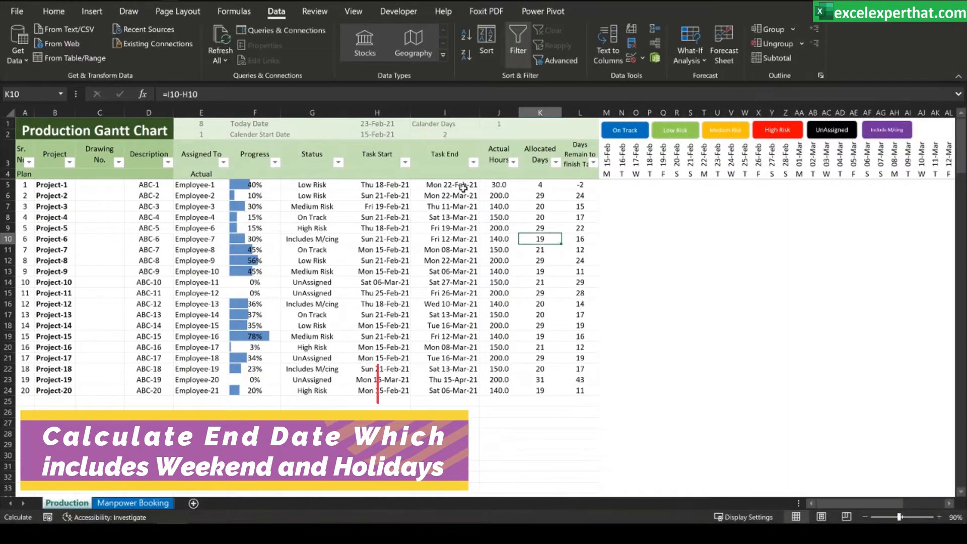
left_click(922, 519)
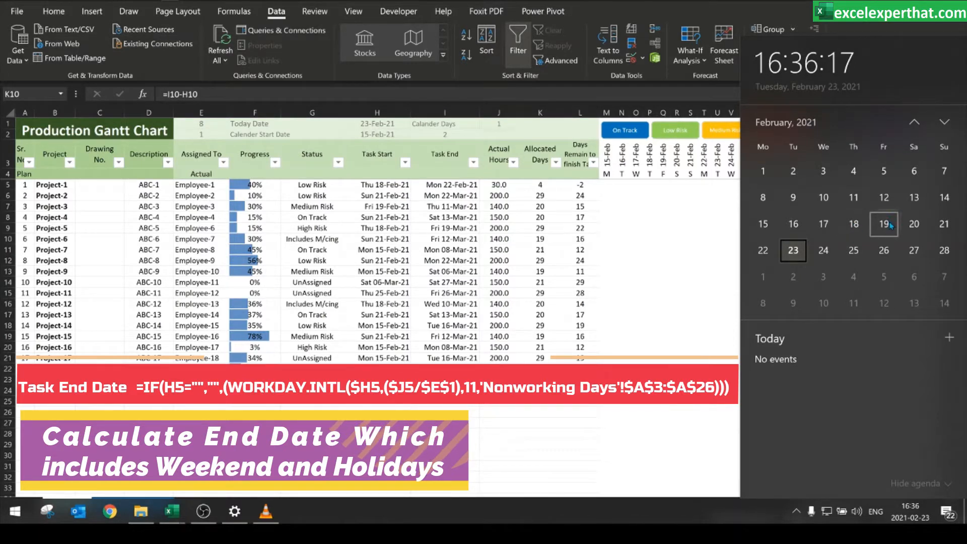
left_click(765, 251)
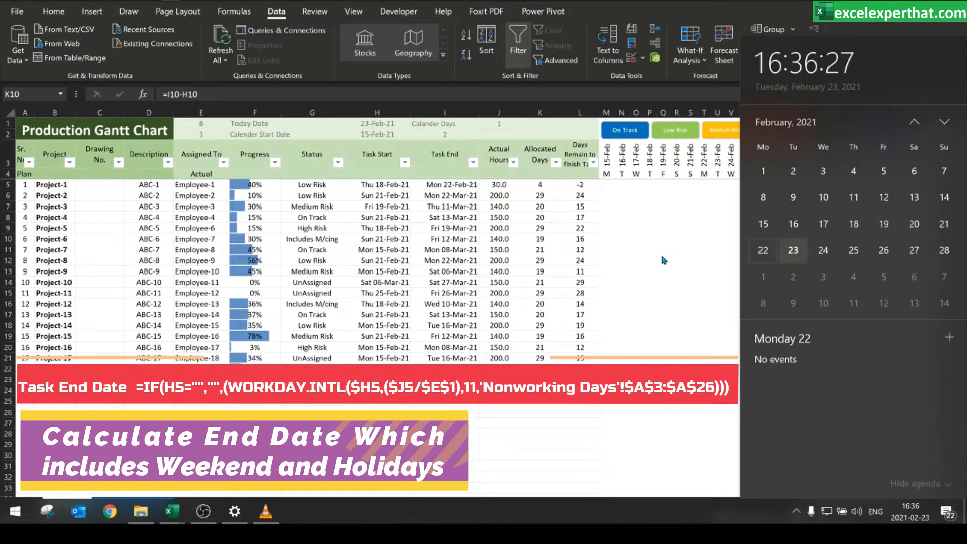
left_click(501, 189)
left_click(434, 186)
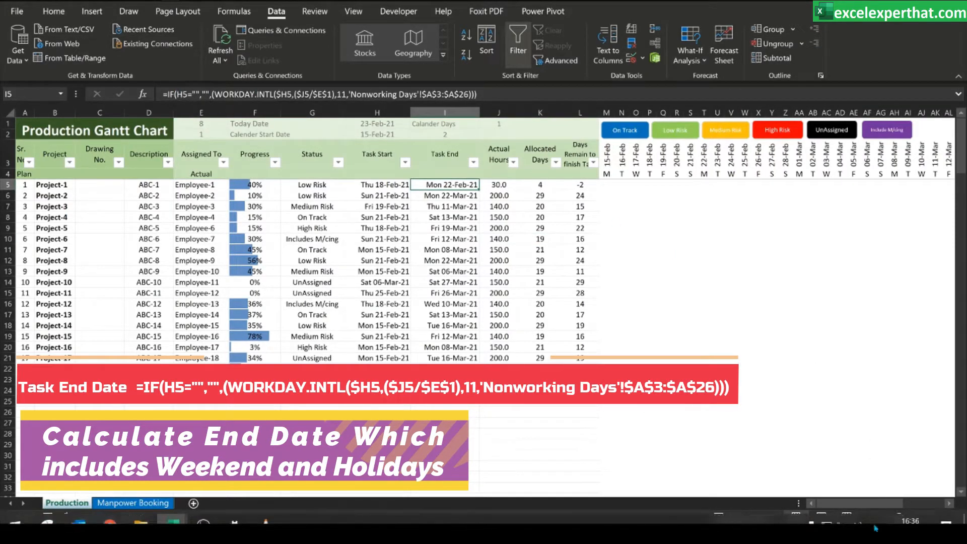
left_click(910, 511)
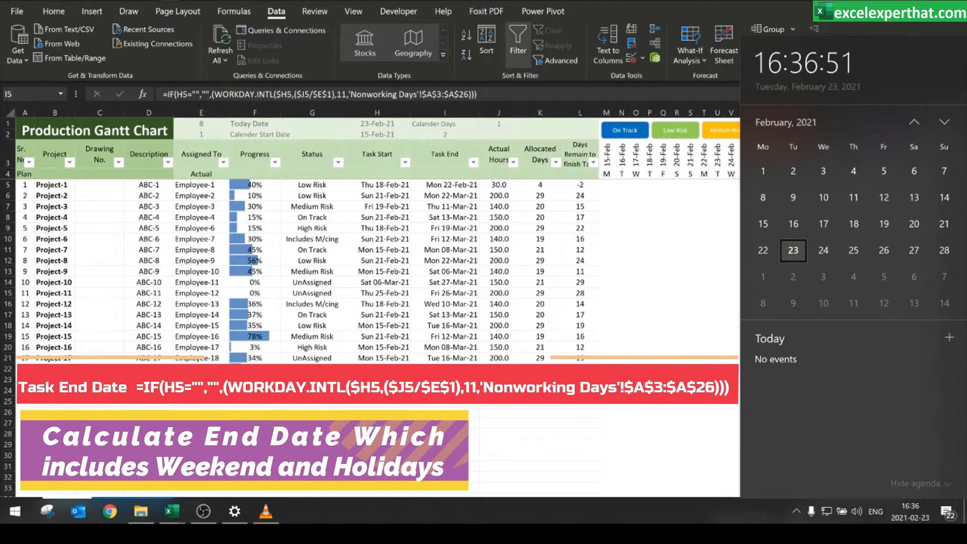
left_click(377, 401)
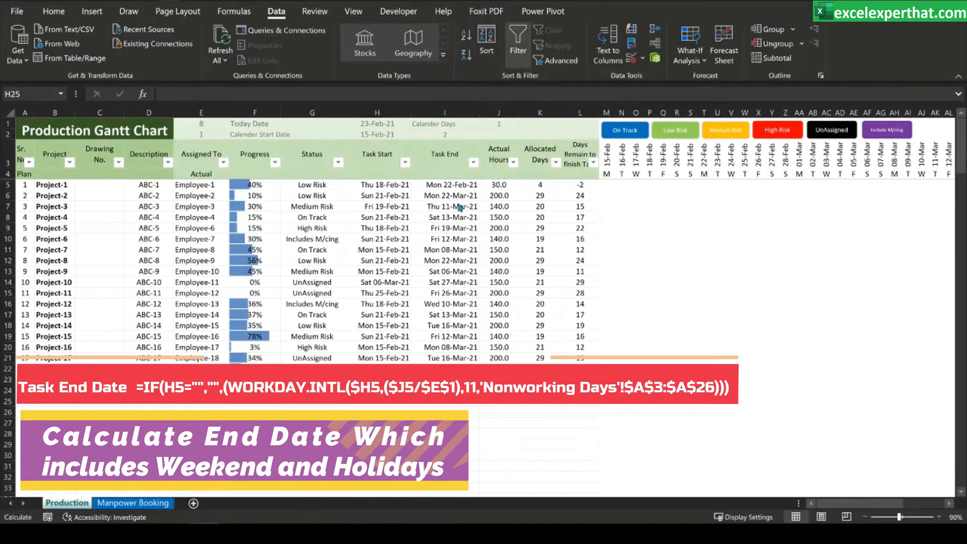
Step: Examine the IF test, the value-if-true and the value-if-false parts of the Task End formula in I5
left_click(464, 184)
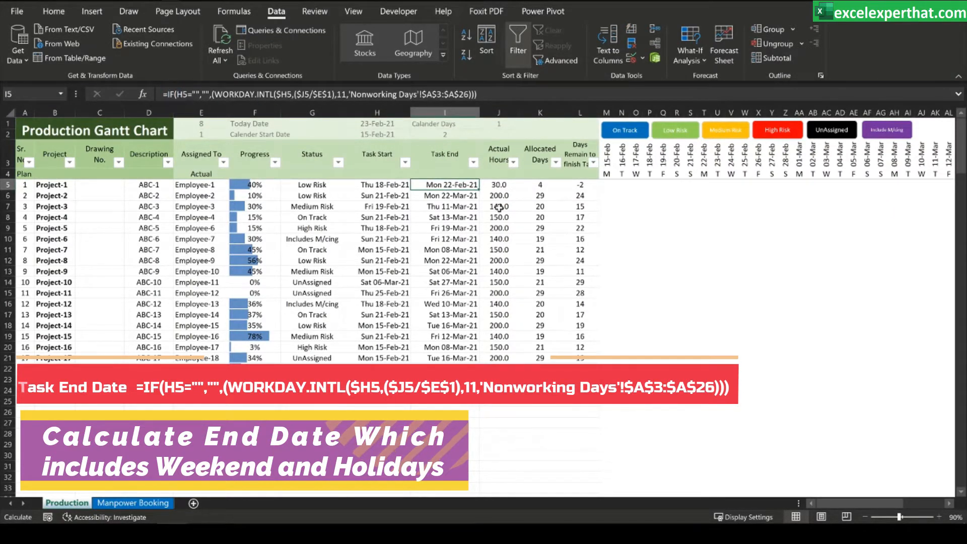
left_click(174, 94)
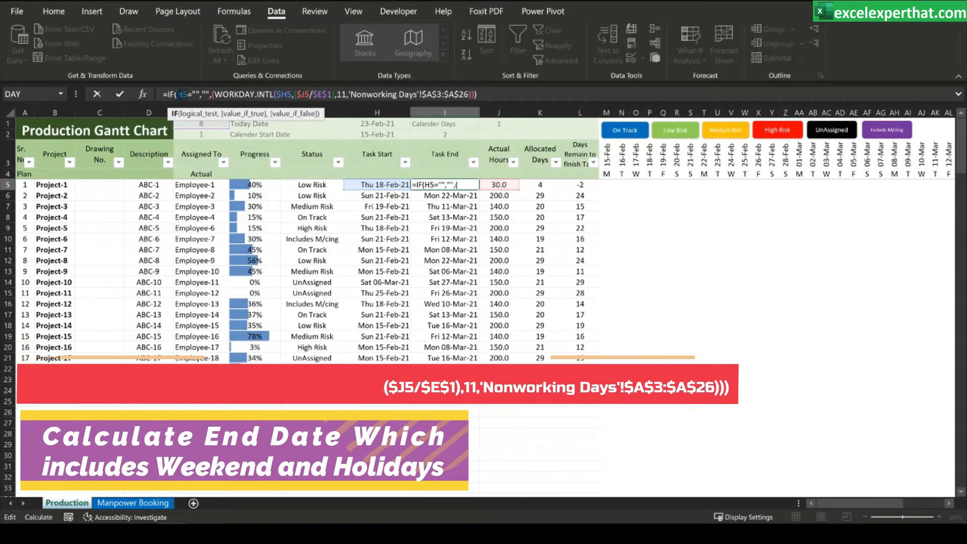
left_click(197, 94)
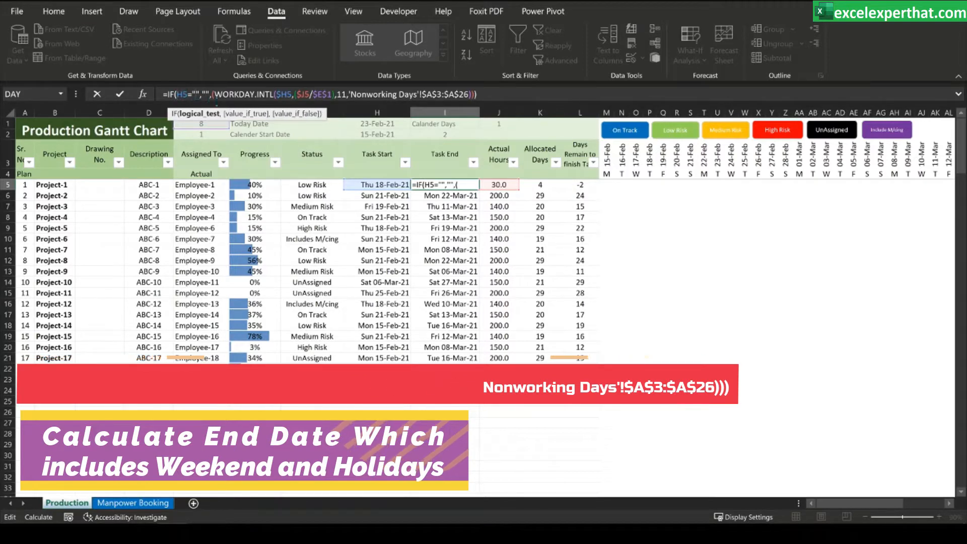
left_click(206, 96)
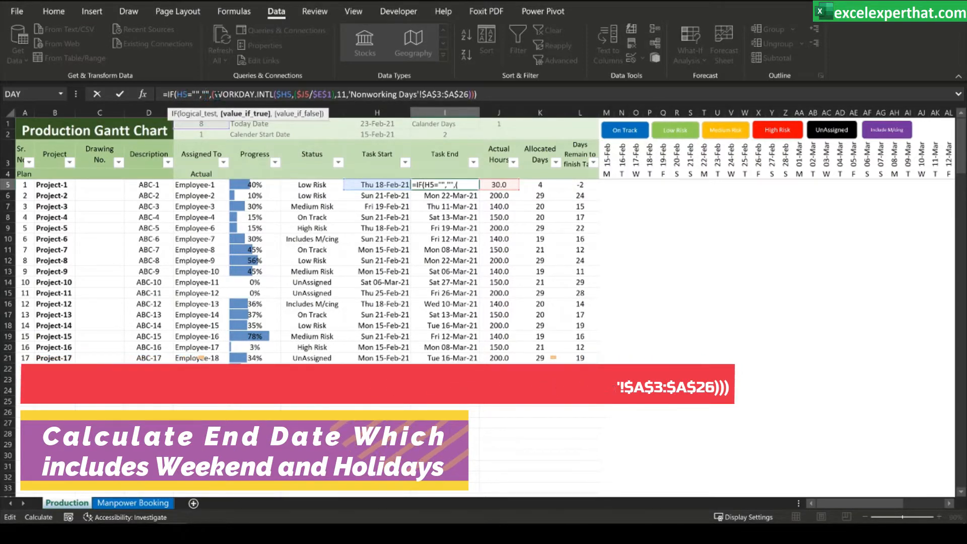
left_click_drag(212, 96, 473, 96)
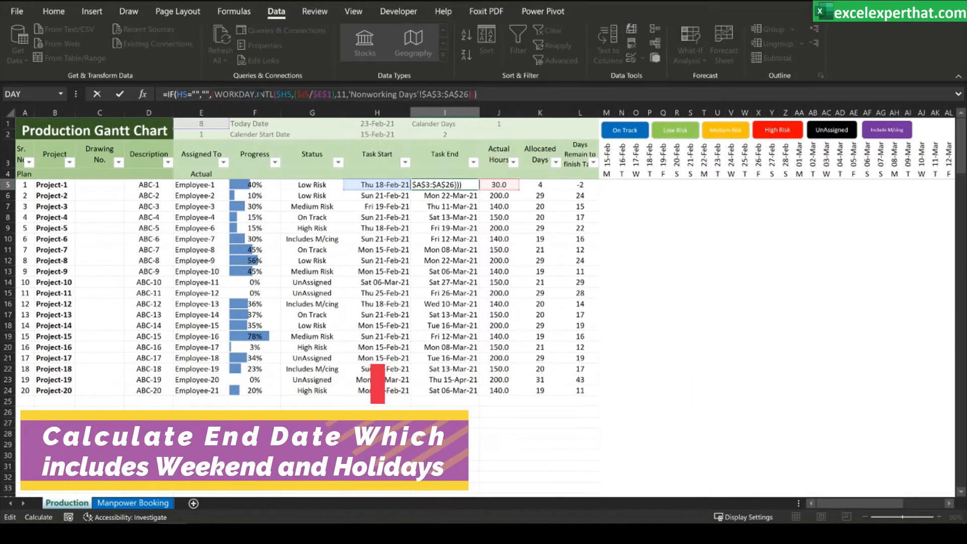
Step: Examine the start date, days, weekend and holidays arguments of WORKDAY.INTL in the I5 formula, leaving the formula unedited
left_click(214, 95)
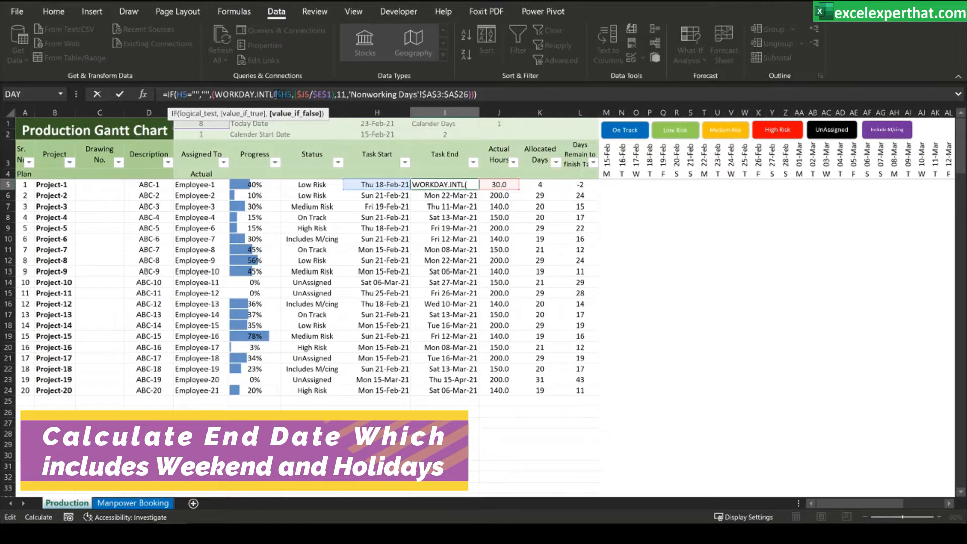
left_click(275, 94)
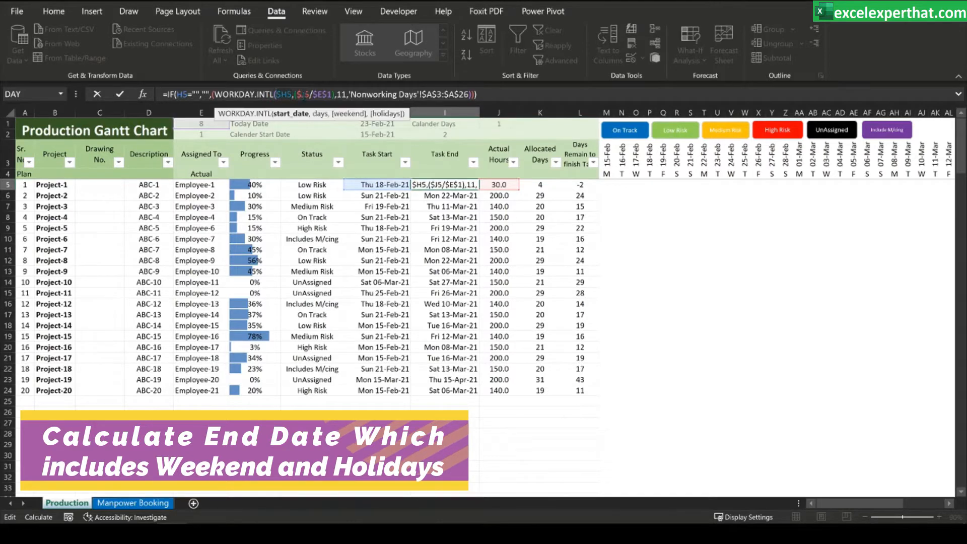
left_click(318, 94)
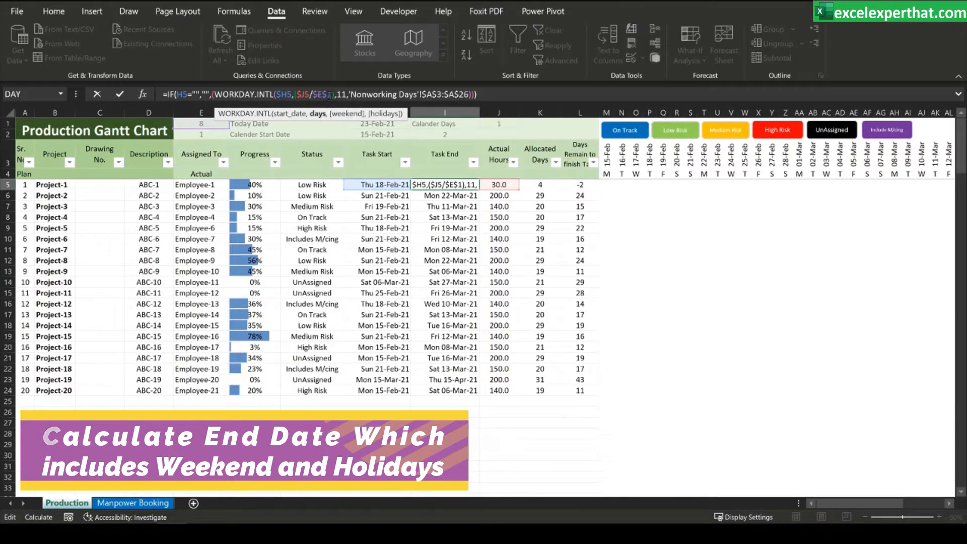
left_click(339, 95)
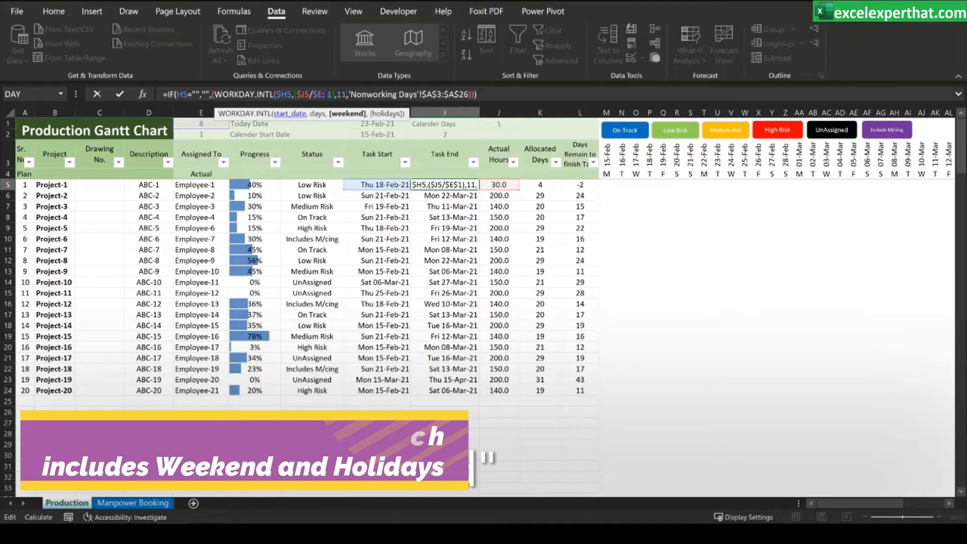
left_click(378, 94)
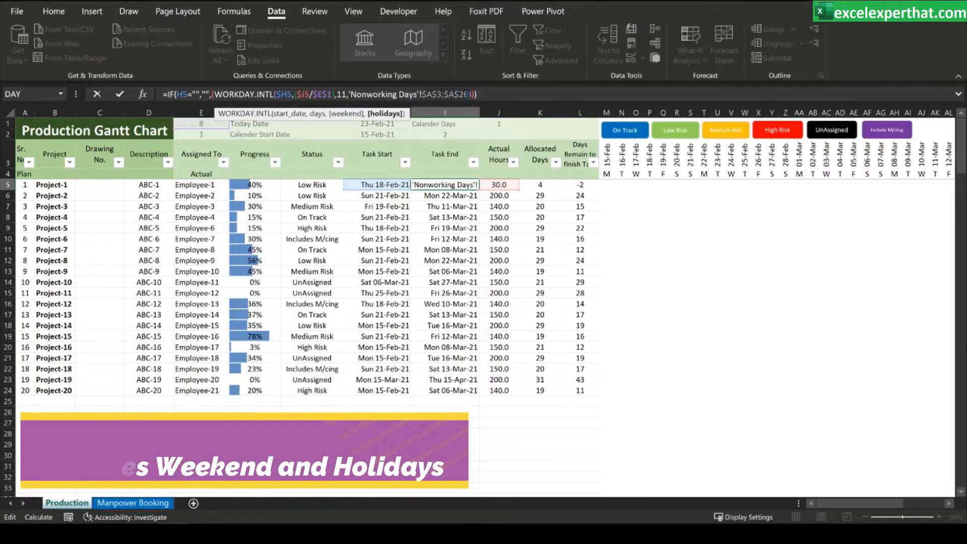
left_click(467, 95)
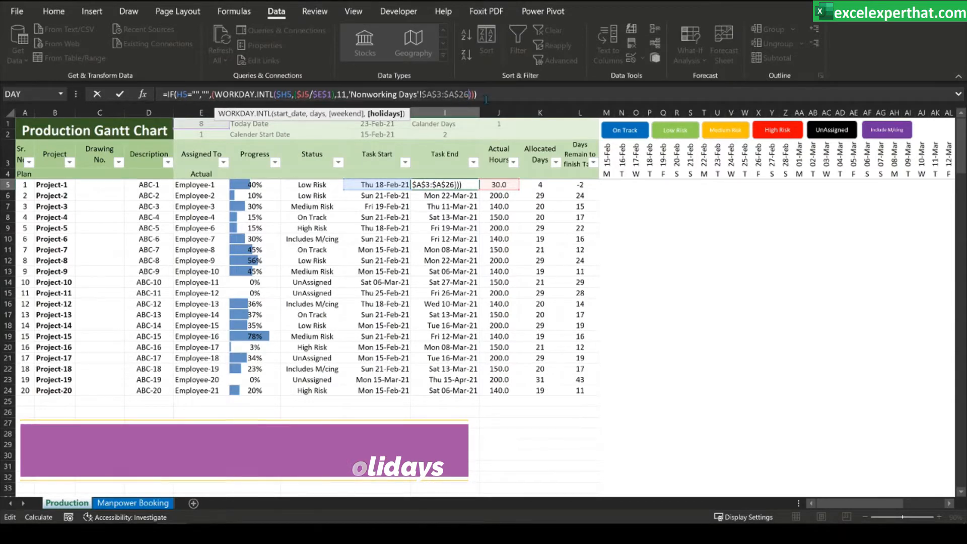
key("Escape")
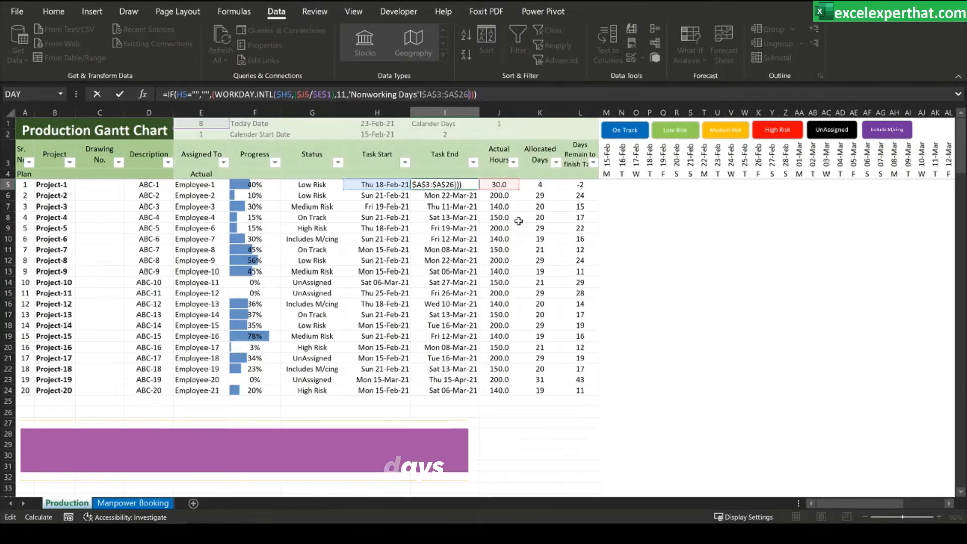
left_click(498, 217)
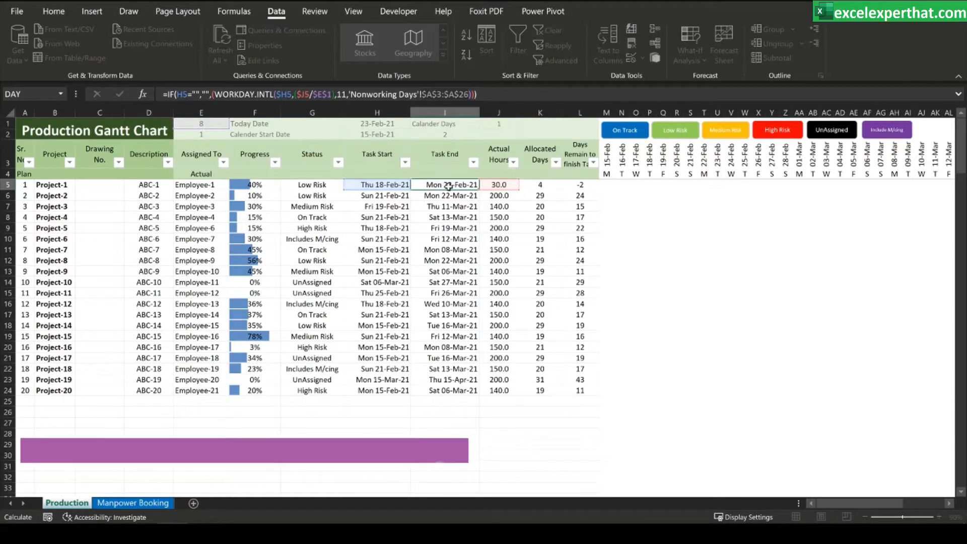
Step: Inspect the Allocated Days formula of Project-1 in K5 and the Task Start and Task End cells it references
left_click(457, 185)
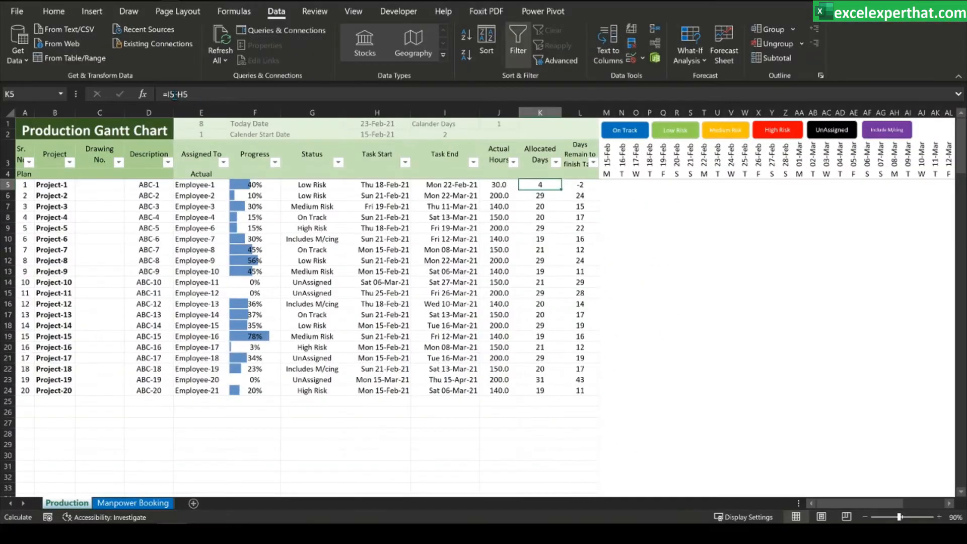
key("F2")
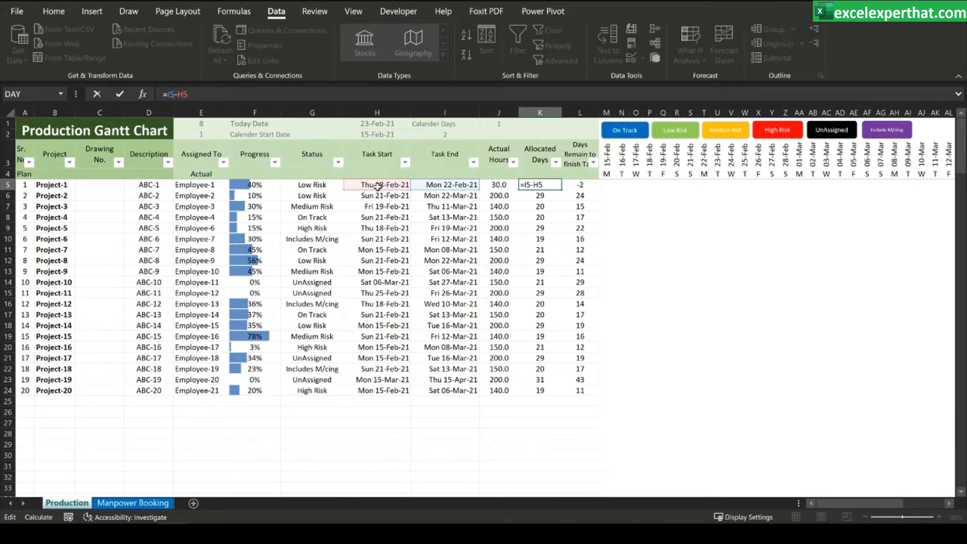
key("ctrl+Return")
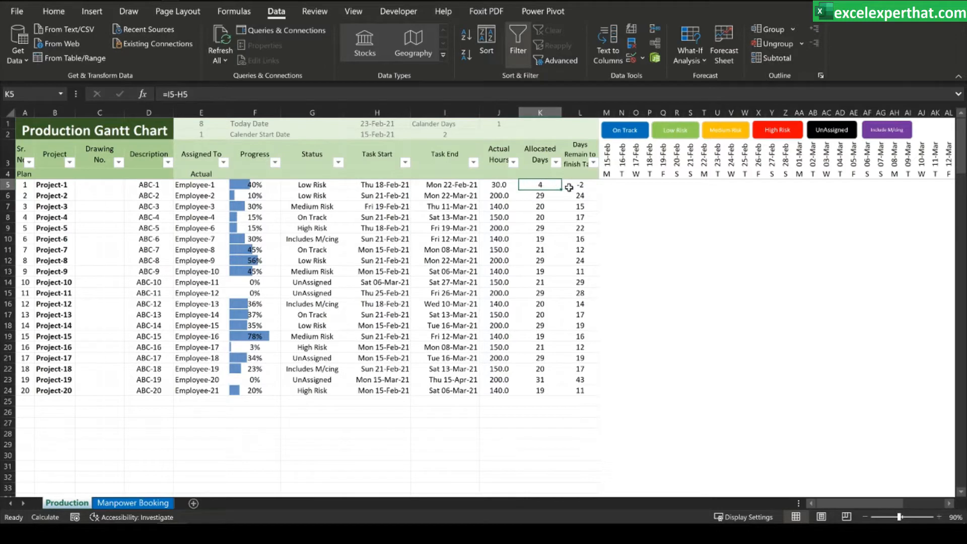
Step: Examine the IF test and the NETWORKDAYS.INTL start and end dates in the days-remaining formula in L5
left_click(581, 186)
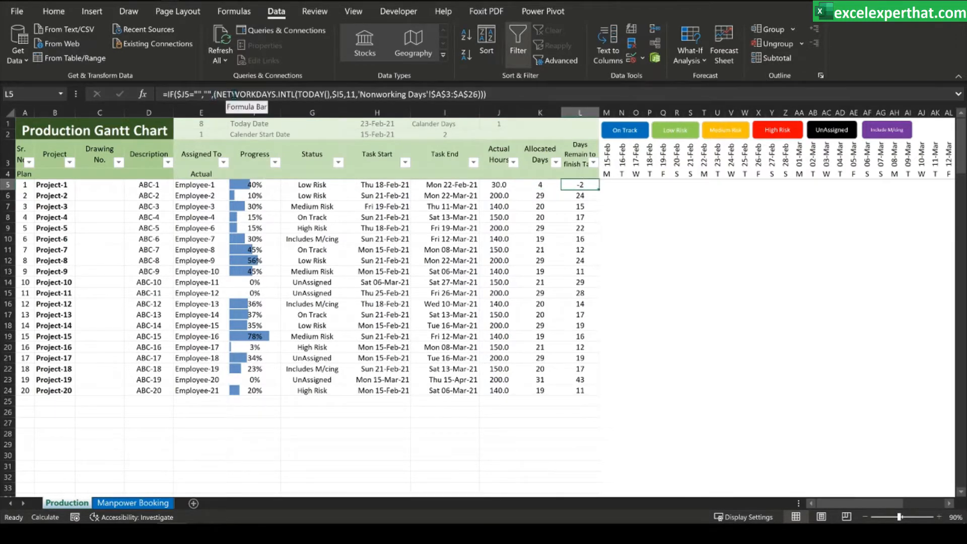
left_click(234, 94)
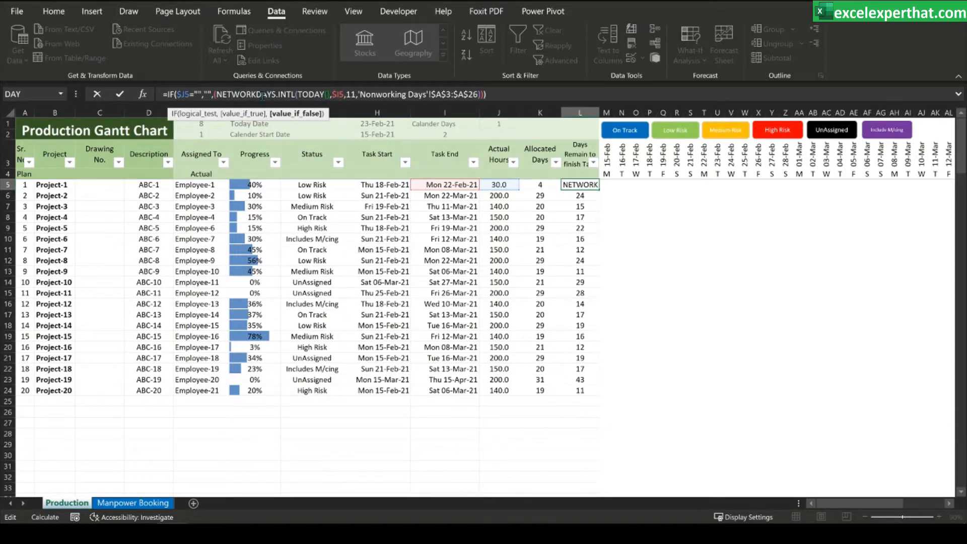
left_click(248, 115)
left_click(206, 115)
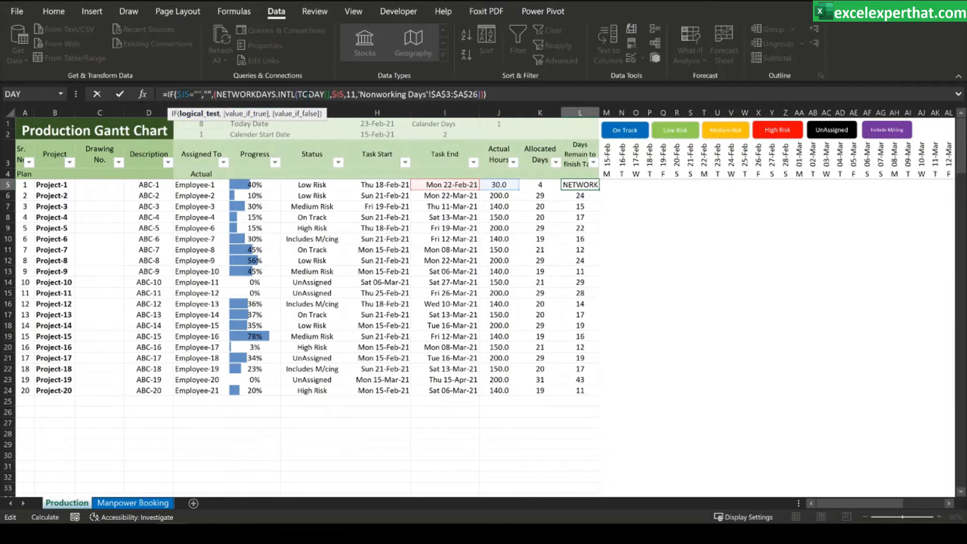
left_click(328, 94)
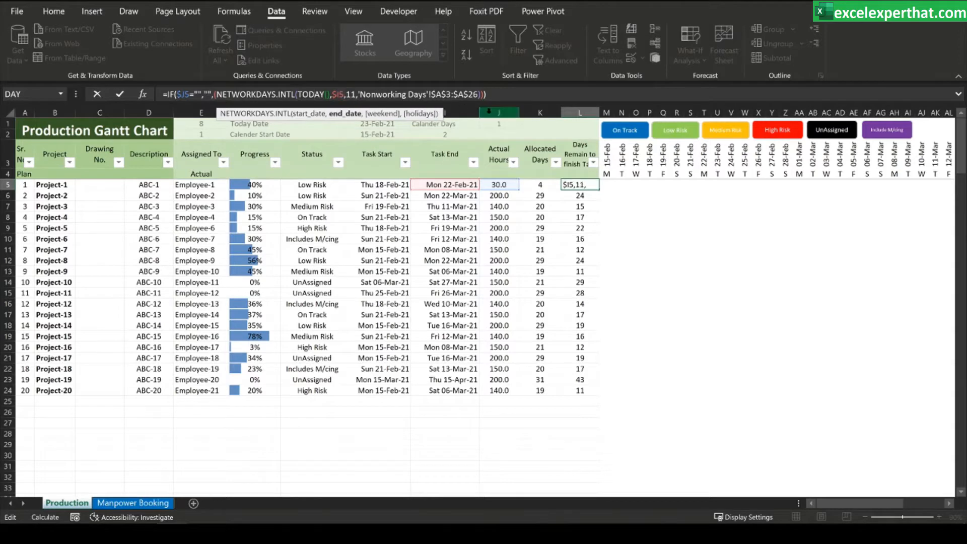
key("Escape")
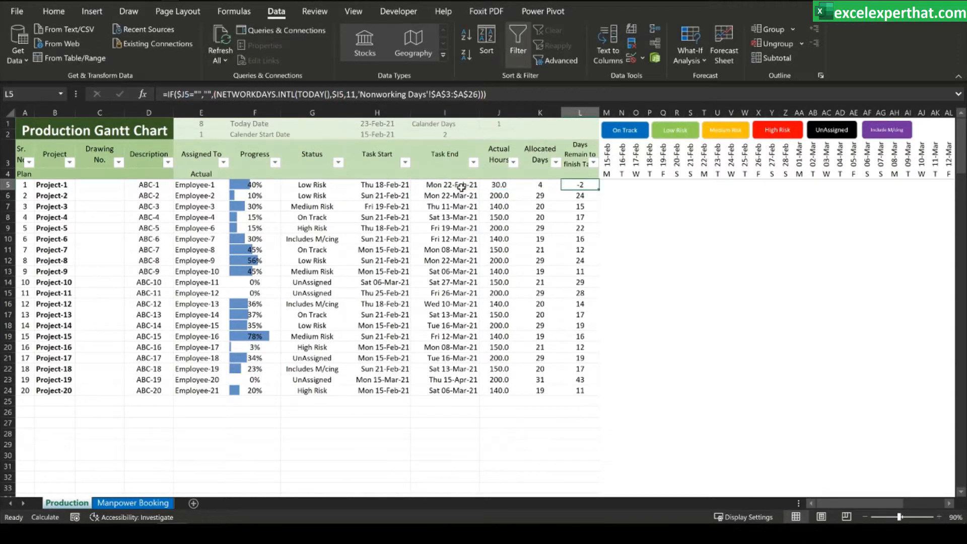
Step: Examine the weekend and holidays arguments of NETWORKDAYS.INTL in the L5 formula, leaving the formula as it is
left_click(352, 95)
key("Right")
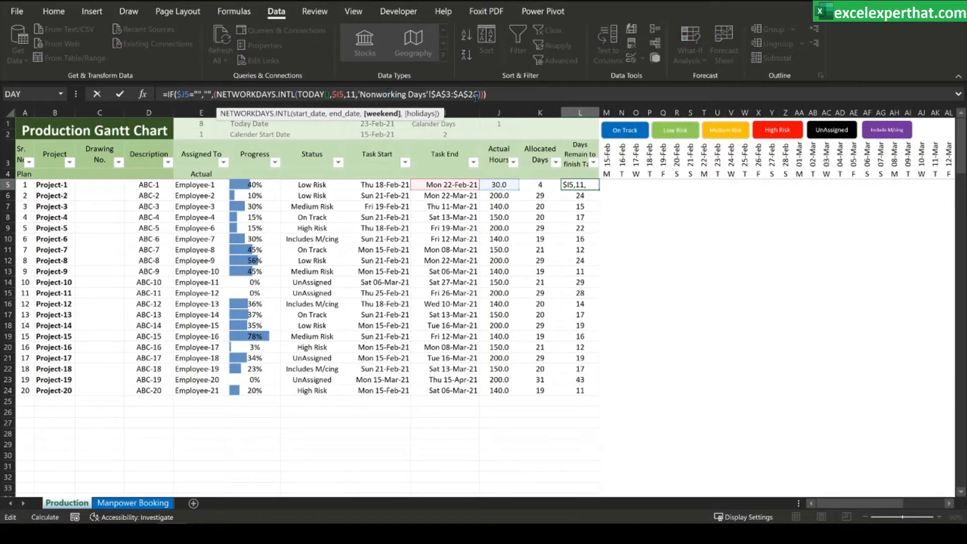
key("Left")
key("Left")
key("Left")
key("Left")
key("Left")
key("Left")
key("Left")
key("Left")
key("Left")
key("Left")
key("Left")
key("Left")
key("Left")
key("Left")
key("Left")
key("Left")
key("Left")
key("Left")
key("Left")
key("Left")
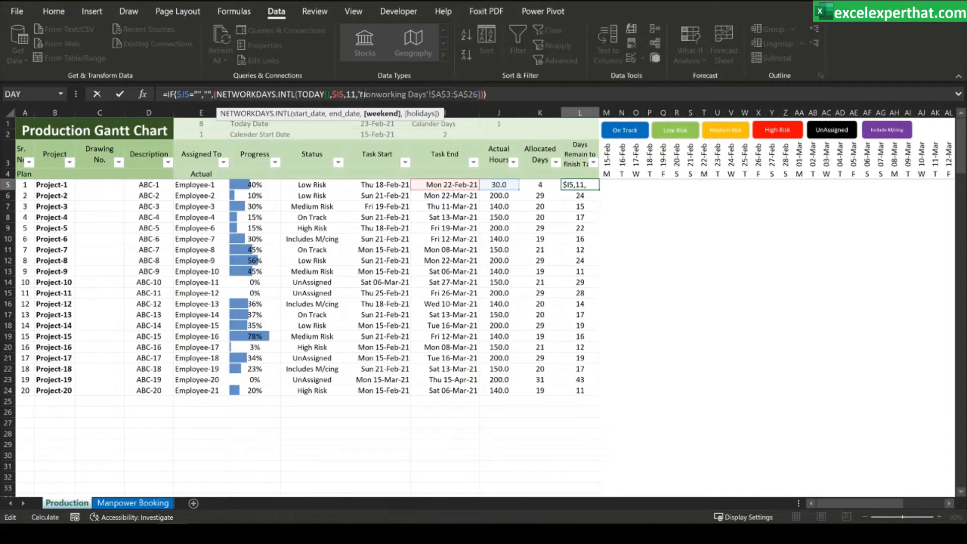
left_click_drag(362, 94, 358, 94)
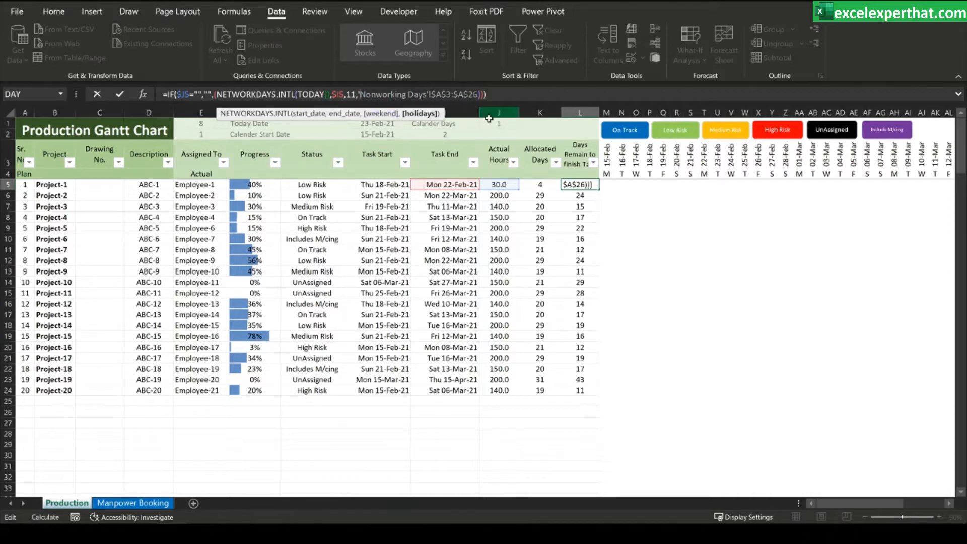
key("ctrl+Return")
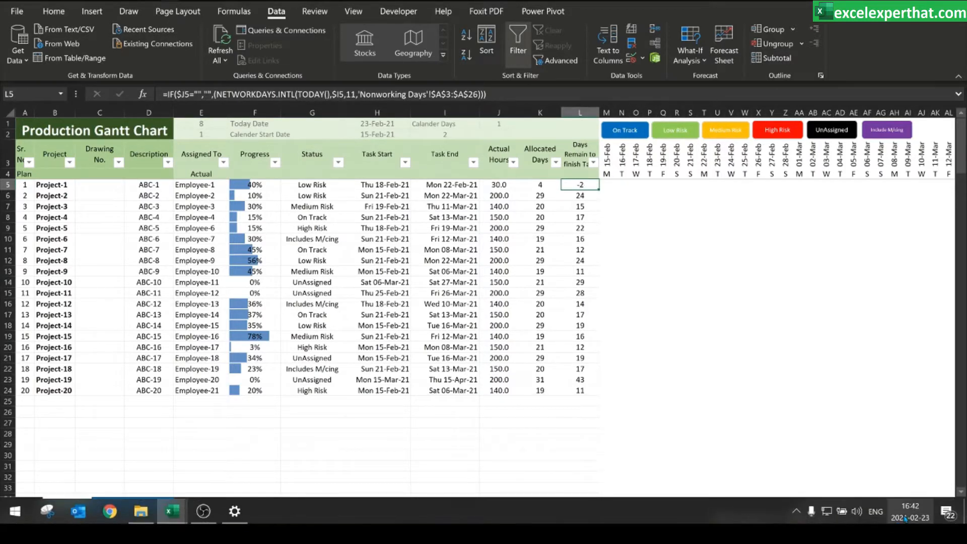
Step: Set the Task Start of Project-1 in H5 to 23 feb 21 and check its Task End and days-remaining cells
mouse_move(923, 517)
left_click(398, 186)
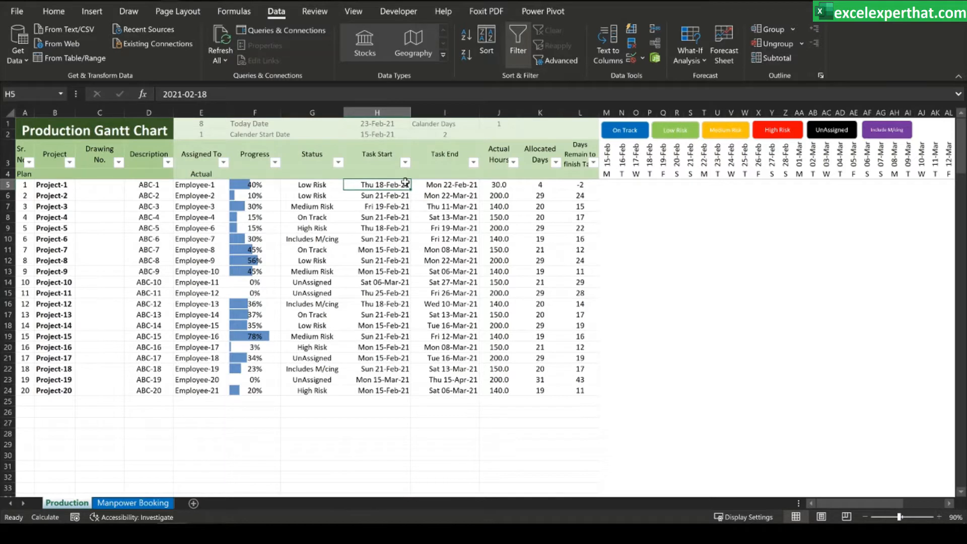
type("23 feb 21")
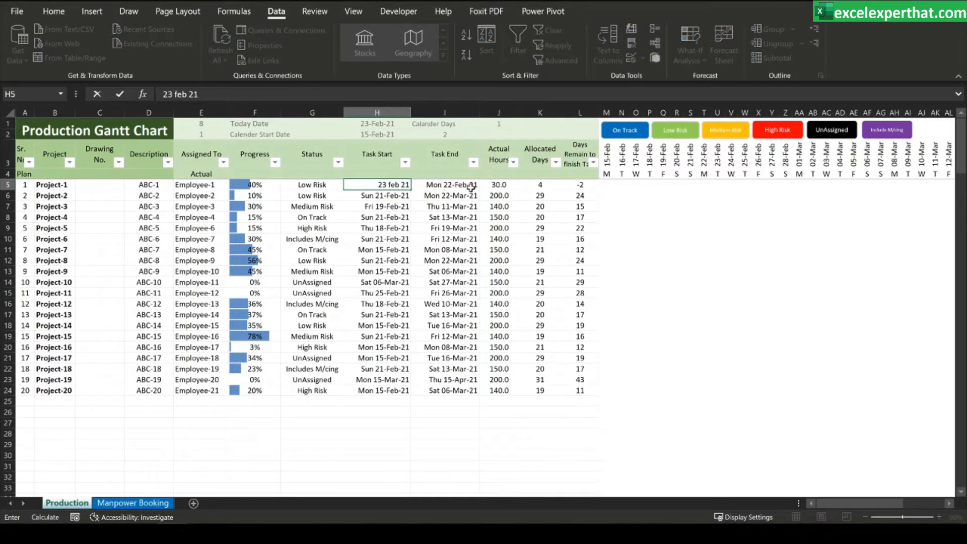
left_click(466, 185)
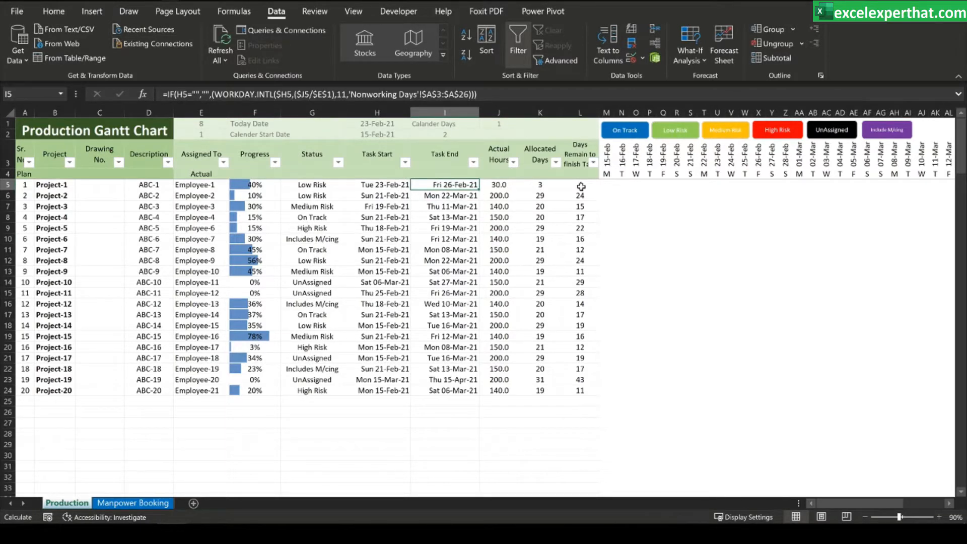
left_click(572, 239)
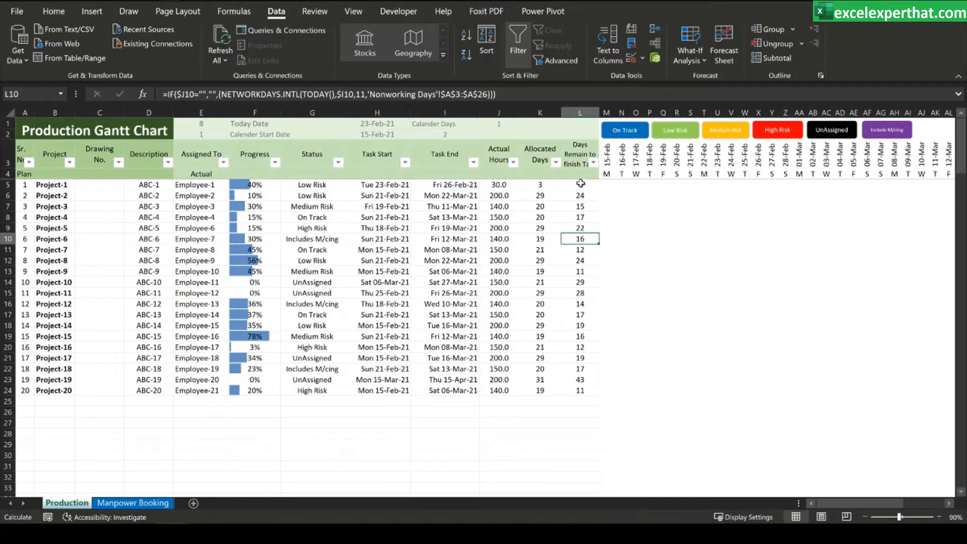
left_click(578, 184)
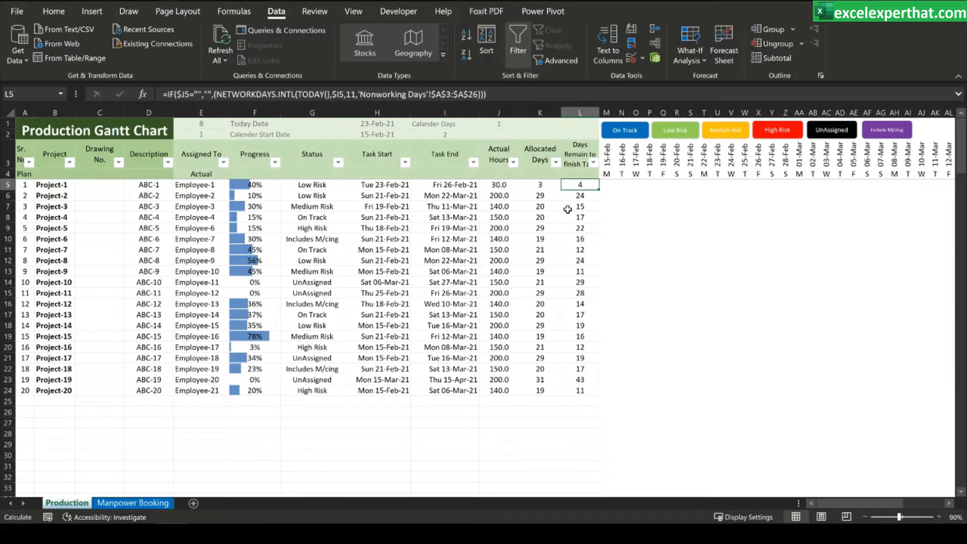
Step: Examine the task table, Project-1's start and end dates, its calendar row from M5, and the 23-Feb calendar column
left_click_drag(97, 133, 577, 395)
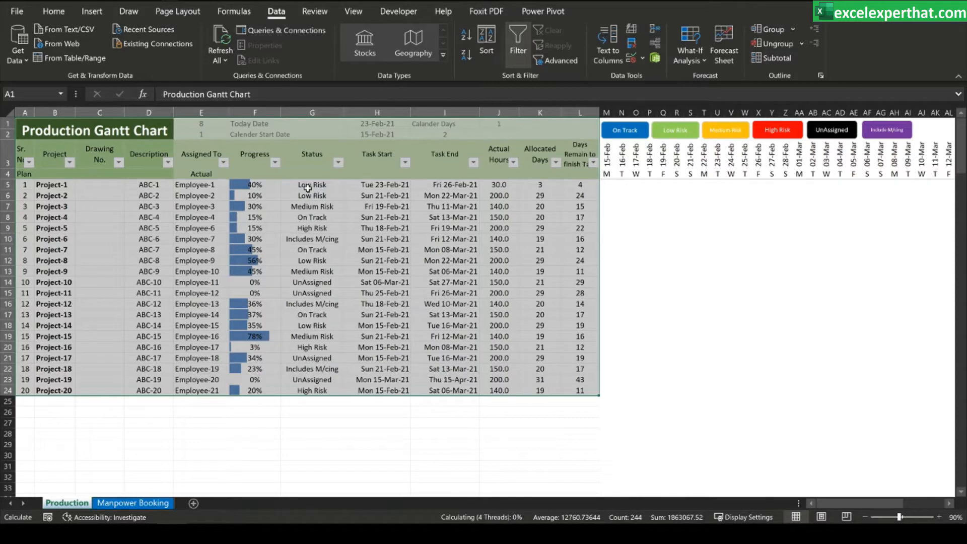
left_click(608, 187)
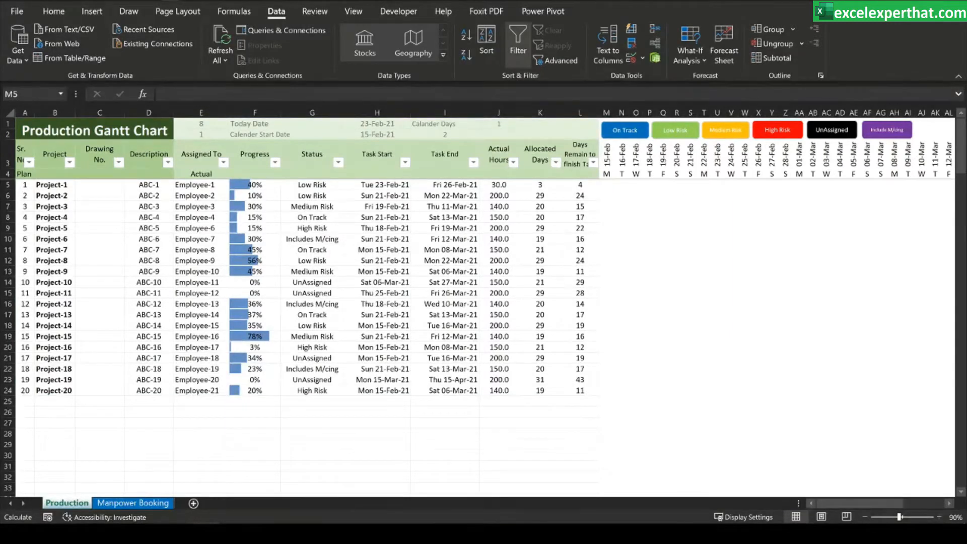
left_click(606, 186)
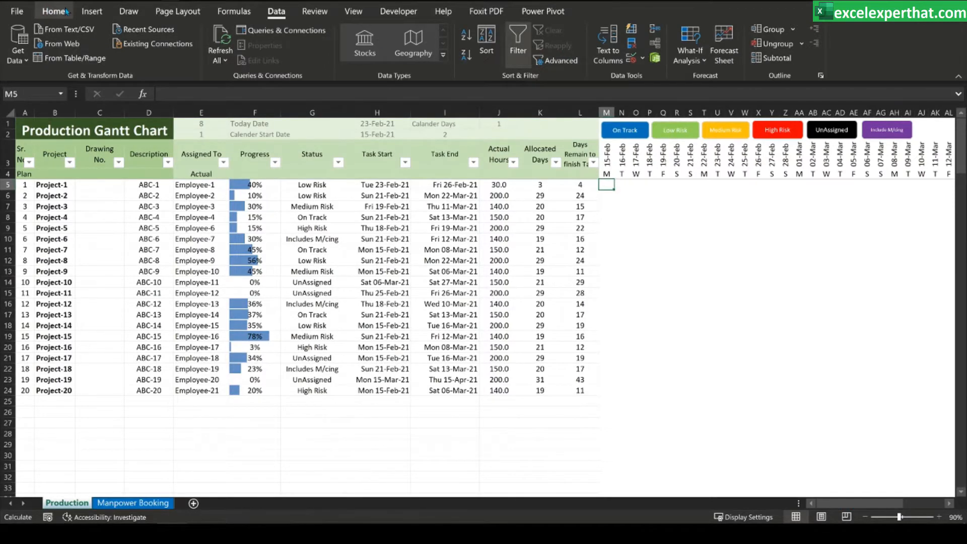
left_click(55, 12)
left_click(534, 63)
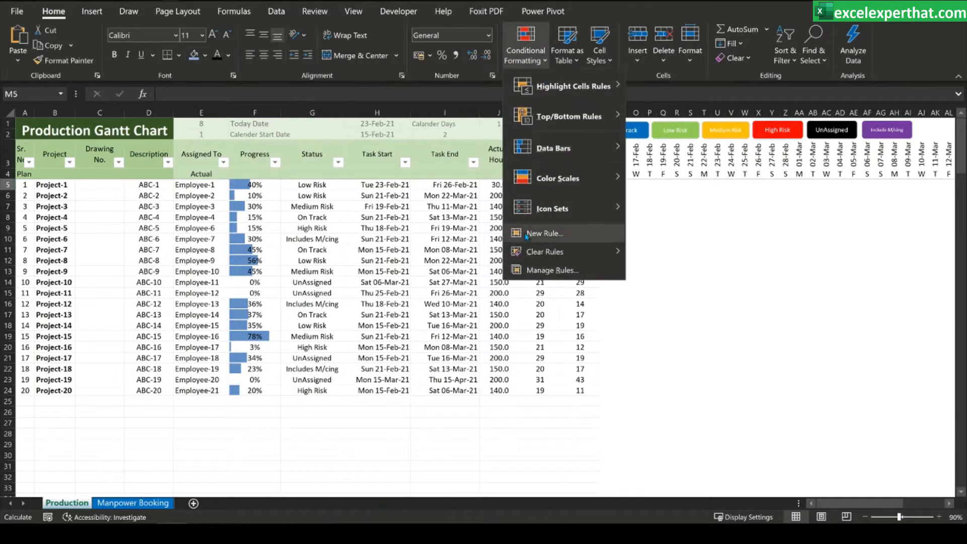
left_click(607, 184)
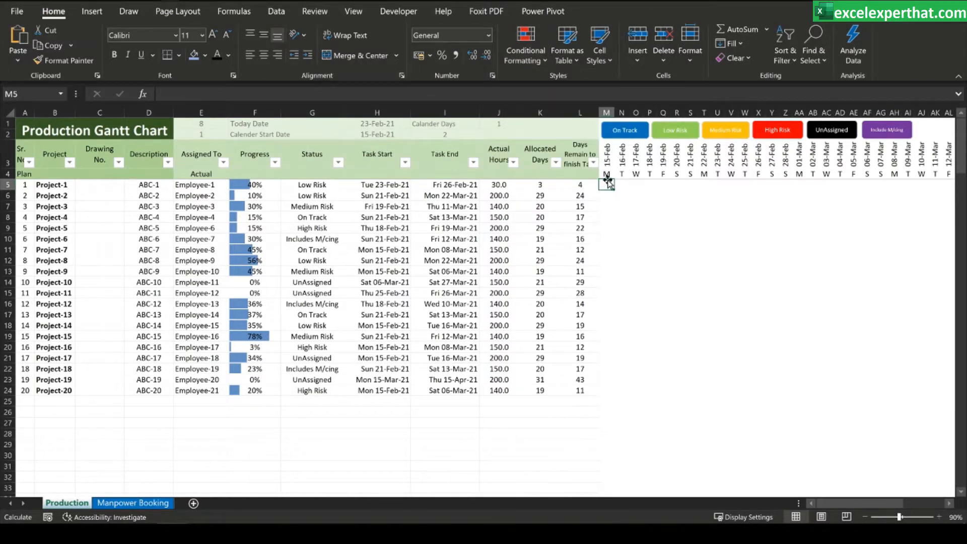
left_click_drag(383, 186, 433, 185)
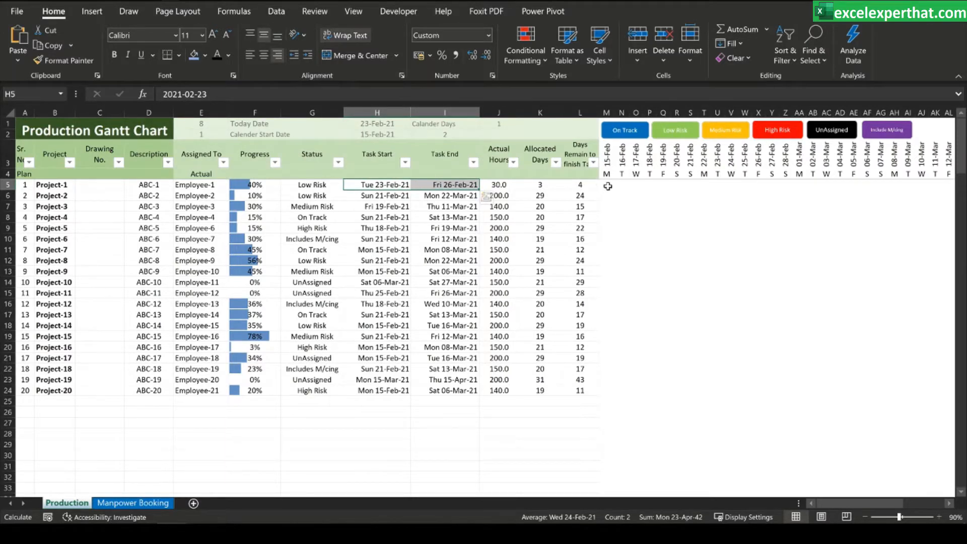
left_click_drag(608, 186, 815, 187)
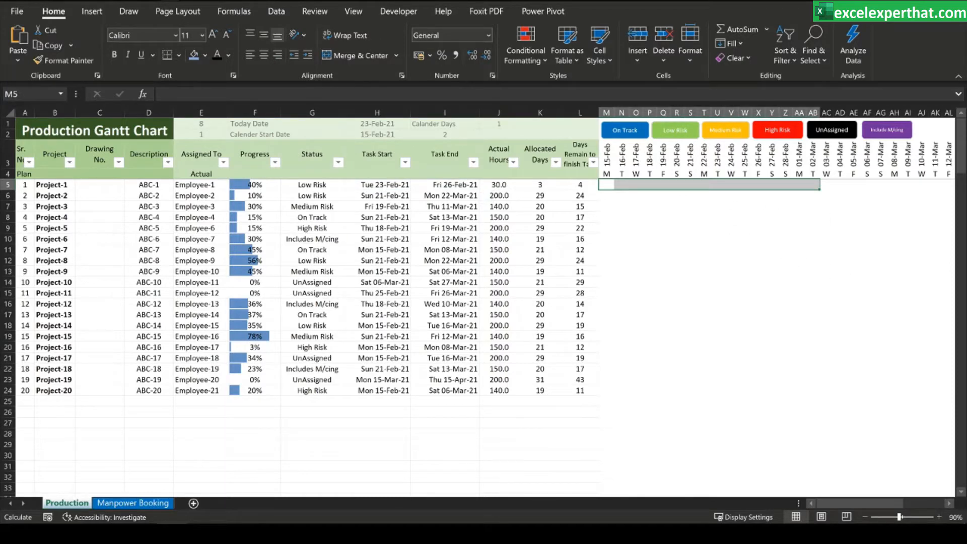
key("alt+Tab")
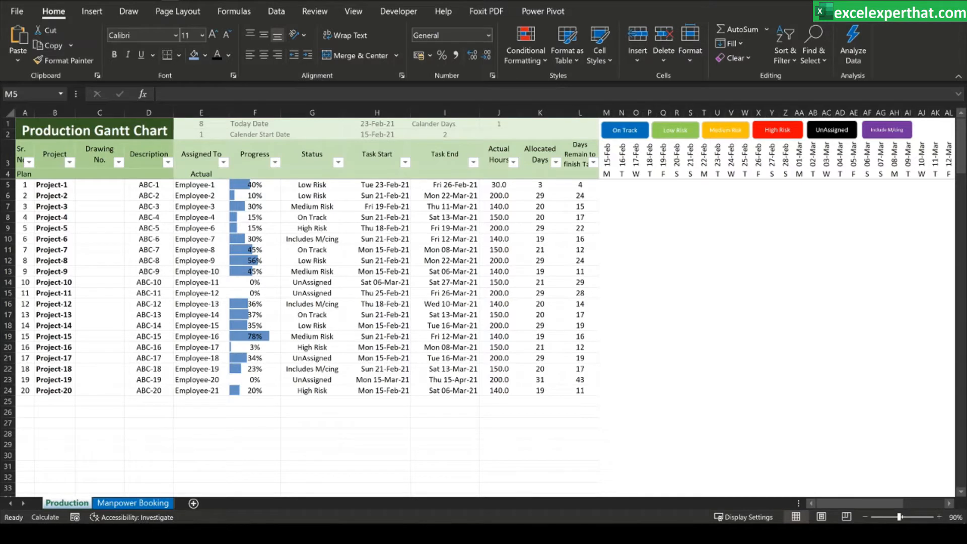
left_click(605, 185)
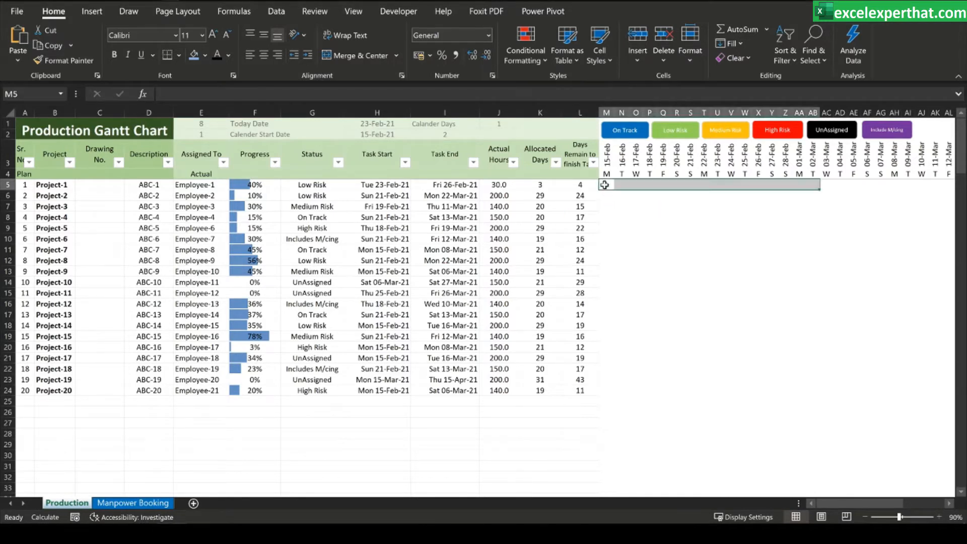
left_click(610, 185)
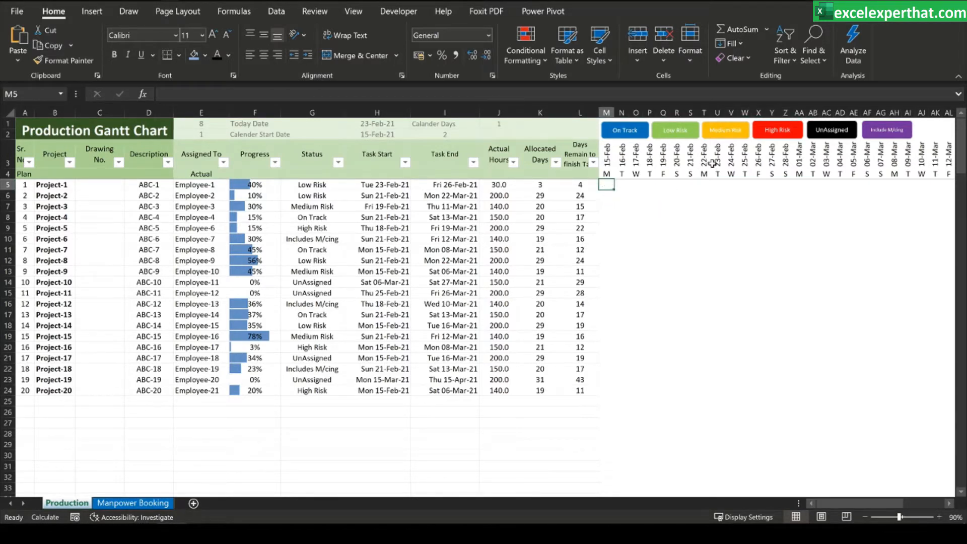
left_click_drag(719, 157, 722, 386)
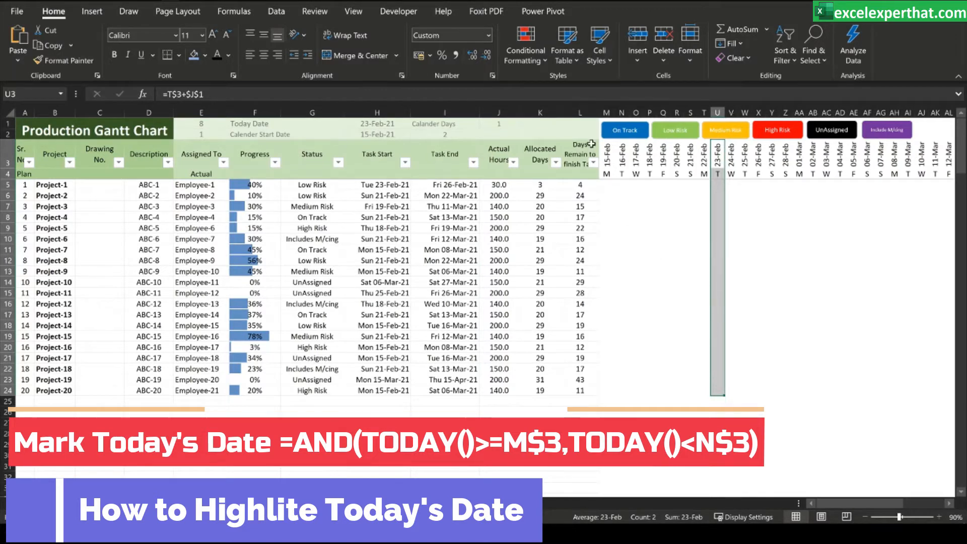
Step: Start a formula-based conditional formatting rule for M5 with =AND(TODAY()>=M$3,TODAY()<N$3) to mark today's date
left_click(606, 186)
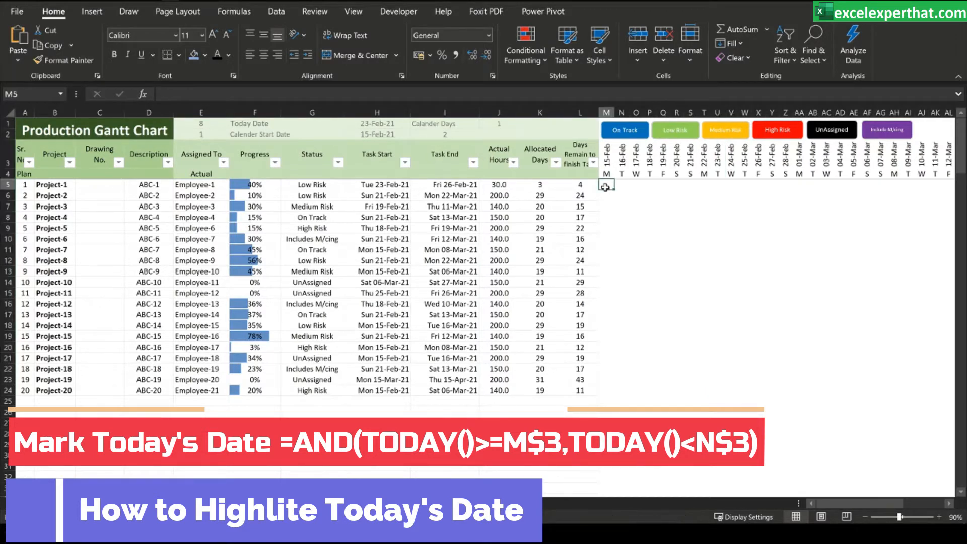
left_click(525, 61)
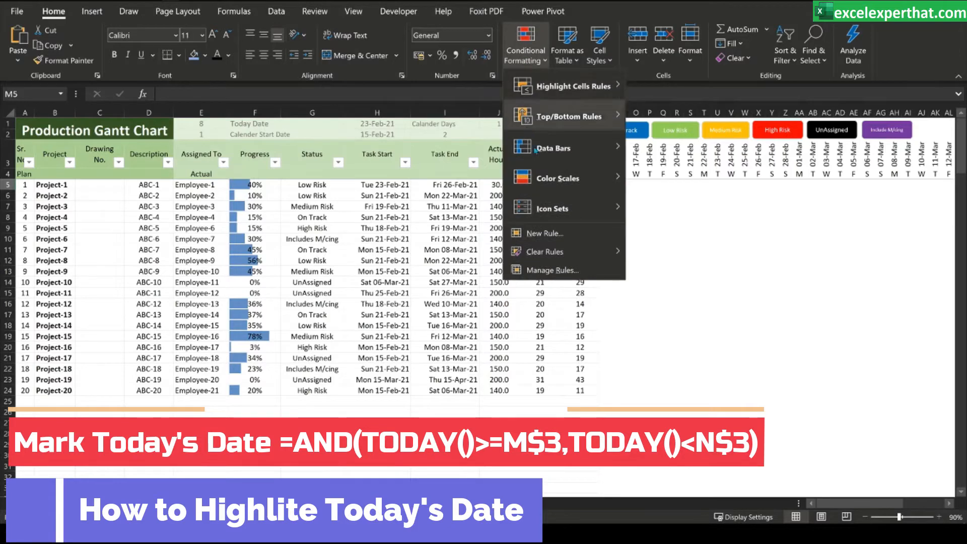
left_click(553, 233)
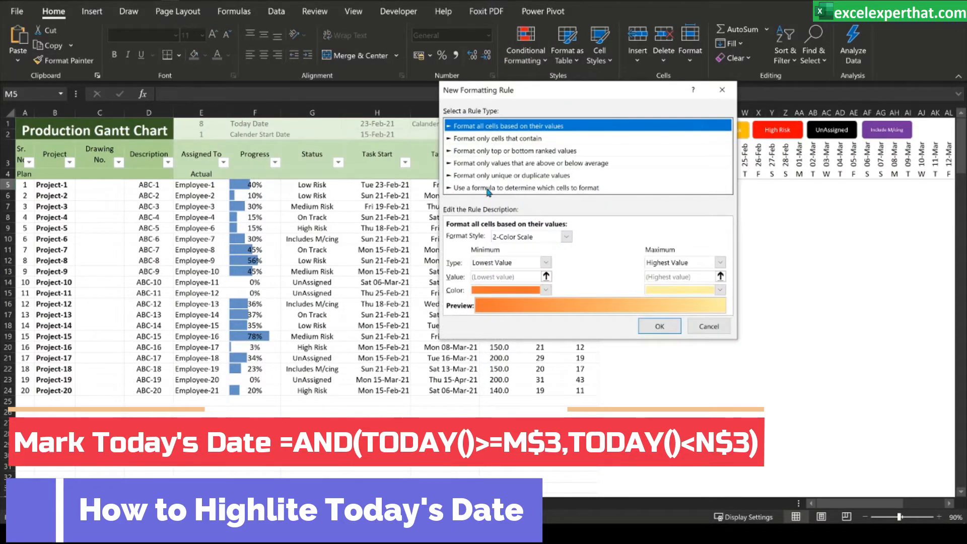
left_click(463, 189)
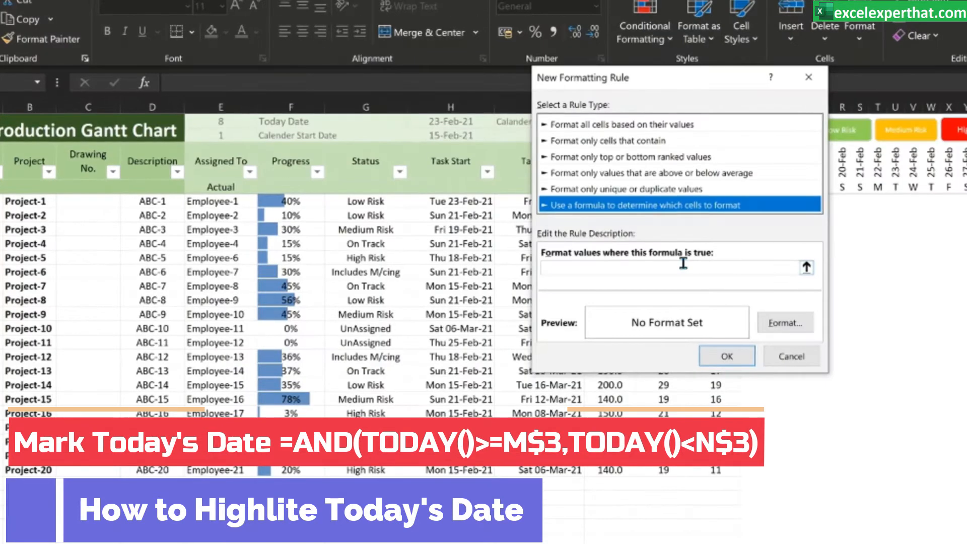
left_click(499, 236)
type("=AND(TODAY()>=M$3,TODAY()<N$3)")
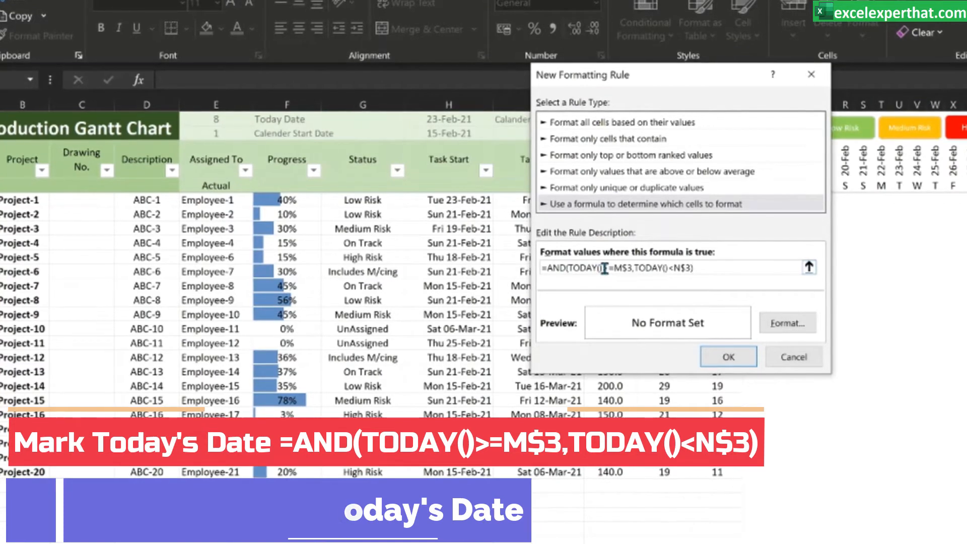
left_click_drag(659, 79, 349, 66)
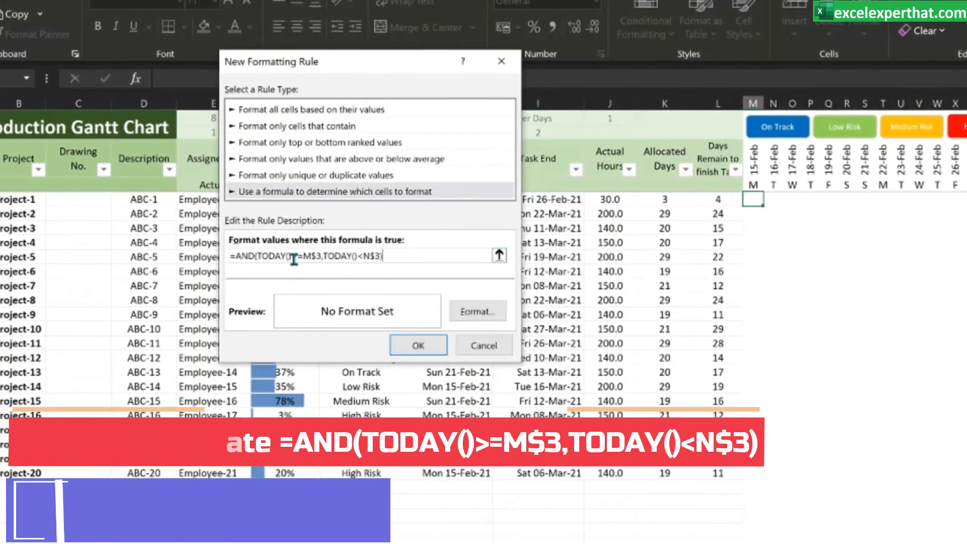
left_click_drag(296, 260, 258, 257)
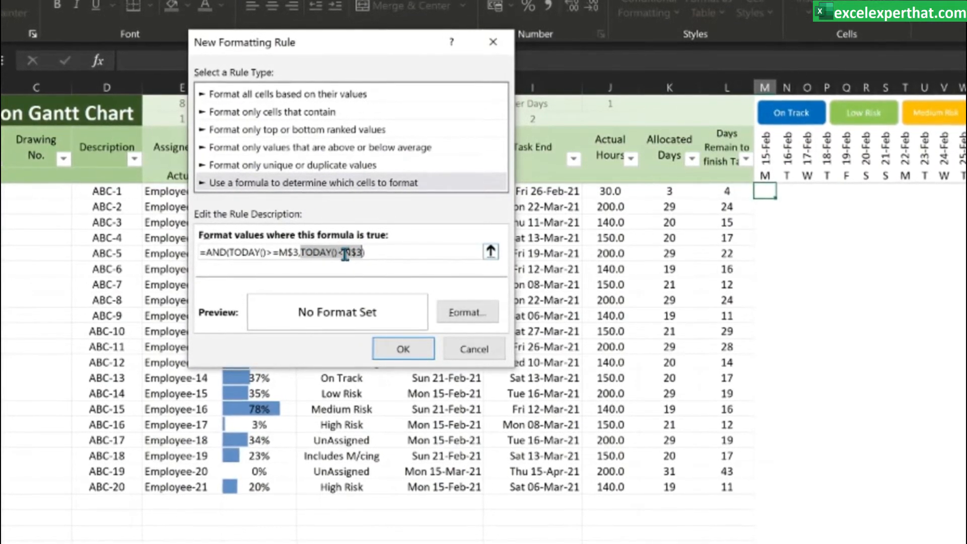
type(")")
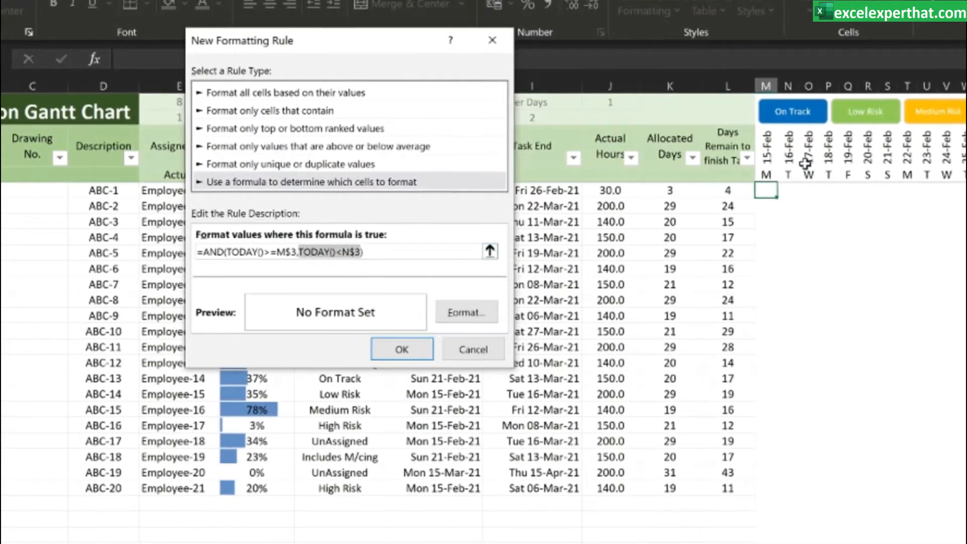
Step: Format the today's-date rule with red left and right cell borders and save the rule
left_click(456, 312)
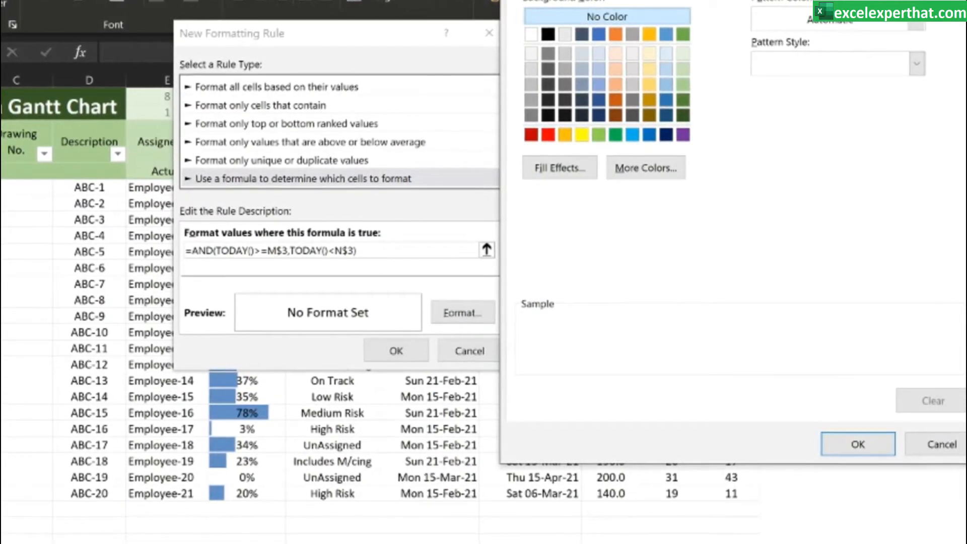
left_click(612, 1)
left_click(626, 189)
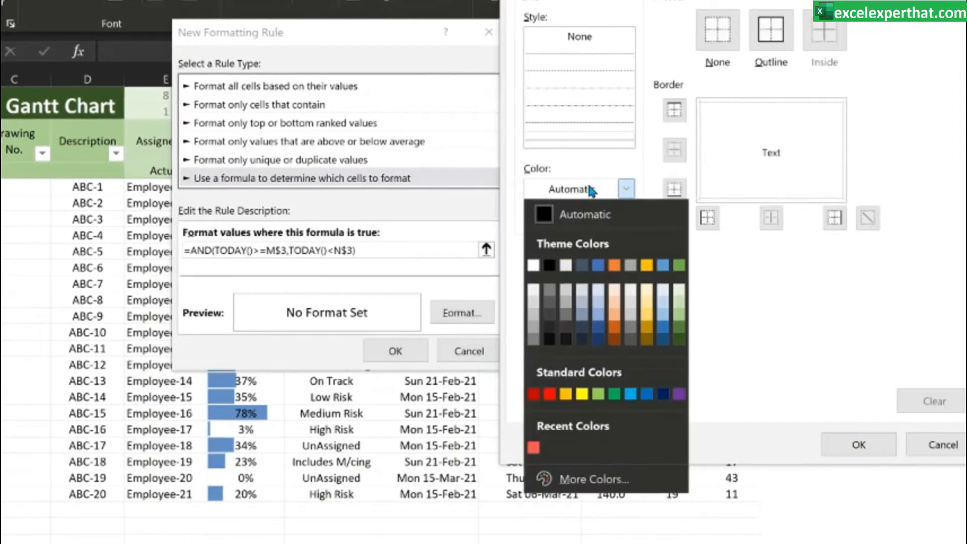
left_click(545, 394)
left_click(699, 151)
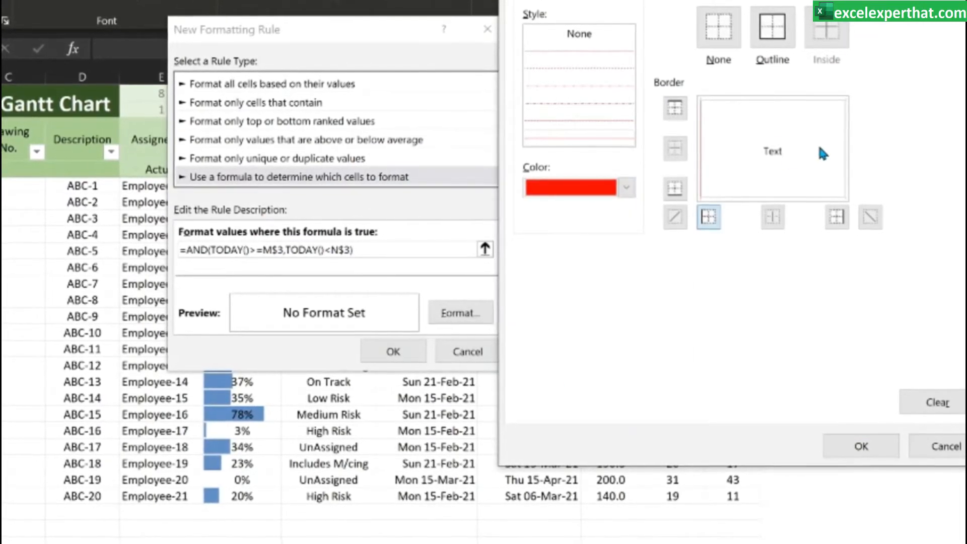
left_click(842, 147)
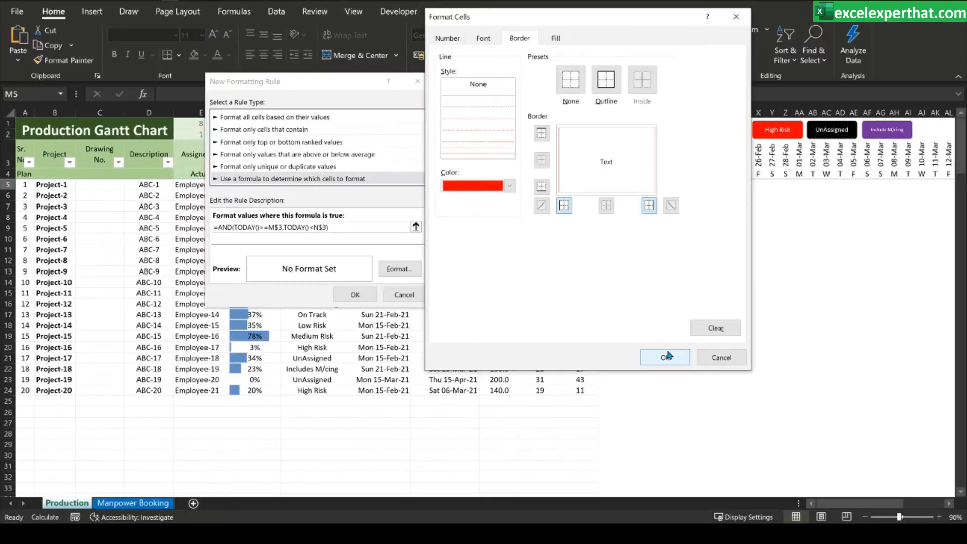
left_click(667, 356)
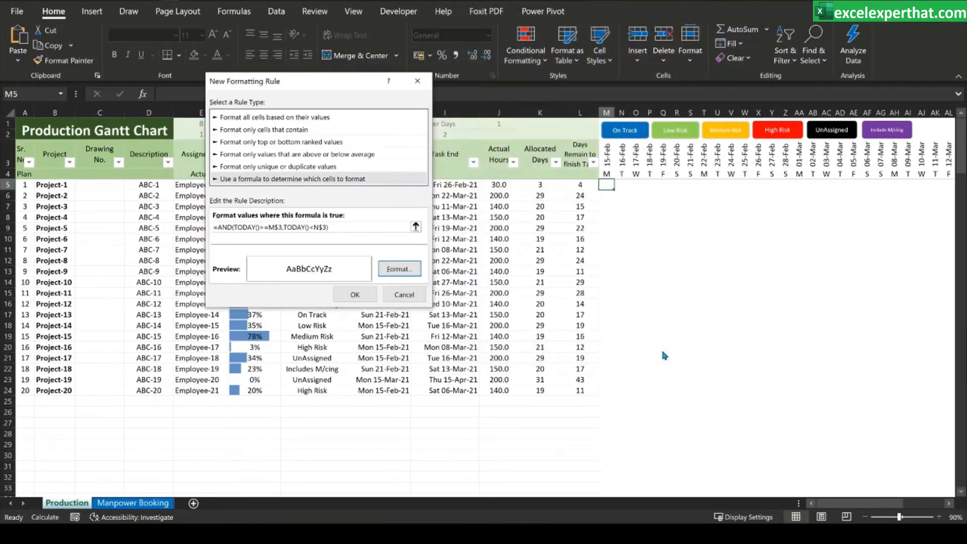
left_click(355, 294)
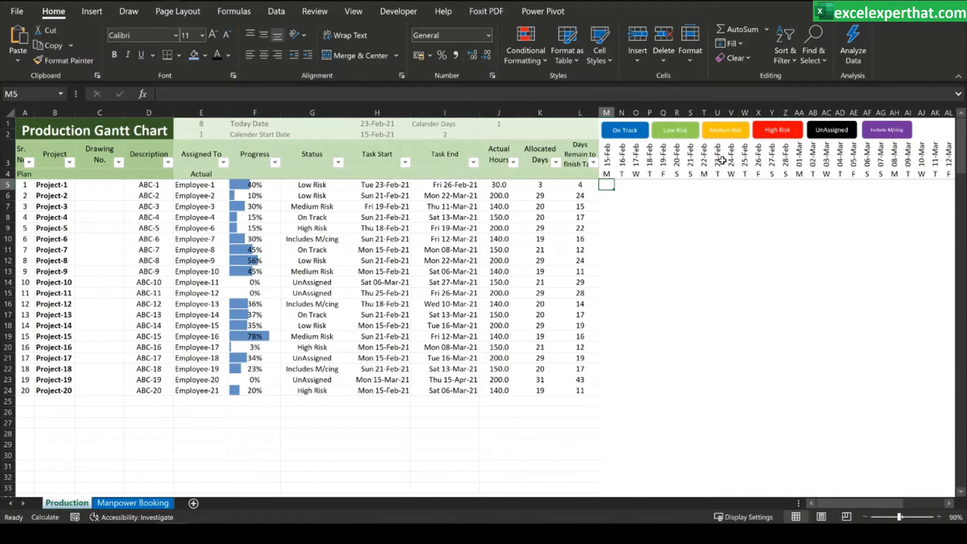
left_click_drag(722, 160, 721, 405)
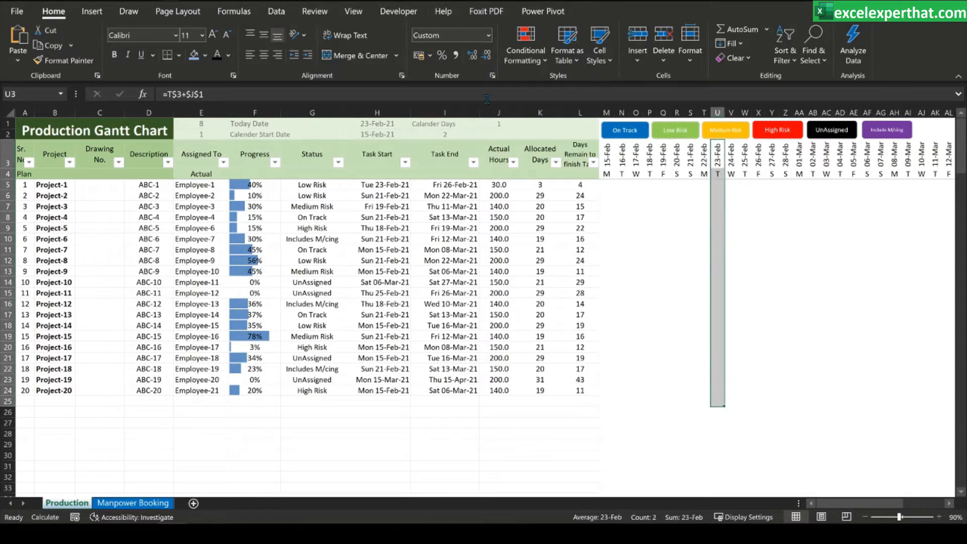
left_click(677, 249)
left_click(525, 52)
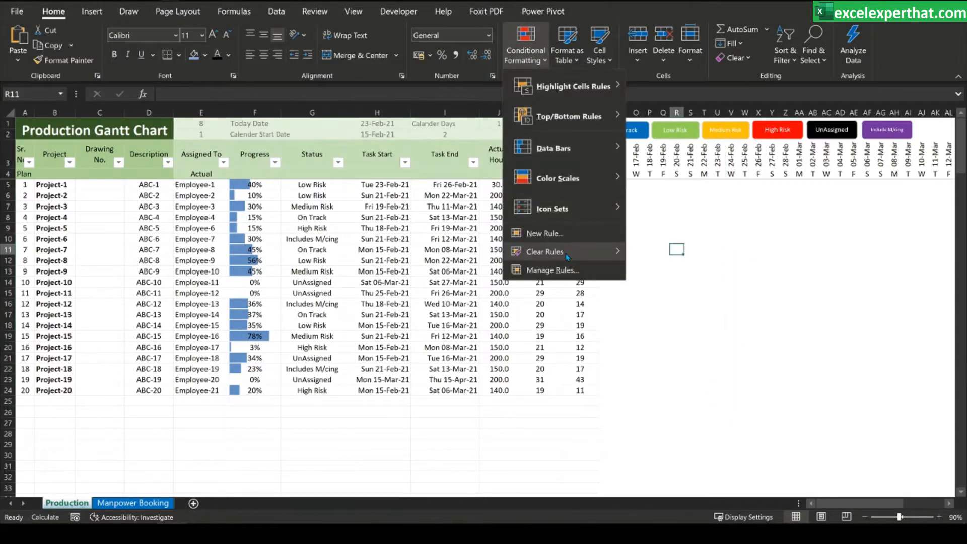
left_click(552, 270)
left_click(489, 272)
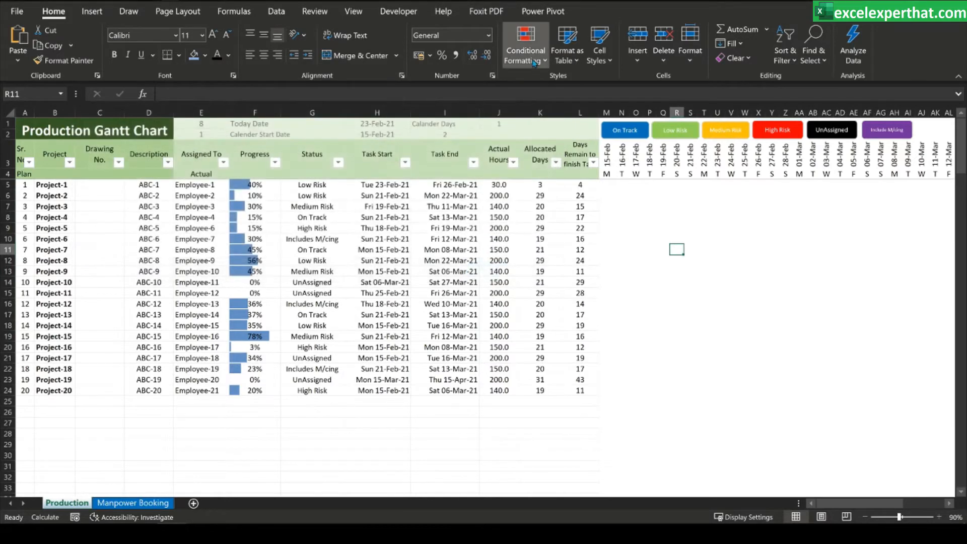
left_click(534, 62)
left_click(553, 270)
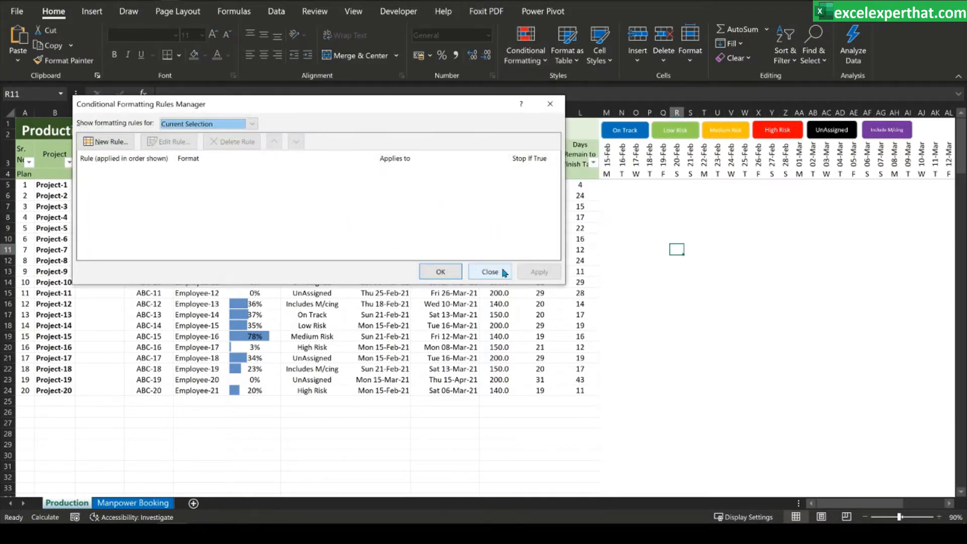
left_click(504, 272)
Step: Extend the today's-date conditional formatting rule from M5 to =$M$5:$CU$24 and check the 23-Feb column
left_click(609, 186)
left_click(525, 53)
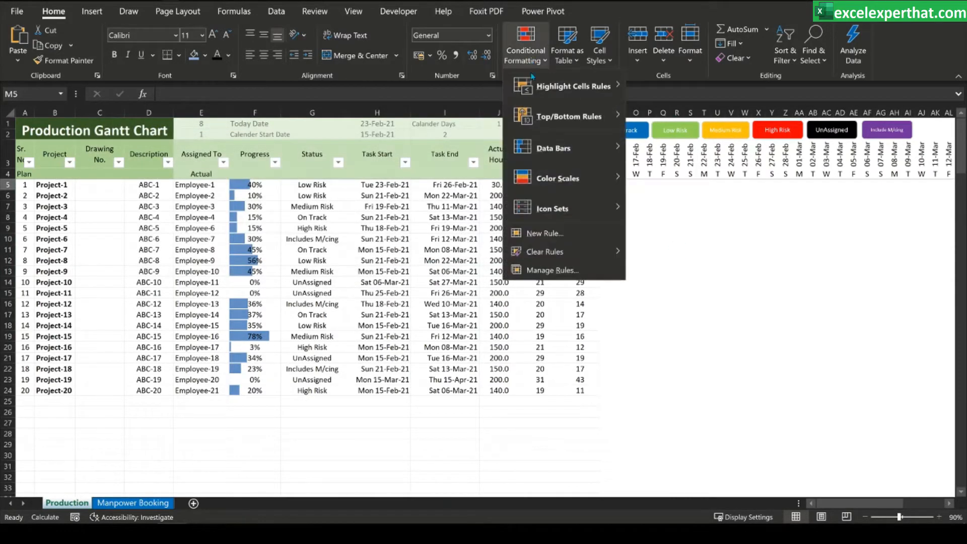
left_click(552, 270)
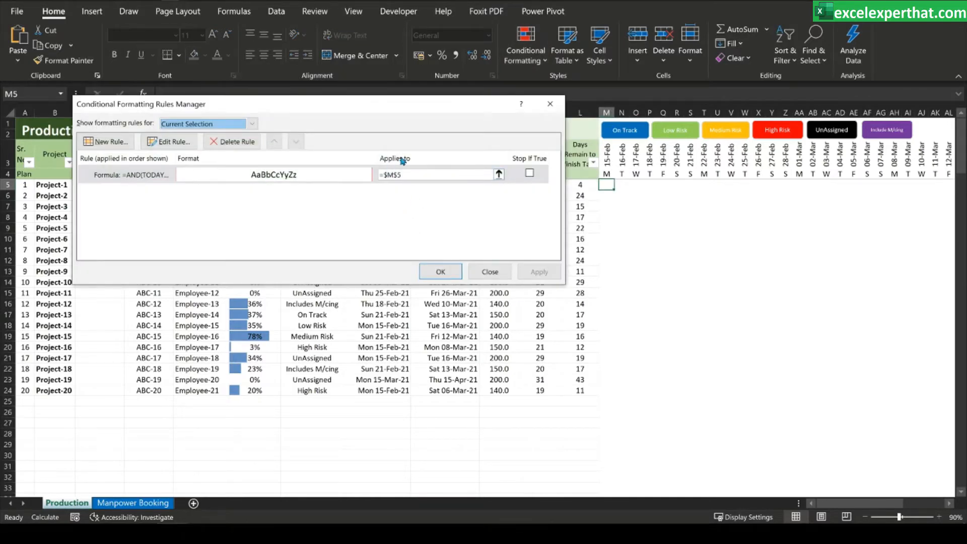
left_click(121, 179)
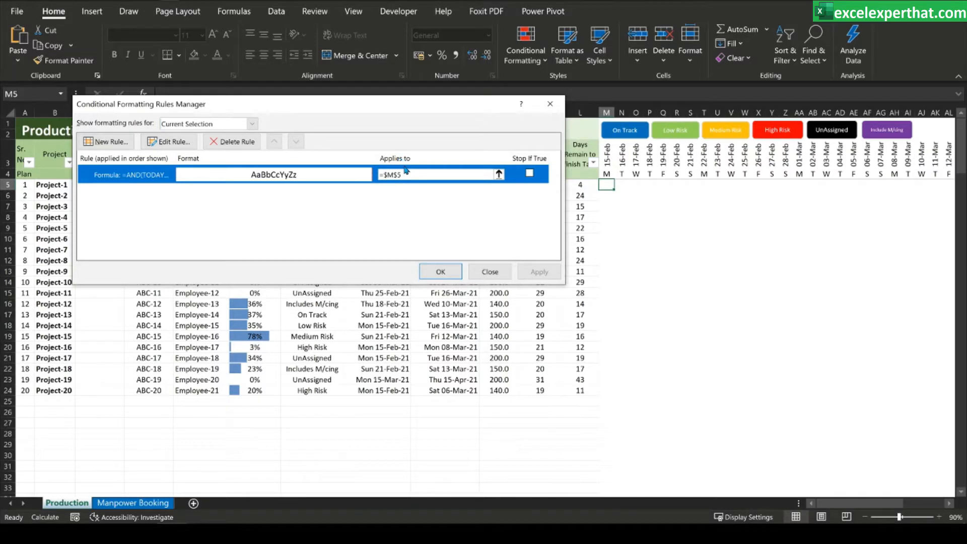
left_click(500, 175)
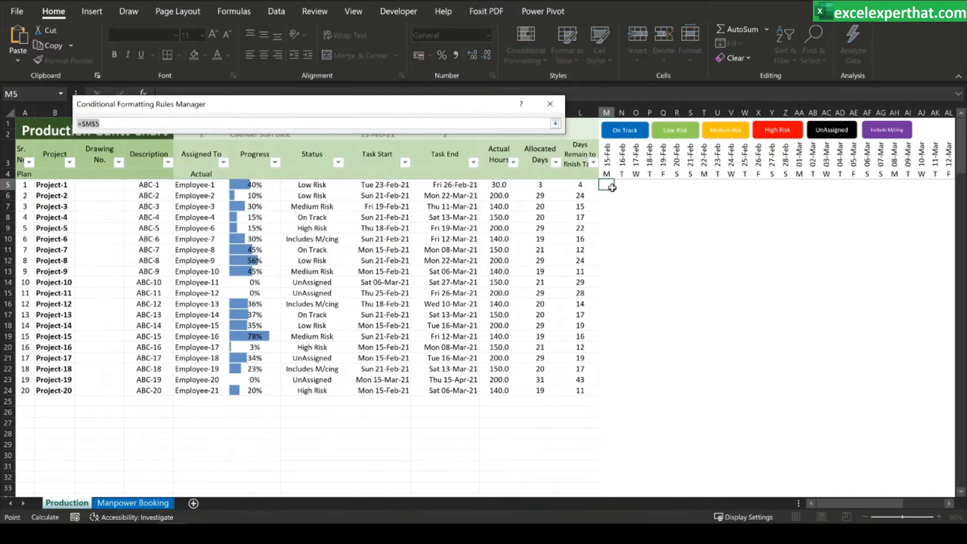
left_click_drag(606, 184, 916, 389)
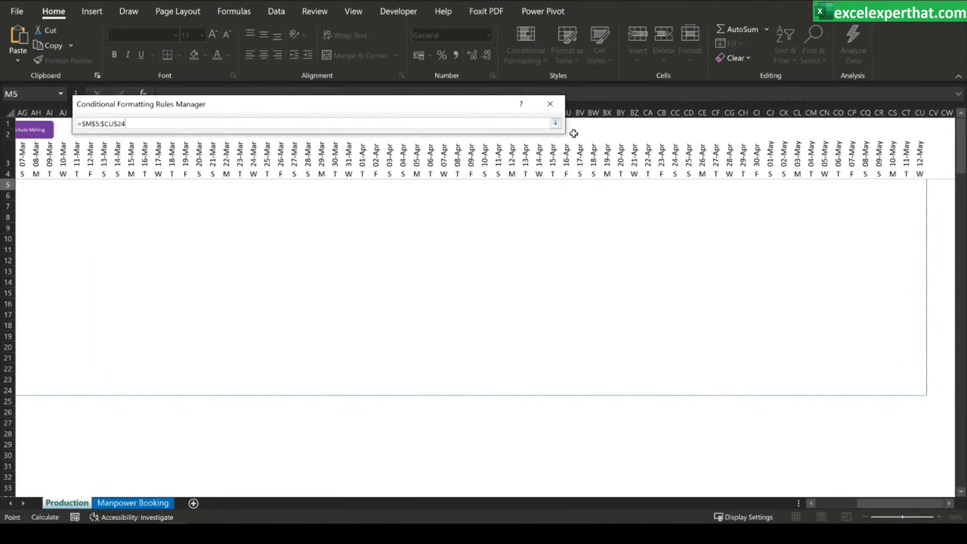
left_click(556, 125)
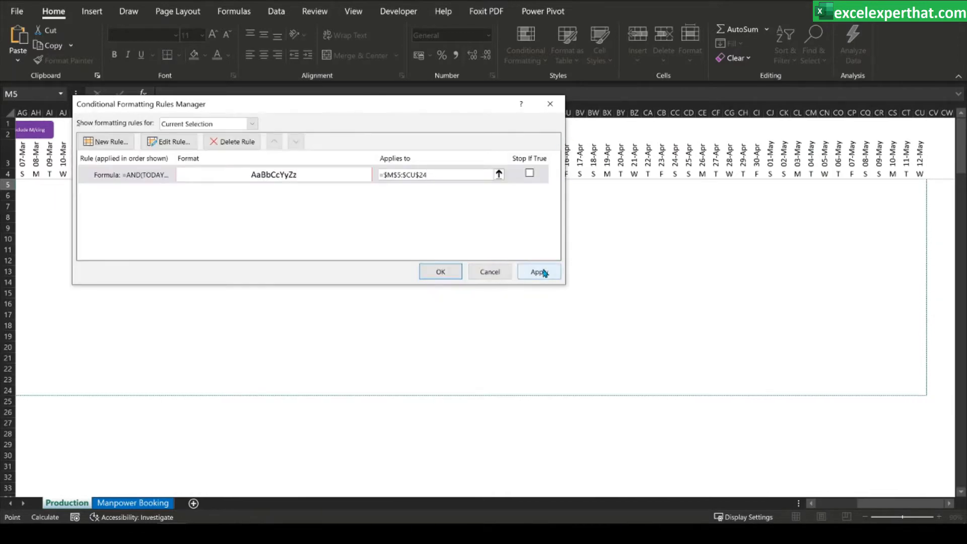
left_click(539, 272)
left_click(441, 272)
scroll(766, 495, "left", 10)
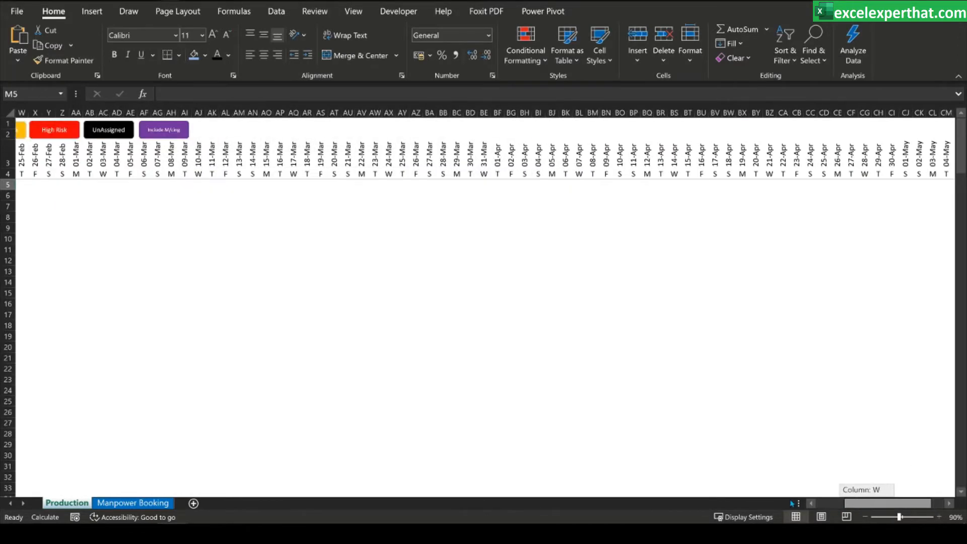
left_click_drag(716, 186, 712, 393)
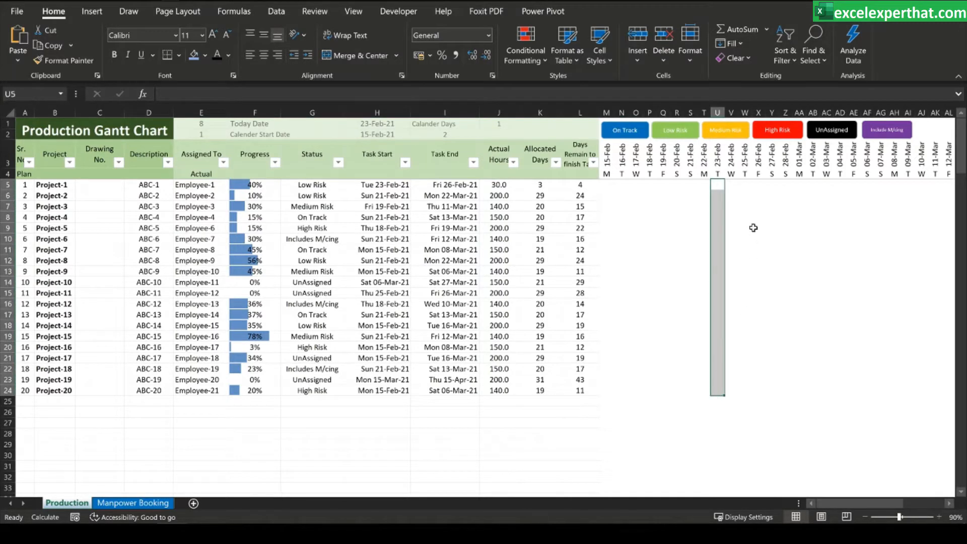
left_click(771, 249)
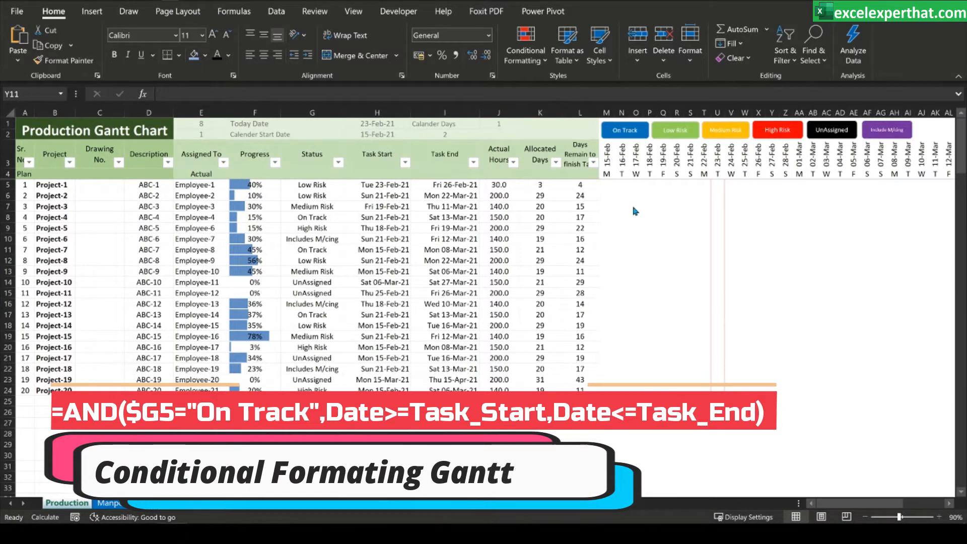
Step: Start a formula-based conditional formatting rule for M5 with =AND($G5="On Track",Date>=Task_Start,Date<=Task_End) and review its cell and name references
left_click(607, 184)
left_click(526, 50)
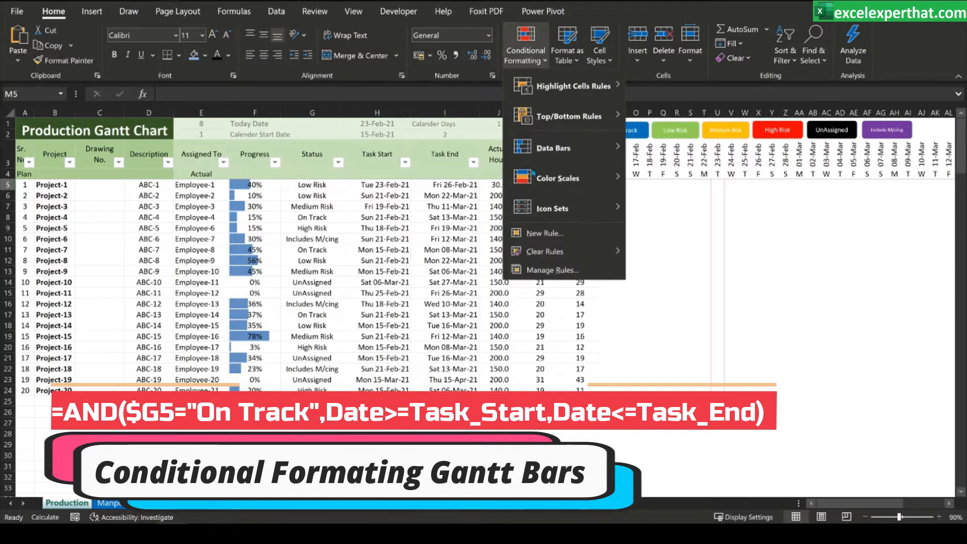
left_click(542, 234)
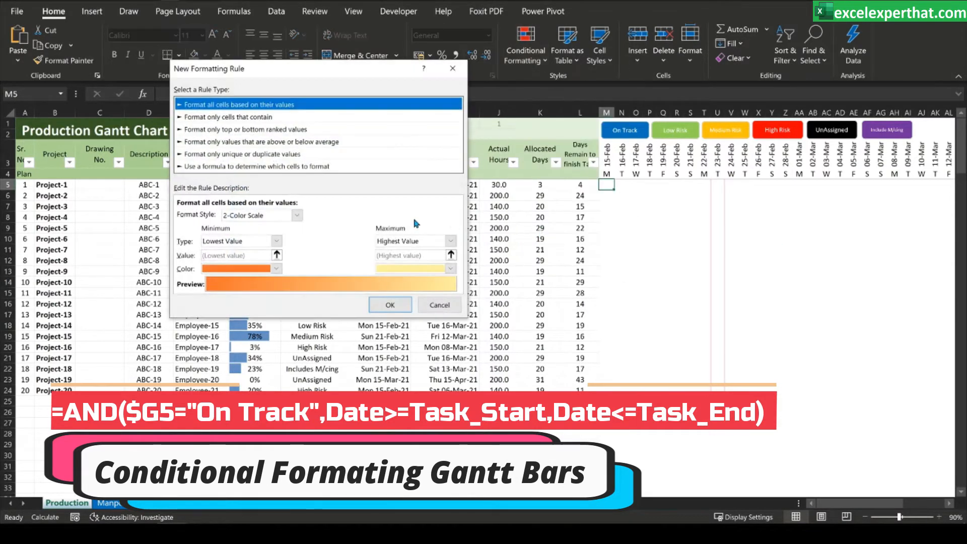
left_click(220, 168)
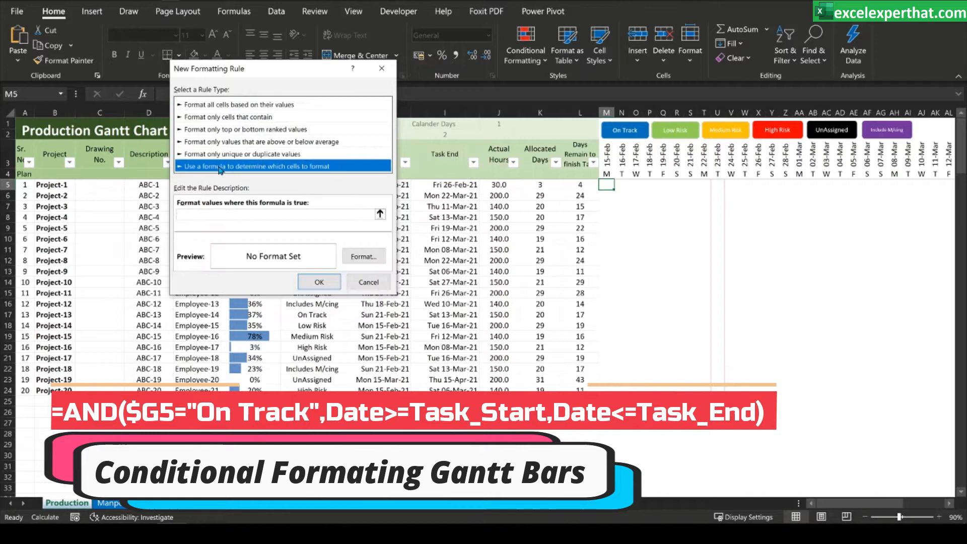
left_click(233, 213)
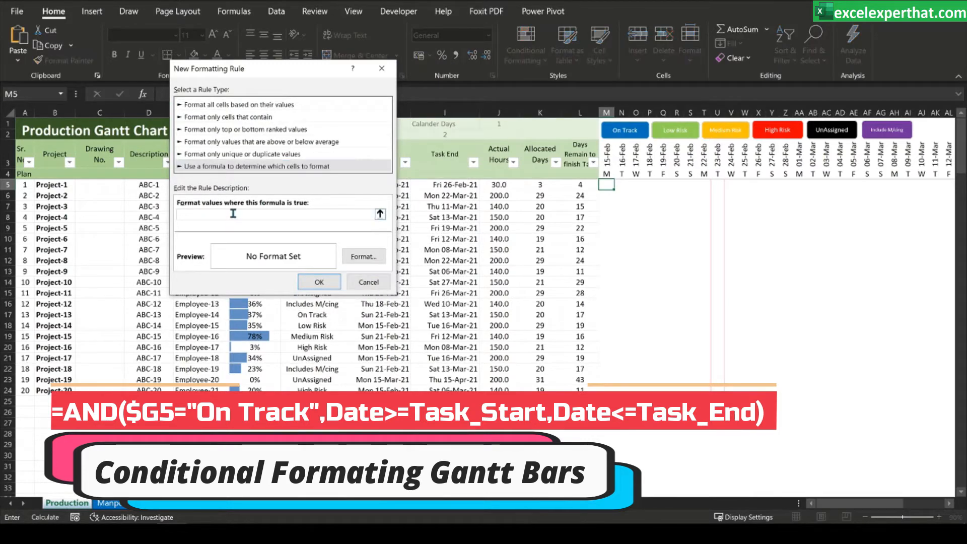
type("=AND($G5=\"On Track\",Date>=Task_Start,Date<=Task_End)")
left_click_drag(274, 76, 182, 132)
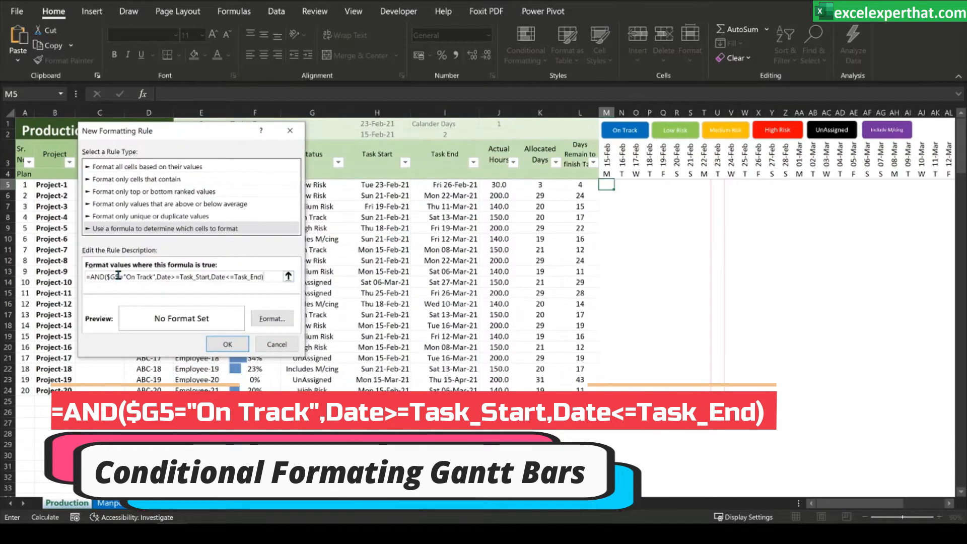
left_click_drag(119, 276, 112, 276)
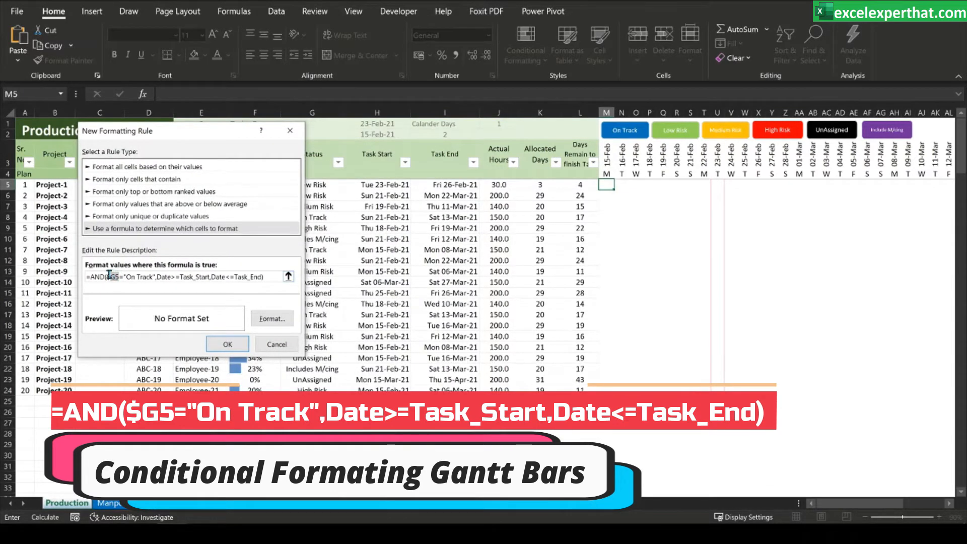
left_click_drag(246, 137, 205, 133)
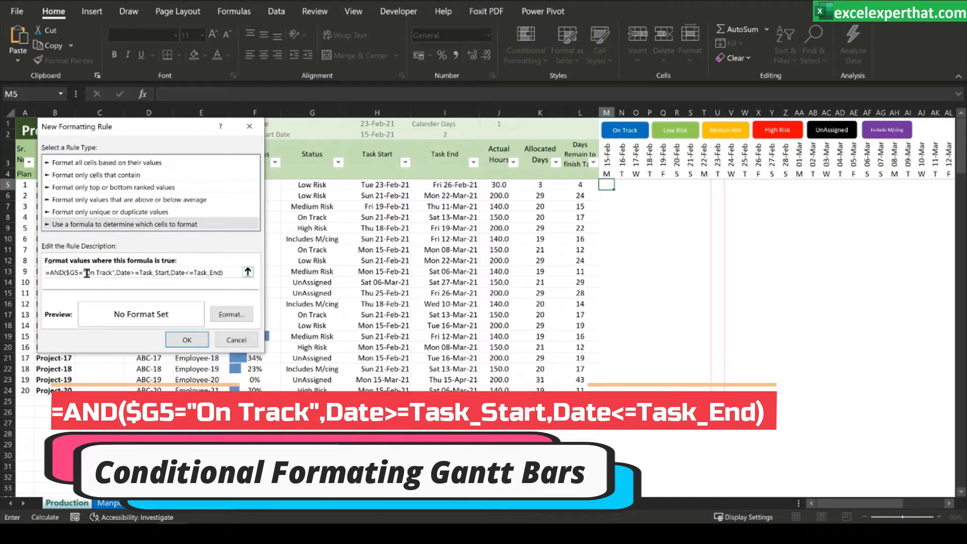
left_click_drag(120, 272, 126, 273)
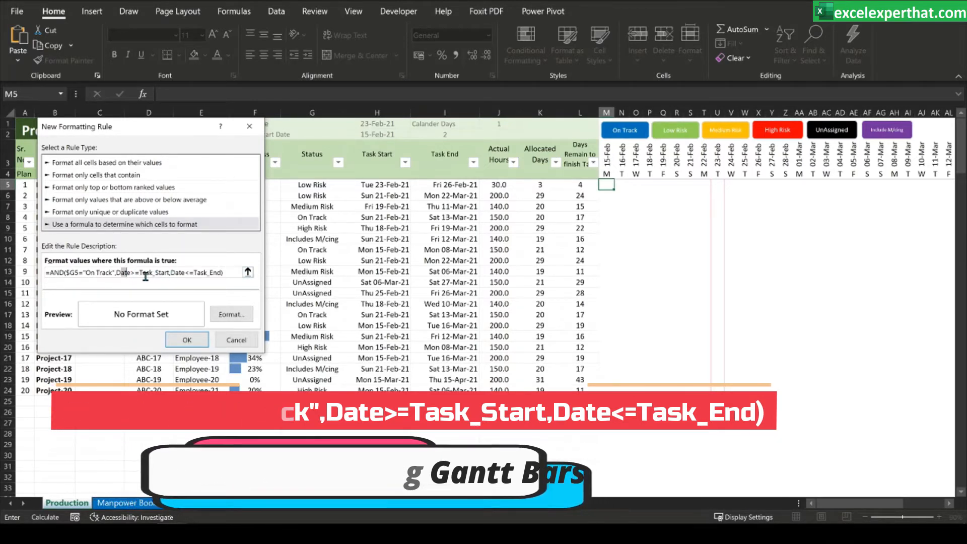
left_click(165, 272)
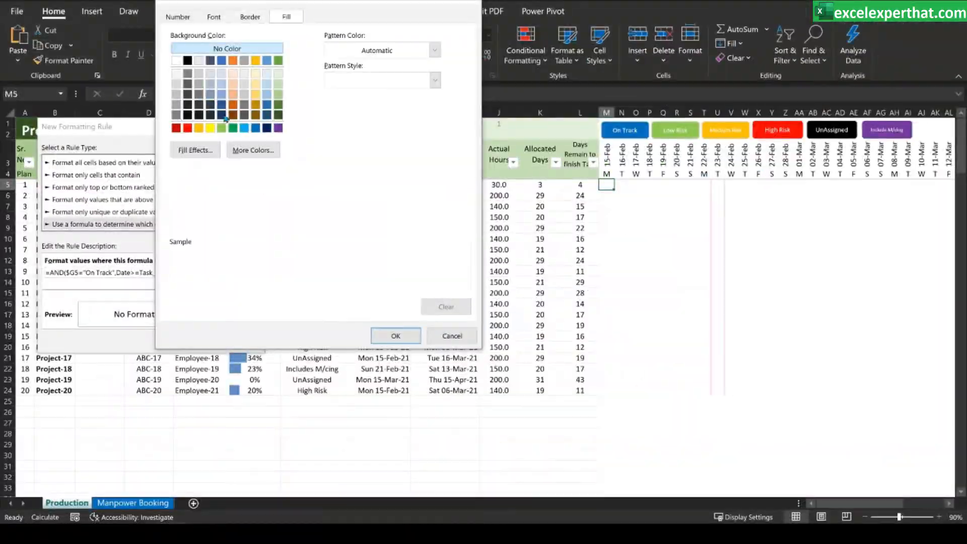
Step: Format the On Track rule with a horizontal two-colour gradient, dark blue edges and light blue centre, and save the rule
left_click(196, 150)
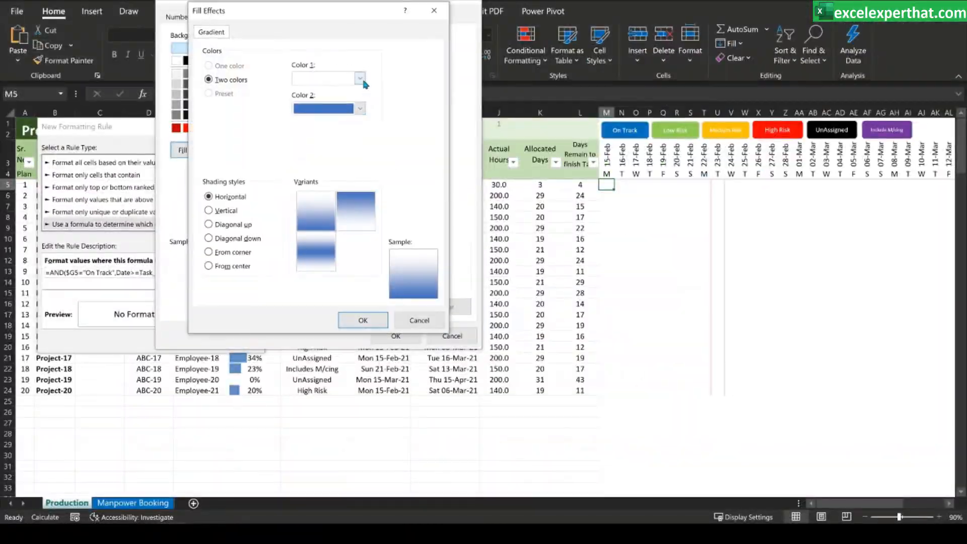
left_click(360, 78)
left_click(384, 160)
left_click(360, 109)
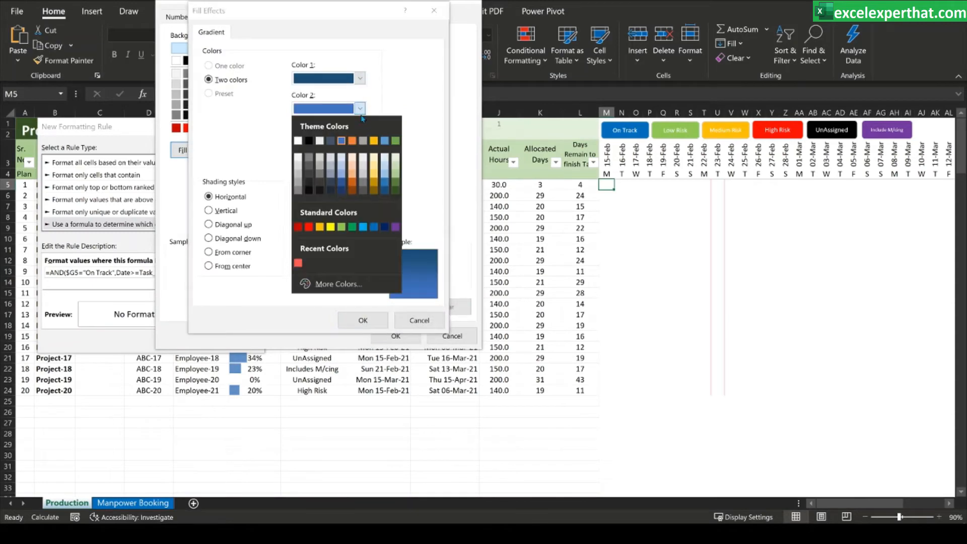
left_click(384, 173)
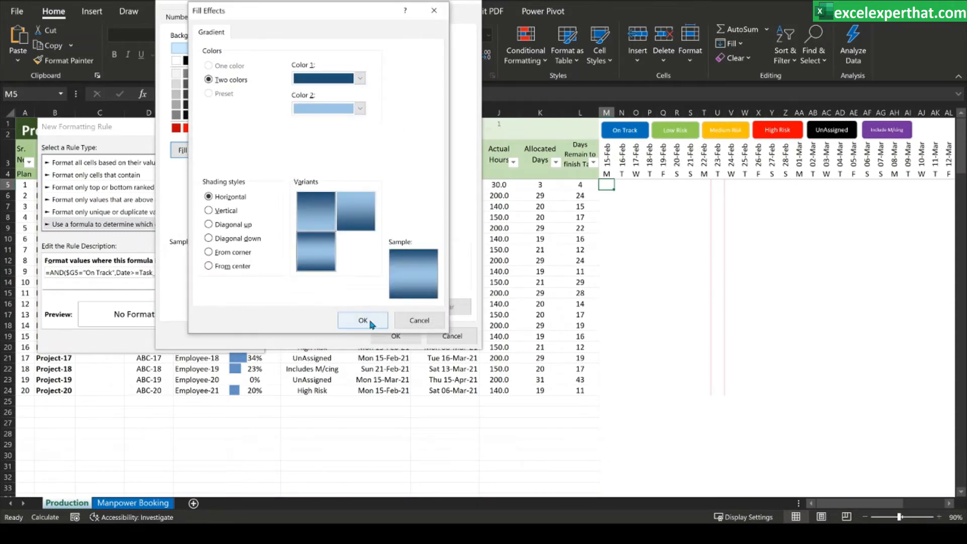
left_click(364, 323)
left_click(394, 335)
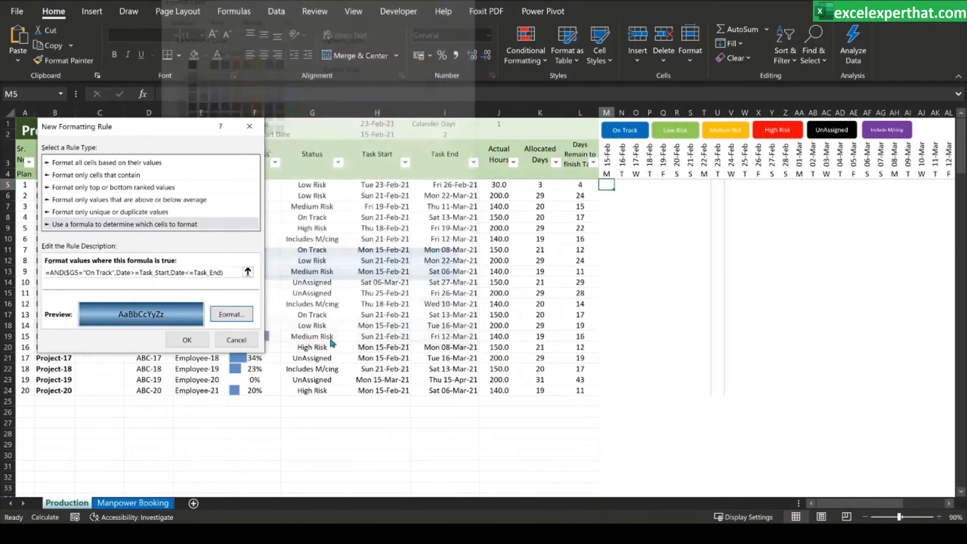
left_click(187, 340)
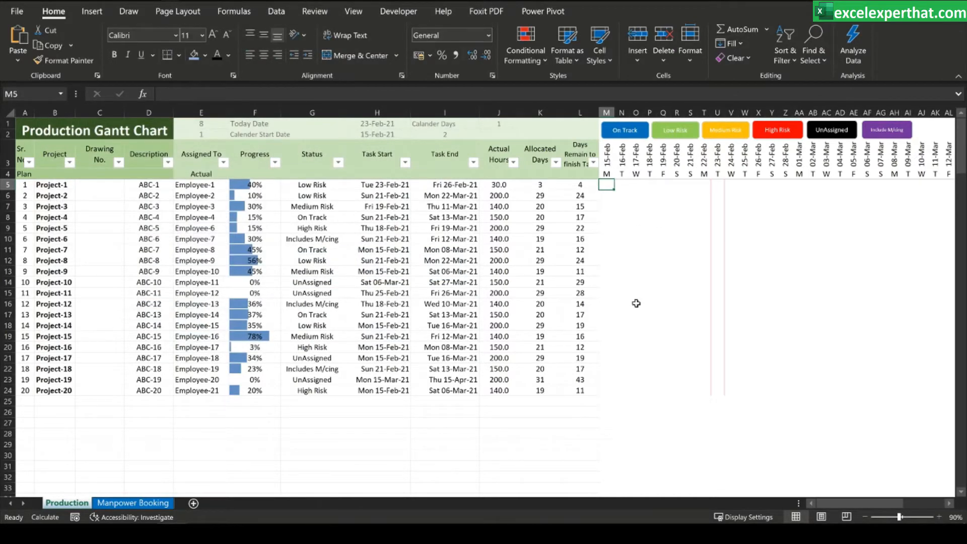
Step: Copy the today's-date rule's range =$M$5:$CU$24 to the On Track rule and apply it
mouse_move(838, 505)
left_mouse_down()
mouse_move(863, 505)
mouse_move(844, 504)
left_mouse_up()
left_click(525, 48)
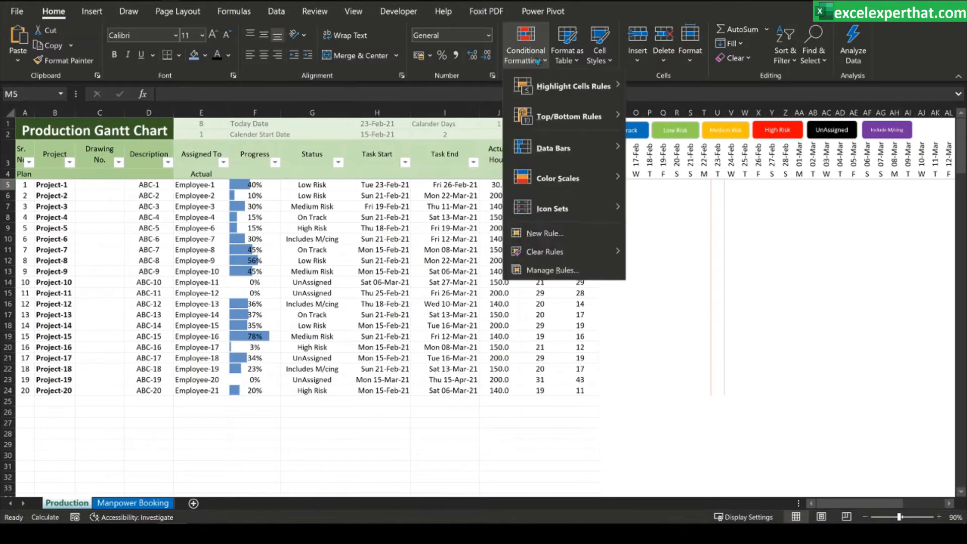
left_click(547, 271)
left_click(368, 238)
key("ctrl+c")
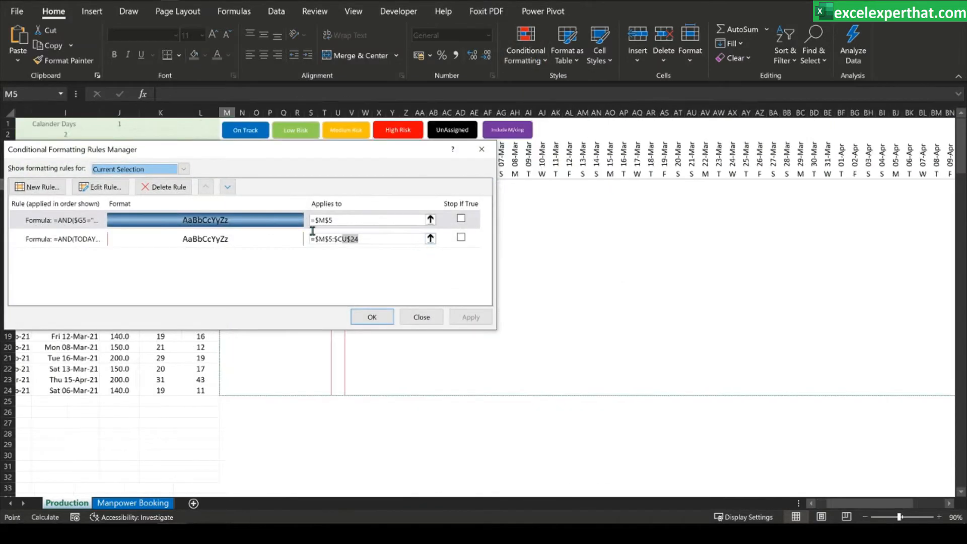
left_click(307, 221)
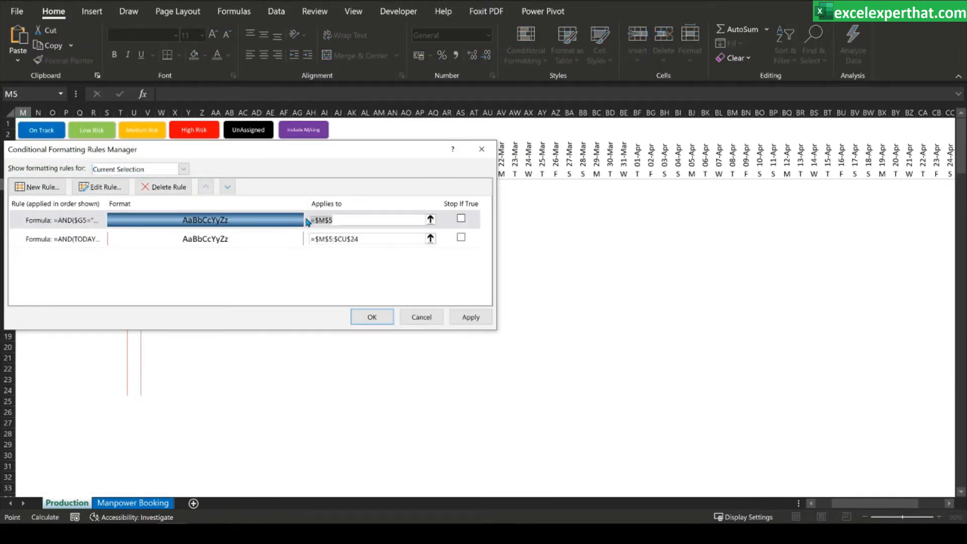
key("ctrl+v")
left_click(471, 317)
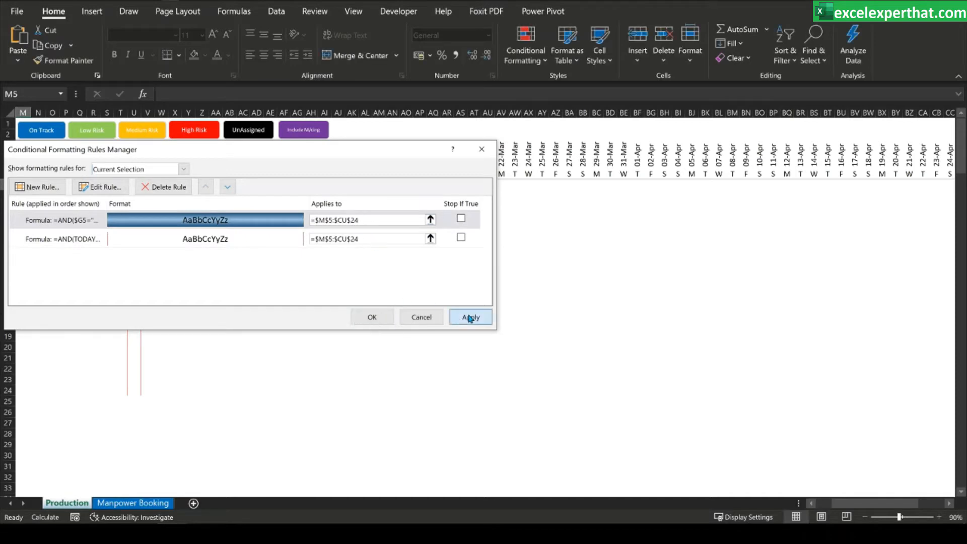
left_click(372, 317)
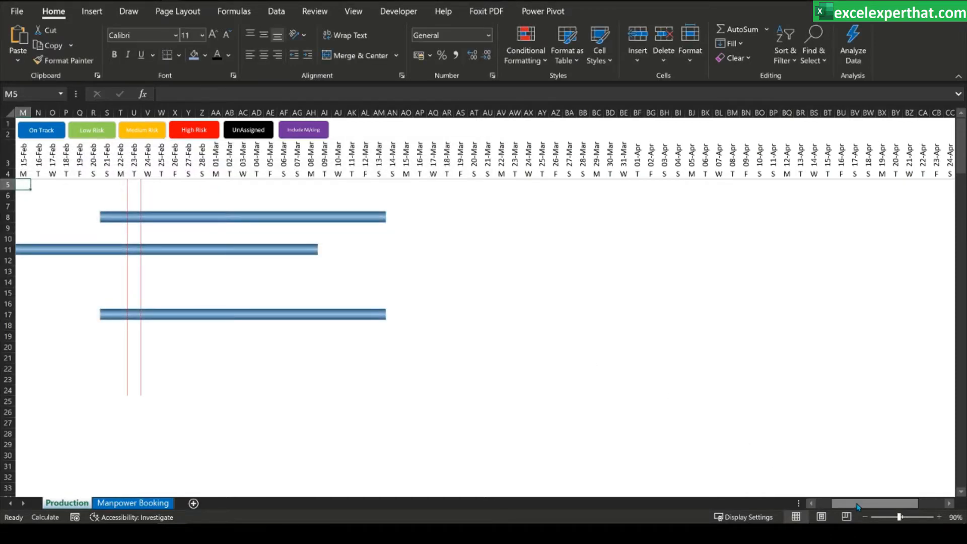
Step: Compare the On Track statuses of Project-4, Project-7 and Project-13 with their bars in the calendar
left_click_drag(859, 503, 810, 504)
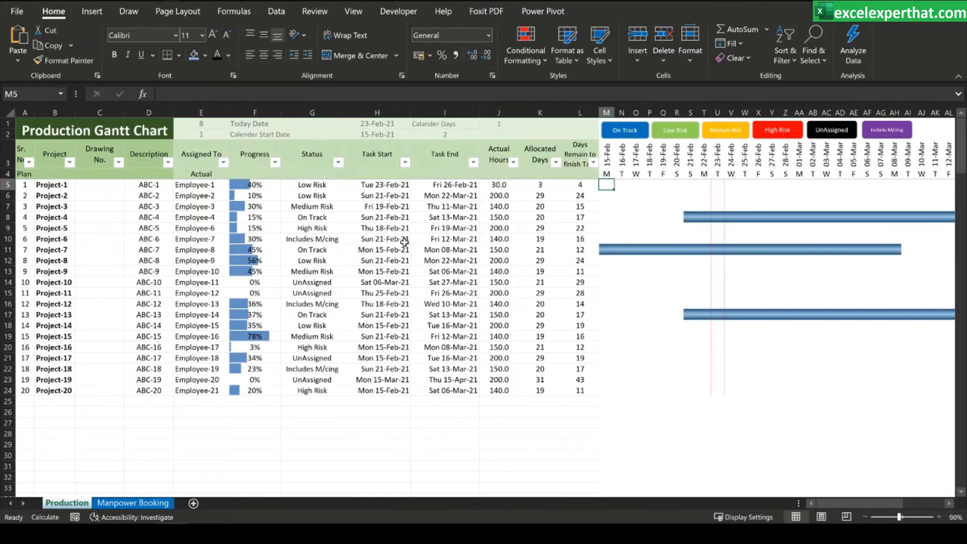
left_click(8, 218)
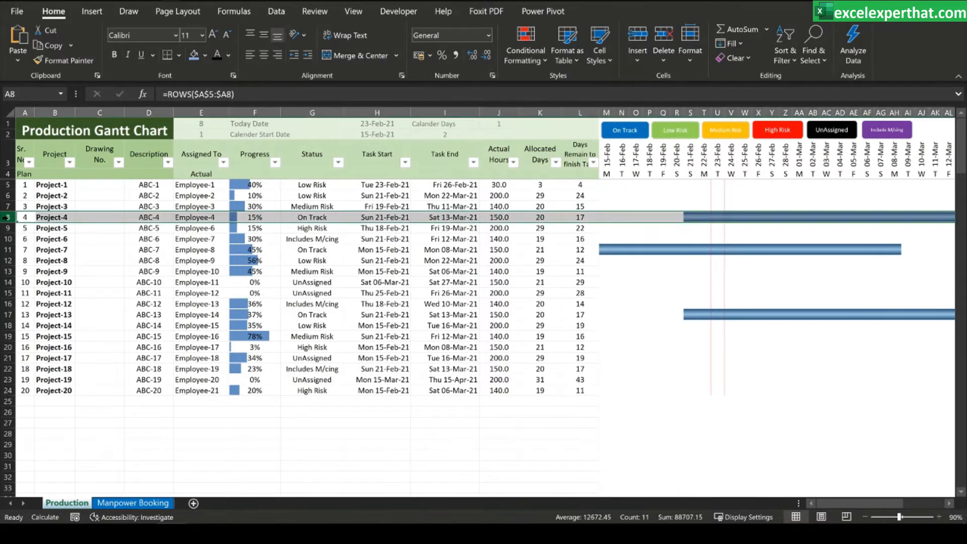
left_click(315, 217)
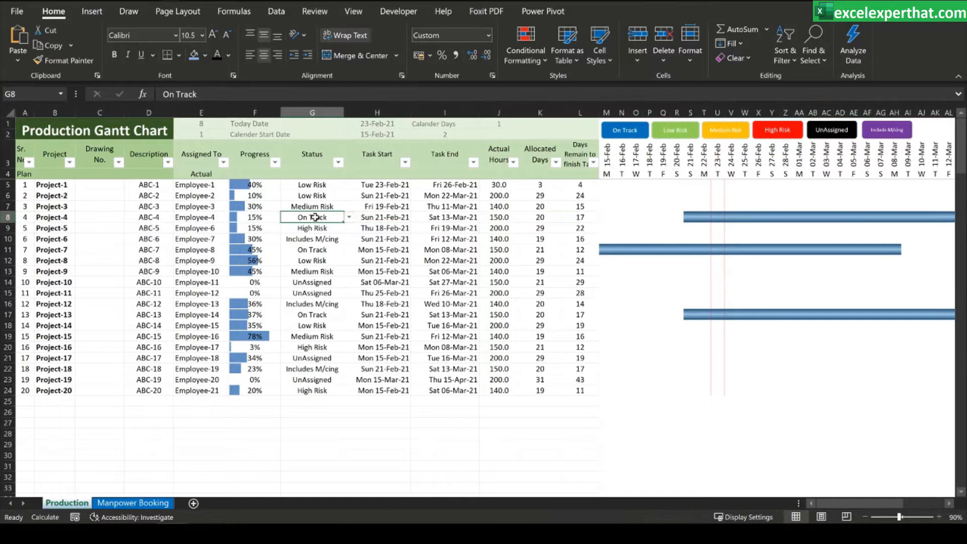
left_click(316, 315, "ctrl")
left_click(321, 250, "ctrl")
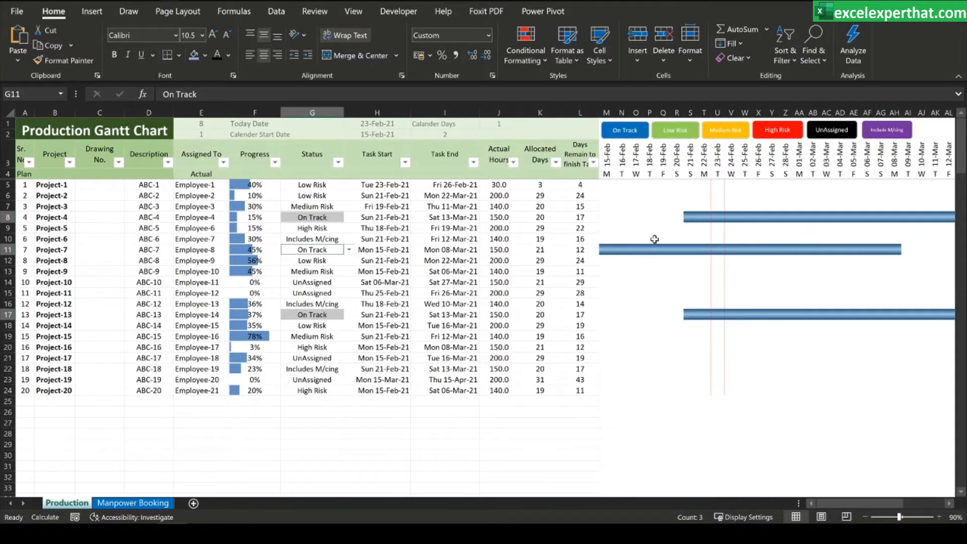
Step: Copy the formula of the On Track conditional formatting rule from the rules for cell M5, leaving that rule as it is
left_click(608, 188)
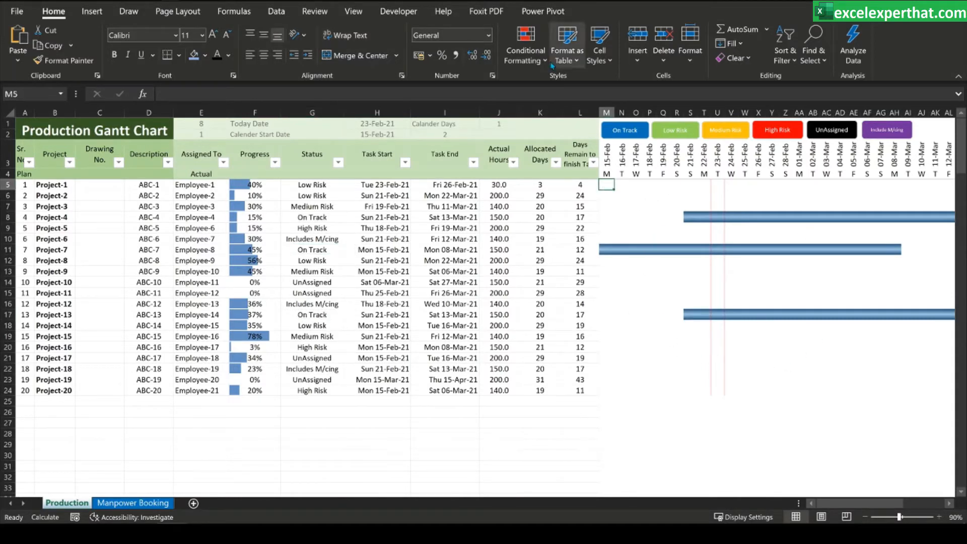
key("alt+Tab")
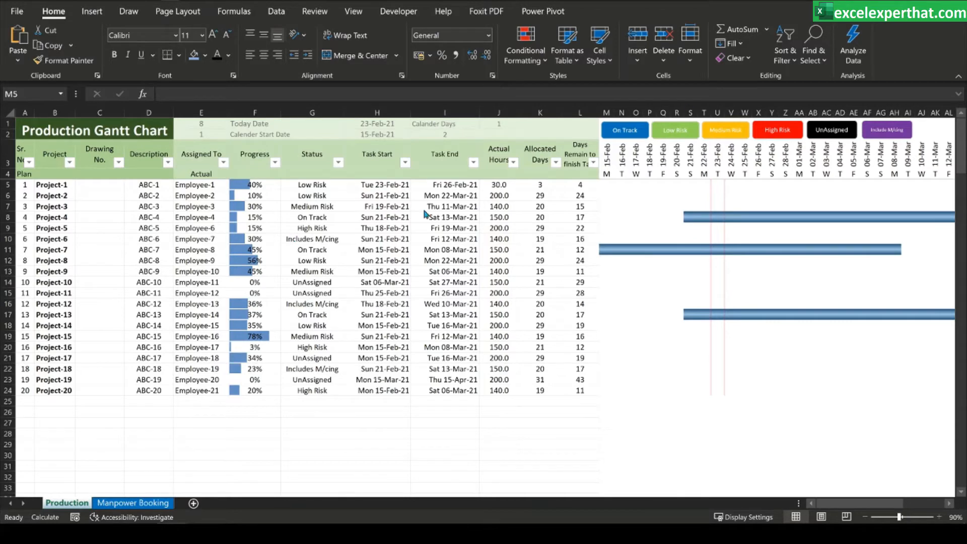
left_click(603, 186)
left_click(525, 50)
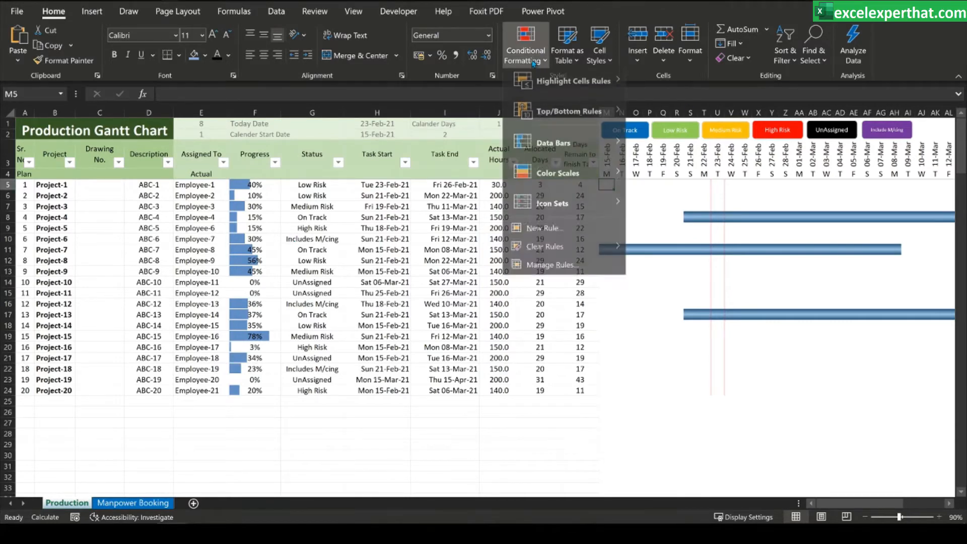
left_click(522, 271)
double_click(78, 221)
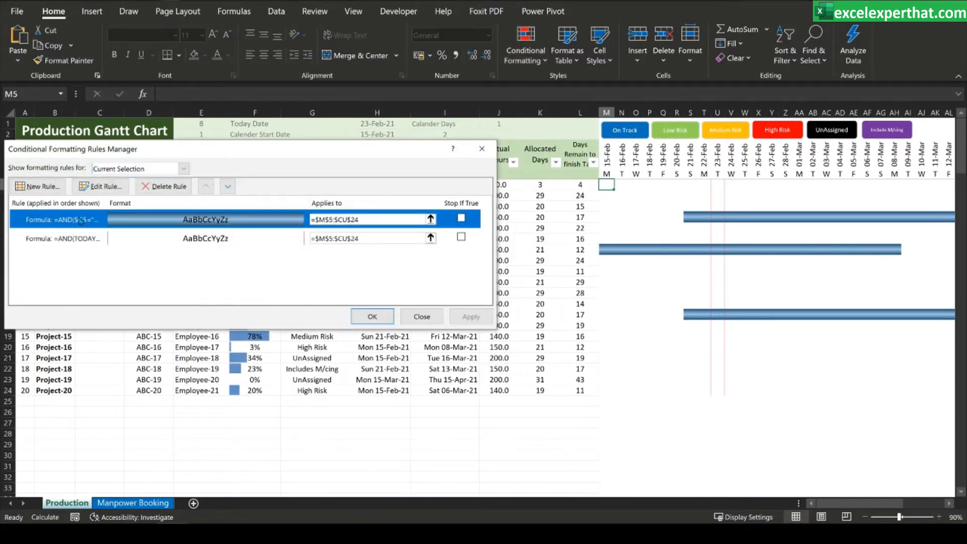
left_click(333, 272)
key("ctrl+c")
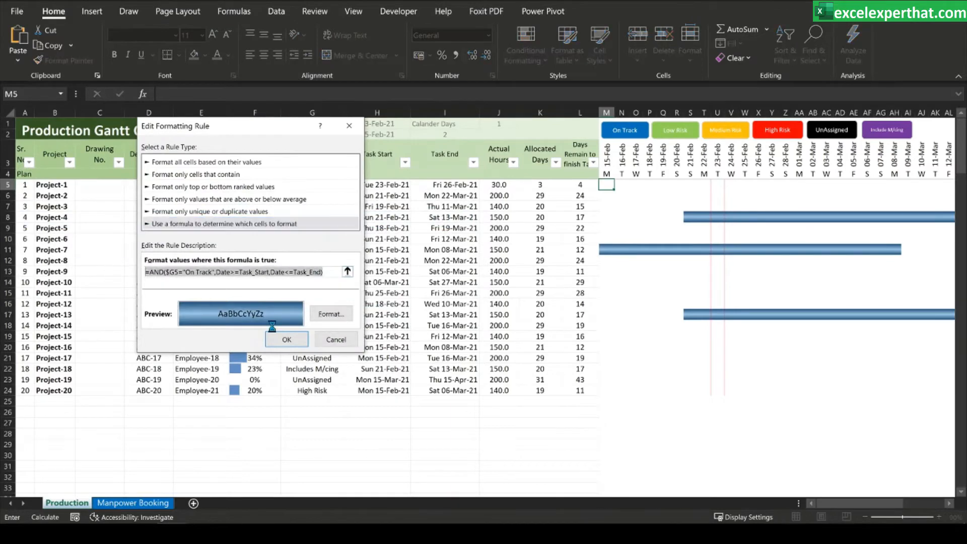
left_click(334, 341)
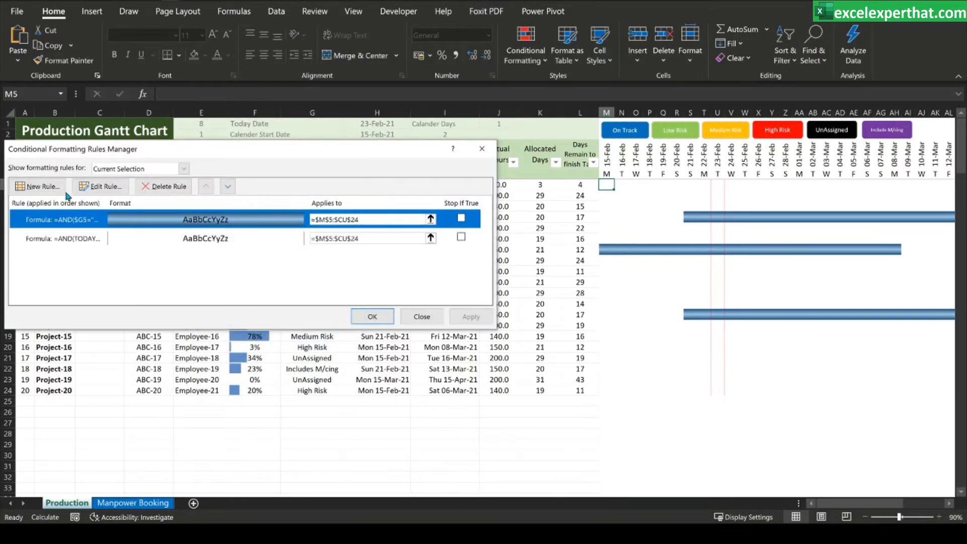
Step: Start a new formula-based conditional formatting rule for M5 using the copied formula =AND($G5="On Track",Date>=Task_Start,Date<=Task_End)
left_click(48, 190)
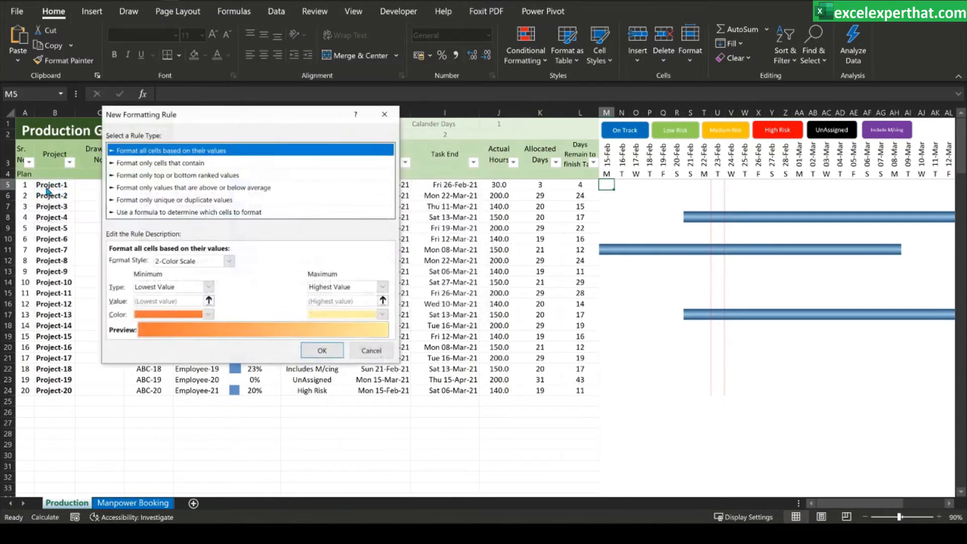
left_click(146, 211)
left_click(163, 259)
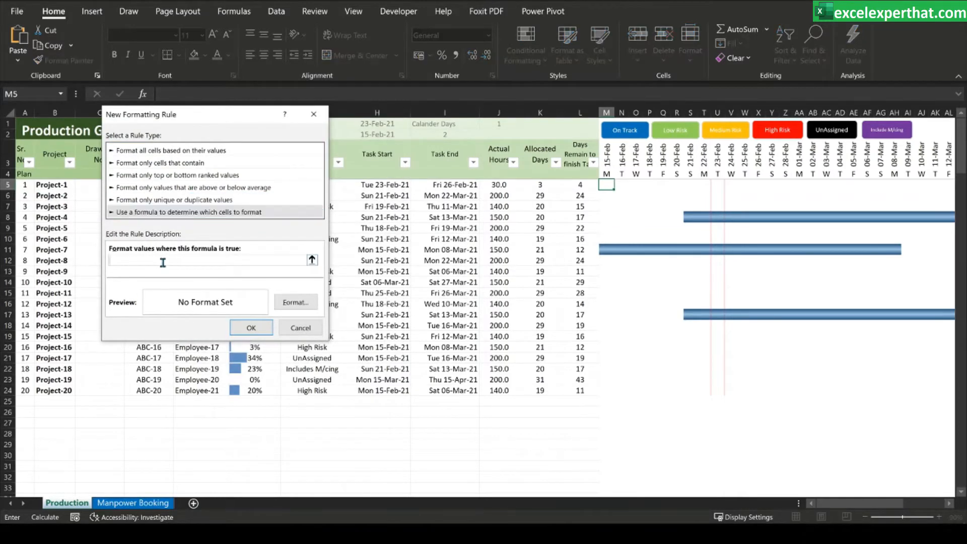
key("ctrl+v")
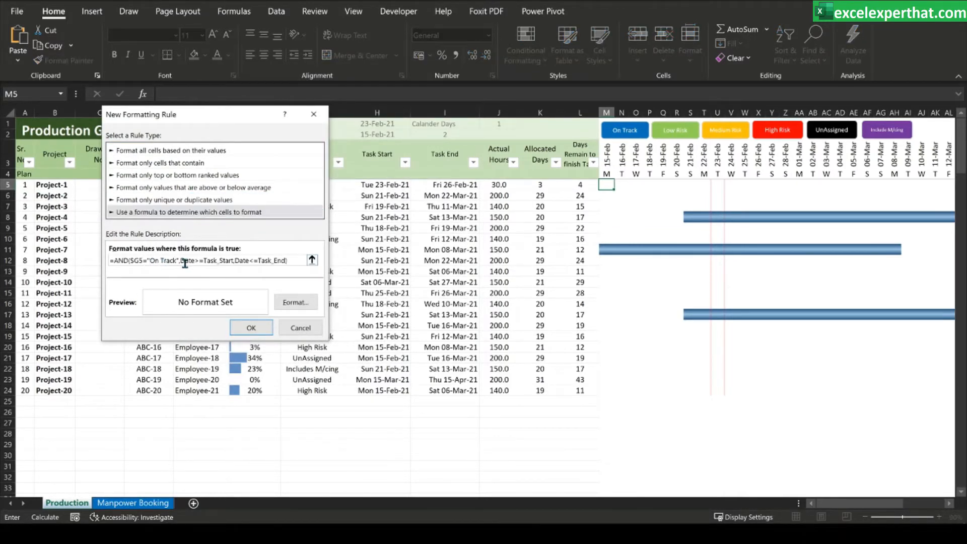
Step: Replace the status text in the new rule's formula with "Low Risk", giving =AND($G5="Low Risk",Date>=Task_Start,Date<=Task_End)
key("Delete")
key("Delete")
key("Delete")
key("Delete")
key("Delete")
key("Delete")
key("Delete")
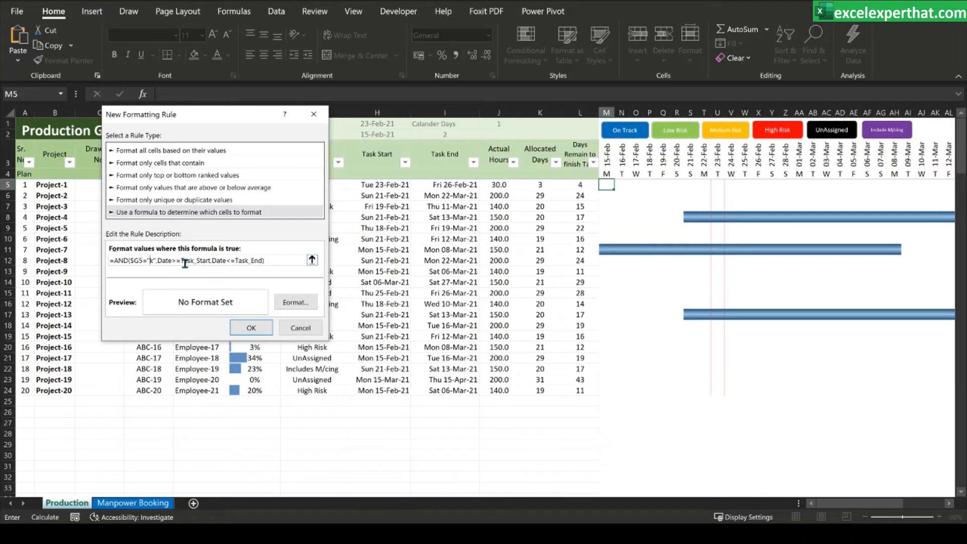
key("Delete")
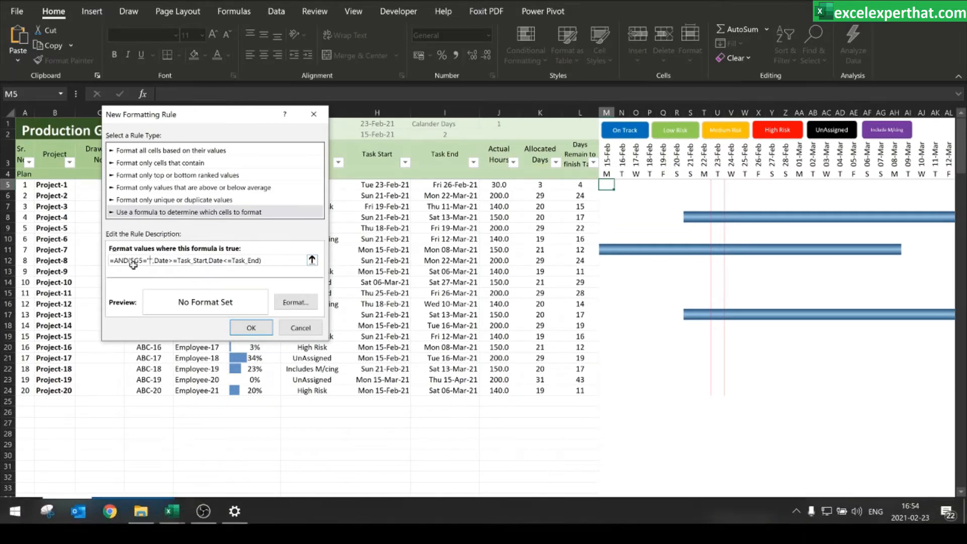
left_click_drag(220, 115, 133, 96)
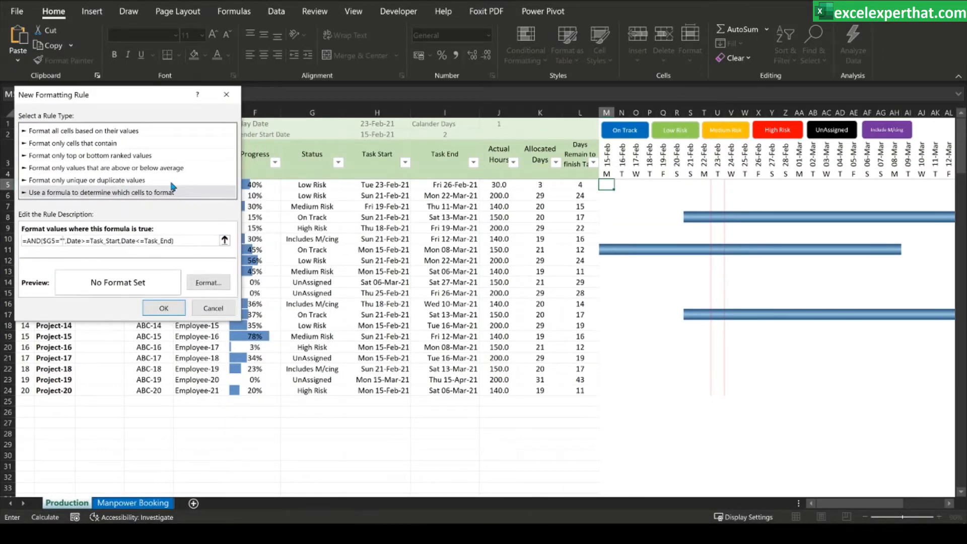
type("Low Ris")
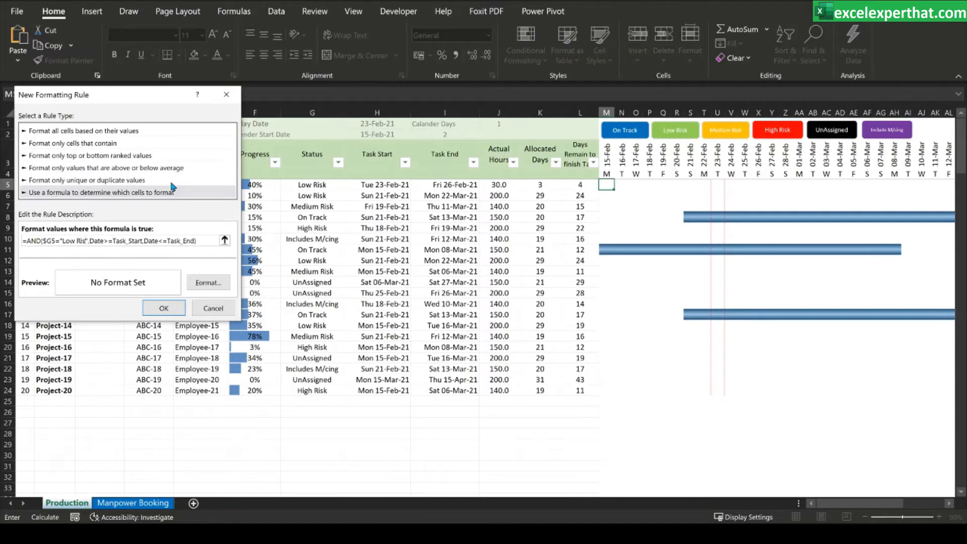
type("k")
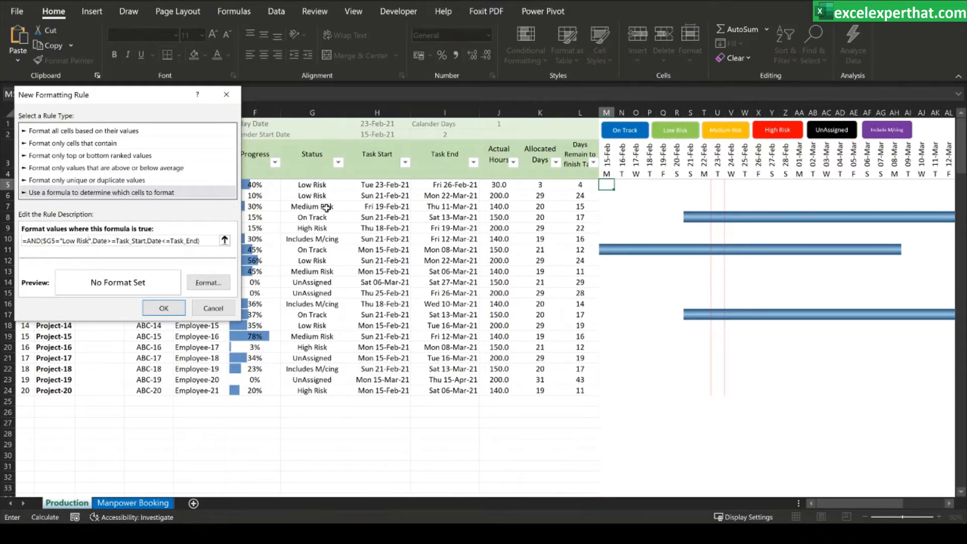
Step: Format the Low Risk rule with a horizontal two-colour gradient, dark green edges and light green centre, and save the rule
left_click(207, 284)
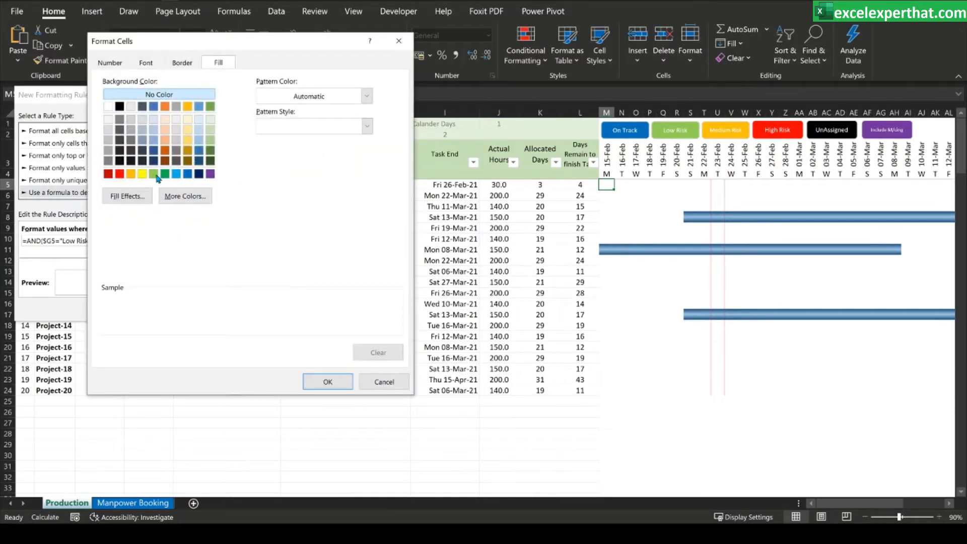
left_click(154, 174)
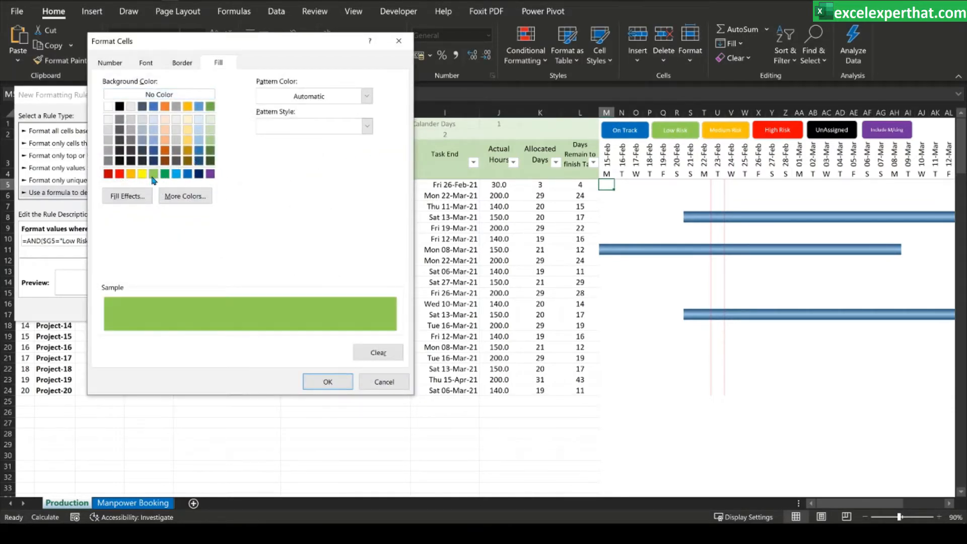
left_click(128, 196)
left_click(291, 124)
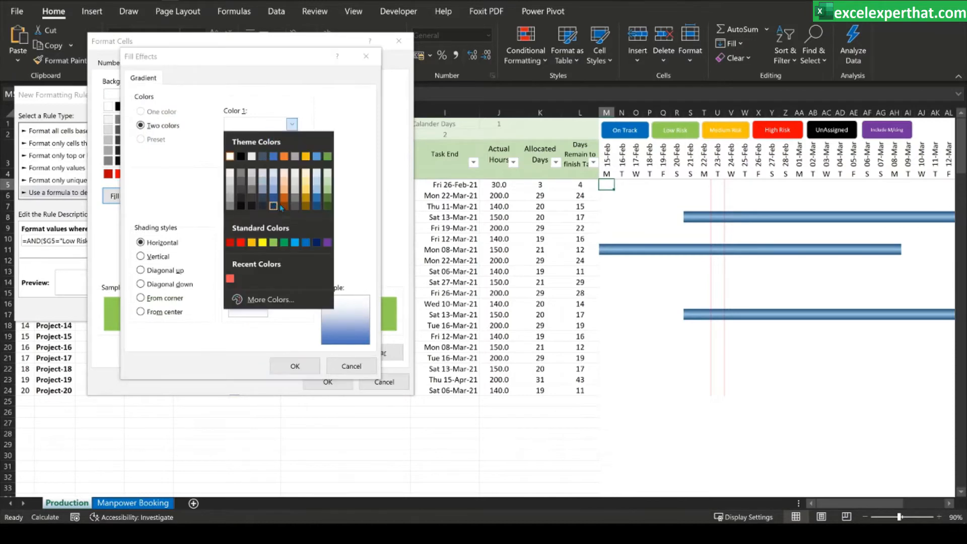
left_click(327, 199)
left_click(292, 154)
left_click(327, 210)
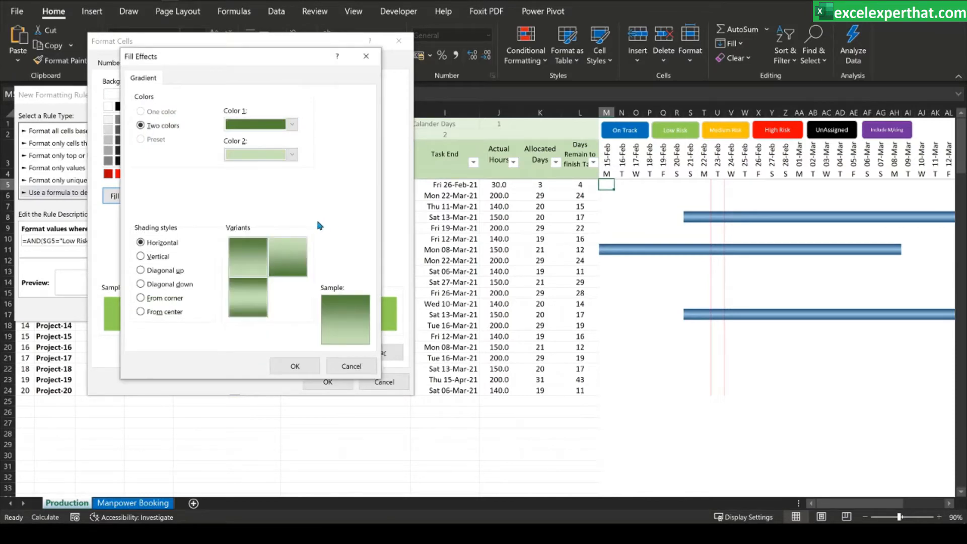
left_click(252, 294)
left_click(295, 366)
left_click(326, 381)
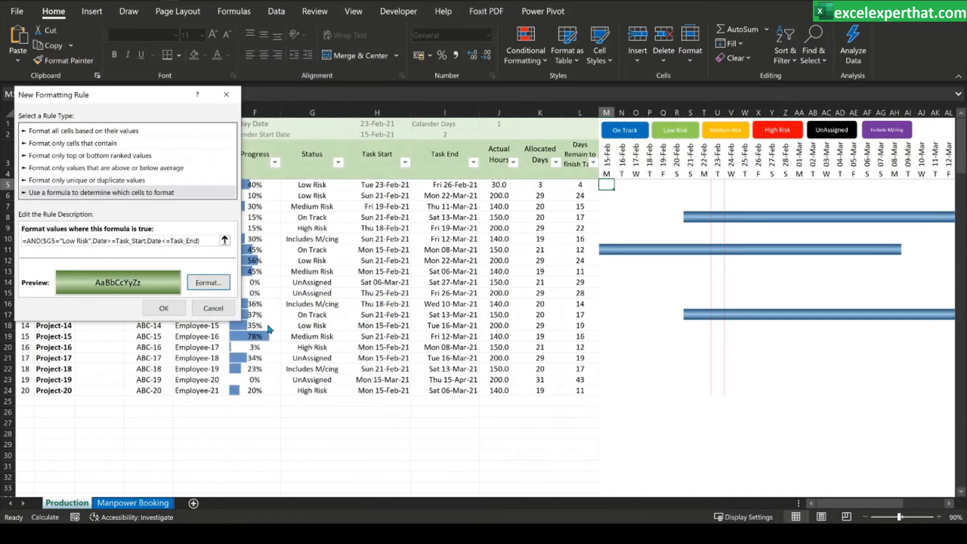
left_click(177, 309)
left_click(470, 317)
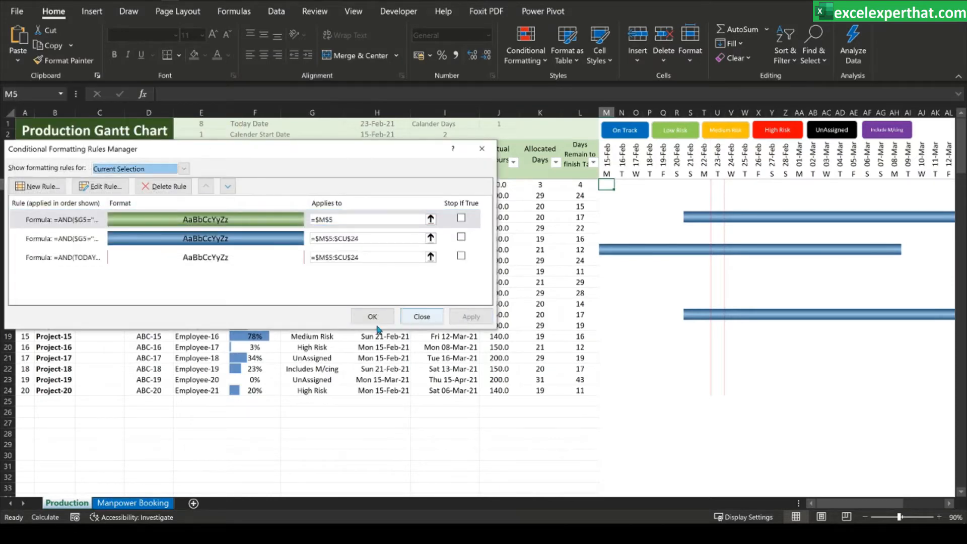
Step: Copy the On Track rule's range =$M$5:$CU$24 to the Low Risk rule and apply it
left_click(366, 238)
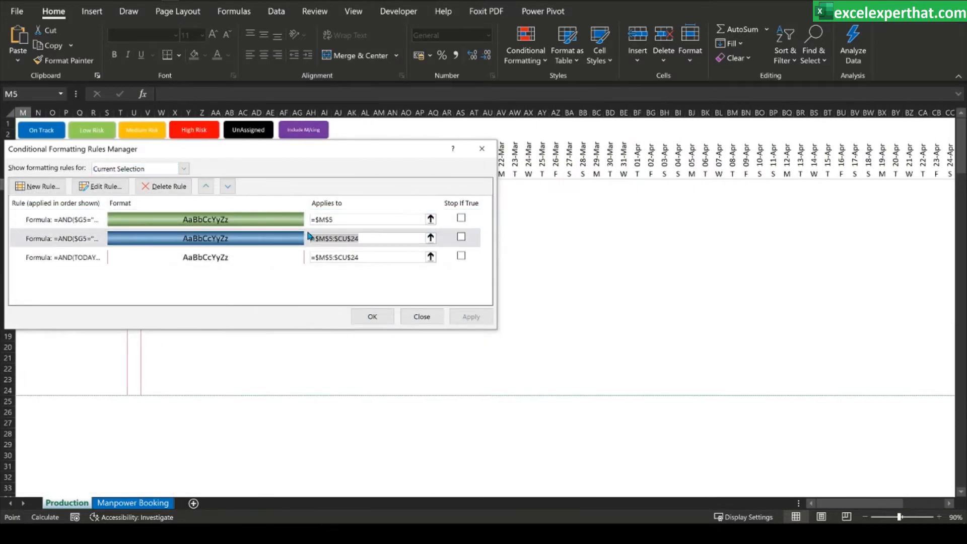
left_click_drag(348, 218, 294, 214)
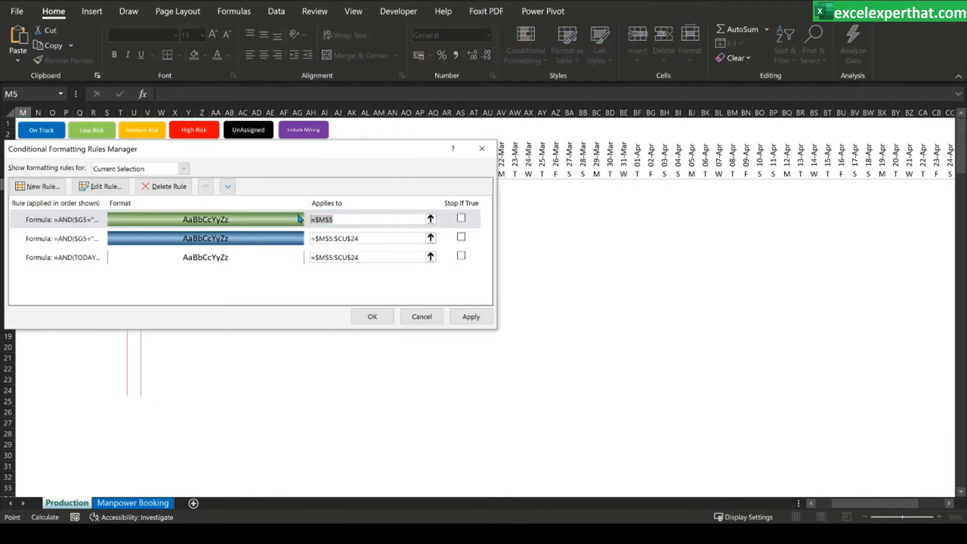
type("=$M$5:$CU$24")
left_click(471, 317)
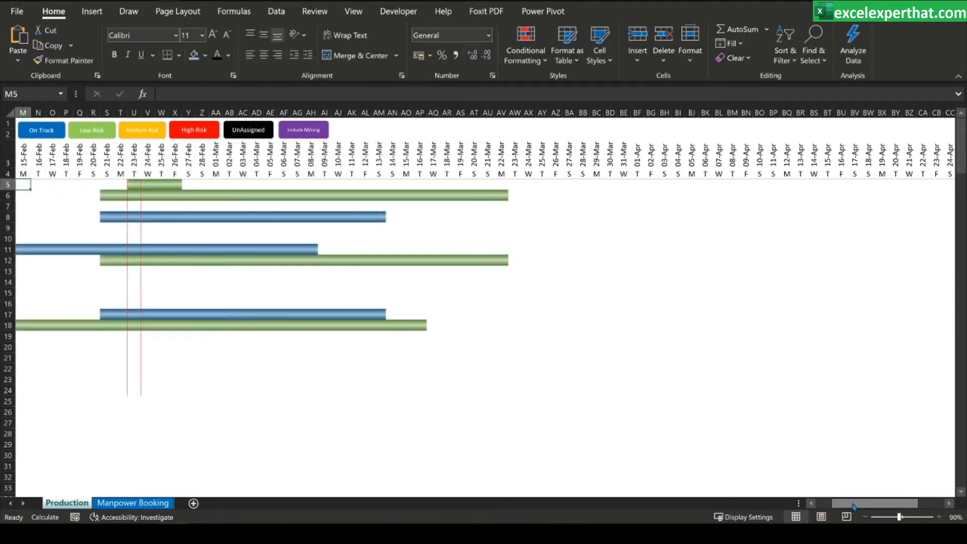
left_click_drag(855, 504, 827, 504)
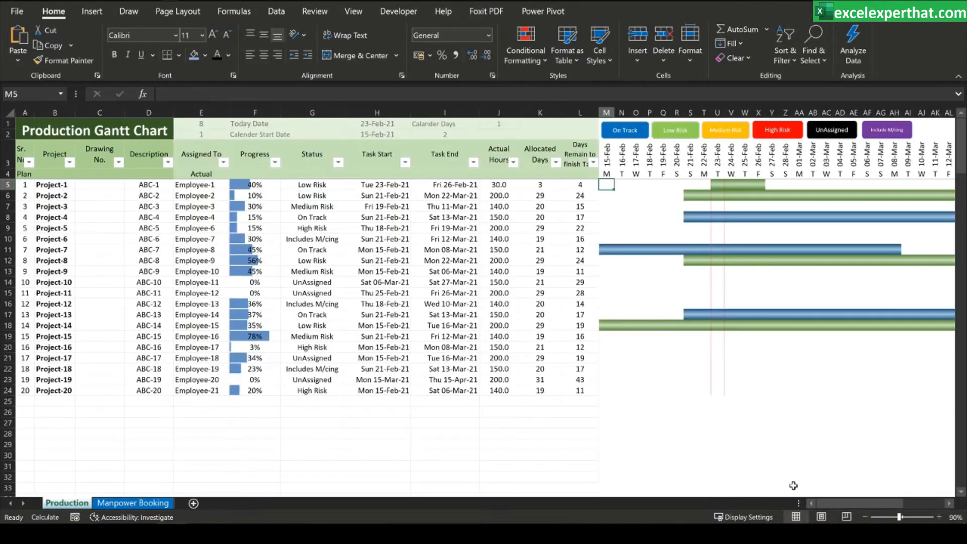
left_click(324, 186)
left_click(328, 196)
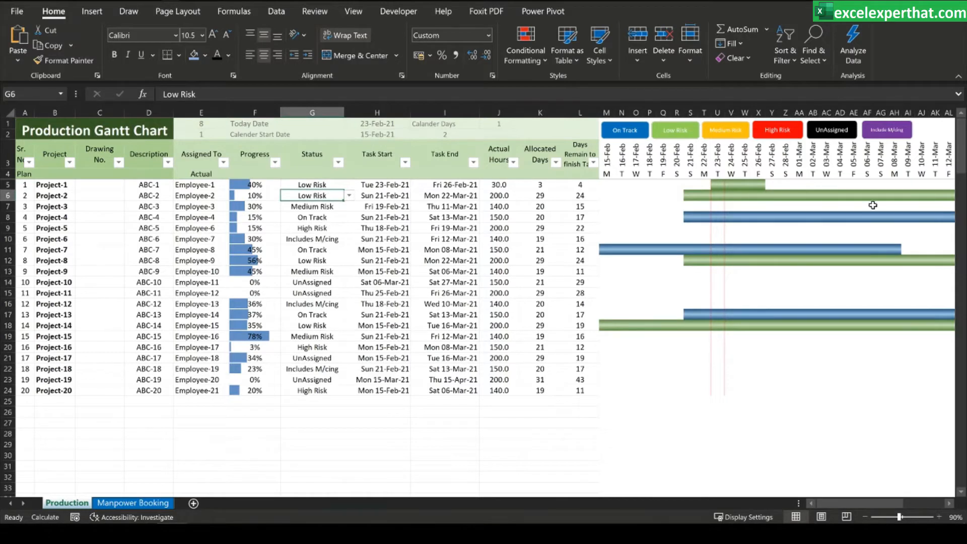
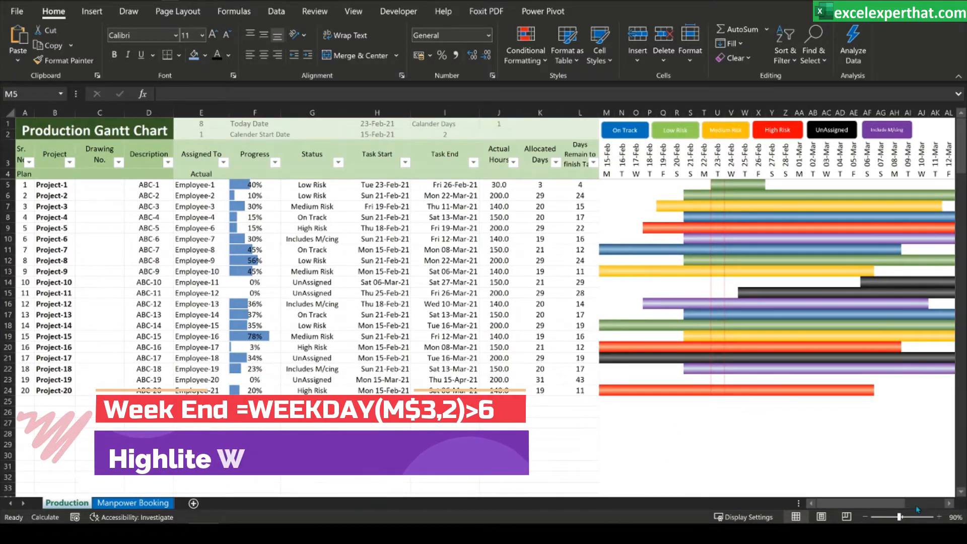
Step: Create a formula-based conditional formatting rule for cell M5 using =WEEKDAY(M$3,2)>6
scroll(270, 204, "right", 5)
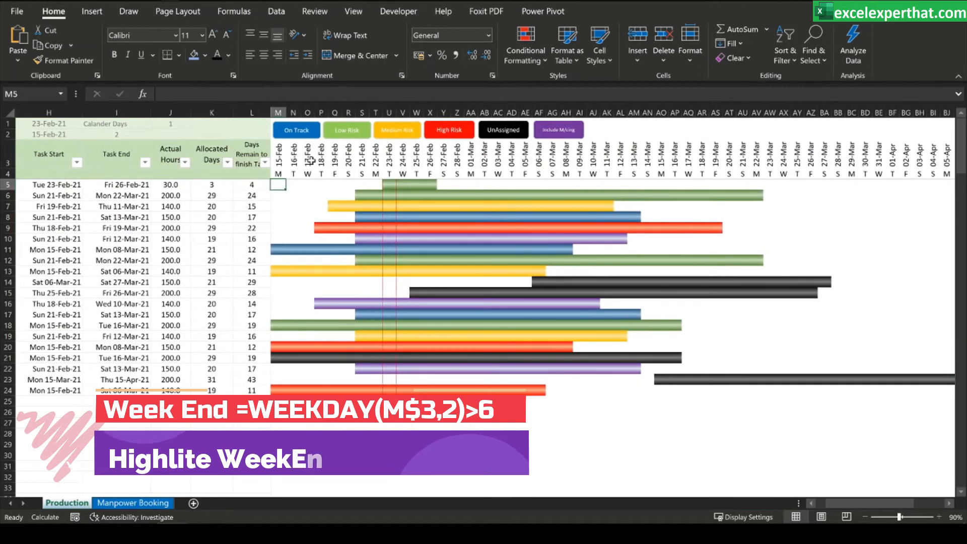
left_click(526, 53)
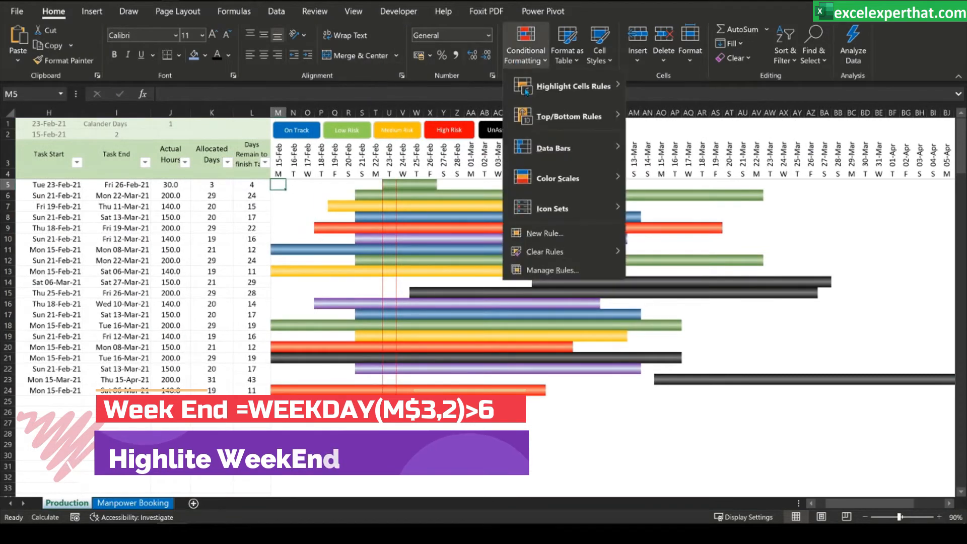
left_click(549, 271)
left_click(33, 188)
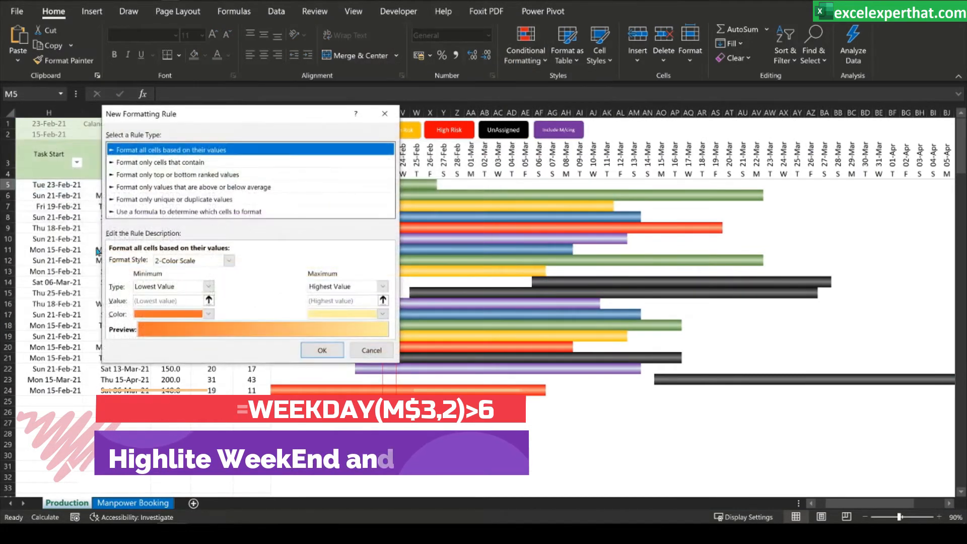
left_click(169, 211)
left_click(161, 262)
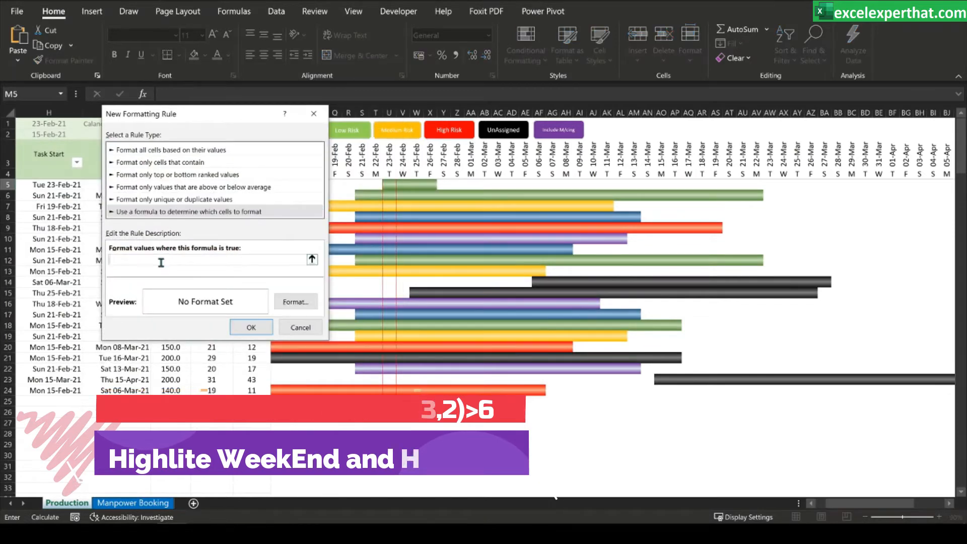
type("=WEEKDAY(M$3,2)>6")
left_click_drag(217, 123, 660, 135)
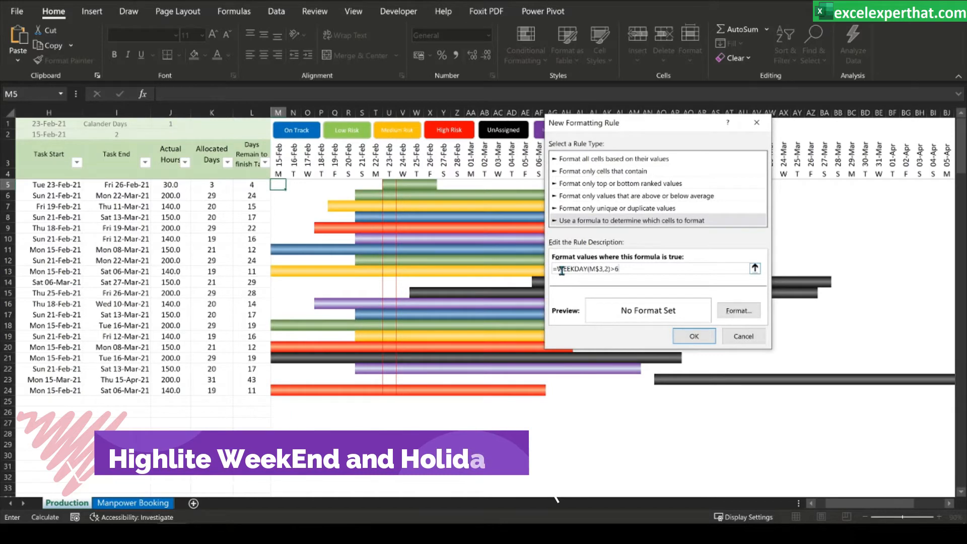
left_click_drag(557, 269, 585, 269)
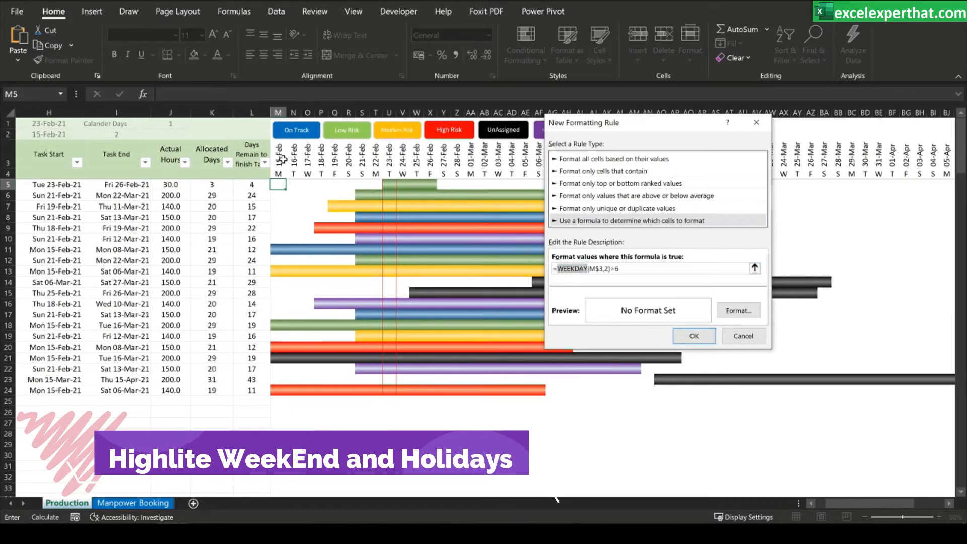
left_click(618, 269)
key("BackSpace")
type("6")
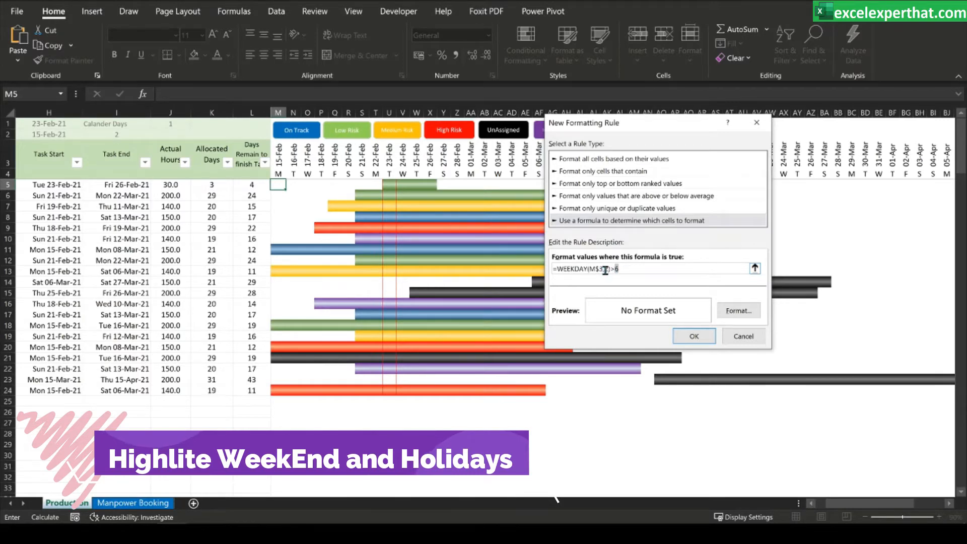
Step: Give the weekend rule a light grey background fill and save the rule
left_click(739, 310)
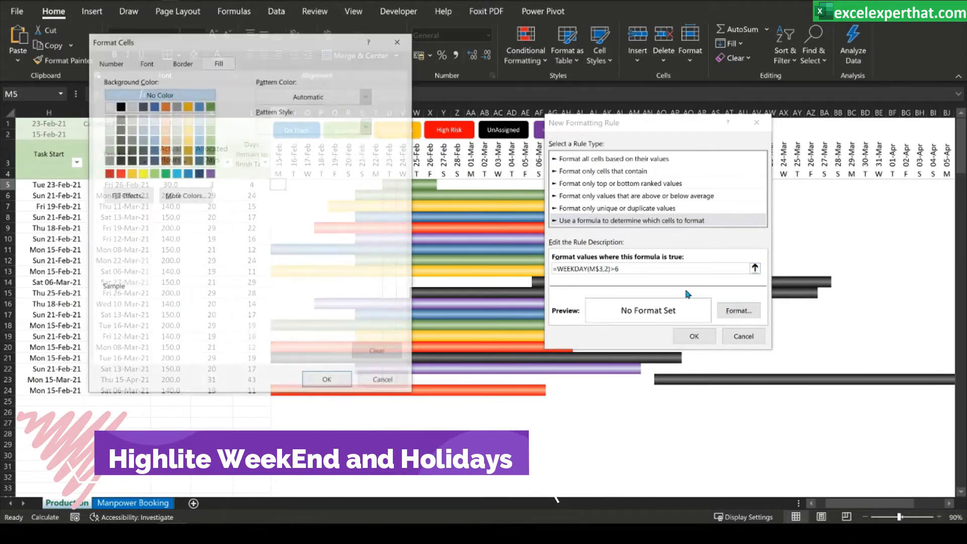
left_click(109, 128)
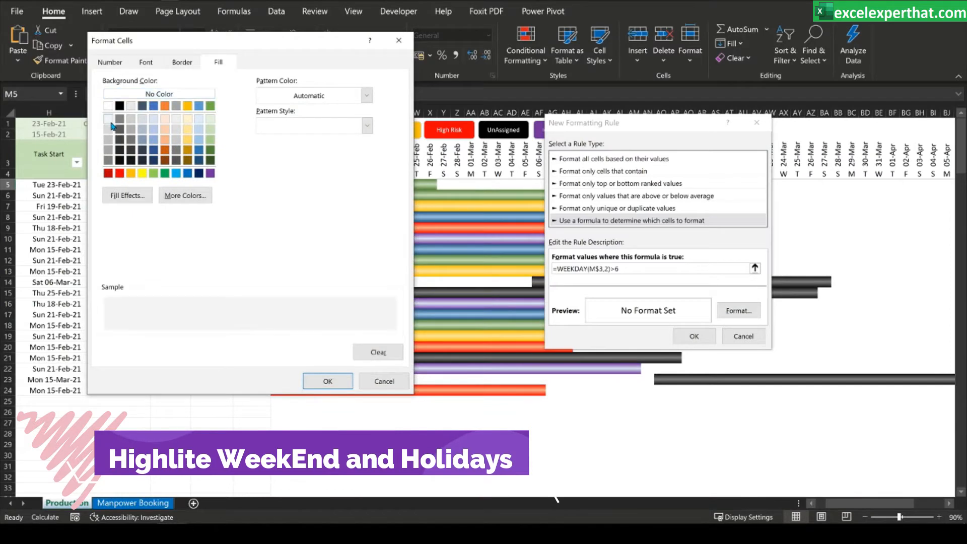
left_click(326, 380)
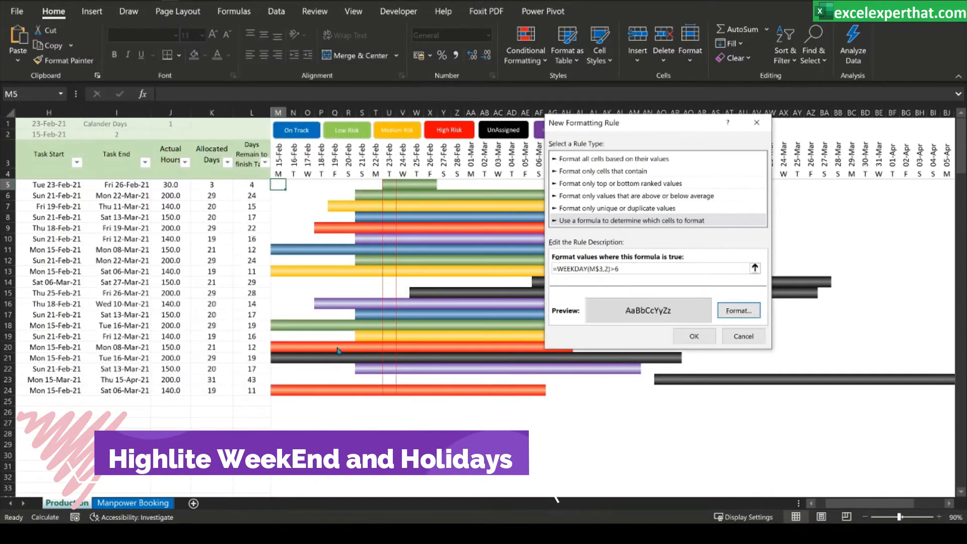
left_click(694, 335)
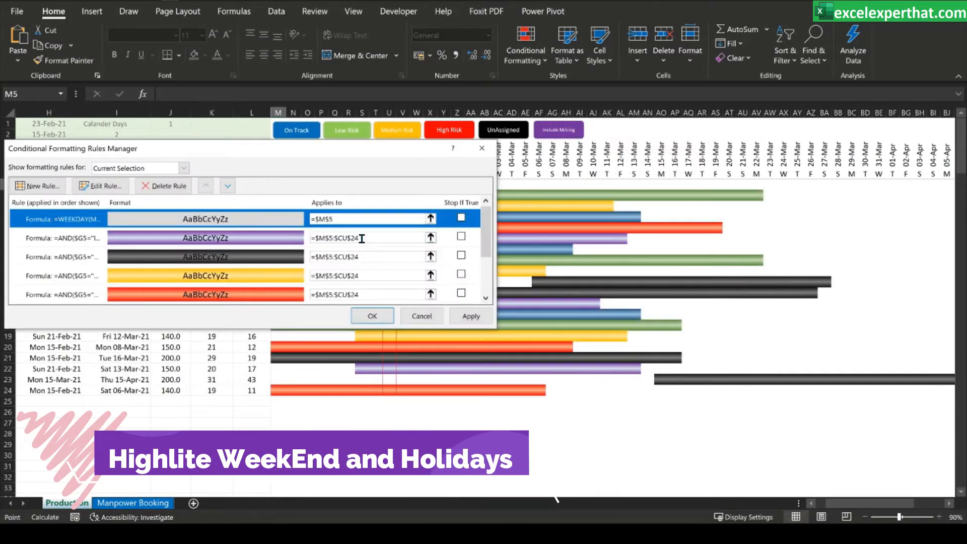
Step: Set the weekend rule's range to =$M$5:$CU$24 and apply it to the Gantt grid
left_click(357, 236)
left_click(310, 221)
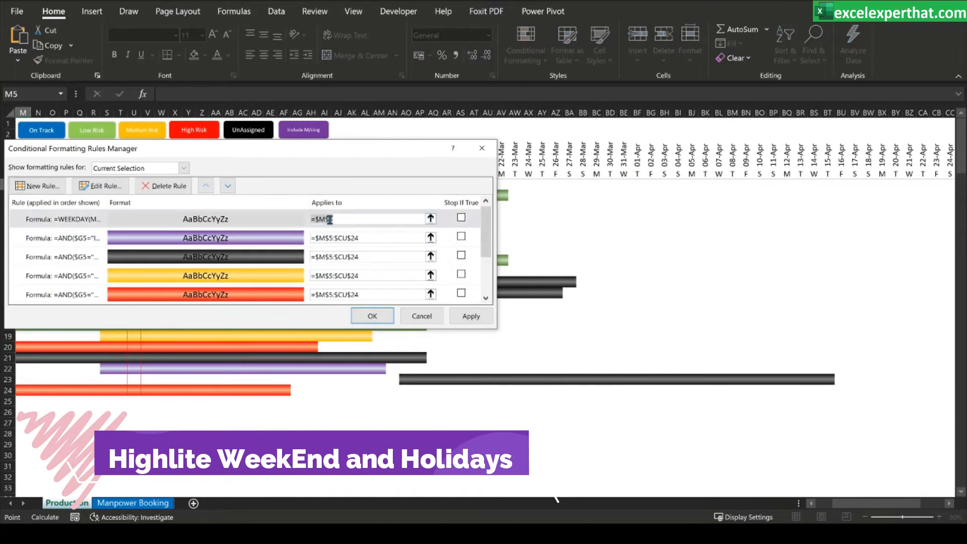
type("=$M$5:$CU$24")
left_click(471, 316)
left_click(372, 316)
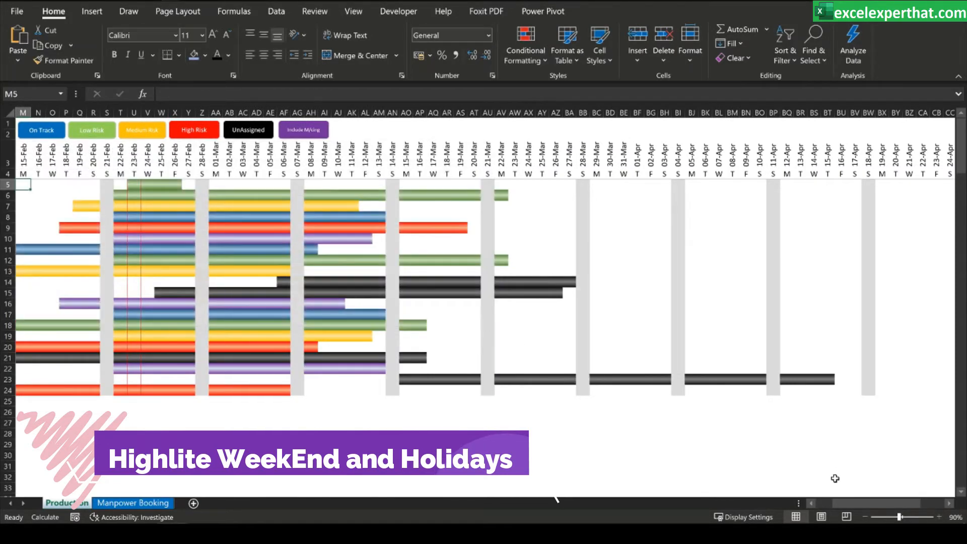
Step: Move the WEEKDAY rule to the end of the conditional formatting order, below the TODAY rule, and apply the new order
left_click_drag(876, 502, 860, 503)
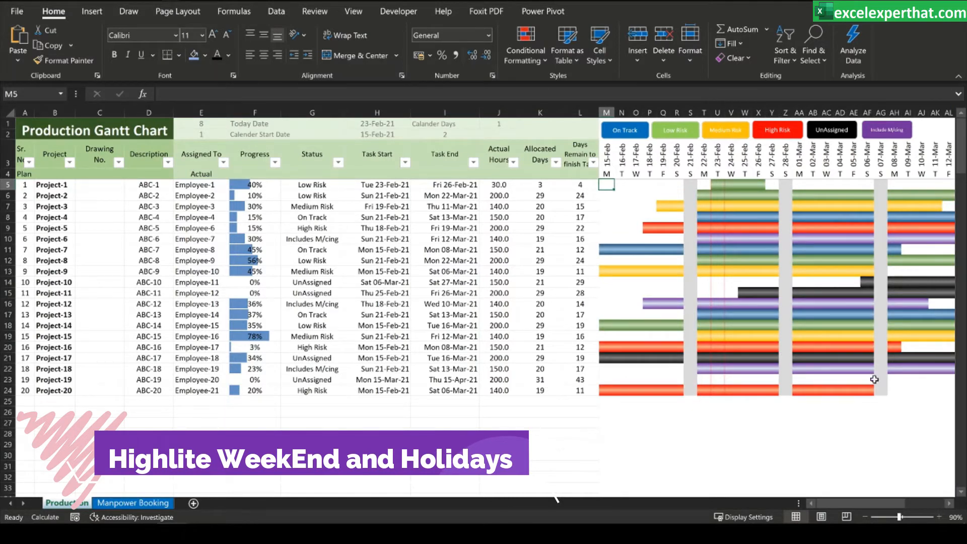
left_click(525, 51)
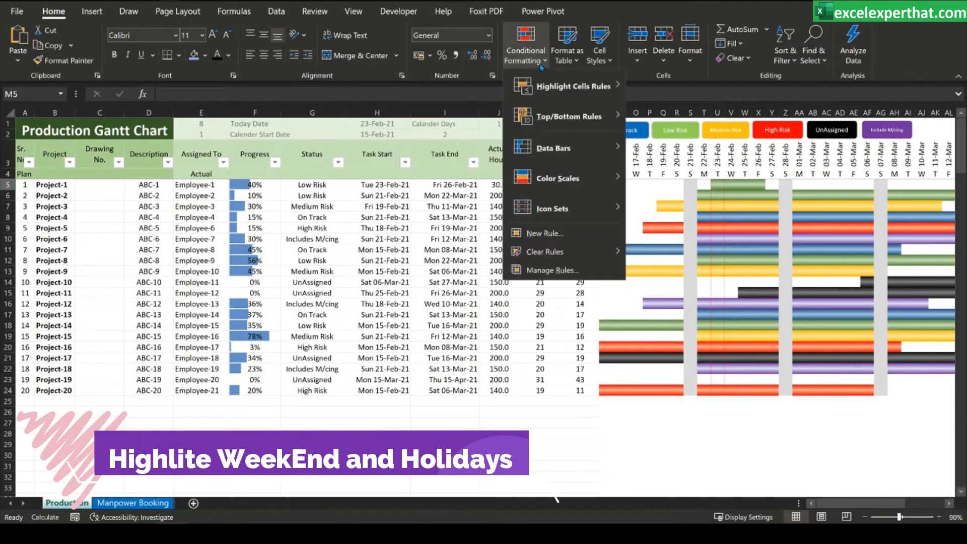
left_click(619, 270)
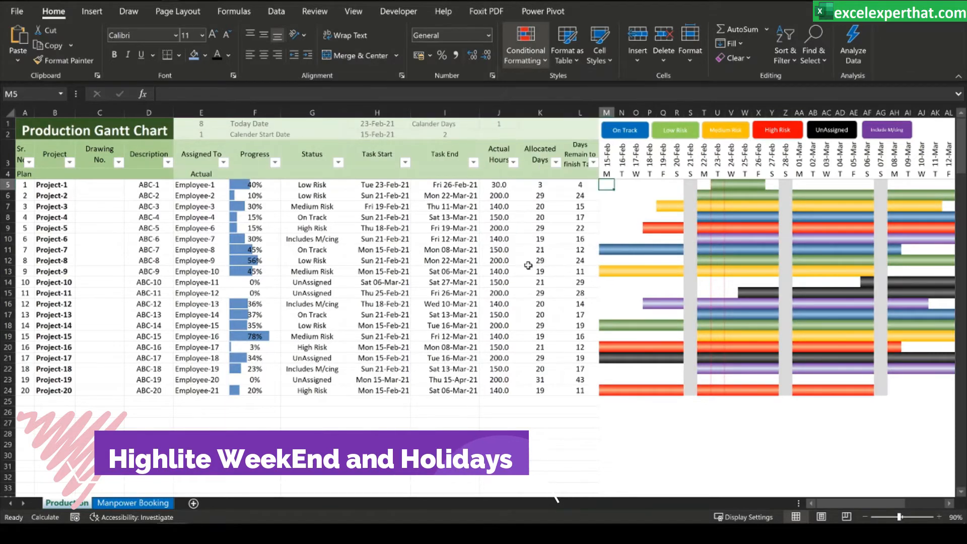
left_click(86, 223)
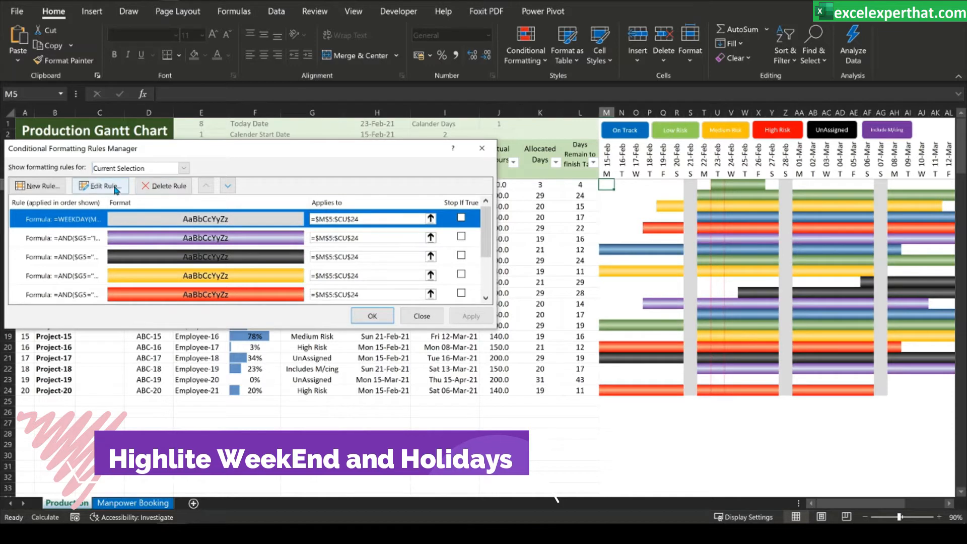
left_click(228, 186)
left_click(228, 186)
left_click(228, 186)
left_click(227, 185)
left_click(227, 186)
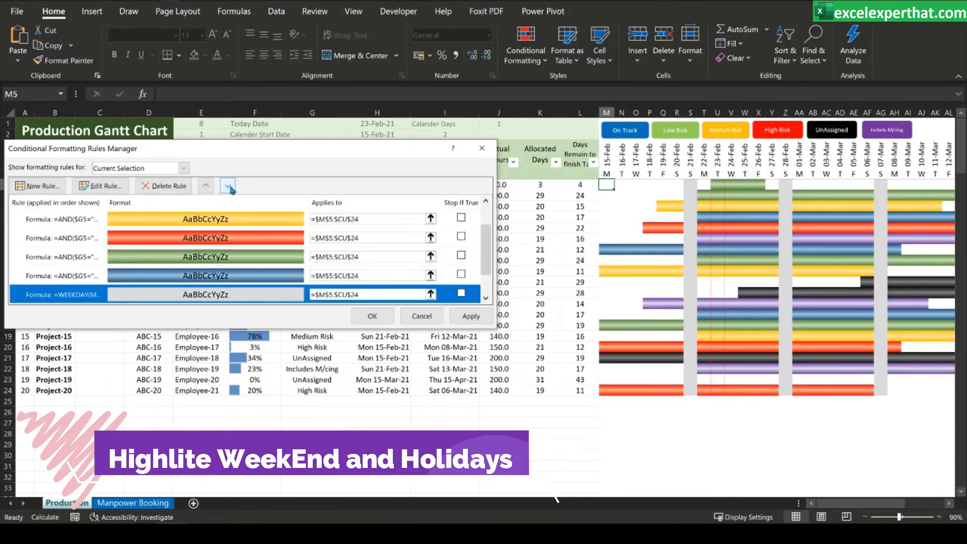
left_click(228, 186)
left_click(228, 186)
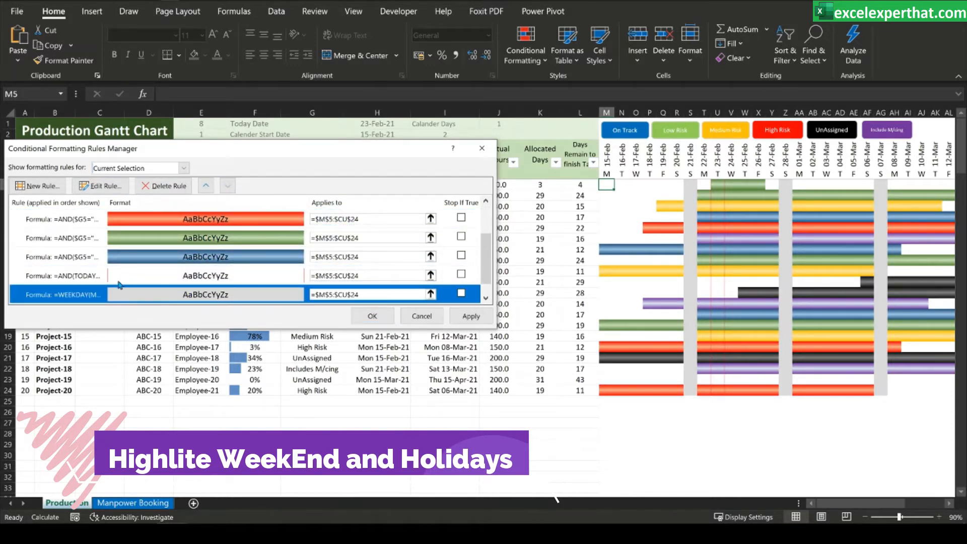
left_click(463, 318)
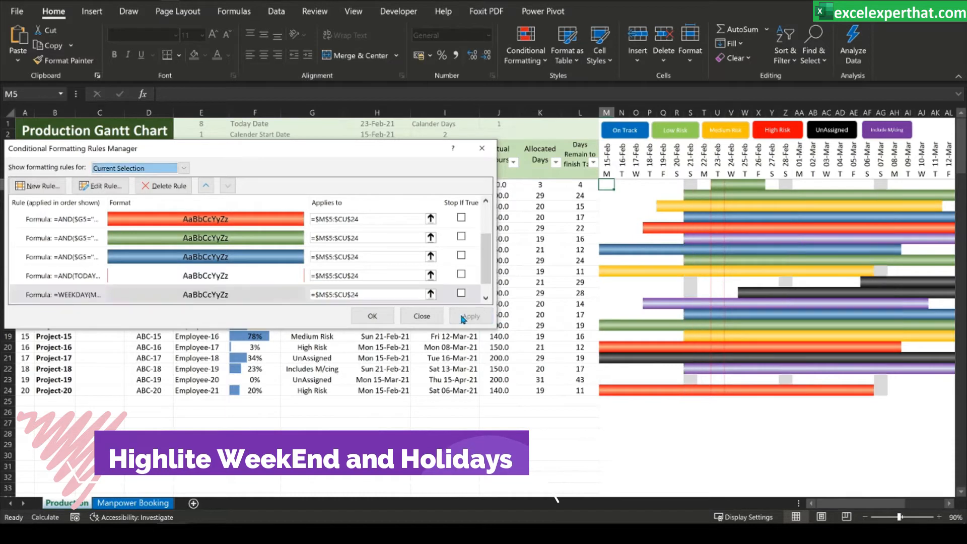
scroll(258, 228, "up", 1)
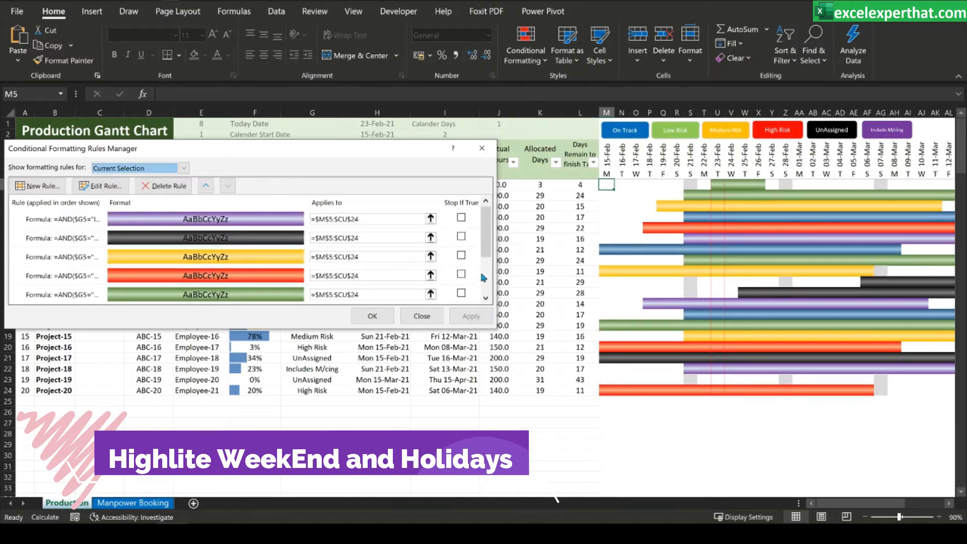
left_click(372, 316)
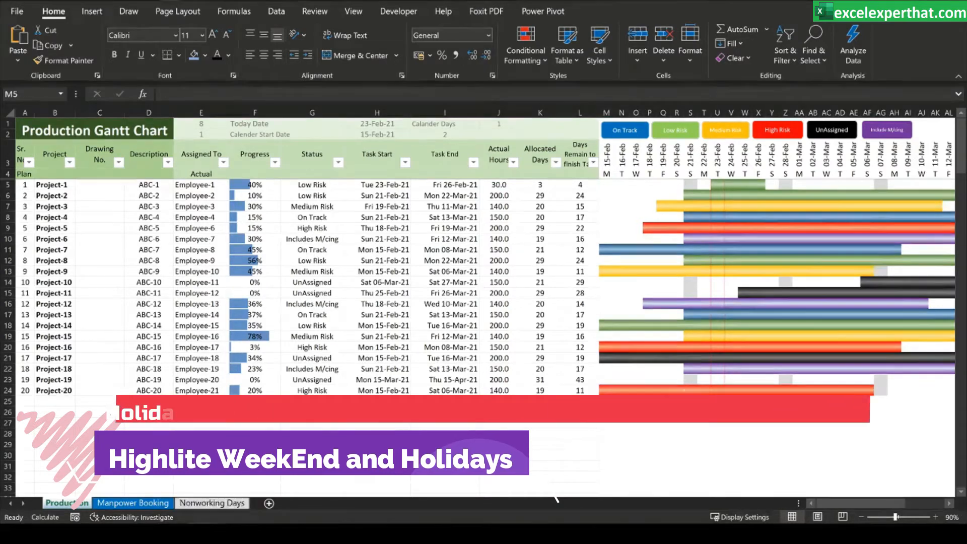
Step: Examine the holiday dates in A3:A14 on the Nonworking Days sheet, and return to the Production sheet
left_click(606, 186)
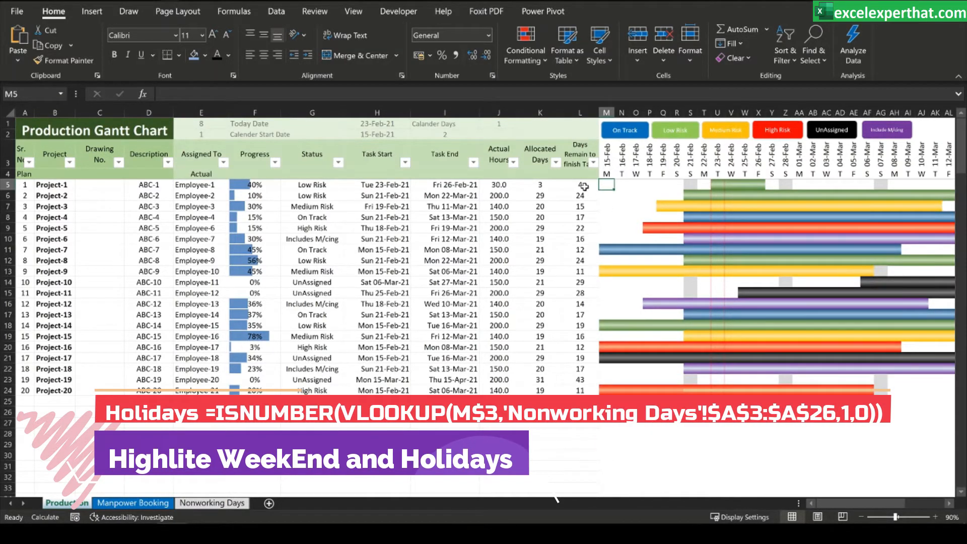
left_click(207, 503)
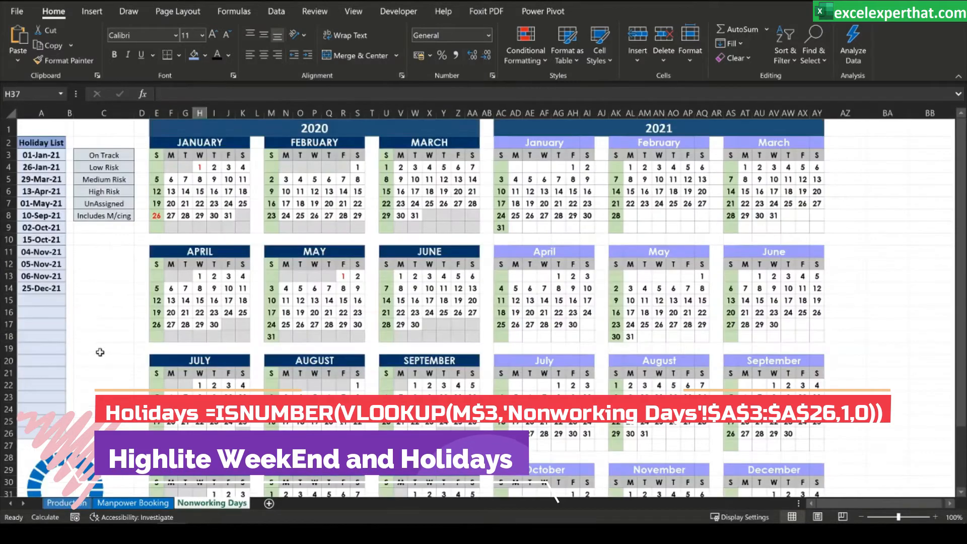
left_click(53, 155)
key("shift+Down")
key("shift+Down")
key("shift+Down")
key("shift+Down")
key("shift+Down")
key("shift+Down")
key("shift+Down")
key("shift+Down")
key("shift+Down")
key("shift+Down")
key("shift+Down")
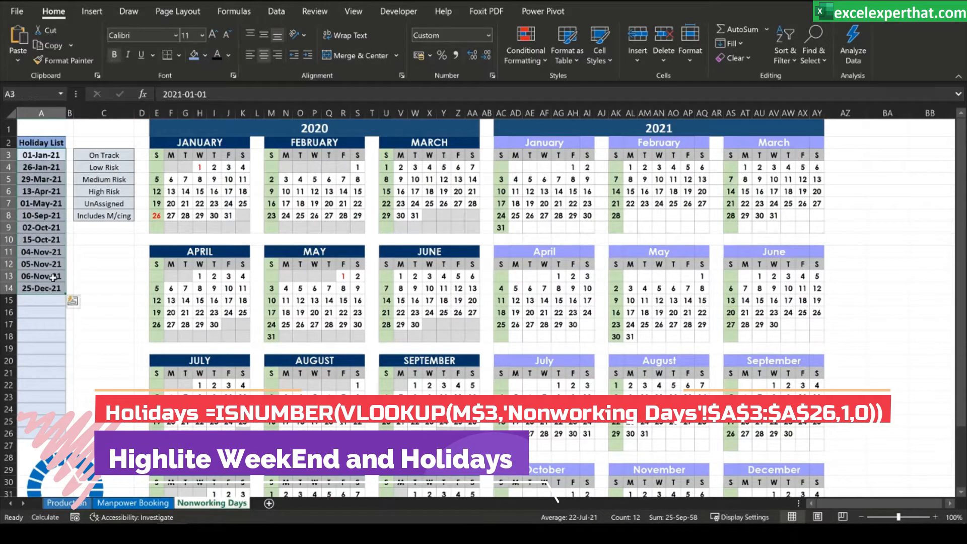
left_click(67, 503)
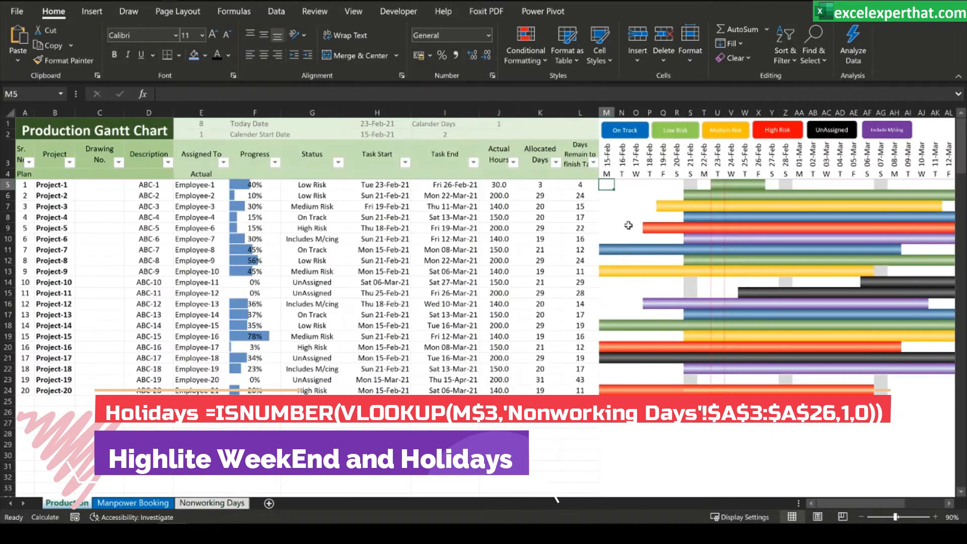
Step: Start another formula-based conditional formatting rule for M5 with =ISNUMBER(VLOOKUP(M$3,'Nonworking Days'!$A$3:$A$26,1,0))
left_click(544, 63)
left_click(549, 266)
left_click(41, 186)
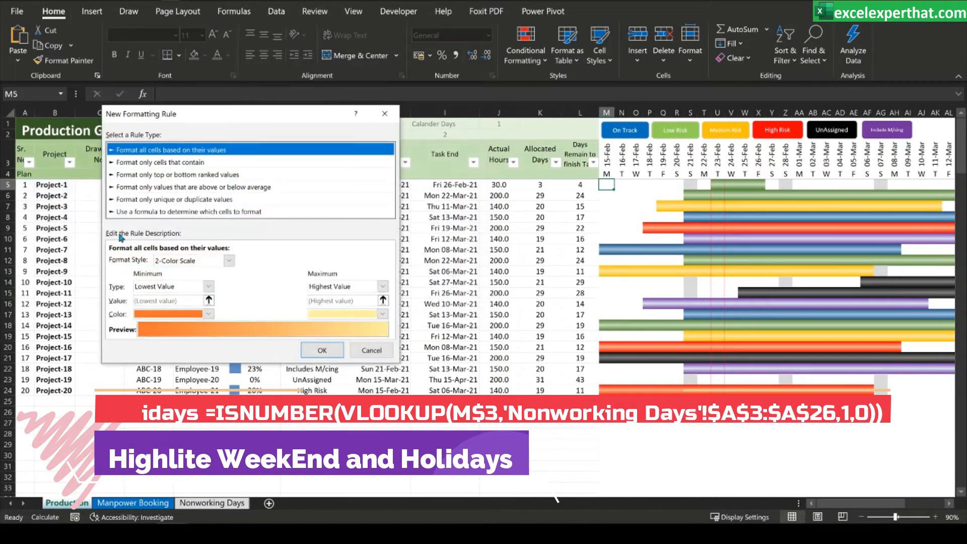
left_click(173, 212)
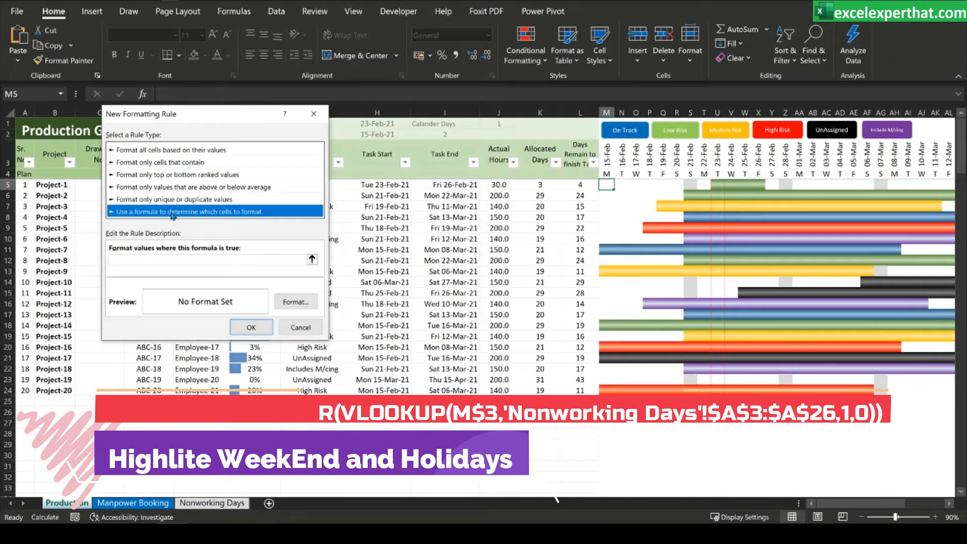
left_click(209, 257)
type("=ISNUMBER(VLOOKUP(M$3,'Nonworking Days'!$A$3:$A$26,1,0))")
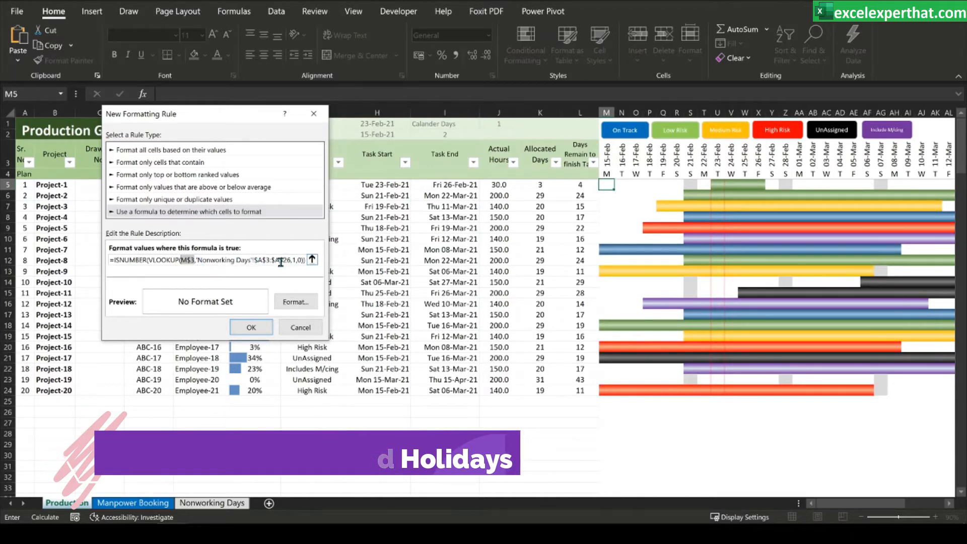
Step: Replace the lookup range in the holiday formula by picking A3:A26 on the Nonworking Days sheet
left_click_drag(196, 263, 294, 261)
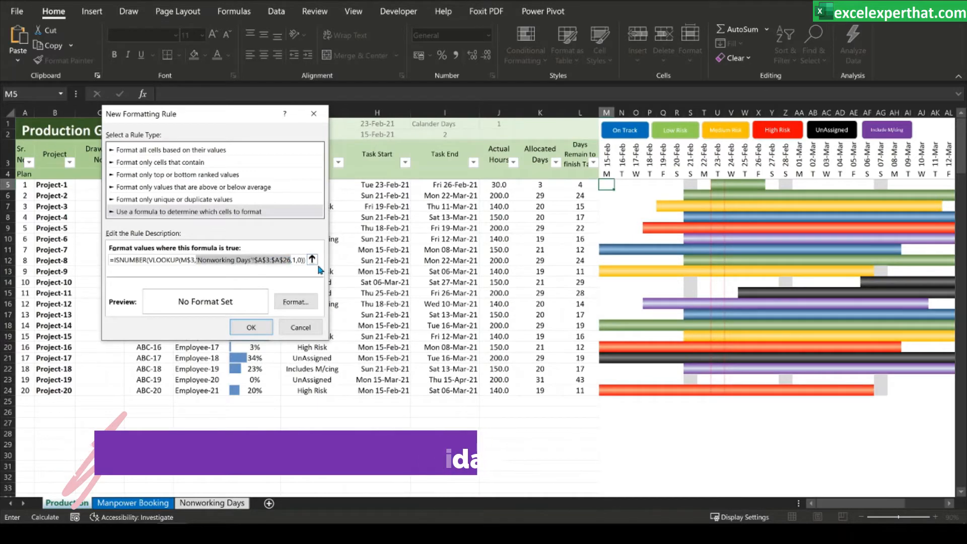
key("Delete")
left_click(200, 504)
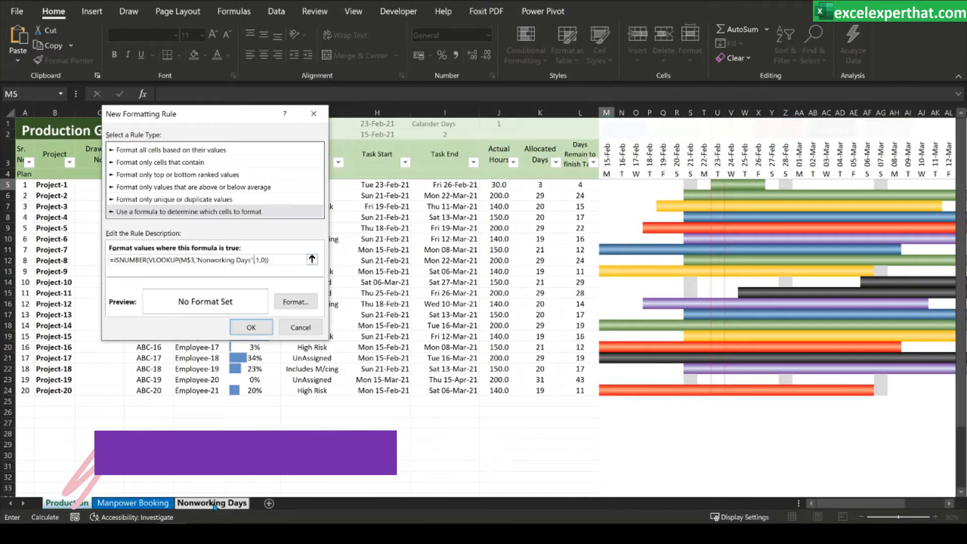
left_click_drag(43, 155, 31, 434)
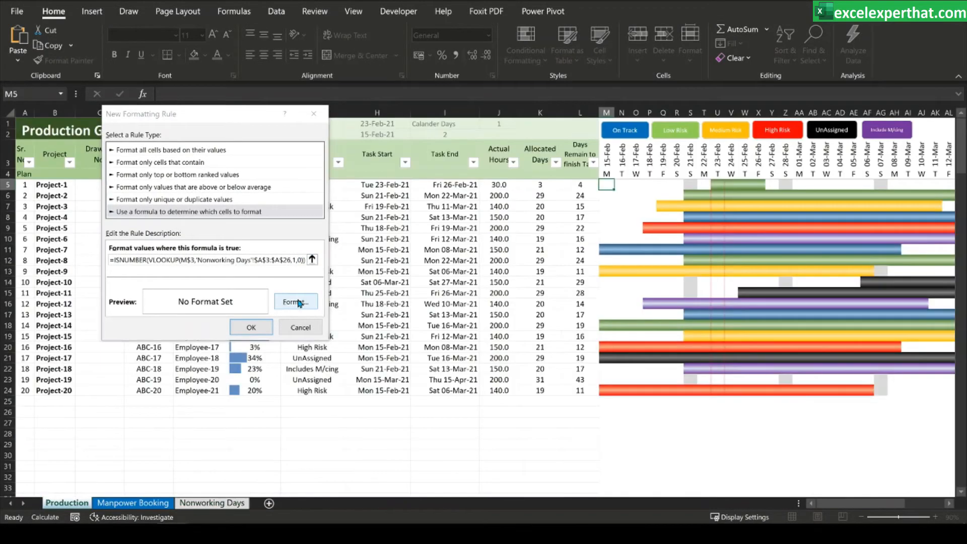
Step: Give the holiday rule a solid dark grey fill and create the rule
left_click(297, 302)
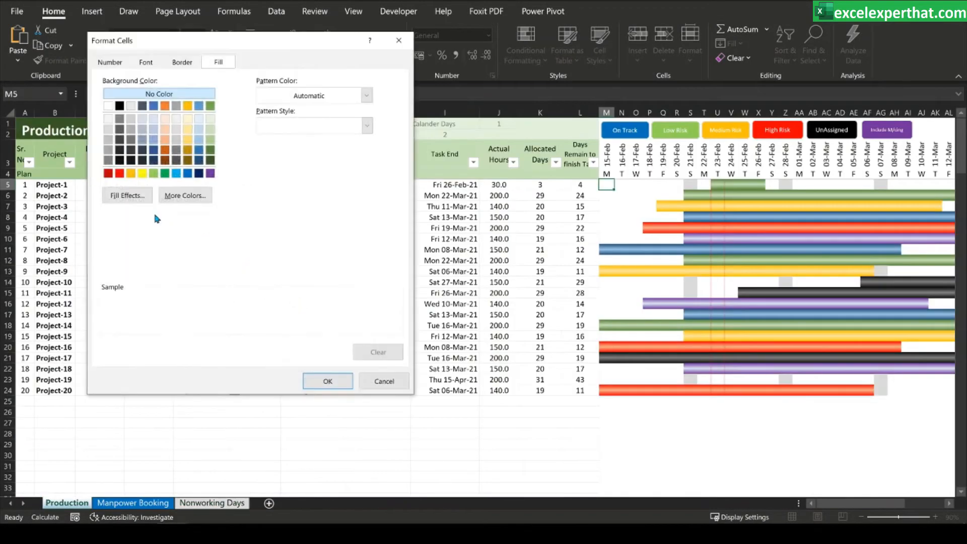
left_click(109, 160)
left_click(326, 380)
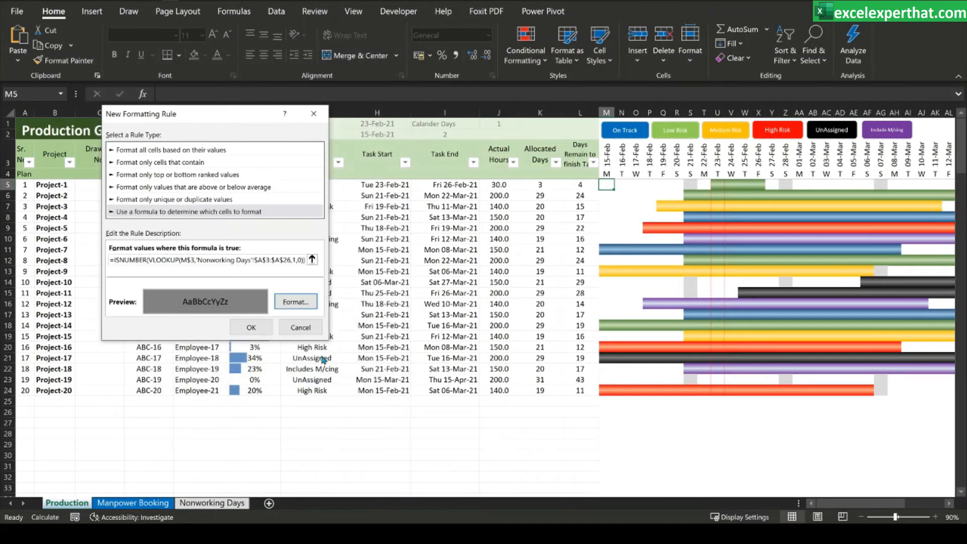
left_click(250, 328)
Step: Set the holiday rule's range to =$M$5:$CU$24, reusing the range of the rule below it, and apply it
left_click(367, 237)
key("ctrl+c")
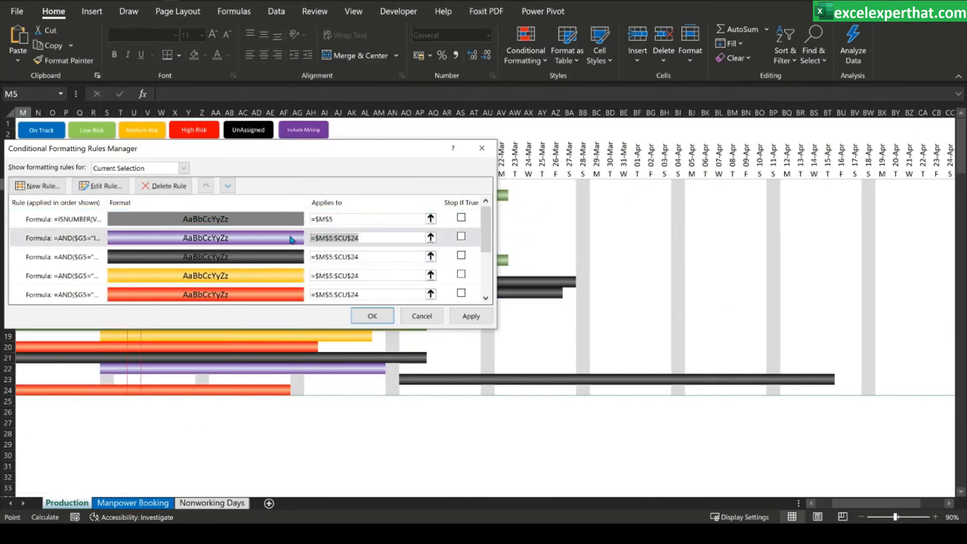
left_click(340, 219)
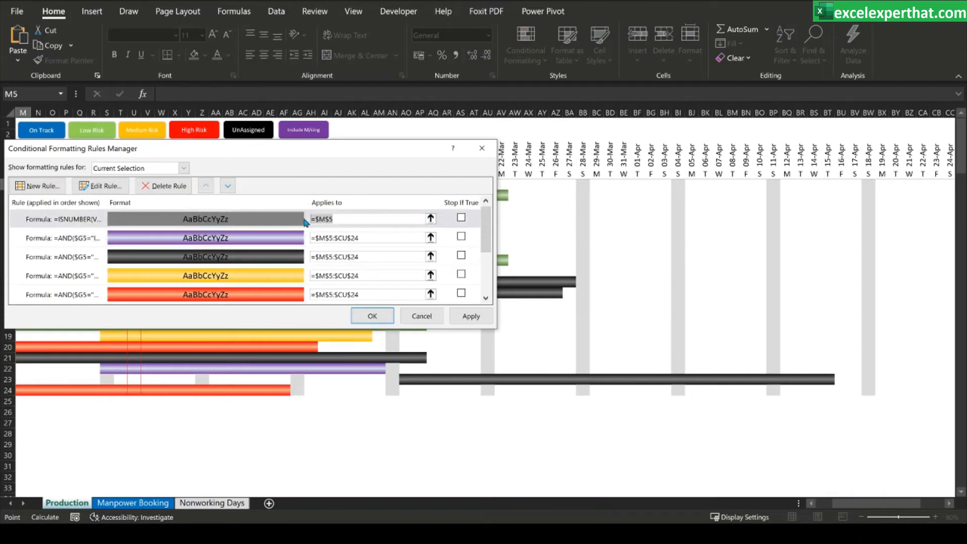
key("ctrl+v")
left_click(465, 321)
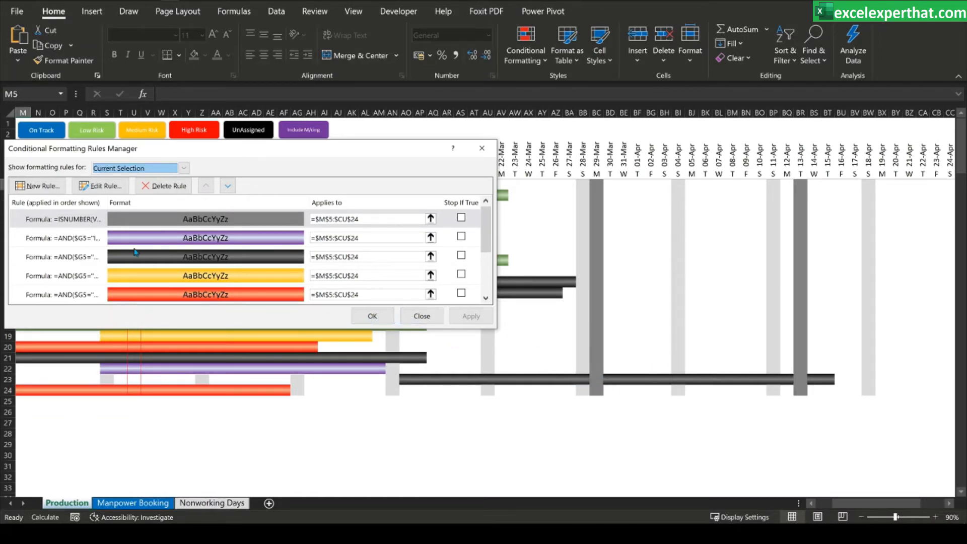
Step: Move the ISNUMBER holiday rule to the end of the order, below the WEEKDAY rule, and apply and close the rules manager
left_click(70, 222)
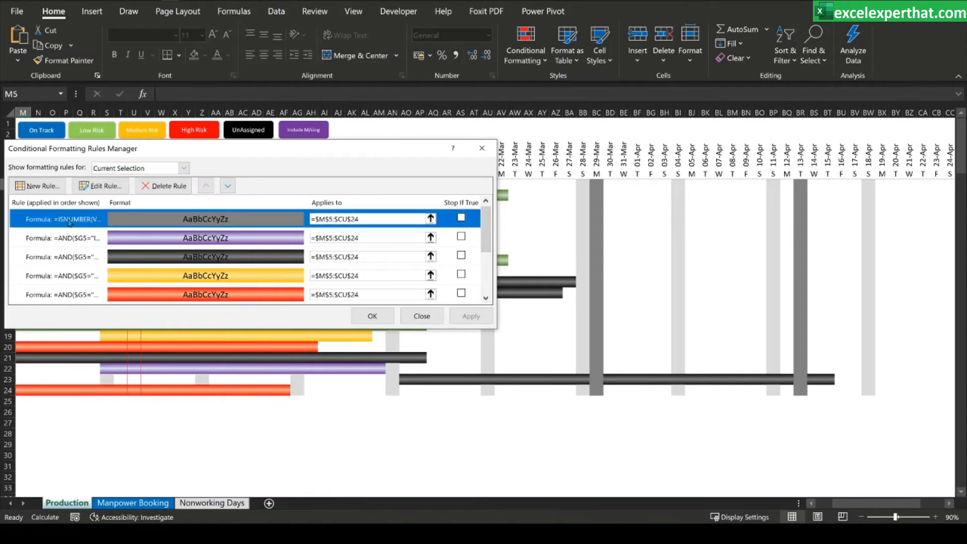
left_click(227, 187)
left_click(228, 187)
left_click(228, 187)
left_click(229, 189)
left_click(230, 189)
left_click(230, 190)
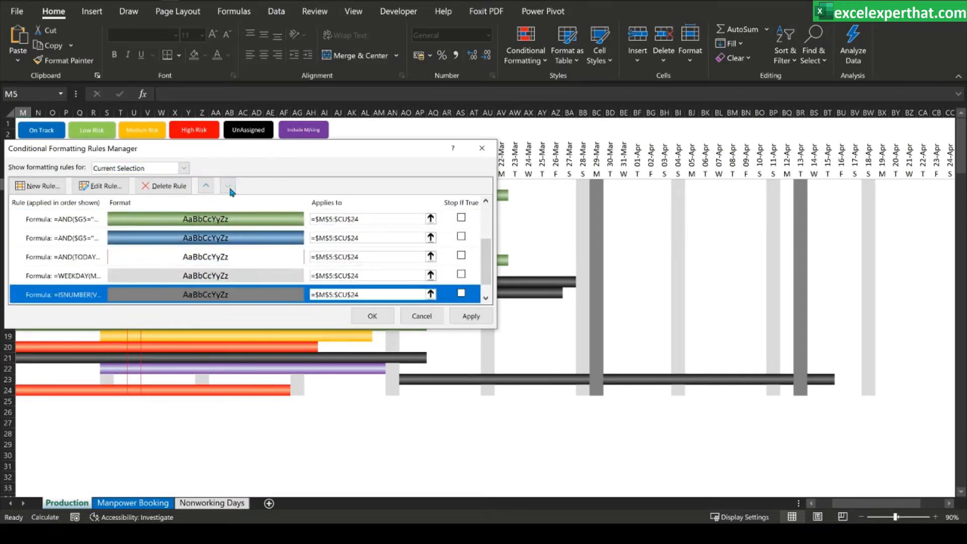
left_click(470, 315)
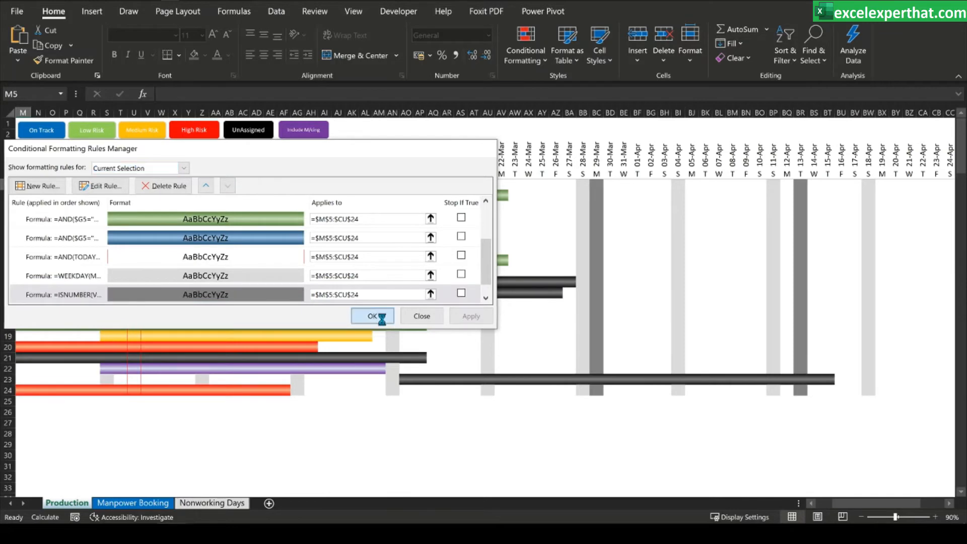
left_click(375, 317)
Step: Set the status of Project-1 to On Track and of Project-2 to High Risk
mouse_move(837, 504)
left_mouse_down()
mouse_move(826, 504)
mouse_move(844, 503)
left_mouse_up()
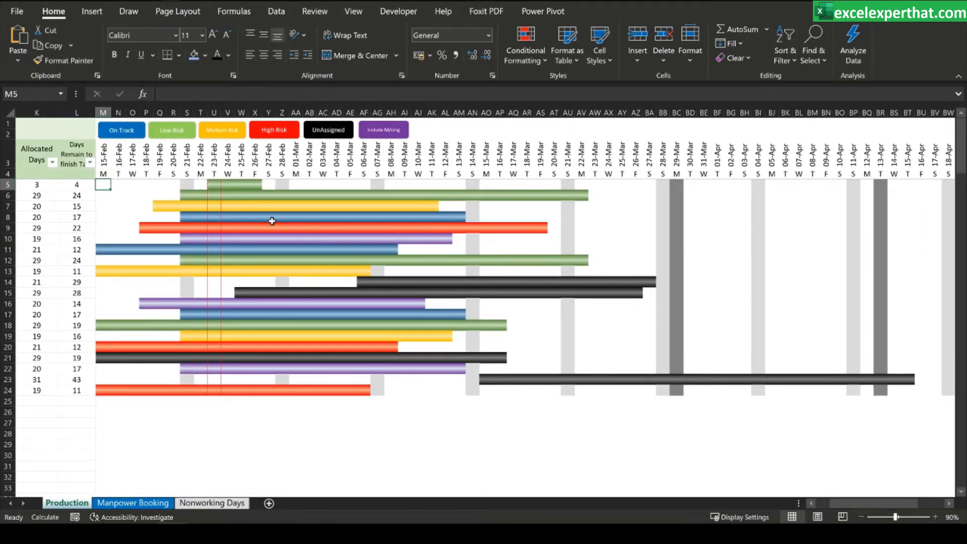
left_click_drag(859, 503, 845, 504)
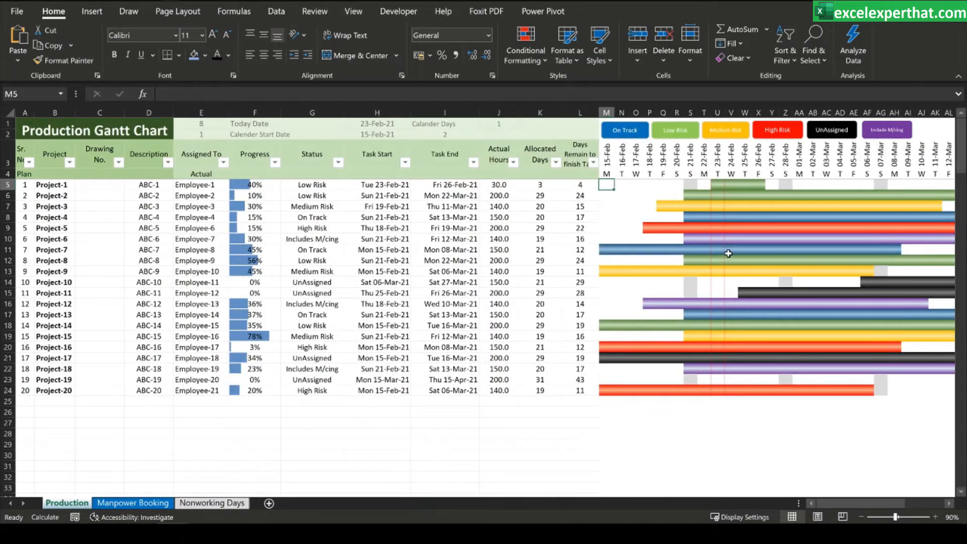
left_click(322, 185)
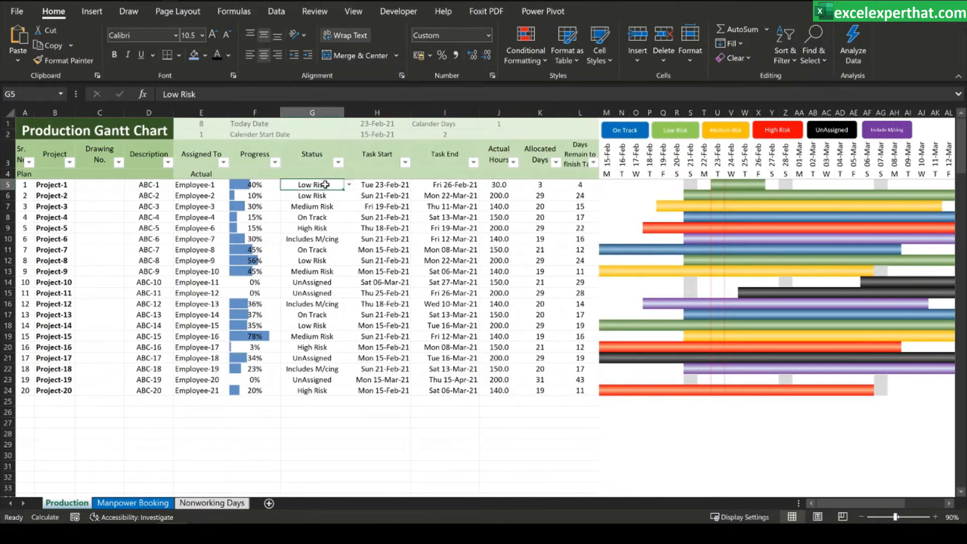
left_click(349, 185)
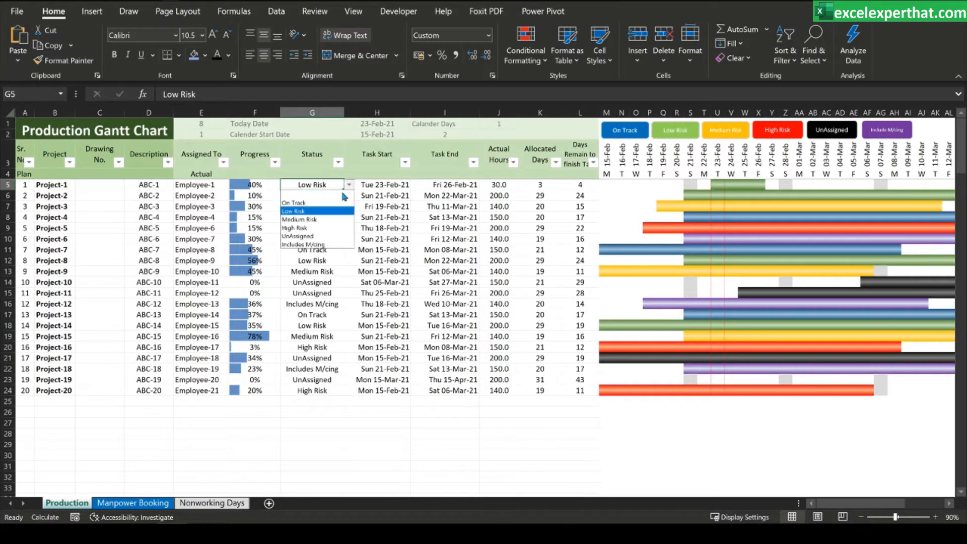
left_click(313, 196)
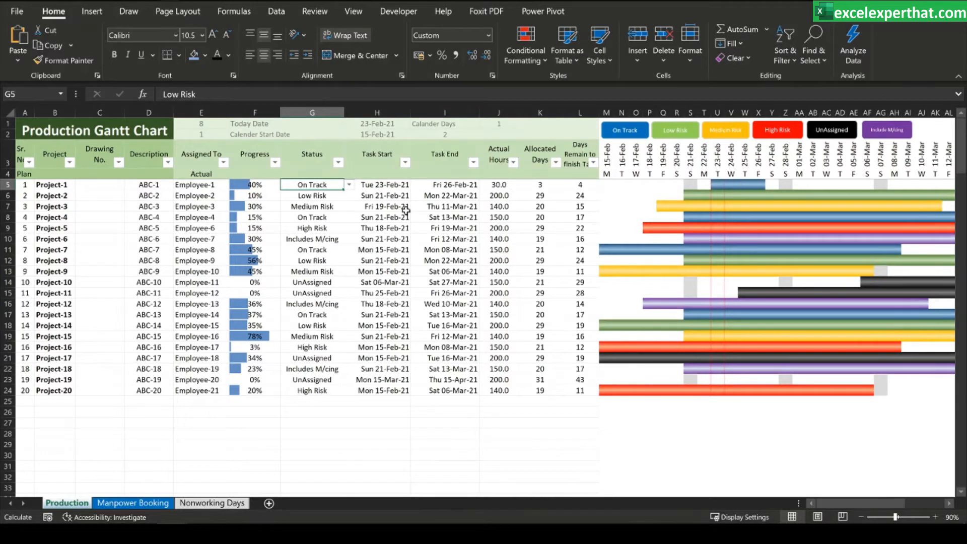
left_click(327, 197)
left_click(349, 196)
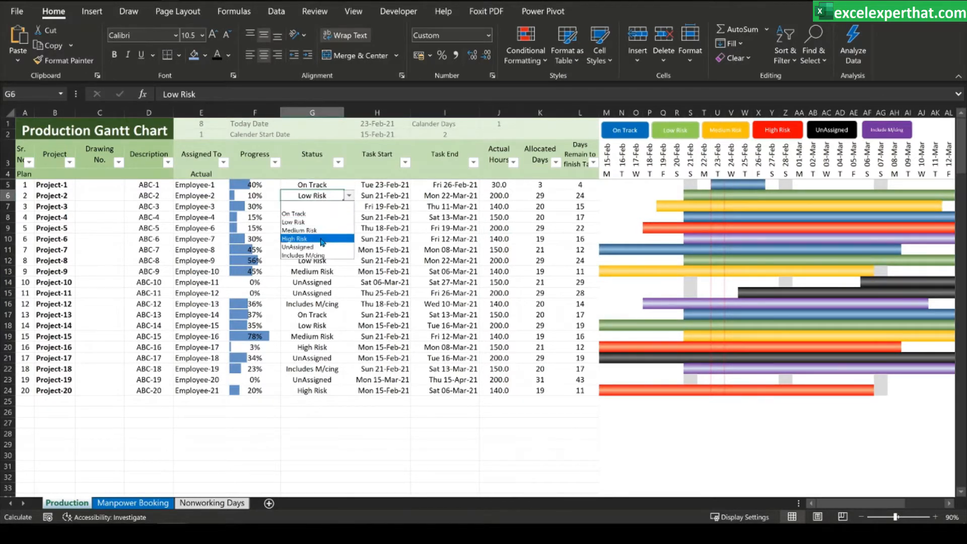
left_click(325, 244)
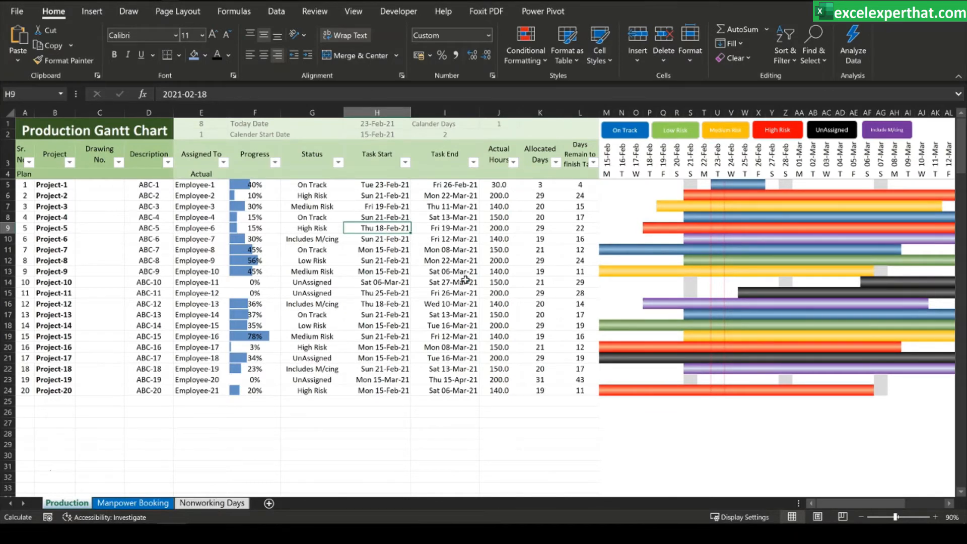
left_click(262, 185)
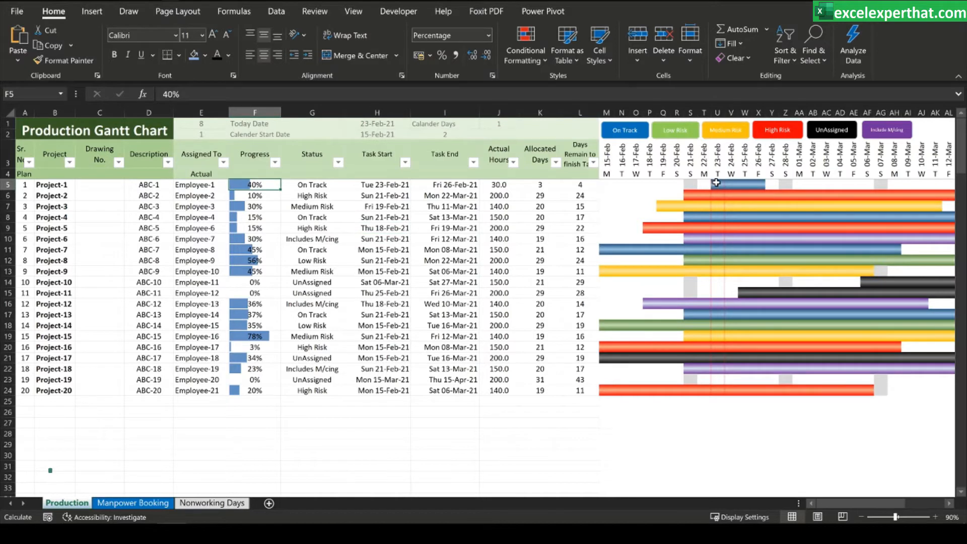
left_click_drag(717, 182, 759, 184)
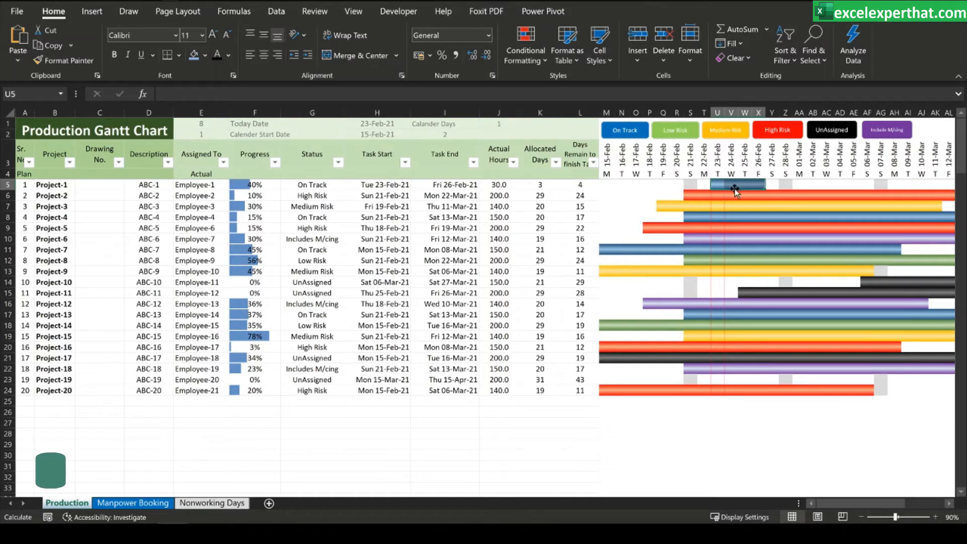
left_click_drag(687, 195, 760, 196)
left_click_drag(667, 209, 741, 205)
Step: Start a new formula-based conditional formatting rule for M5 with =AND(Date>=Task_Start,Date<=Task_Start+Task_Progress*(Task_End-Task_Start+1)-1)
left_click(609, 188)
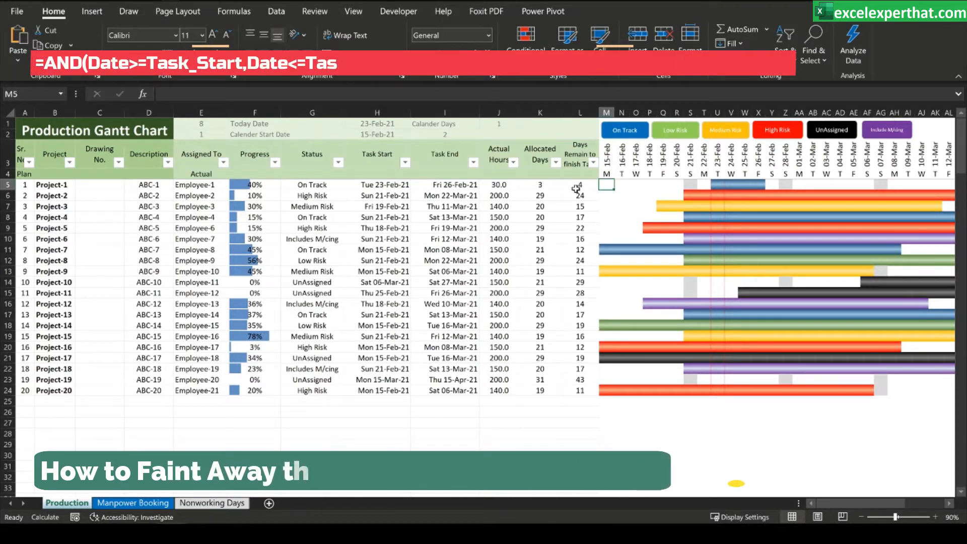
left_click(525, 37)
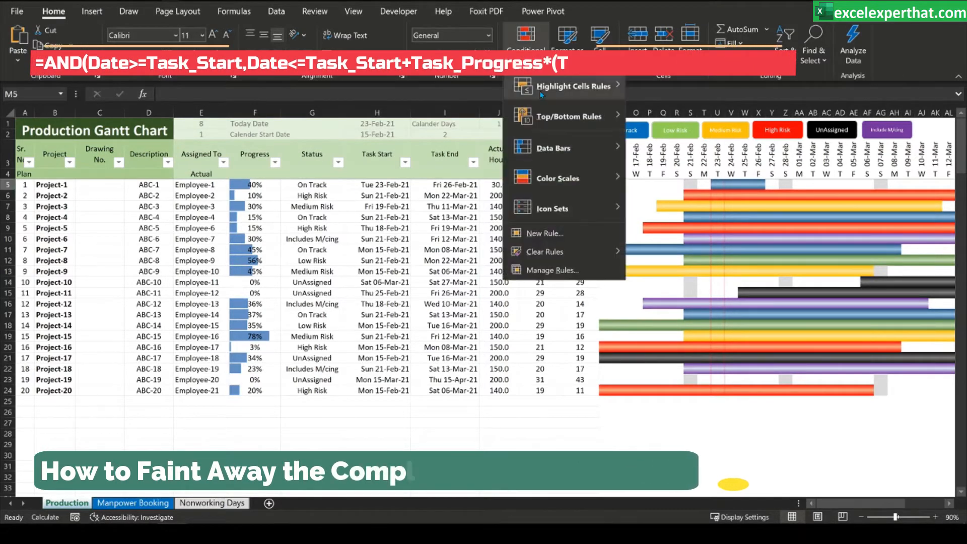
left_click(552, 270)
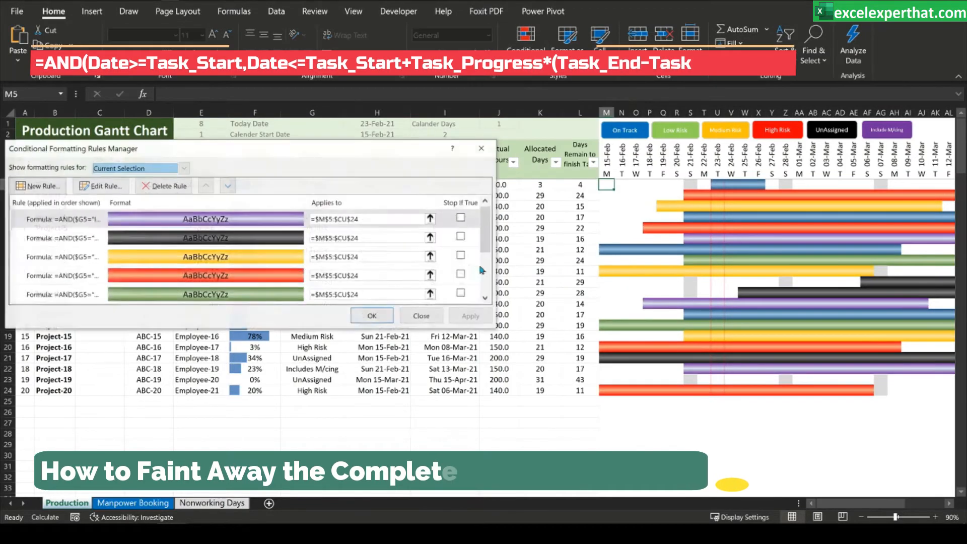
left_click(50, 186)
left_click(164, 211)
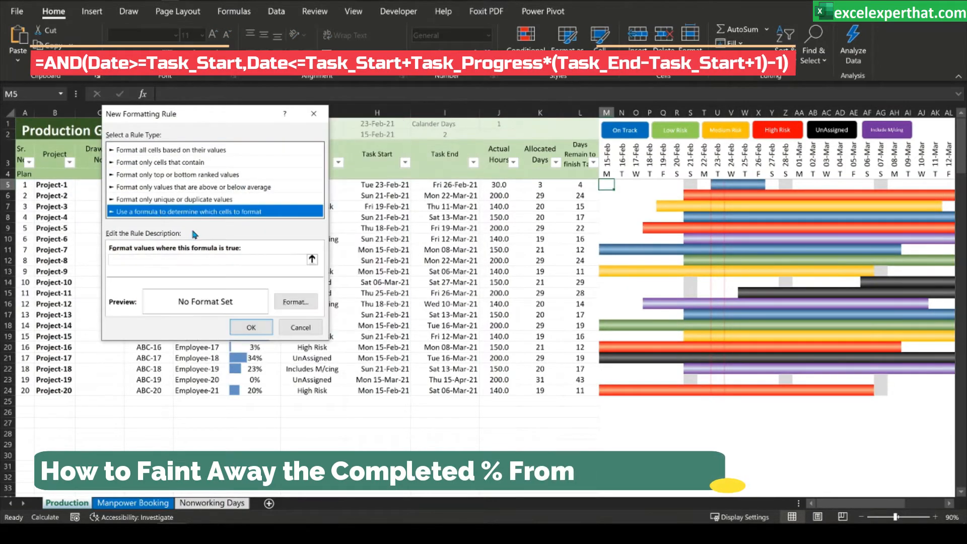
left_click(242, 259)
type("=AND(Date>=Task_Start,Date<=Task_Start+Task_Progress*(Task_End-Task_Start+1)-1)")
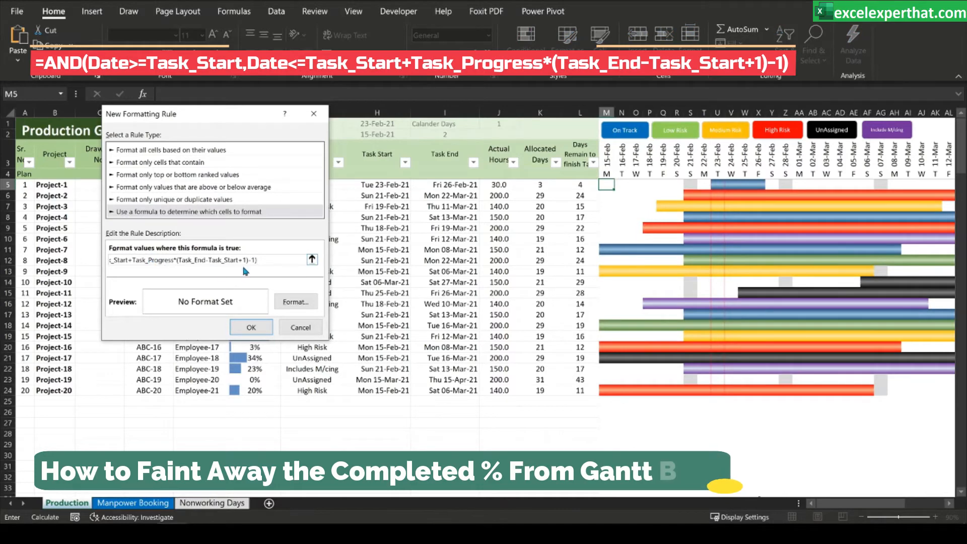
left_click_drag(277, 261, 48, 262)
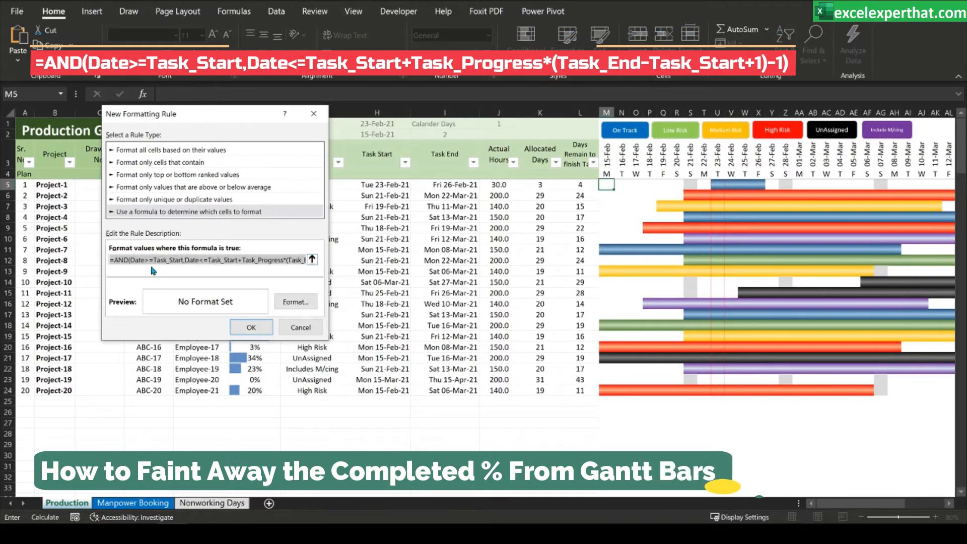
left_click_drag(225, 114, 475, 220)
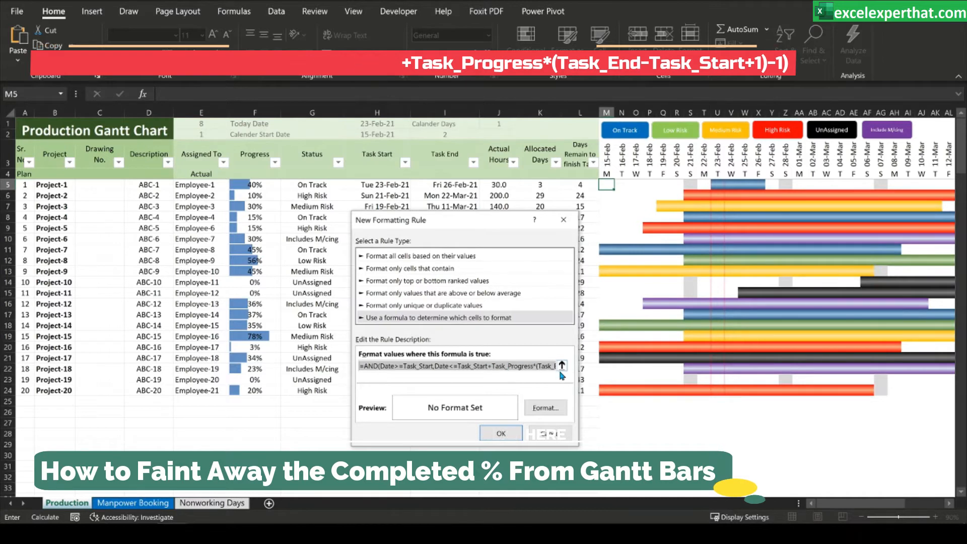
left_click_drag(496, 368, 586, 366)
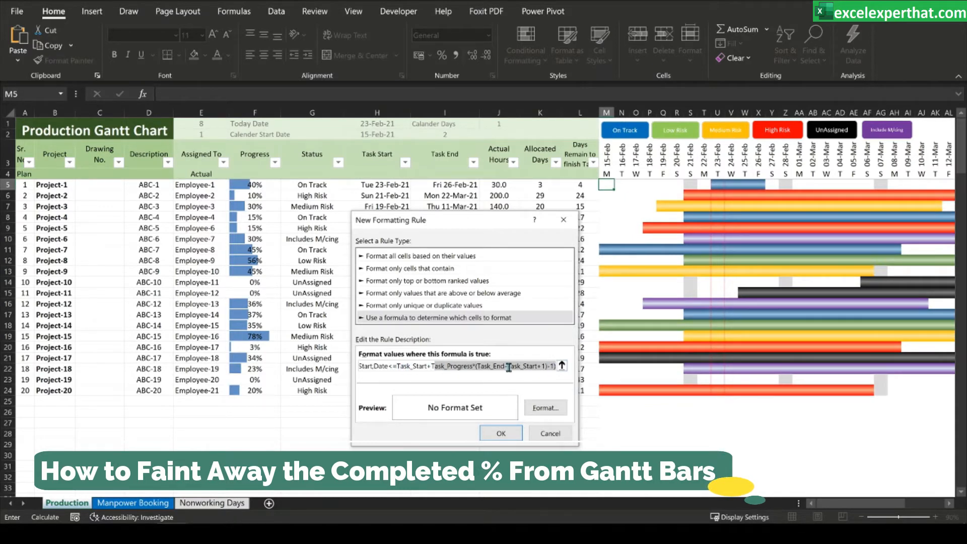
left_click(390, 367)
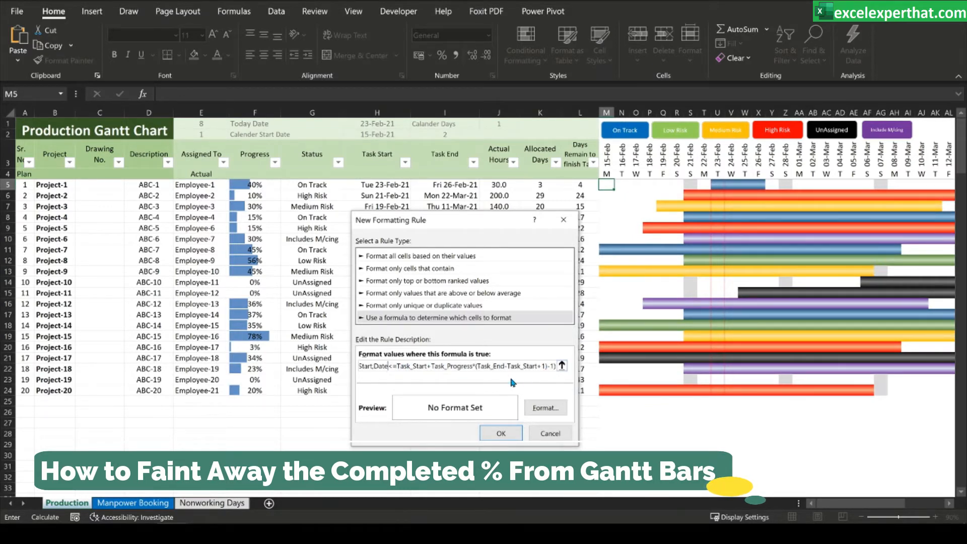
Step: Give the progress rule a horizontal two-color gradient from grey edges to a light grey center, and create the rule
left_click(545, 408)
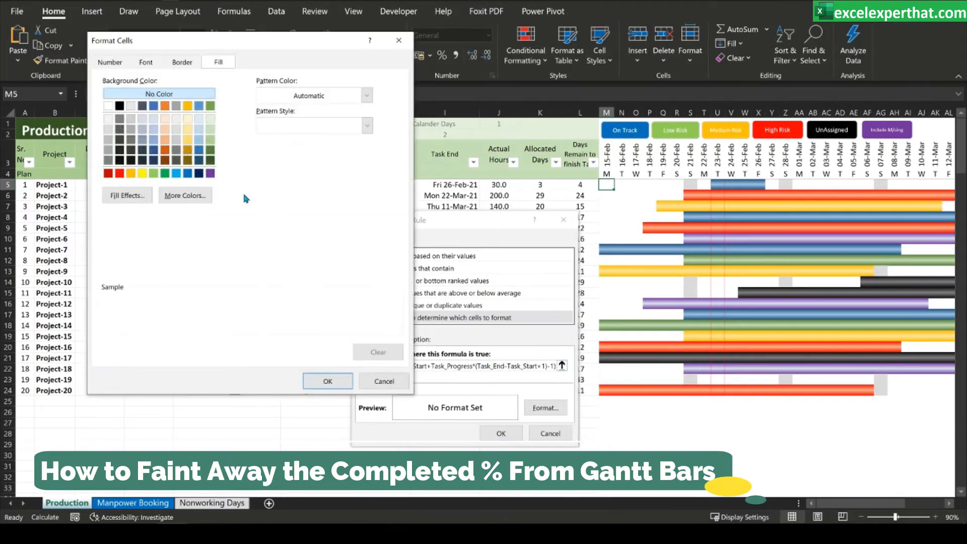
left_click(127, 195)
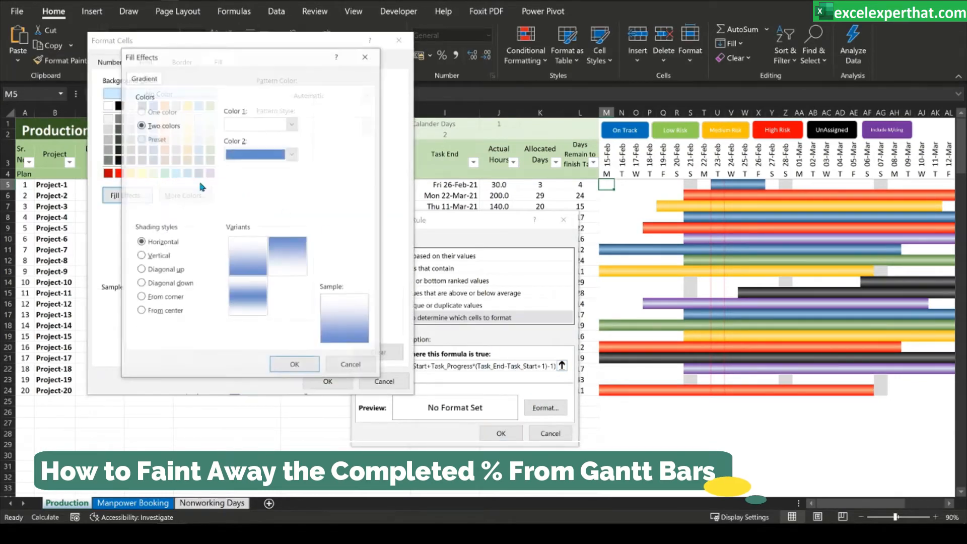
left_click(292, 123)
left_click(230, 194)
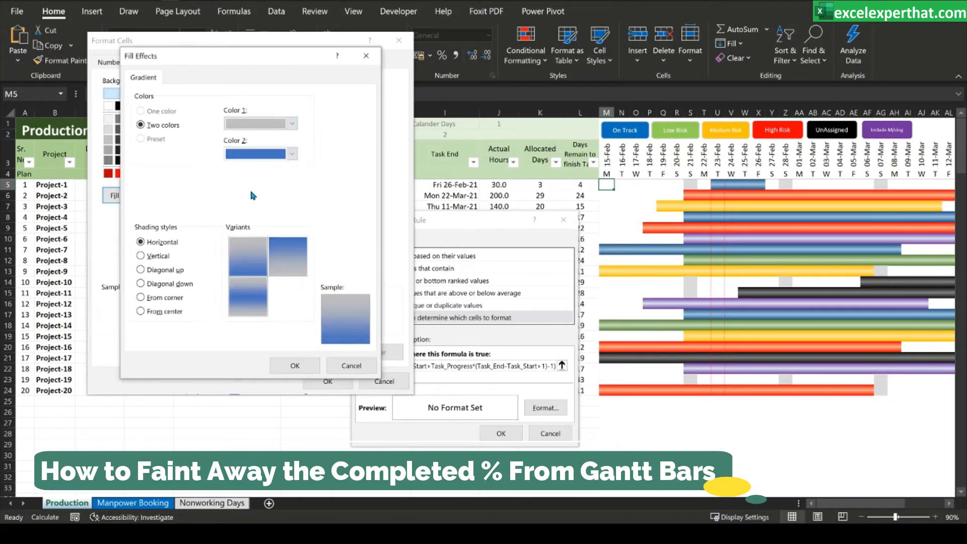
left_click(292, 153)
left_click(195, 177)
left_click(292, 154)
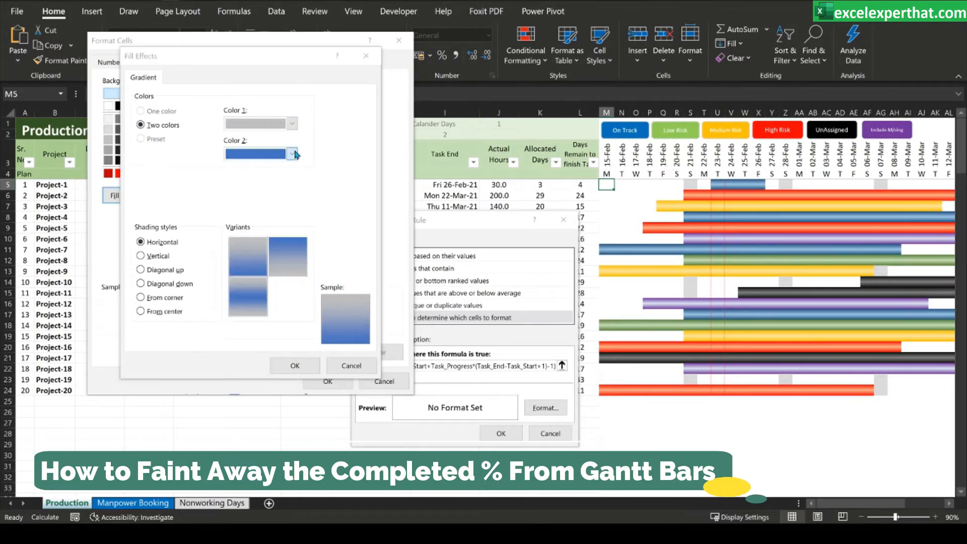
left_click(230, 203)
left_click(258, 302)
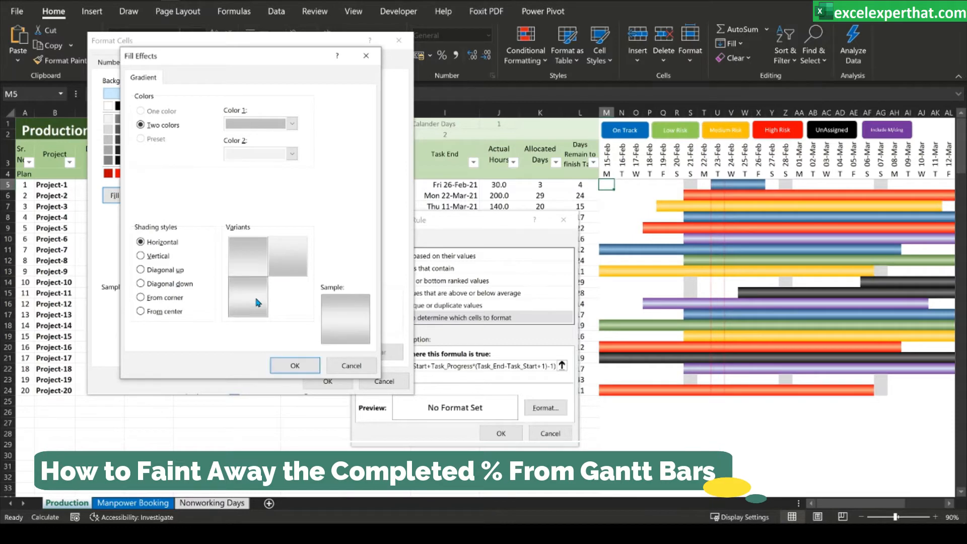
left_click(293, 363)
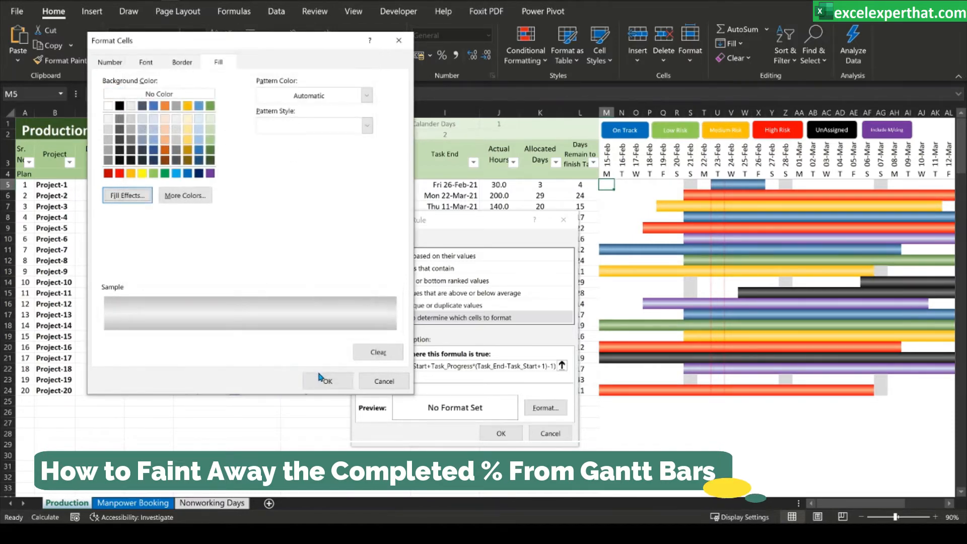
left_click(330, 379)
left_click(518, 434)
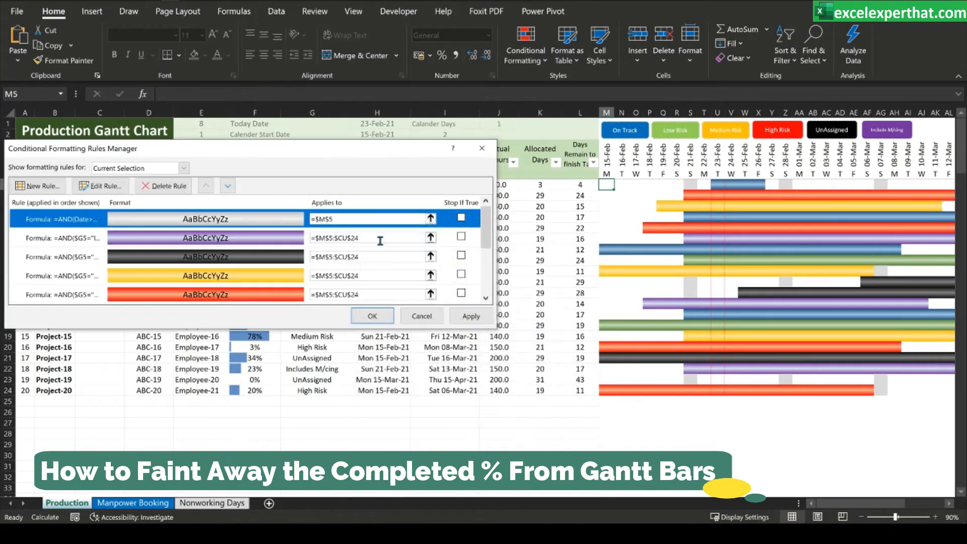
Step: Set the progress rule's range to =$M$5:$CU$24, copied from the purple rule below it
left_click(360, 239)
key("ctrl+c")
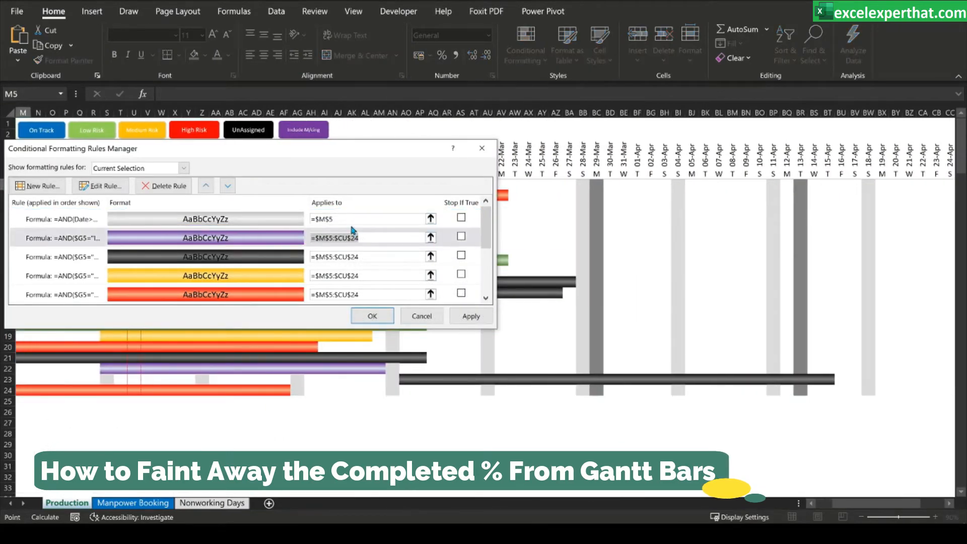
left_click(353, 219)
key("ctrl+v")
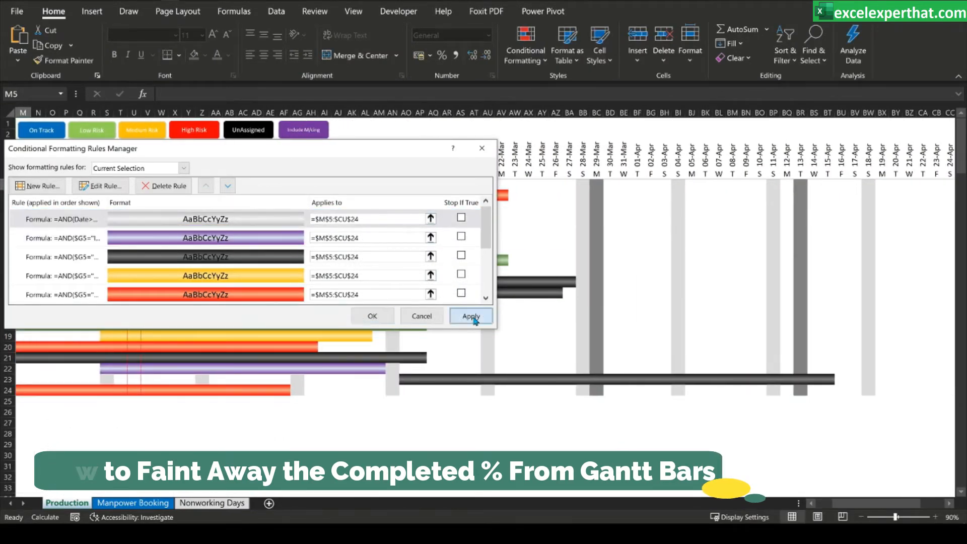
Step: Apply the progress rule to the Gantt chart area and close the rules manager
left_click(471, 315)
left_click(373, 316)
left_click_drag(866, 504, 843, 504)
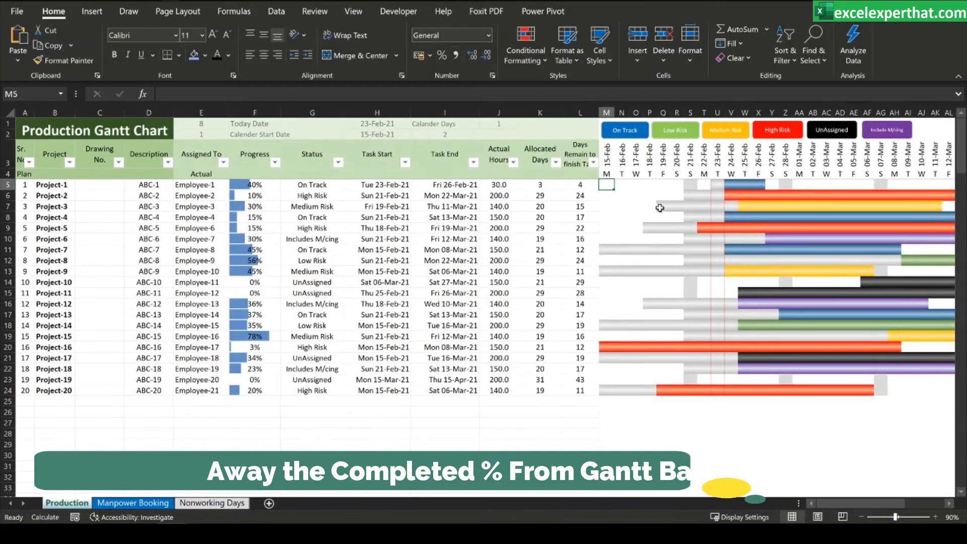
Step: Set the Progress of Project-1 to 90% and of Project-2 to 50%
left_click(263, 186)
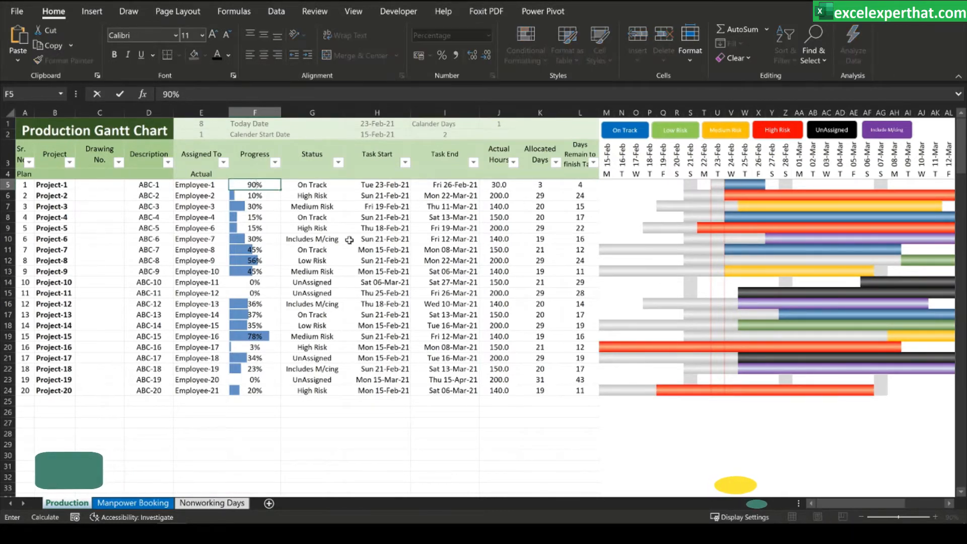
left_click(321, 237)
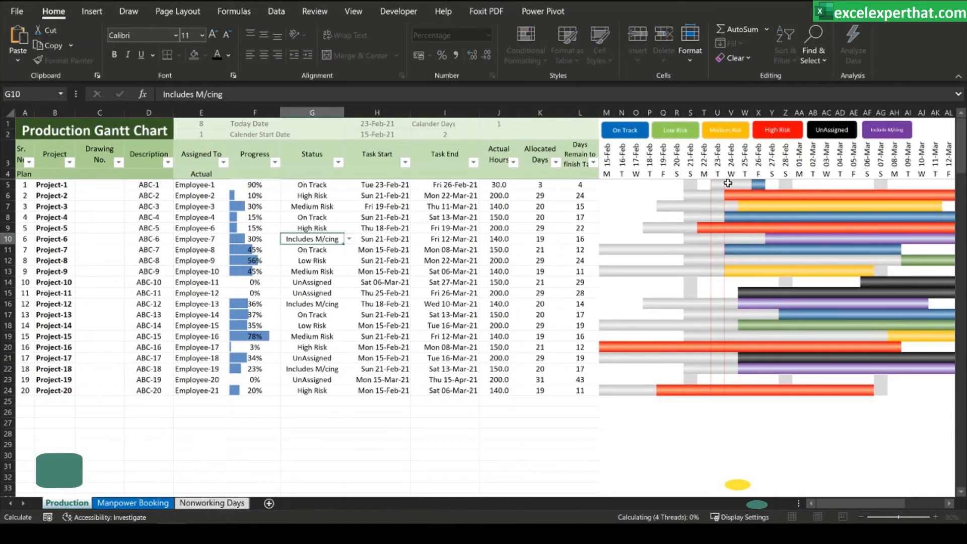
left_click(259, 205)
left_click(271, 186)
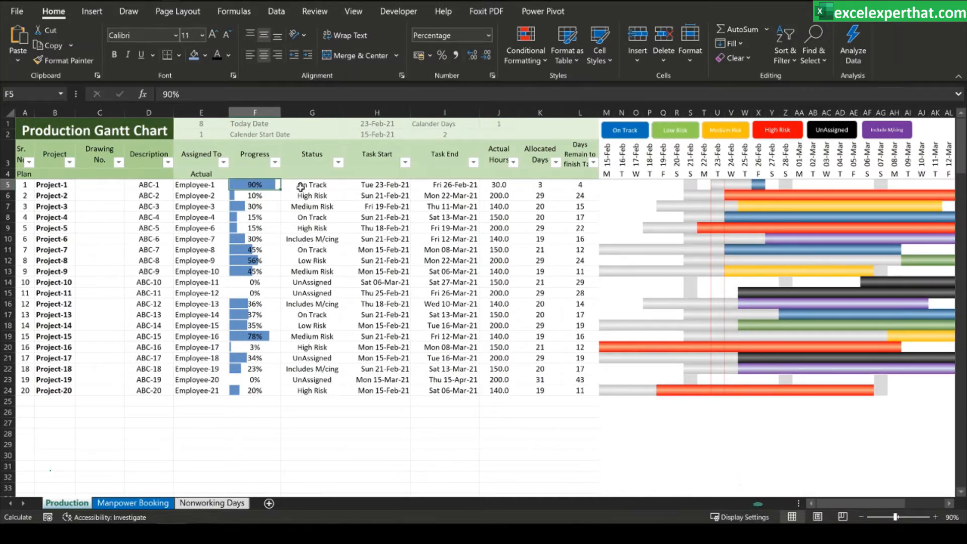
left_click(271, 196)
type("50")
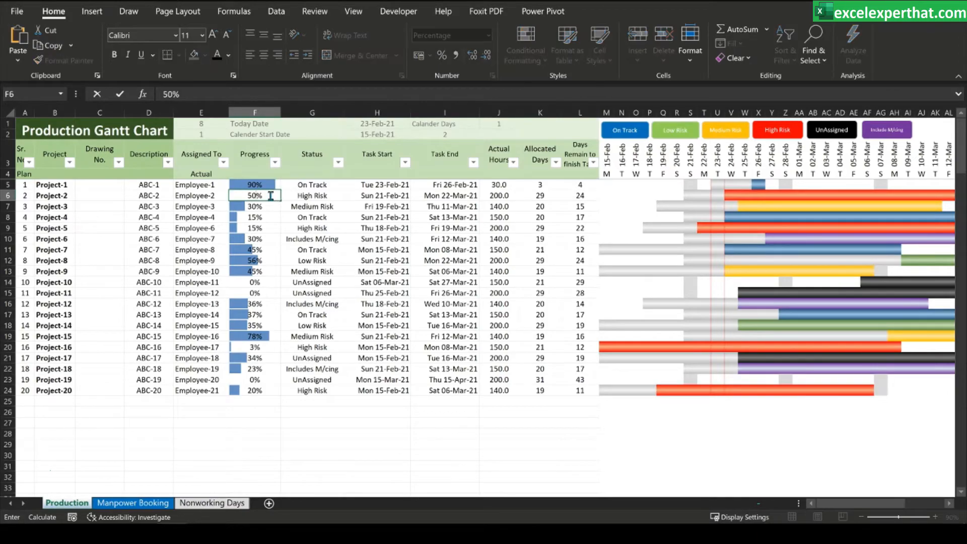
left_click(308, 225)
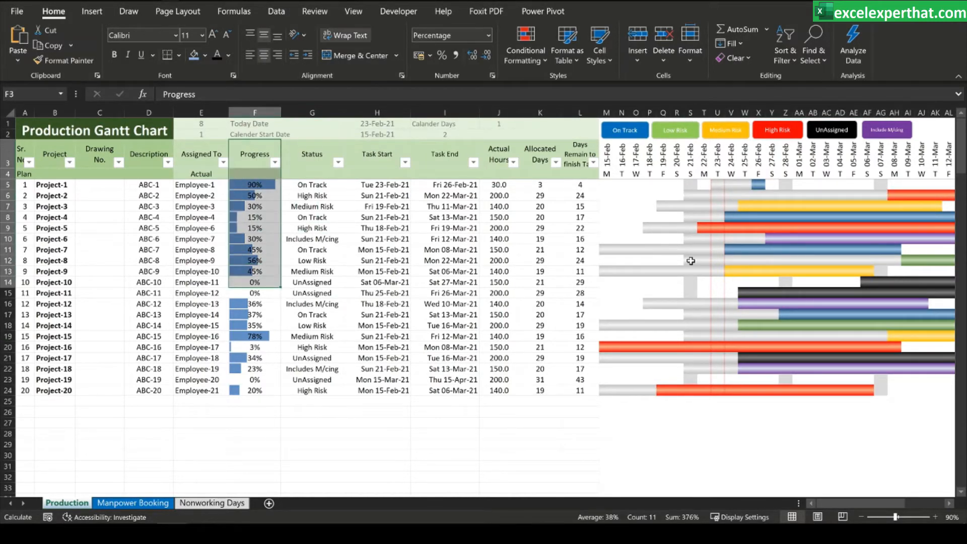
Step: Compare the faded progress of the Project-5, Project-16 and Project-20 bars against the 23-Feb date column
left_click(331, 240)
left_click(397, 227)
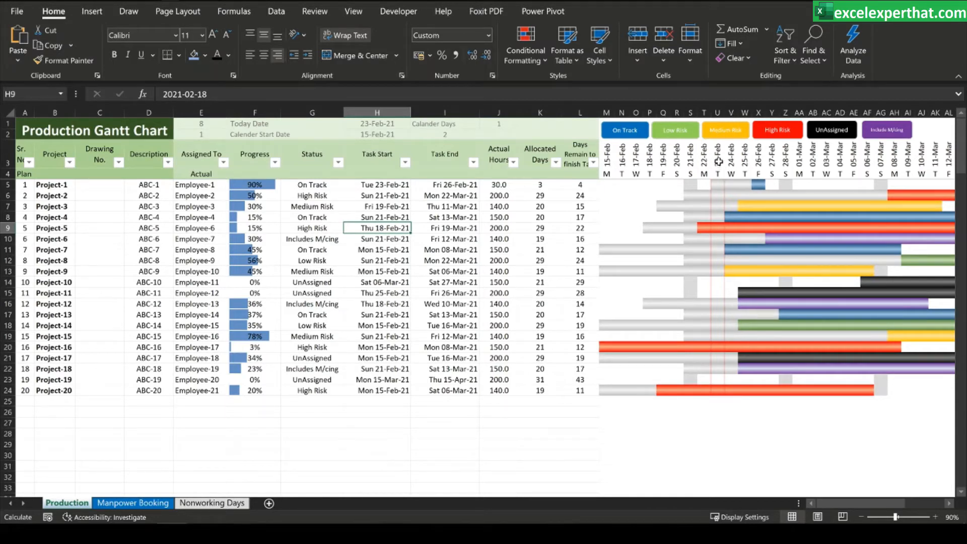
left_click(717, 112)
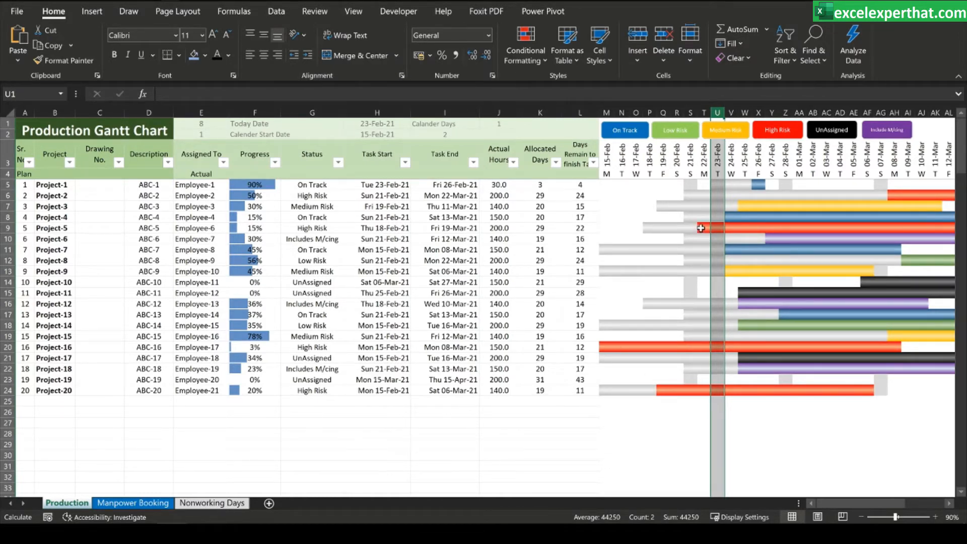
left_click(8, 228)
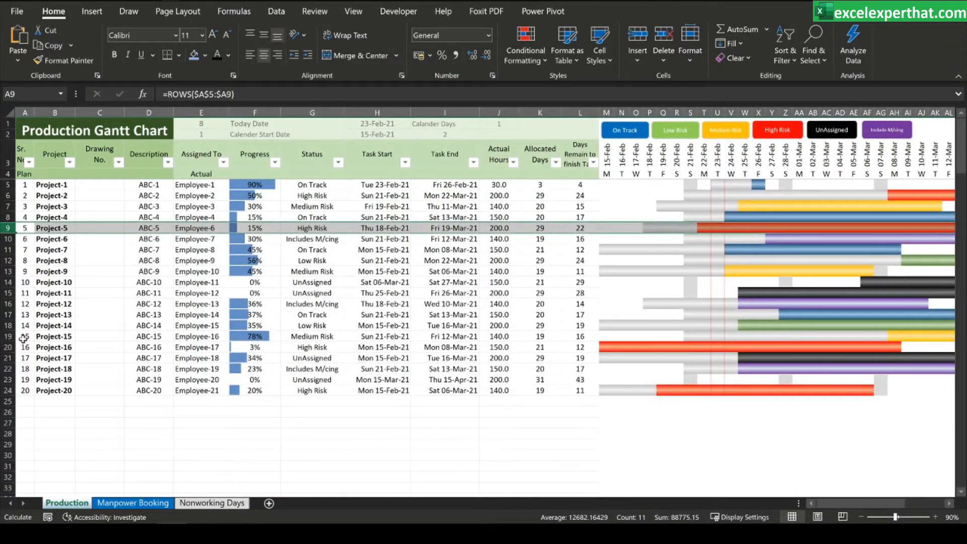
left_click(7, 347)
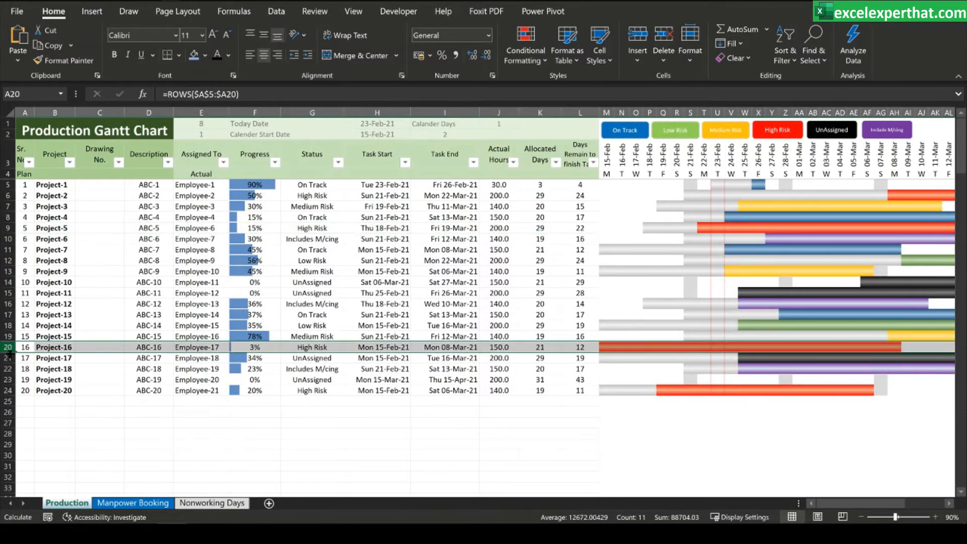
left_click(7, 390)
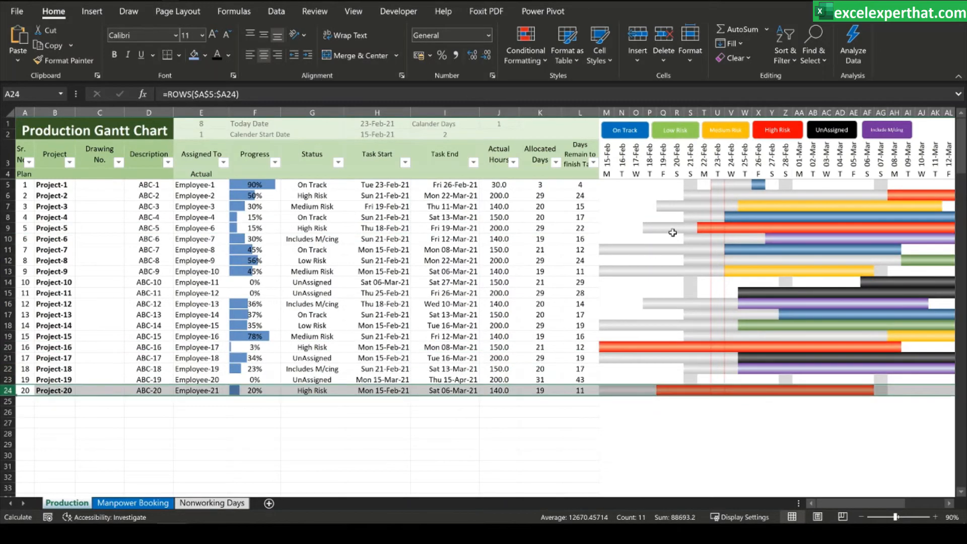
left_click(718, 111)
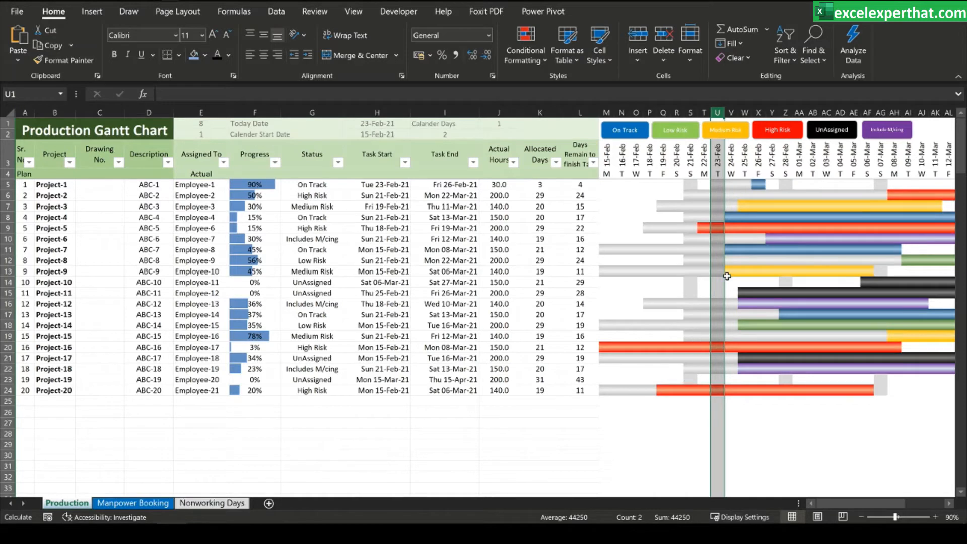
left_click(677, 412)
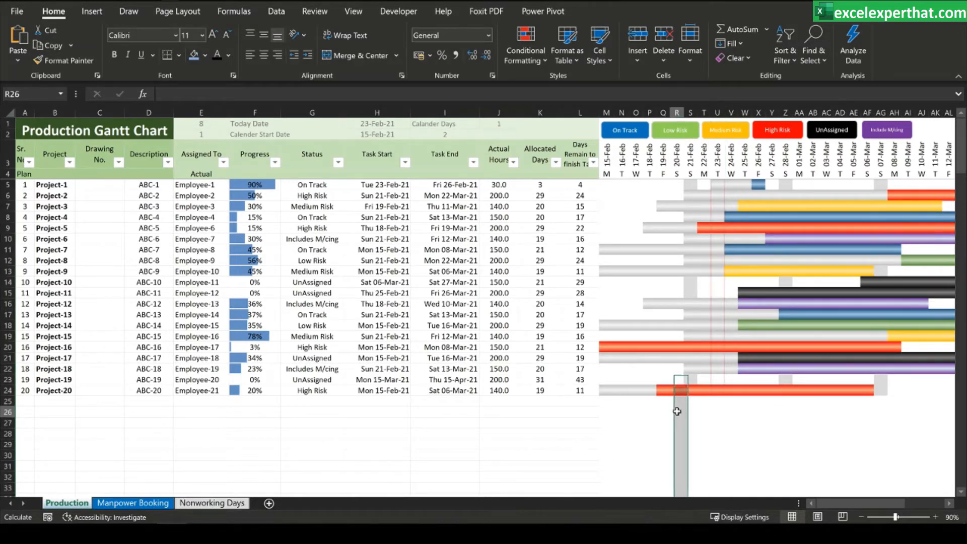
left_click(623, 194)
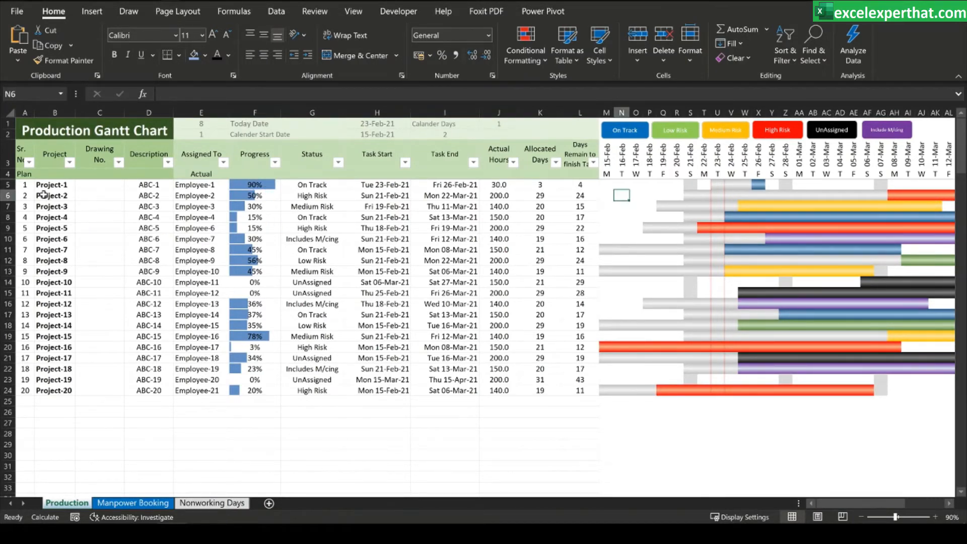
Step: Try duplicating the task rows A5:L24 into the empty rows starting at A25 and check the chart area beside them
left_click_drag(31, 185, 587, 391)
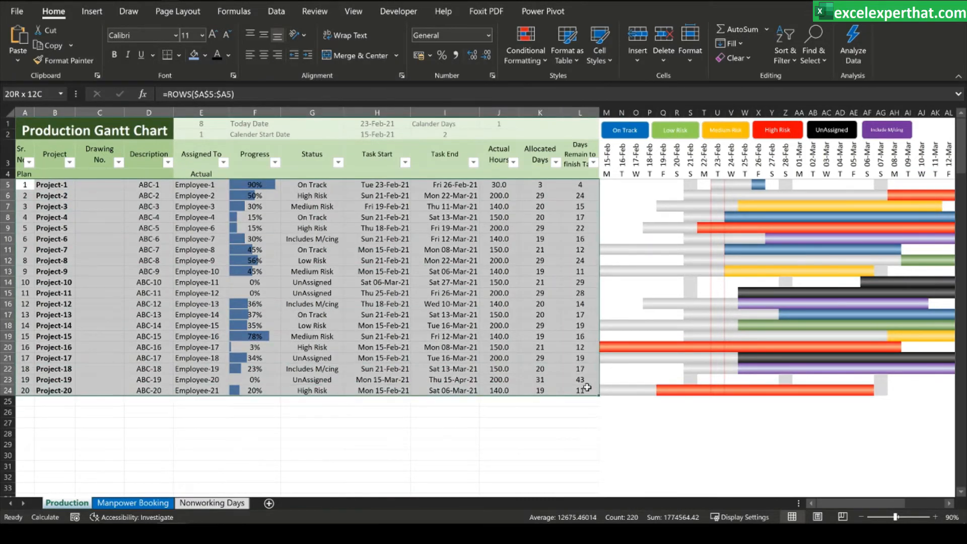
key("ctrl+c")
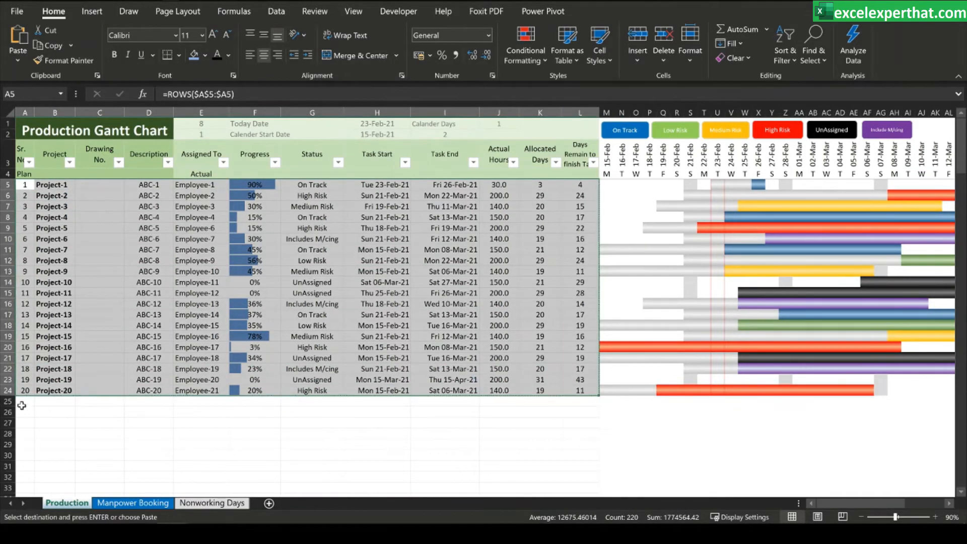
left_click(22, 403)
key("ctrl+v")
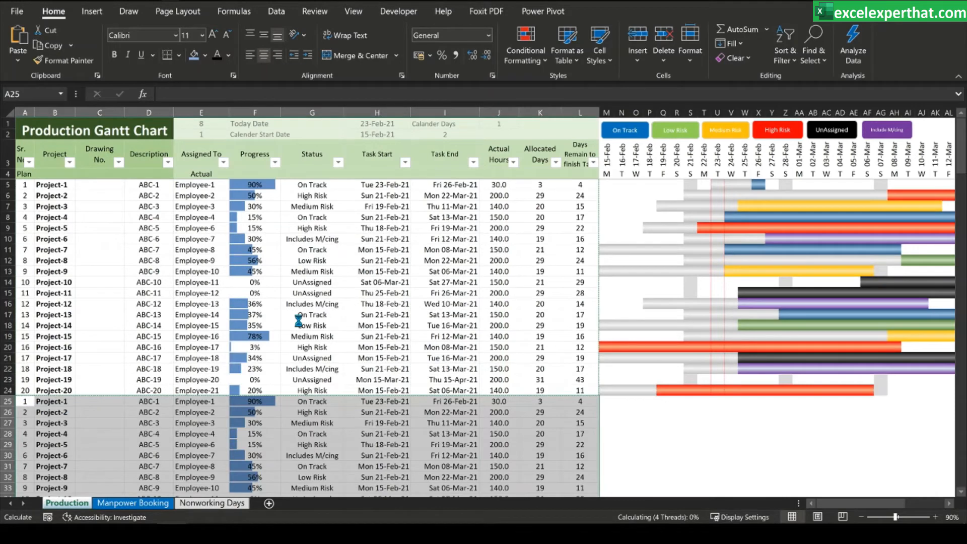
scroll(398, 324, "down", 4)
left_click(383, 326)
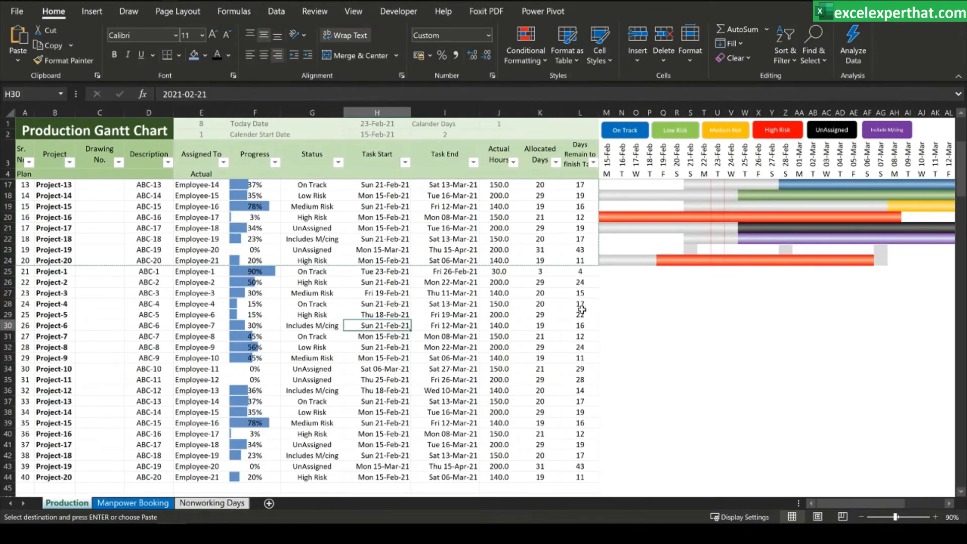
mouse_move(872, 504)
left_mouse_down()
mouse_move(912, 507)
mouse_move(865, 506)
left_mouse_up()
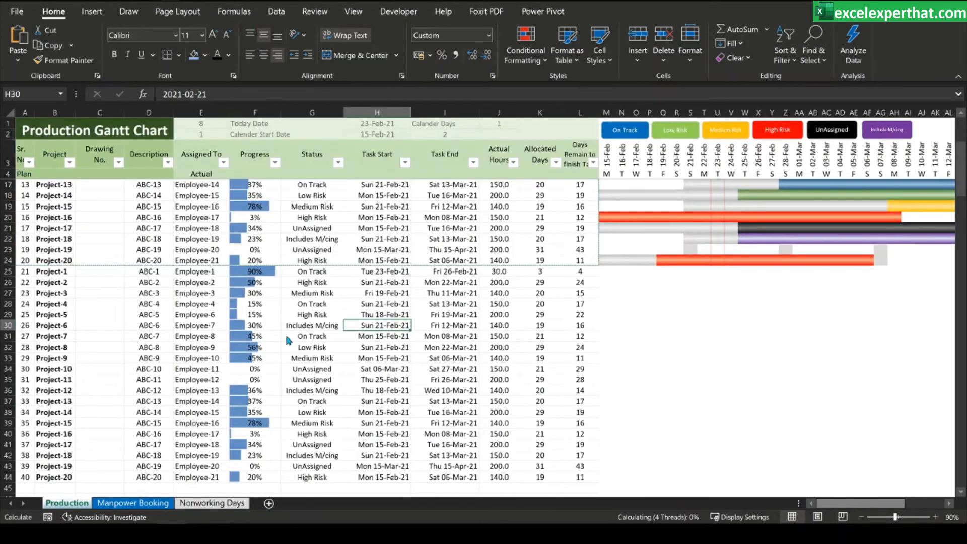
scroll(419, 334, "up", 2)
left_click(420, 335)
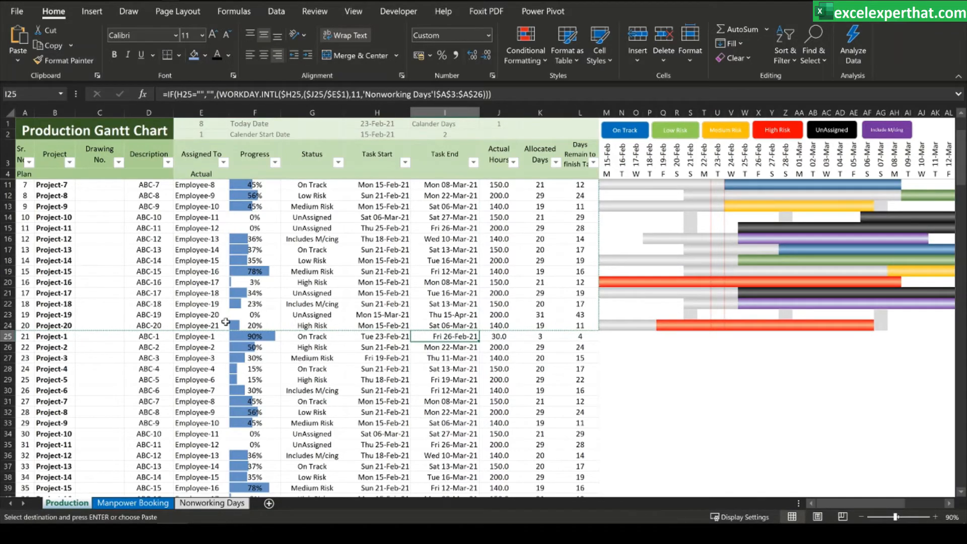
left_click(469, 380)
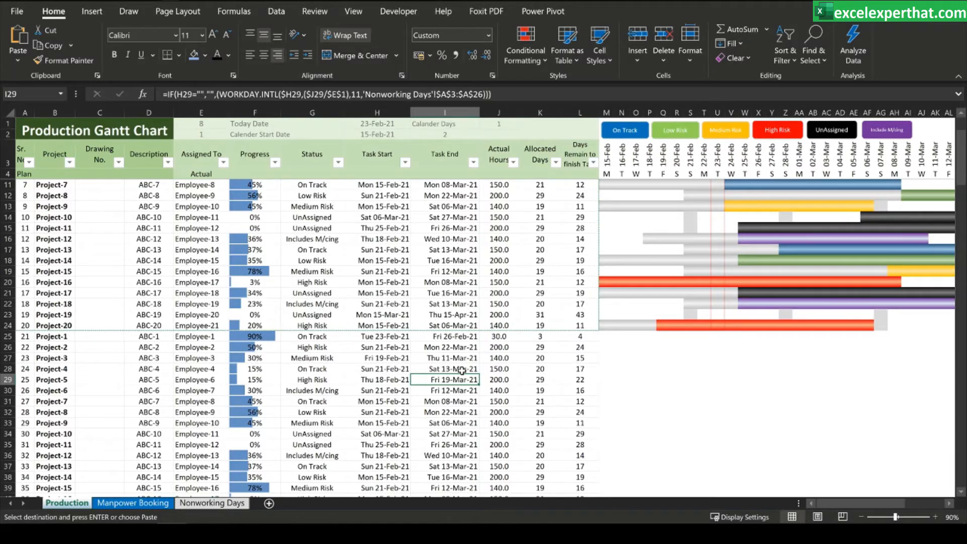
scroll(462, 370, "up", 2)
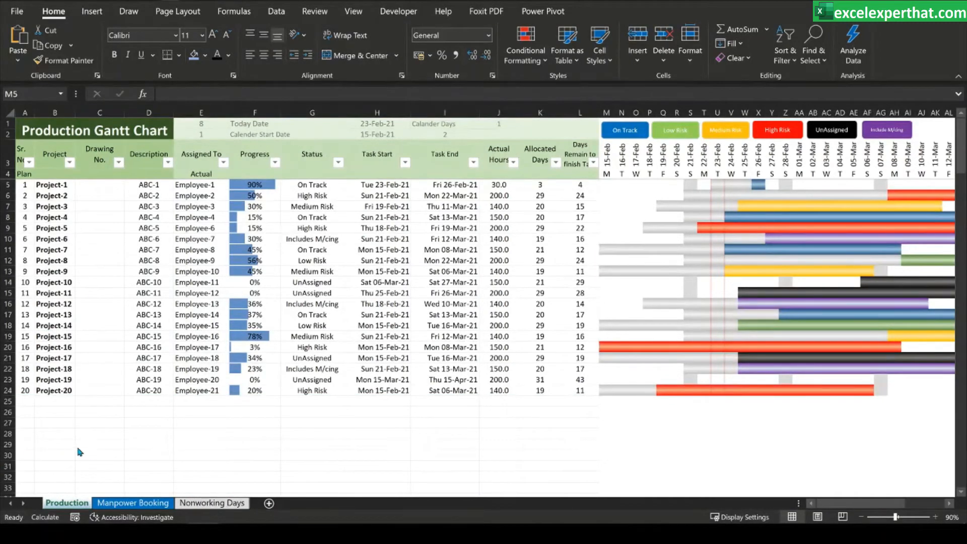
Step: Start a new formula-based conditional formatting rule for M5 with =$F5=100%
left_click(610, 186)
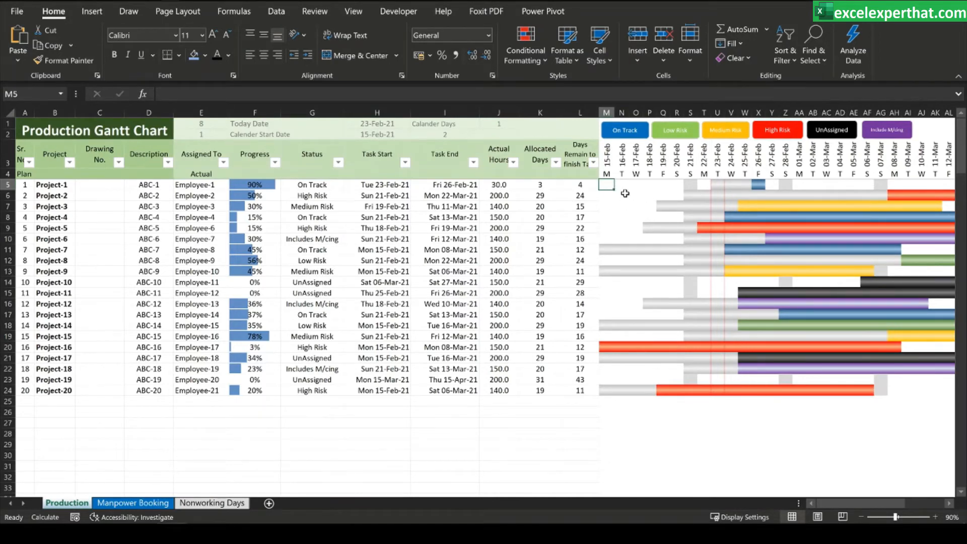
left_click(525, 48)
left_click(535, 270)
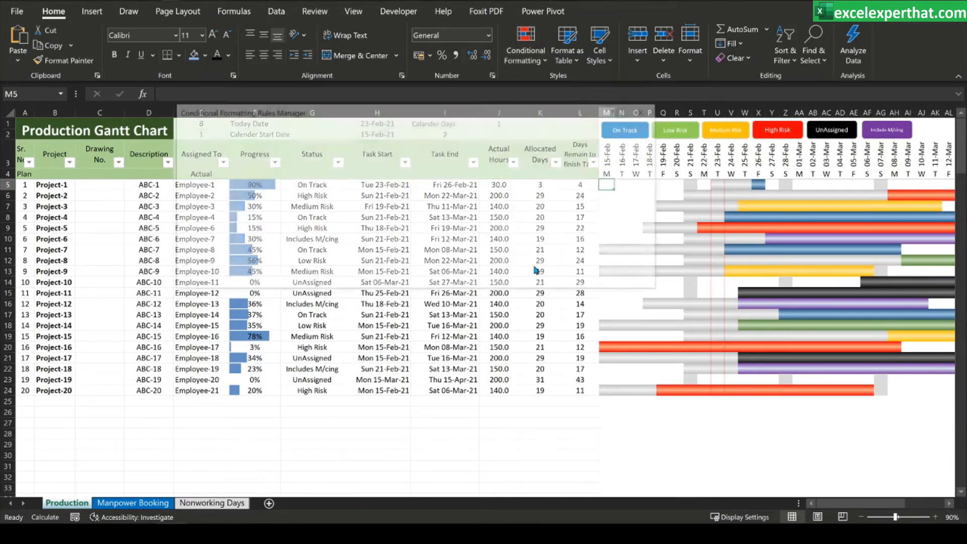
left_click(213, 151)
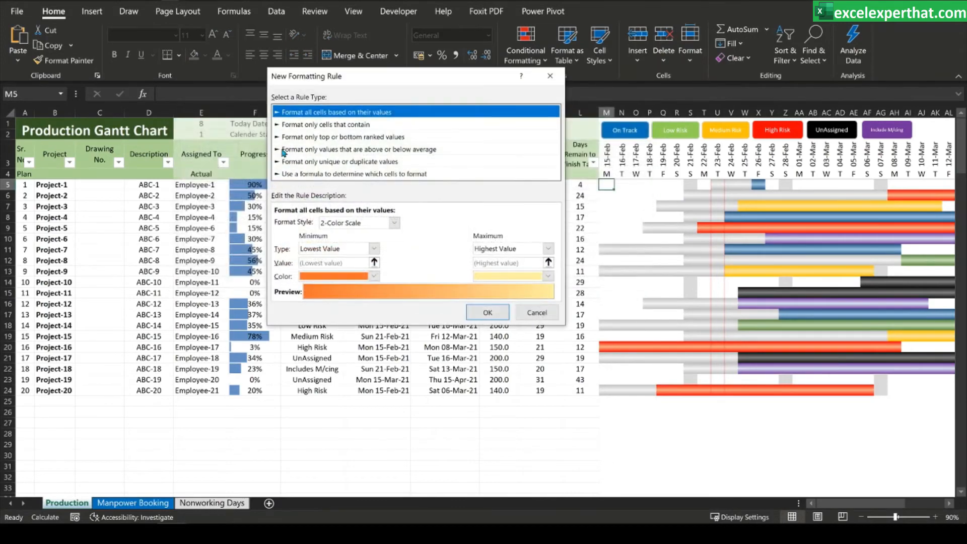
left_click_drag(421, 74, 584, 78)
left_click(507, 182)
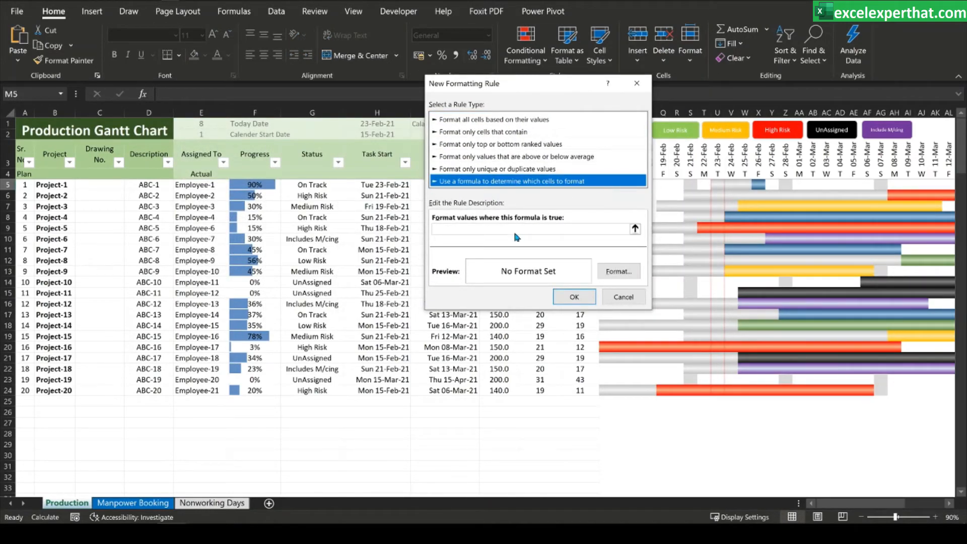
left_click(472, 228)
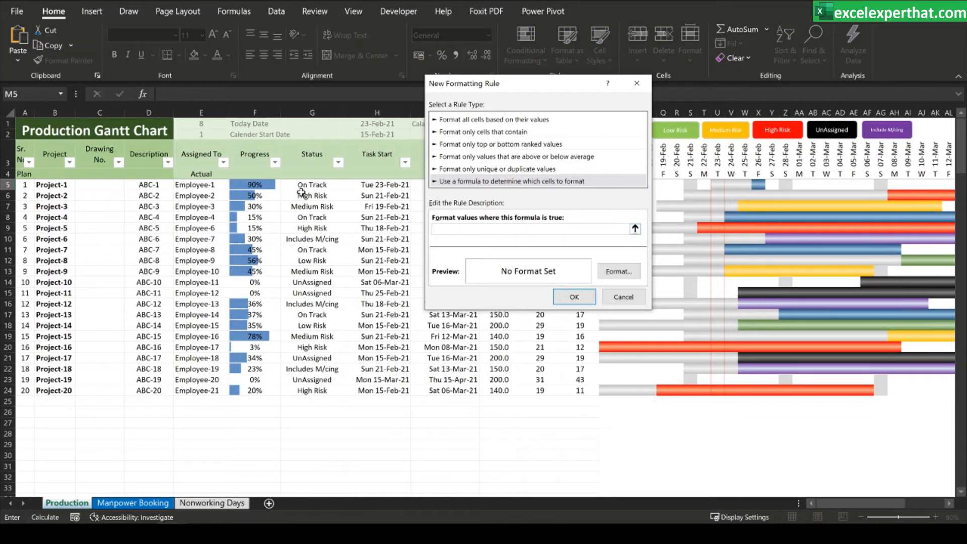
left_click(268, 185)
left_click(454, 230)
Step: Give the 100% completion rule a solid grey fill, then create and apply it
left_click(619, 271)
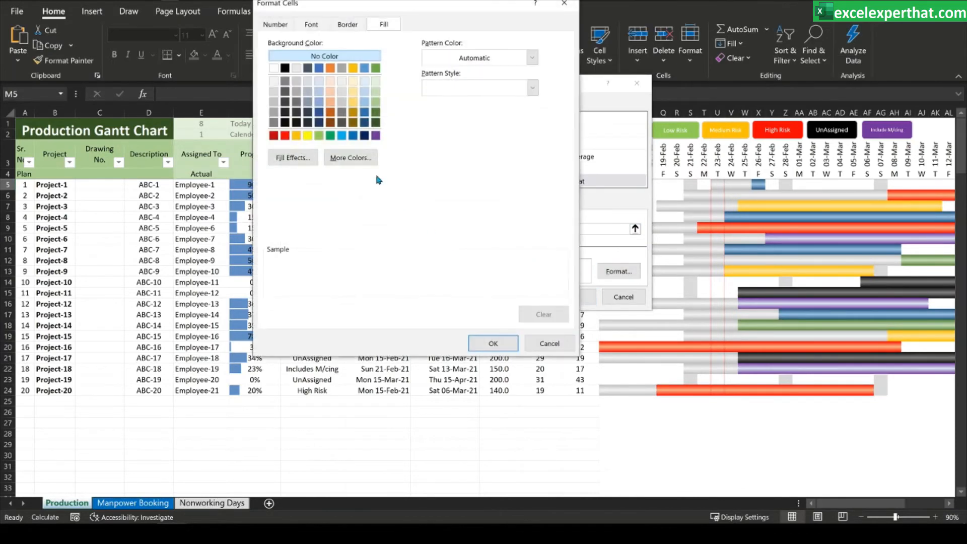
left_click(273, 101)
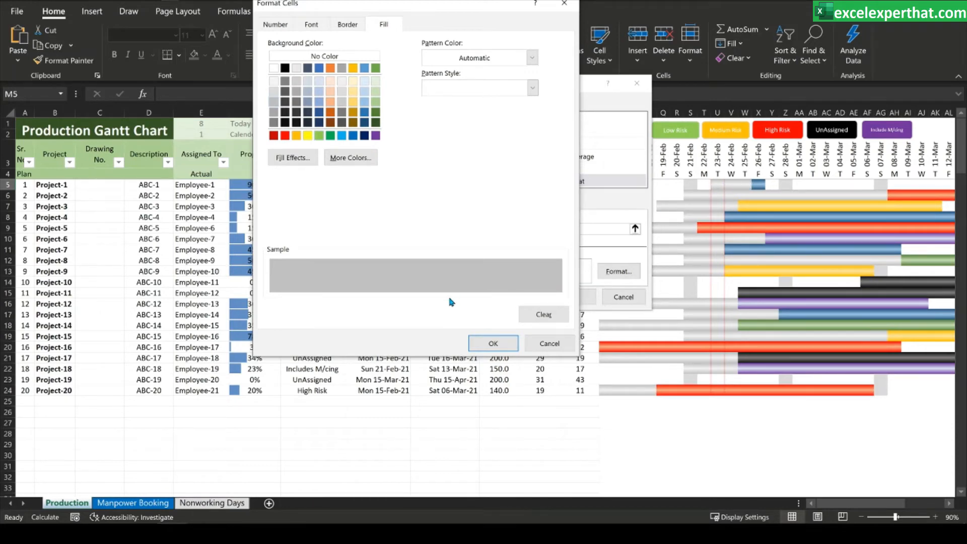
left_click(496, 344)
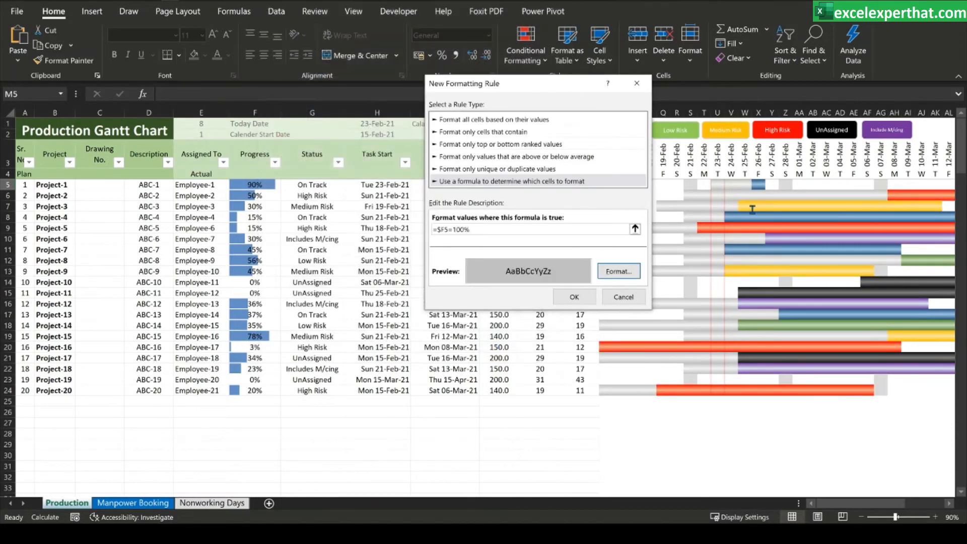
left_click(575, 297)
left_click(633, 279)
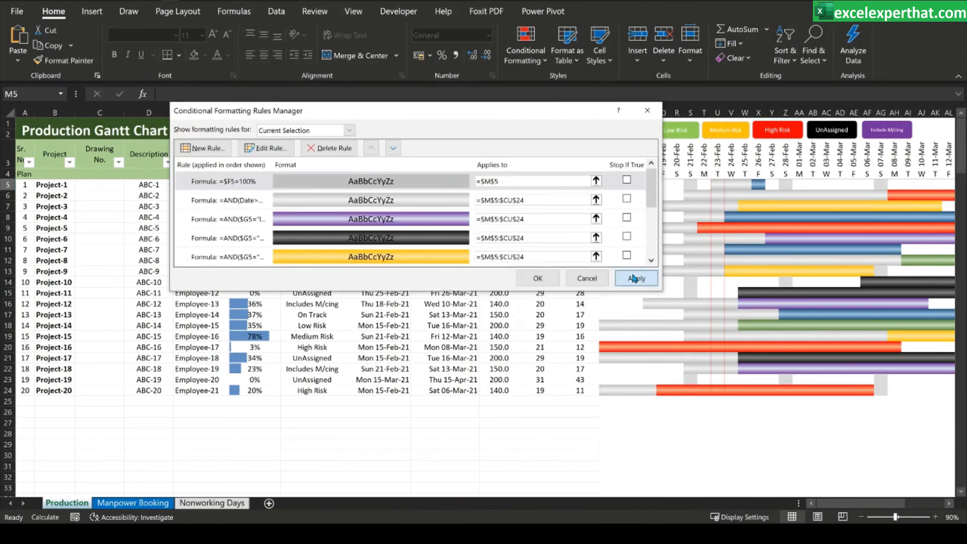
Step: Set the 100% completion rule's range to =$M$5:$CU$24, copied from the progress rule, and apply it
left_click(542, 200)
left_click_drag(512, 181, 463, 183)
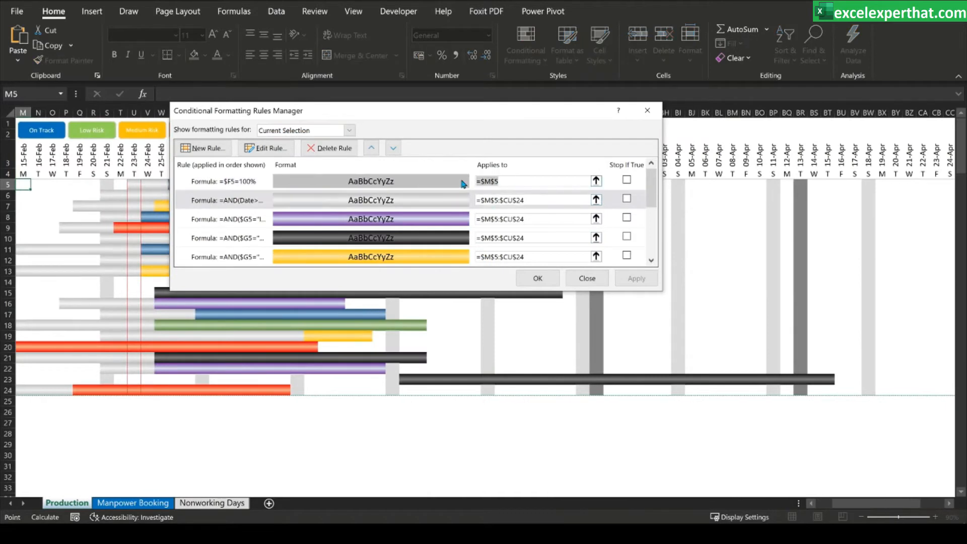
key("ctrl+v")
left_click(637, 279)
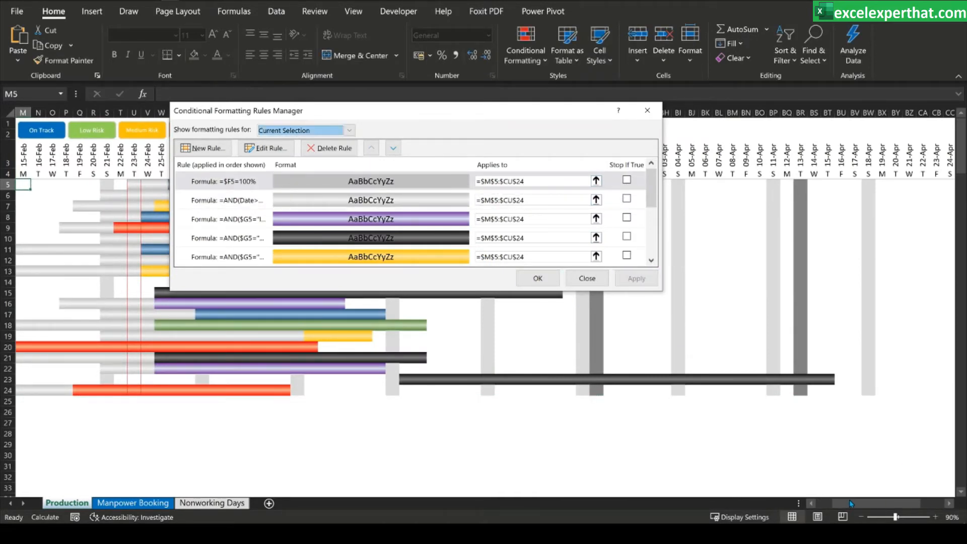
Step: Move the =$F5=100% rule to the end of the conditional formatting rule order, apply it, and close the rules manager
left_click(242, 183)
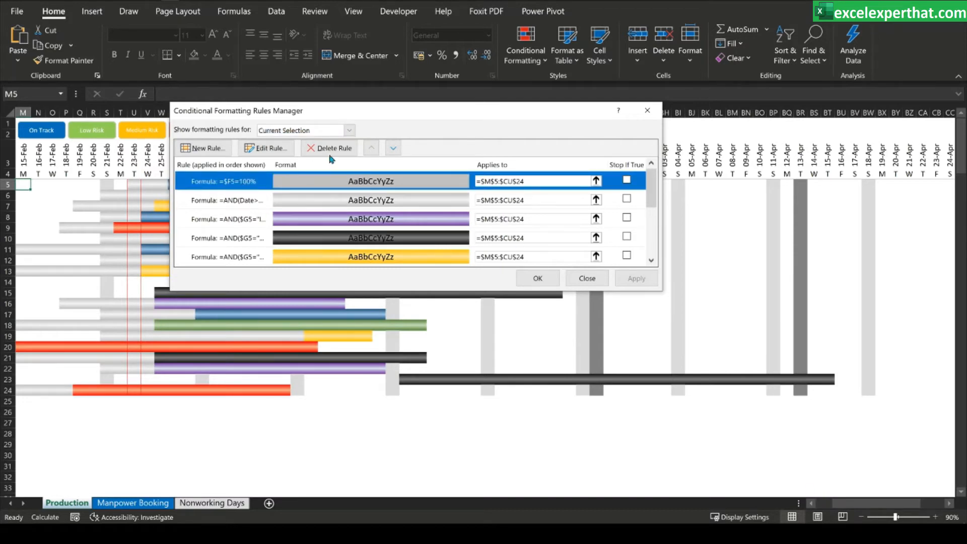
left_click(393, 148)
left_click(393, 148)
left_click(392, 148)
left_click(392, 149)
left_click(393, 148)
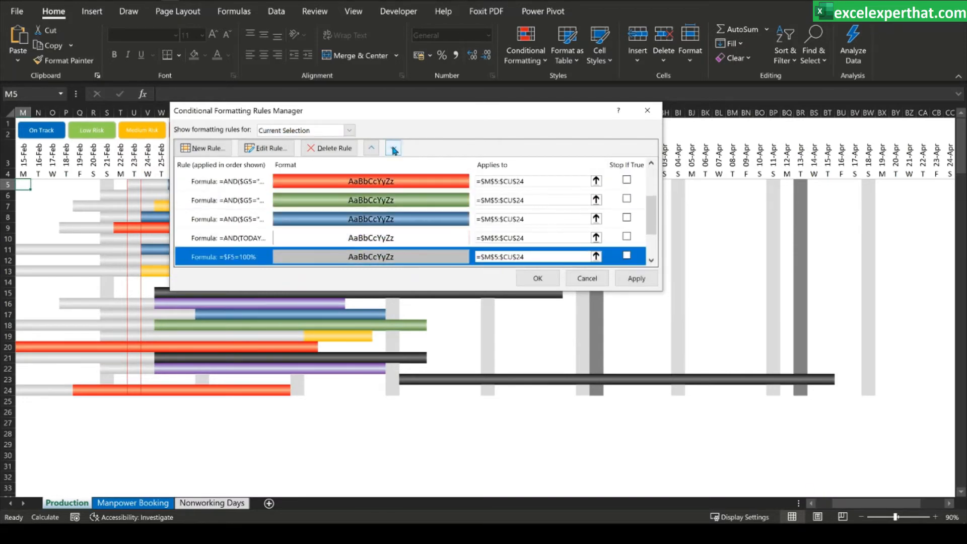
left_click(393, 148)
left_click(393, 148)
left_click(636, 278)
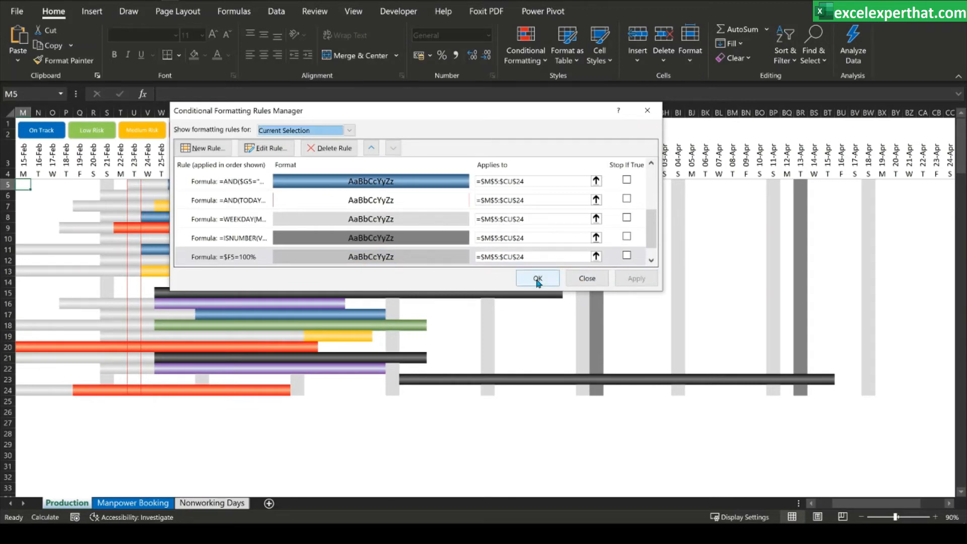
left_click_drag(476, 118, 465, 117)
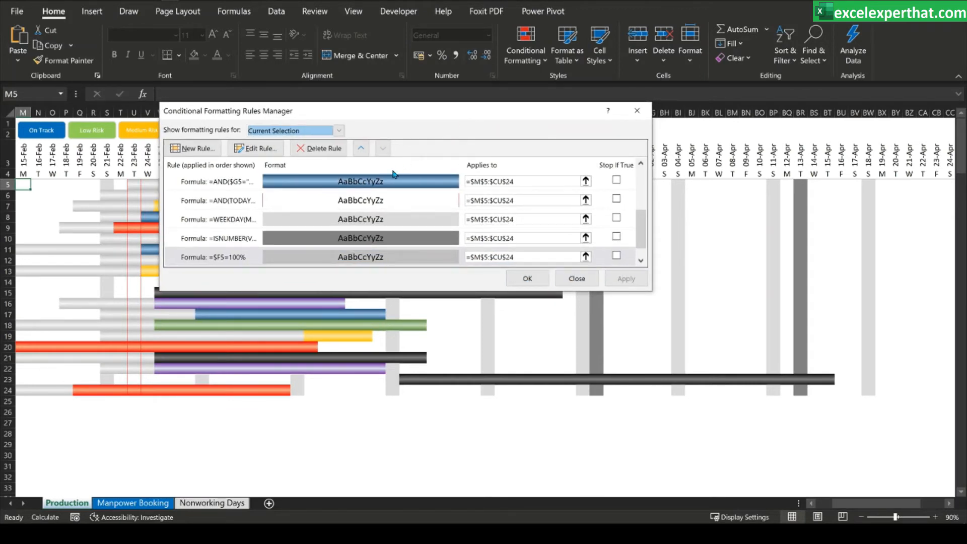
scroll(397, 194, "up", 3)
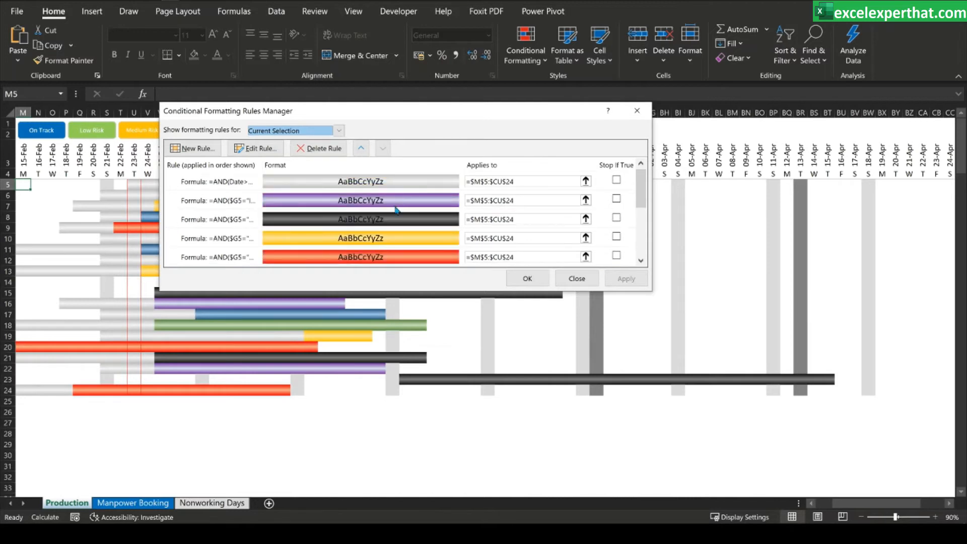
scroll(393, 235, "down", 3)
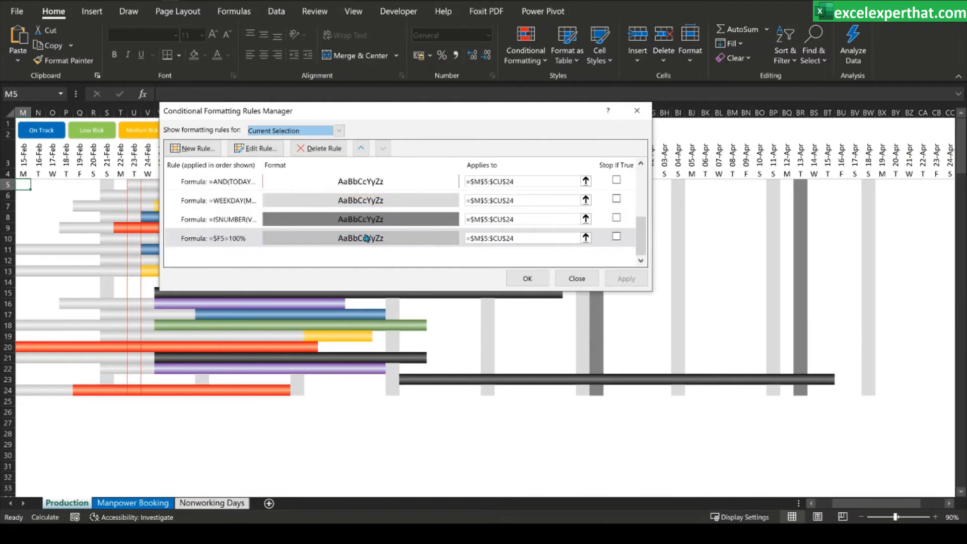
left_click(533, 278)
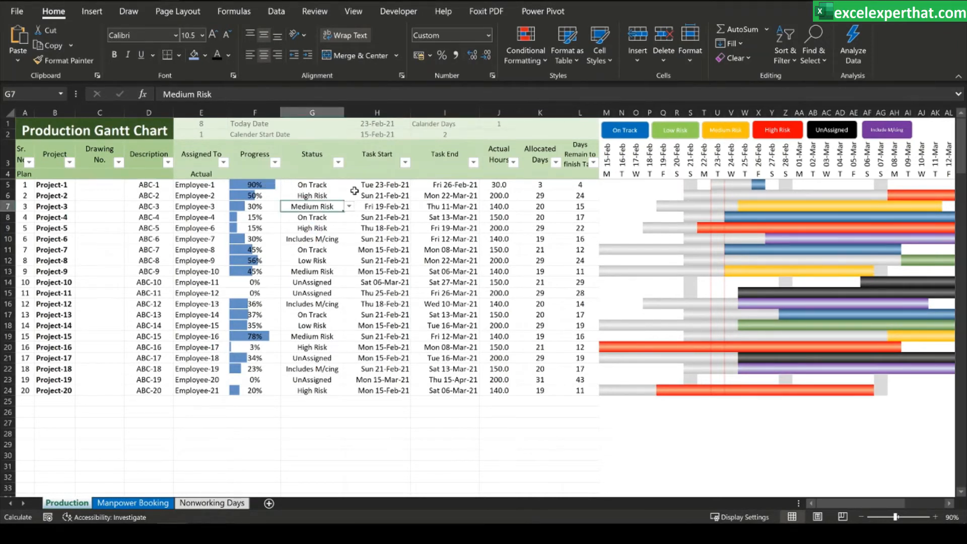
Step: Set the progress of Project-1 in F5 to 100%
left_click(393, 185)
left_click_drag(604, 185, 797, 186)
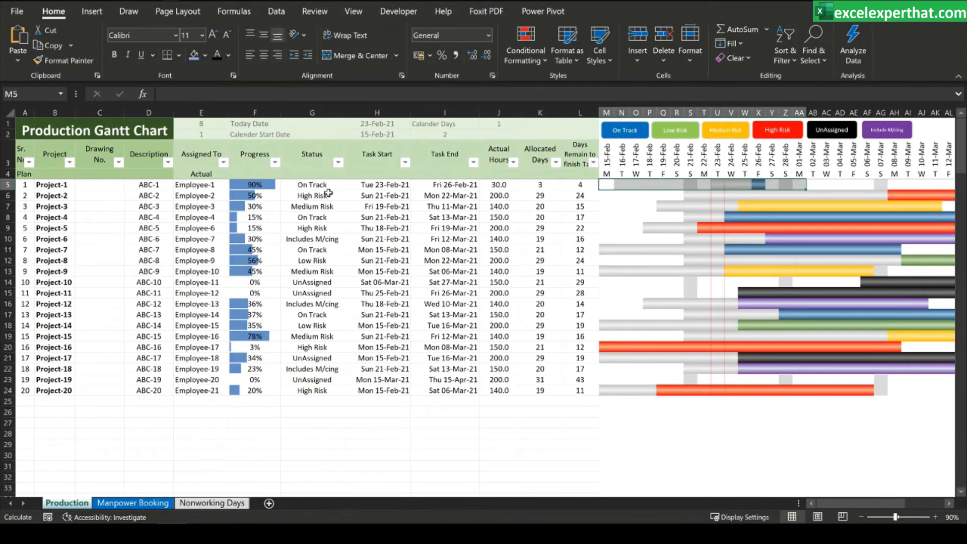
left_click(272, 185)
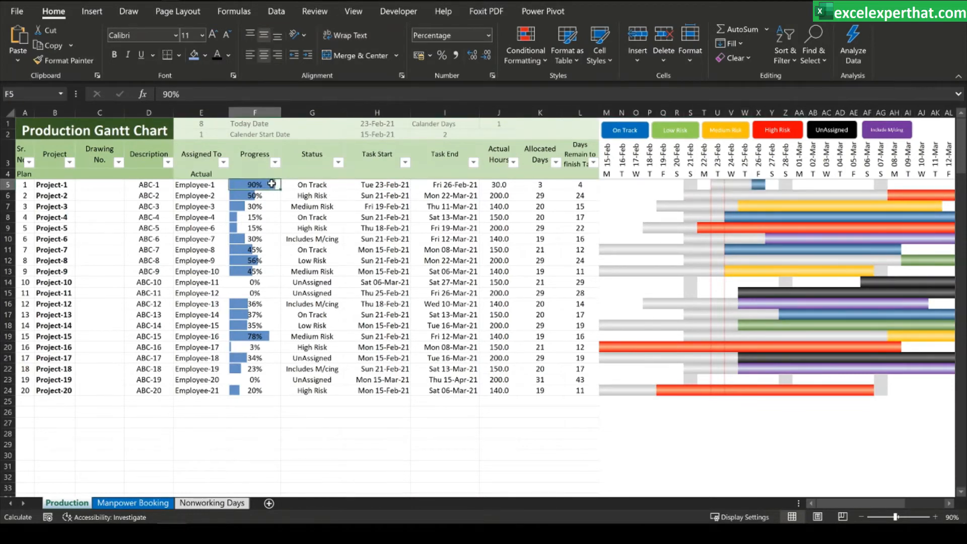
type("100")
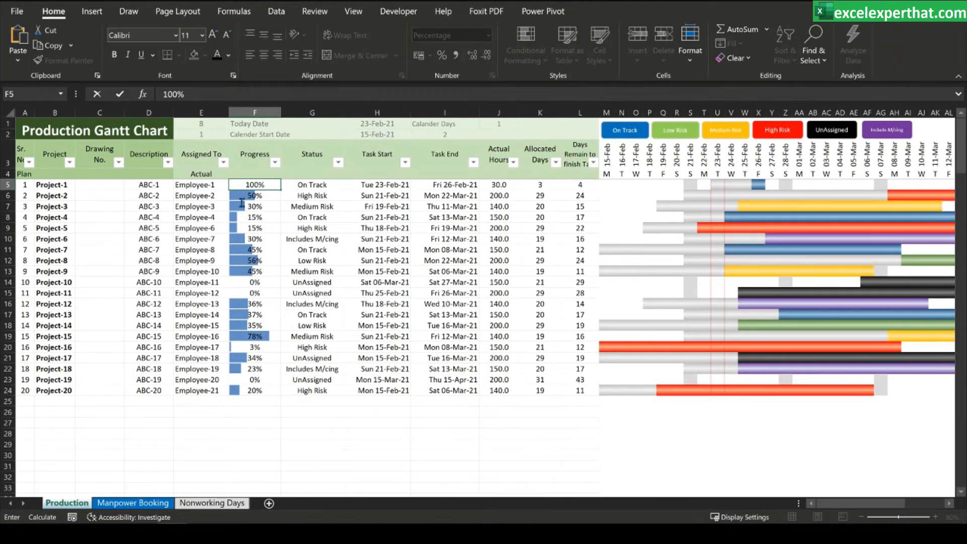
left_click(316, 208)
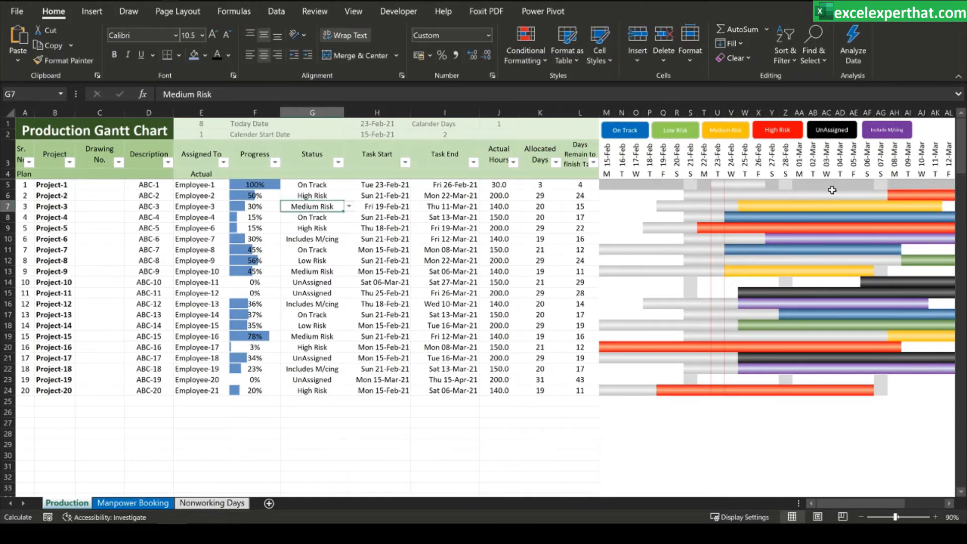
Step: Compare the Project-1 bar in U5:X5 with the completed part of the Project-2 bar in row 6
left_click(717, 185)
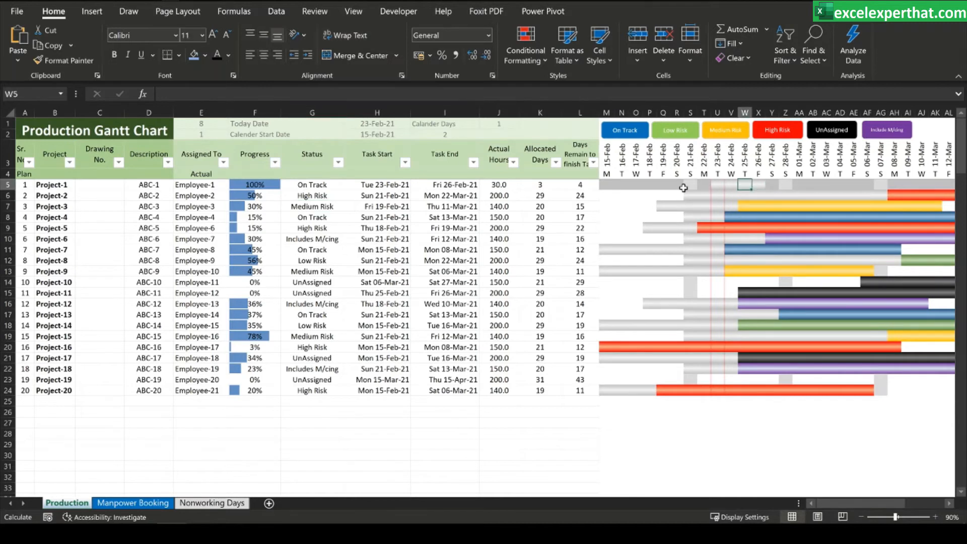
left_click_drag(718, 185, 760, 185)
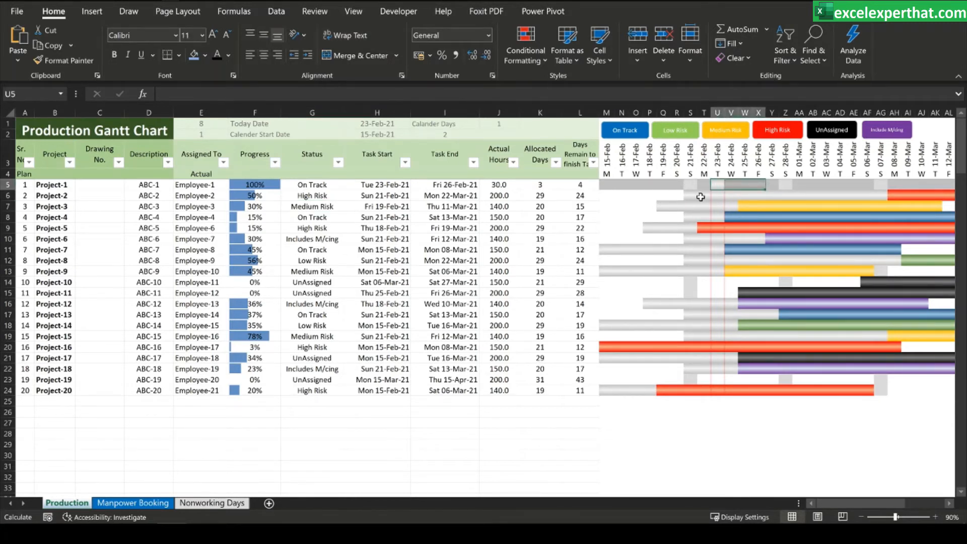
left_click_drag(690, 196, 888, 196)
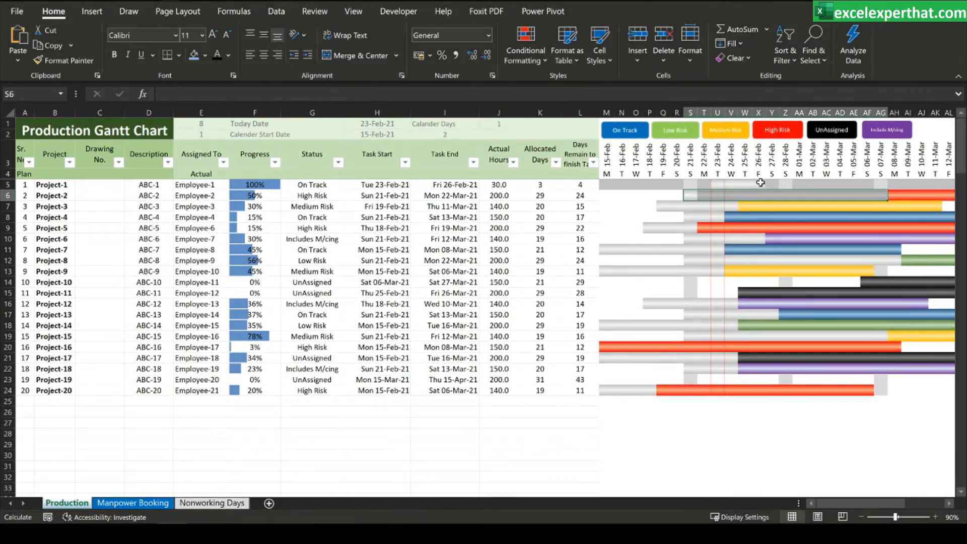
left_click_drag(717, 185, 758, 184)
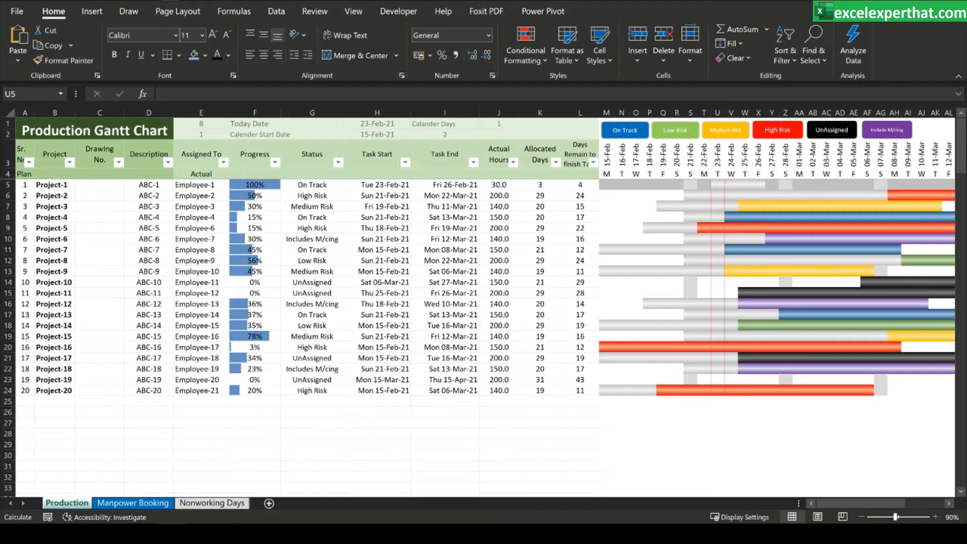
Step: Start another formula-based conditional formatting rule for cell M5
left_click(618, 188)
left_click(525, 50)
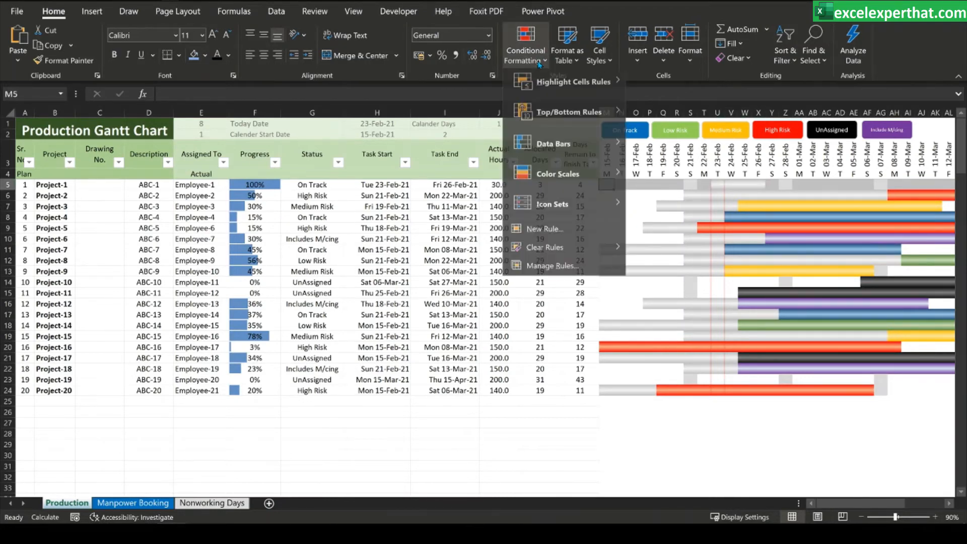
left_click(548, 270)
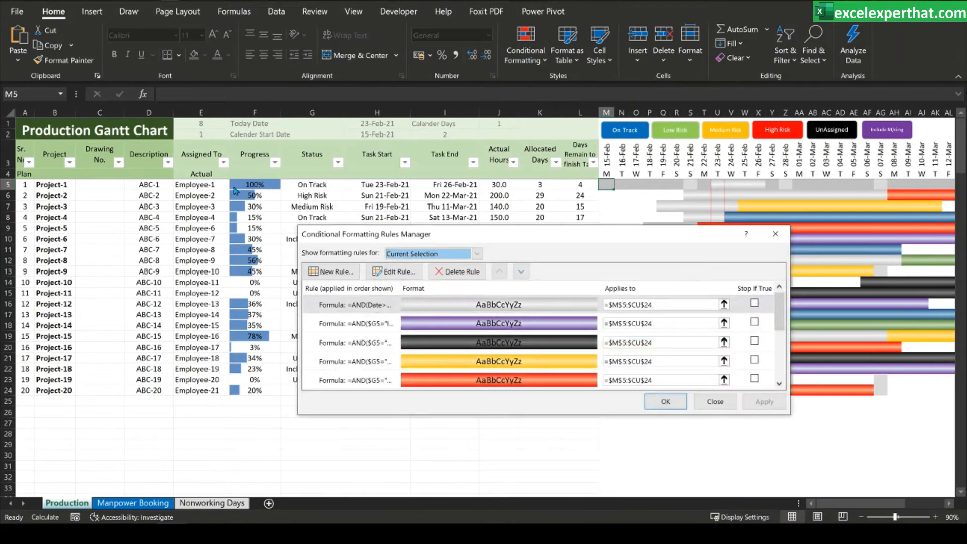
left_click(337, 270)
left_click(473, 297)
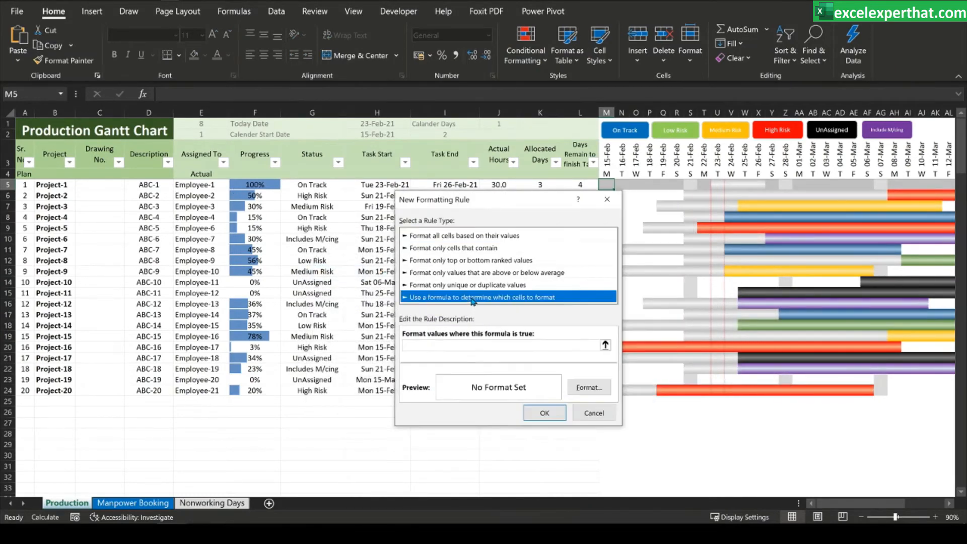
Step: Enter =AND((Date>=Task_Start),(Date<=Task_Start+Task_Progress*(Task_End-Task_Start+1)-1),($F5=100%)) as the new rule's formula and review it
left_click(471, 347)
key("ctrl+v")
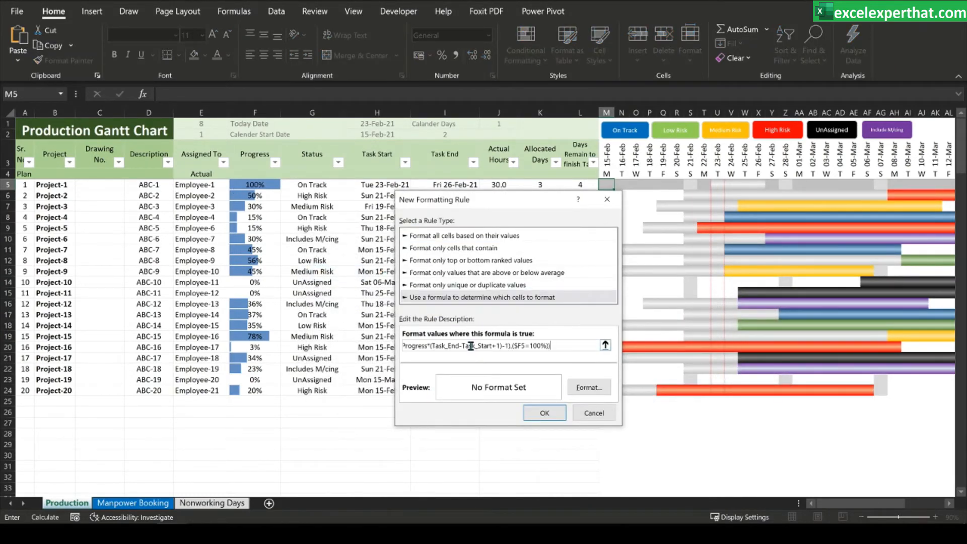
key("ctrl+a")
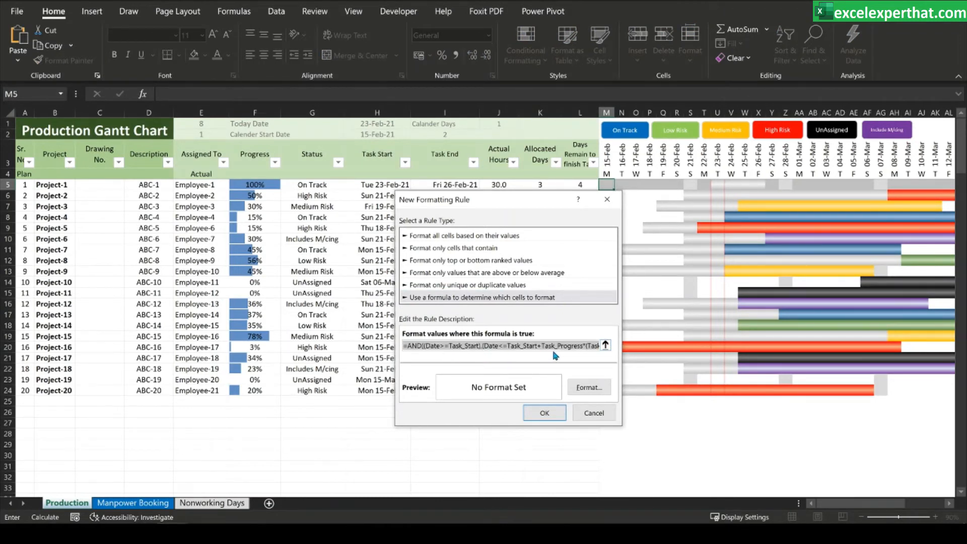
mouse_move(544, 346)
left_mouse_down()
mouse_move(649, 346)
mouse_move(553, 346)
left_mouse_up()
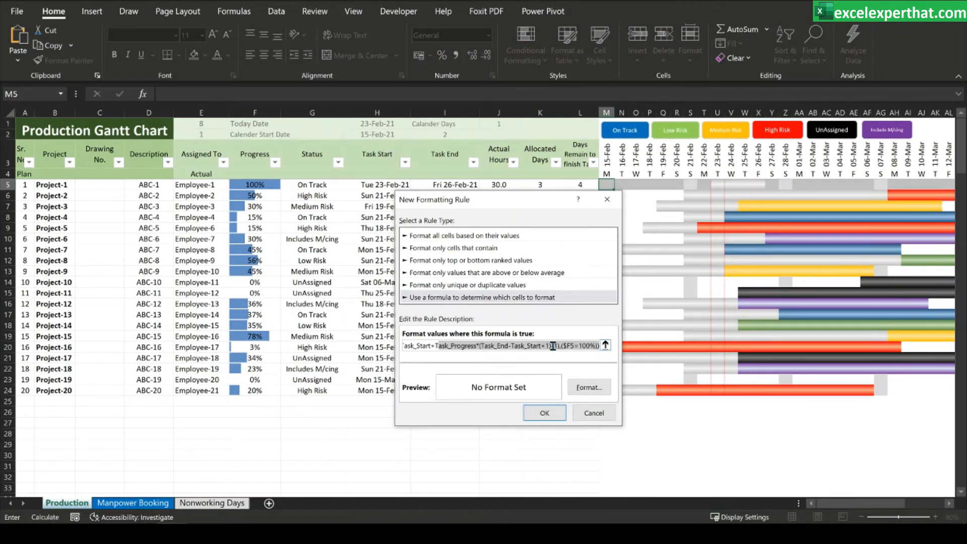
left_click_drag(544, 197, 450, 154)
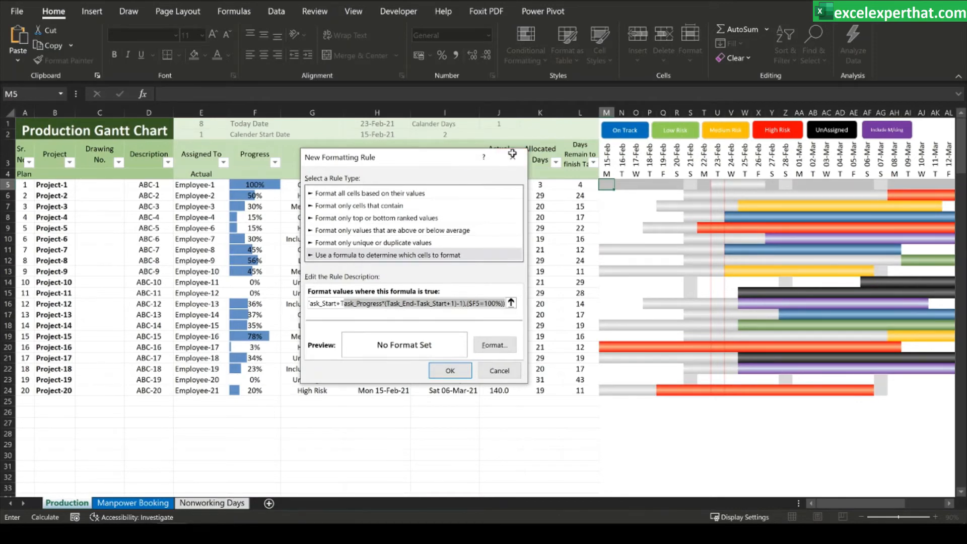
left_click_drag(405, 156, 475, 152)
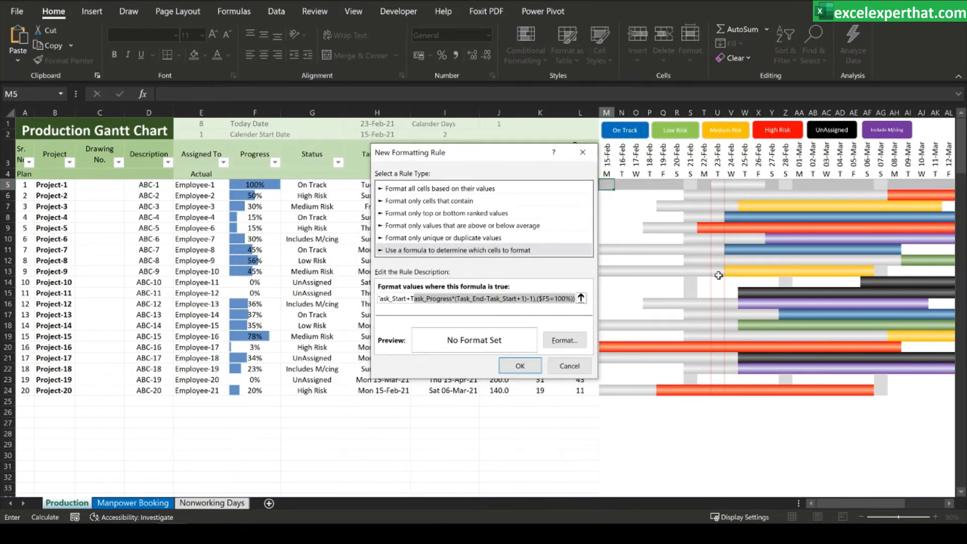
left_click_drag(536, 299, 312, 285)
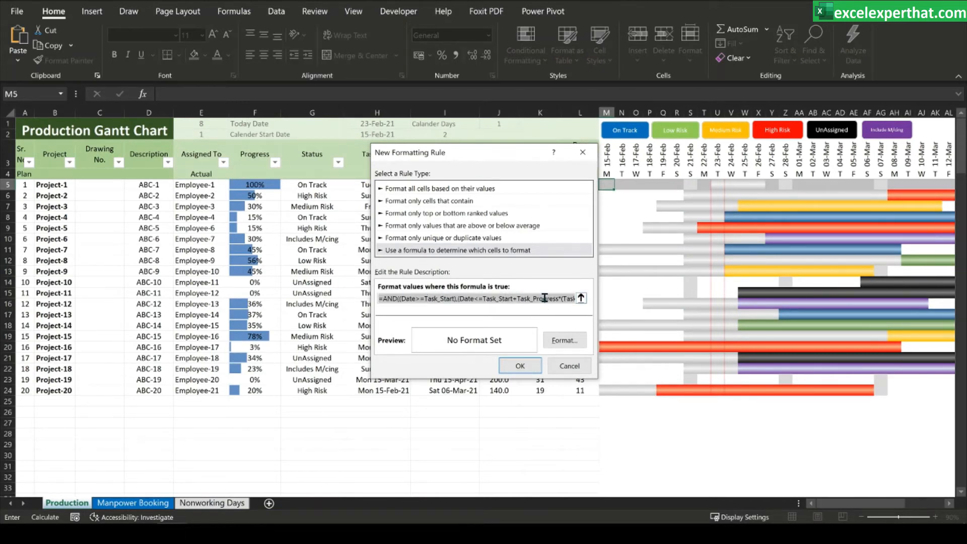
left_click_drag(559, 299, 635, 299)
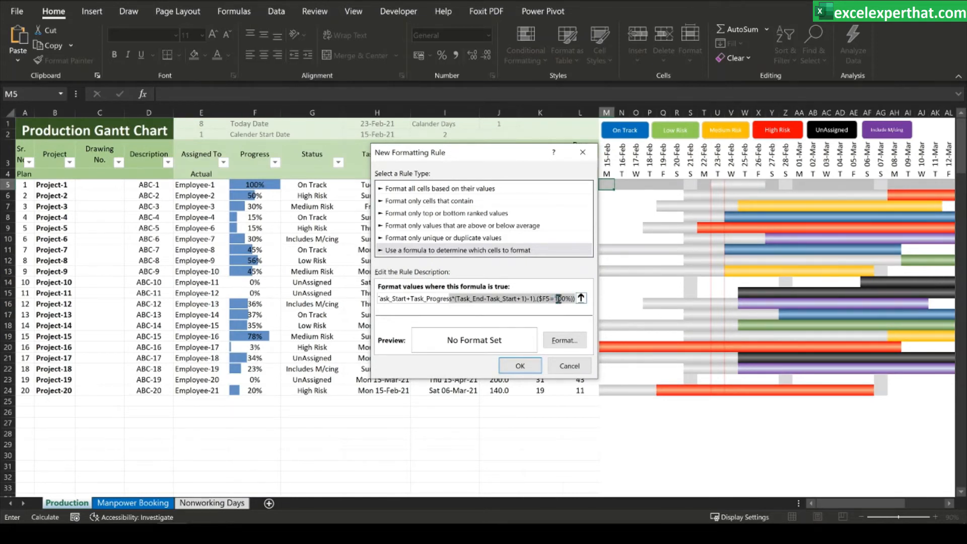
Step: Give the completed-task rule a light grey fill with a vertical stripe pattern and create the rule
left_click(583, 343)
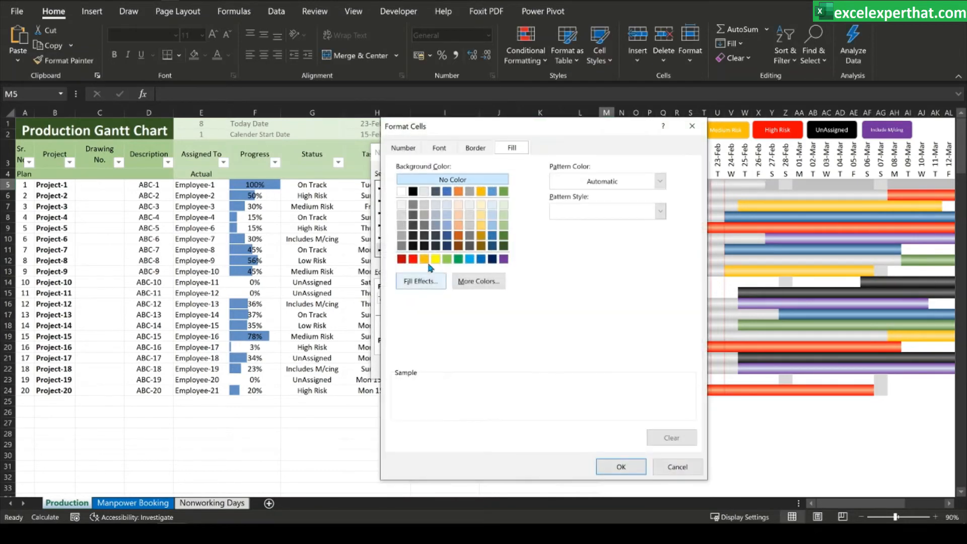
left_click(406, 217)
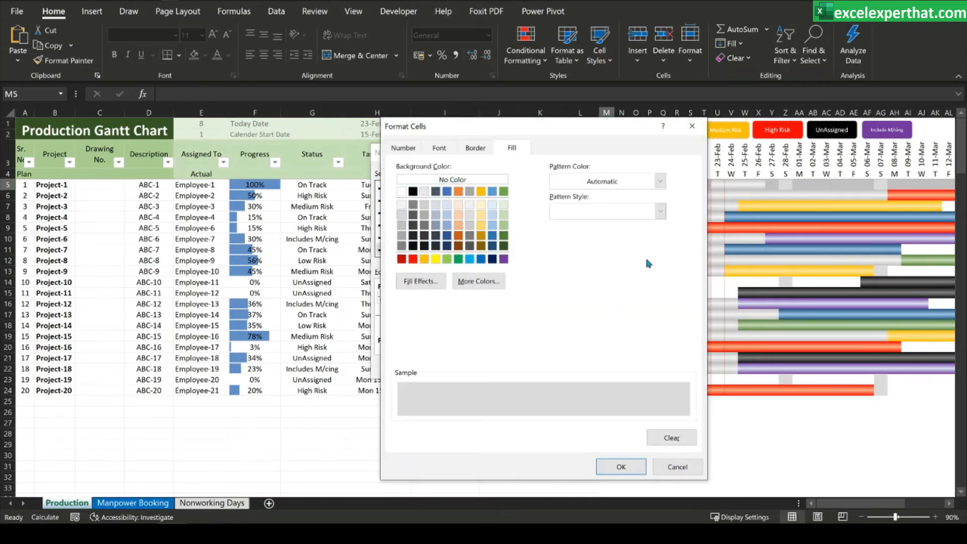
left_click(435, 286)
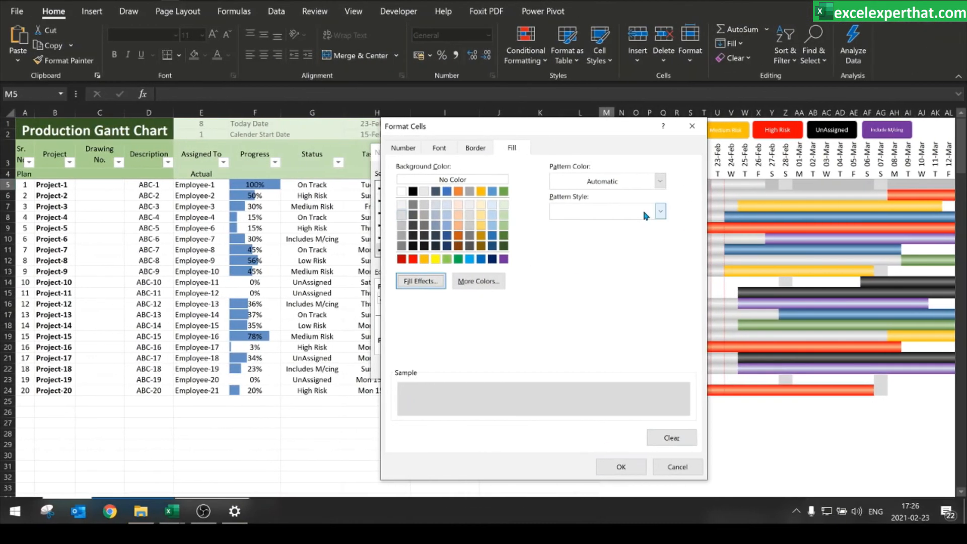
left_click(661, 211)
left_click(574, 243)
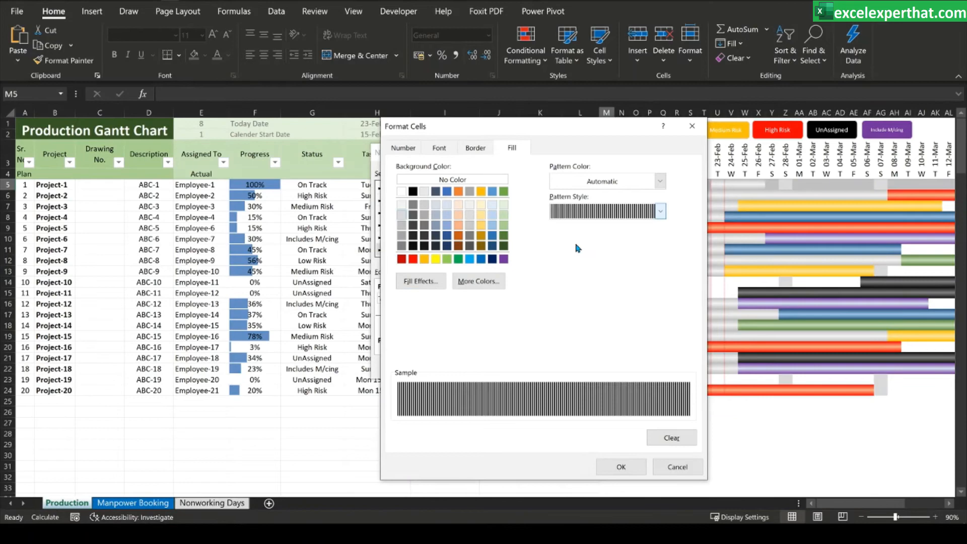
left_click(628, 467)
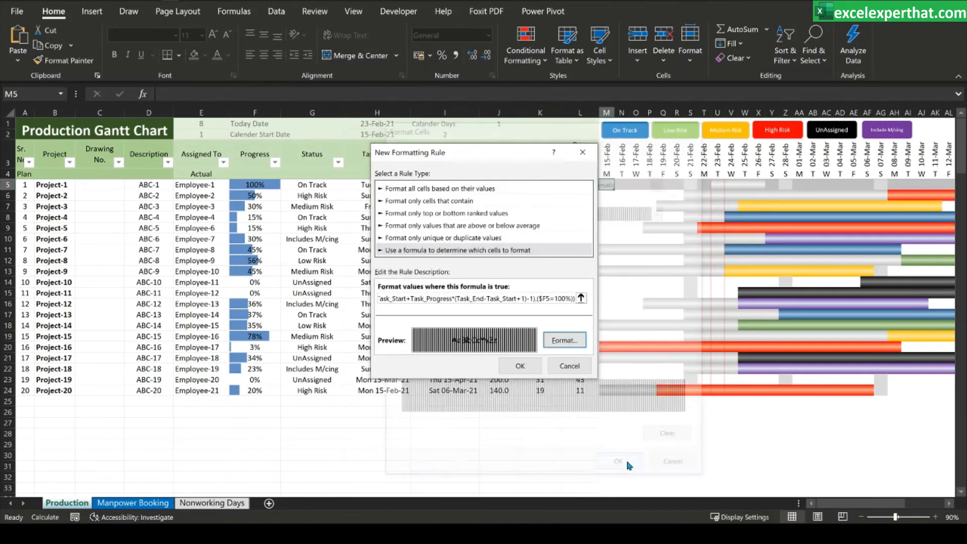
left_click(531, 370)
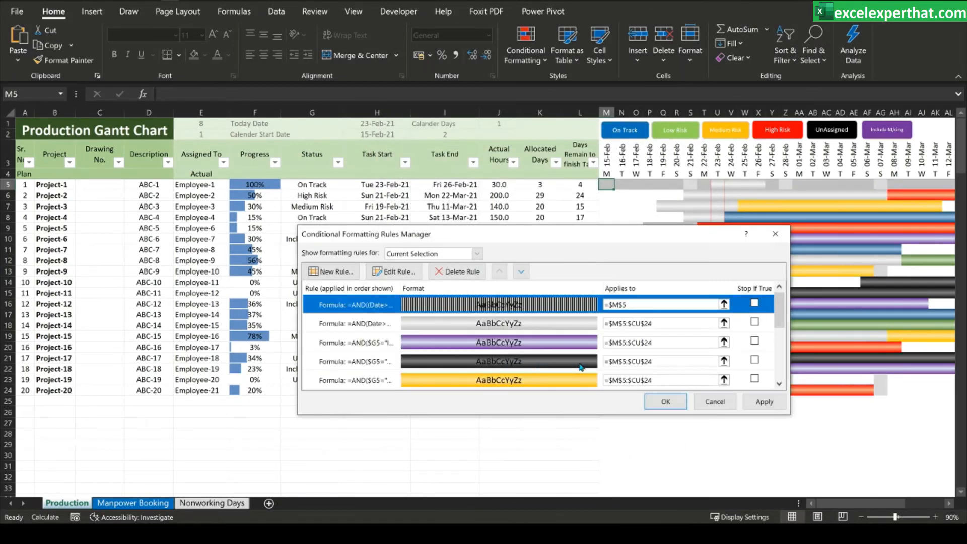
Step: Set the striped rule's range to =$M$5:$CU$24, apply it, and close the rules manager
left_click_drag(671, 321, 609, 306)
type("$M$5:$CU$24")
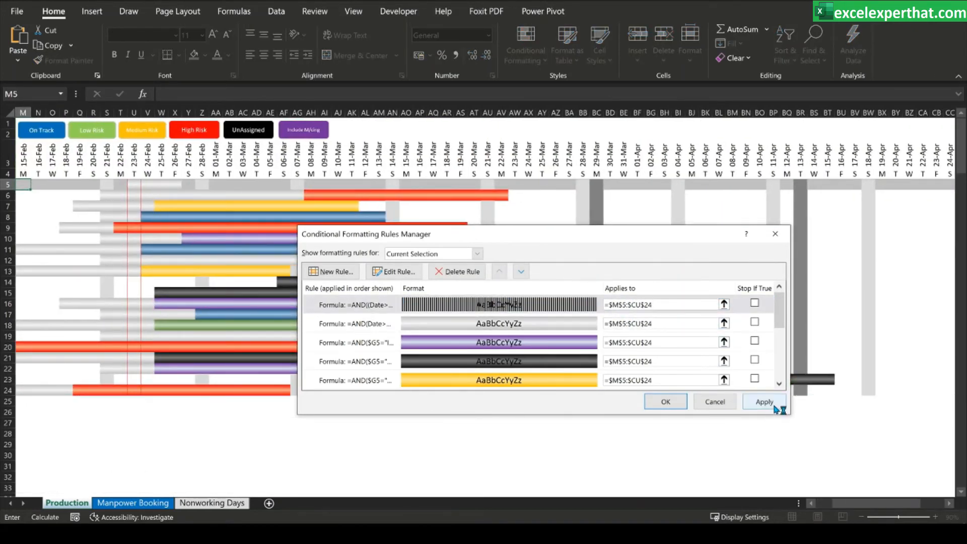
left_click(765, 403)
left_click(665, 401)
Step: Check the chart bars of the completed Project-1 in U5:X5 and the partly completed Project-2 in row 6
left_click_drag(876, 503, 663, 509)
left_click(612, 480)
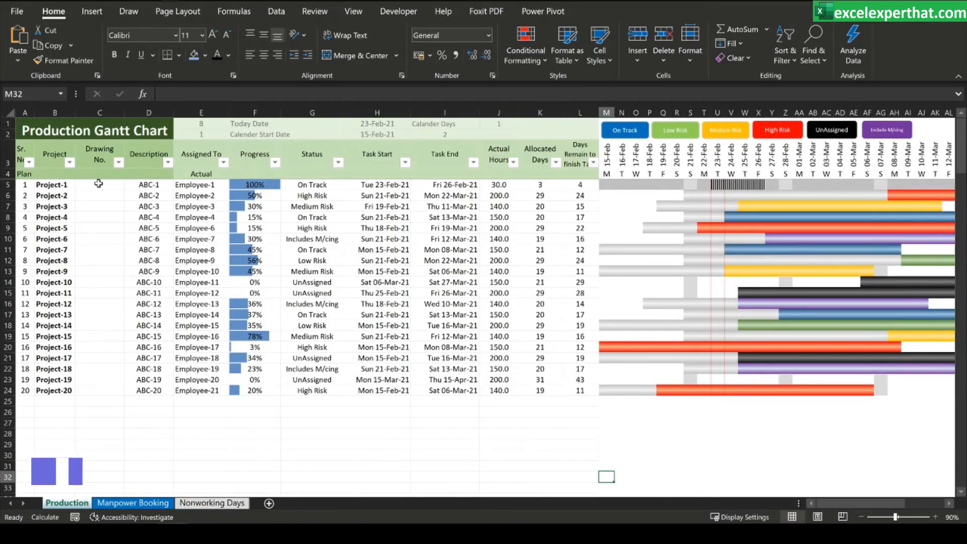
left_click_drag(717, 186, 758, 185)
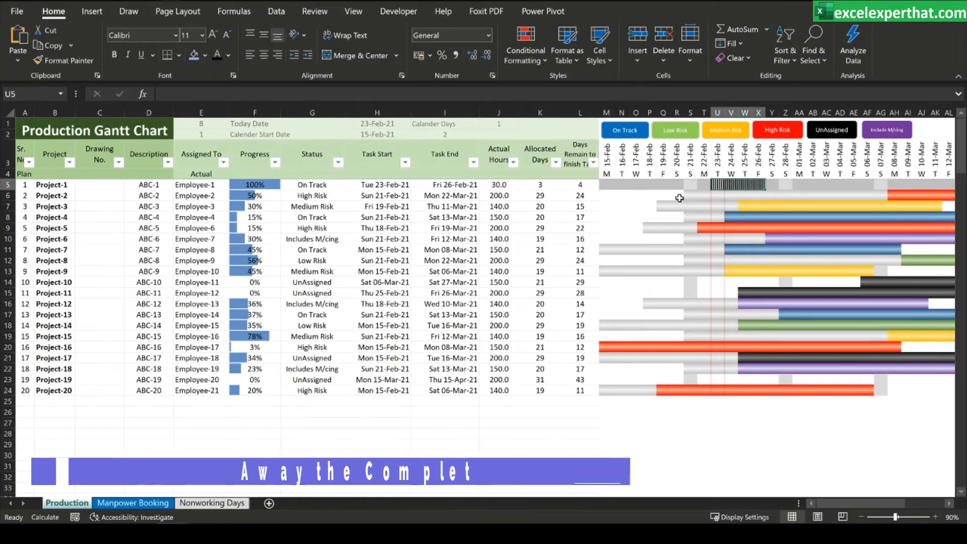
left_click_drag(690, 196, 887, 197)
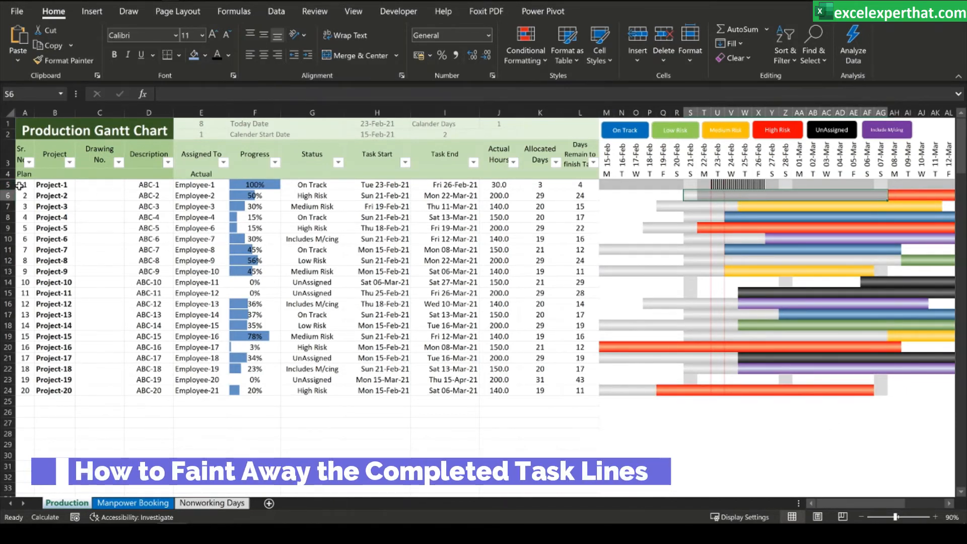
Step: Start a formula-based conditional formatting rule for the task rows A5:L24 with the formula =$F5=100%
left_click_drag(19, 185, 577, 392)
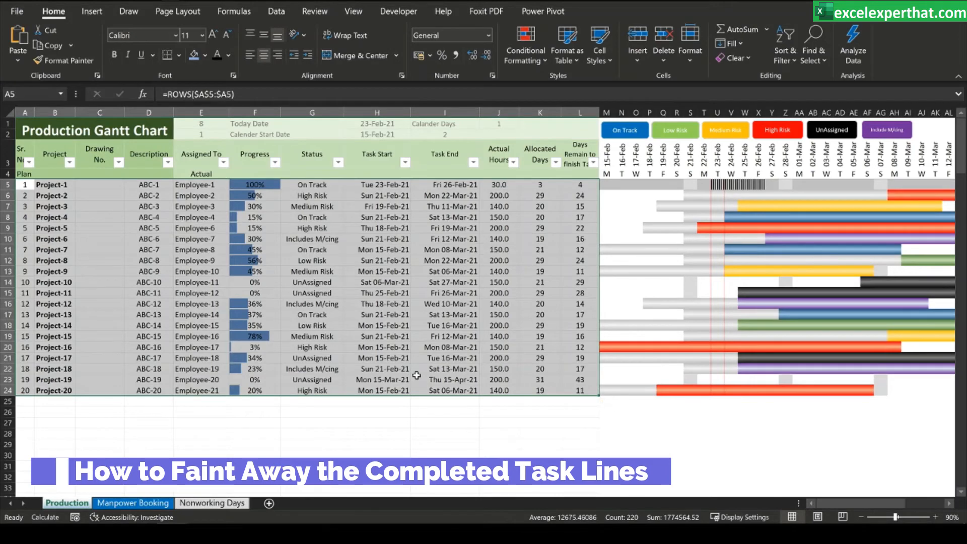
left_click(526, 48)
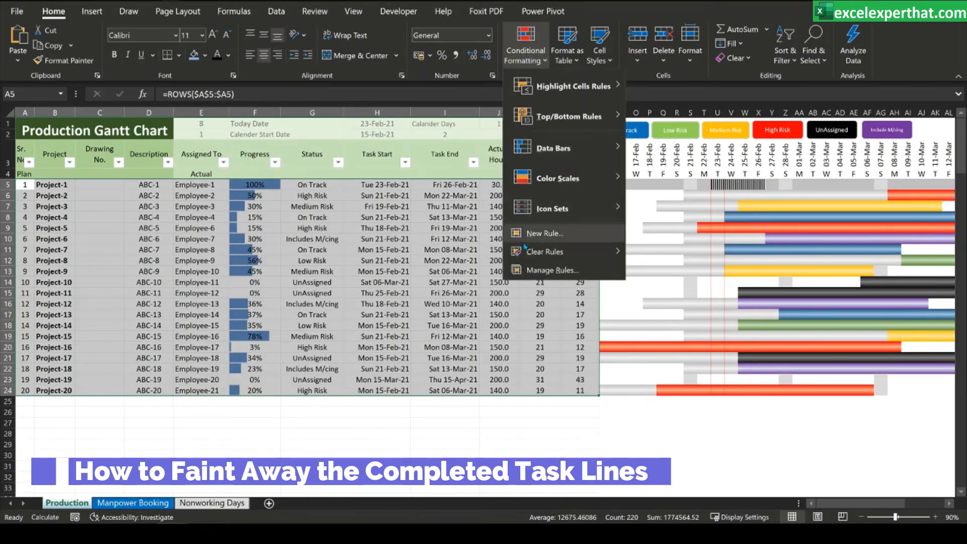
left_click(531, 272)
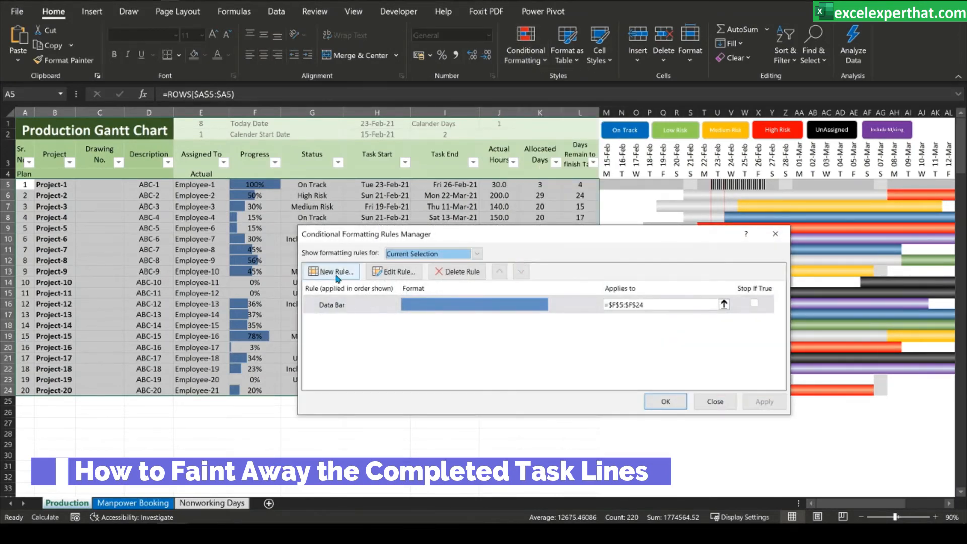
left_click(333, 267)
left_click(457, 297)
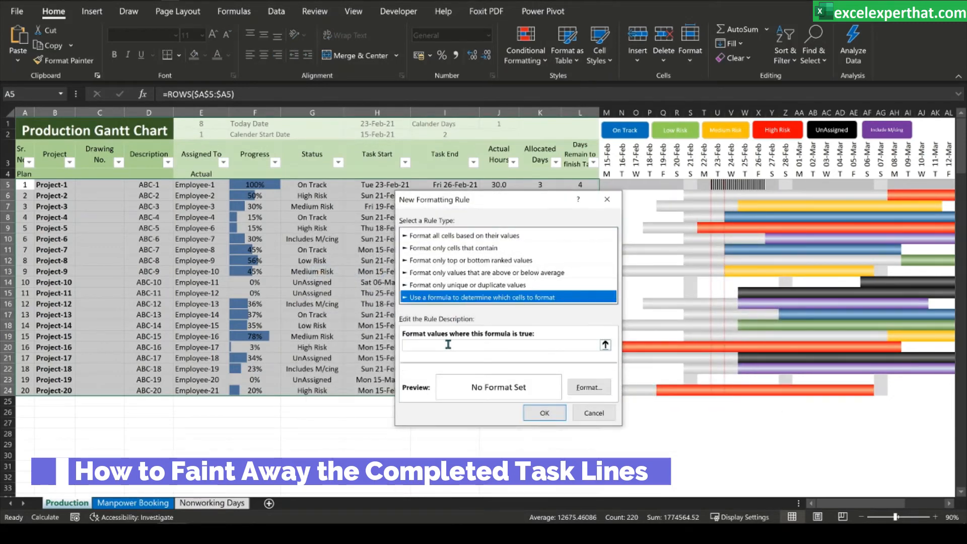
left_click(256, 185)
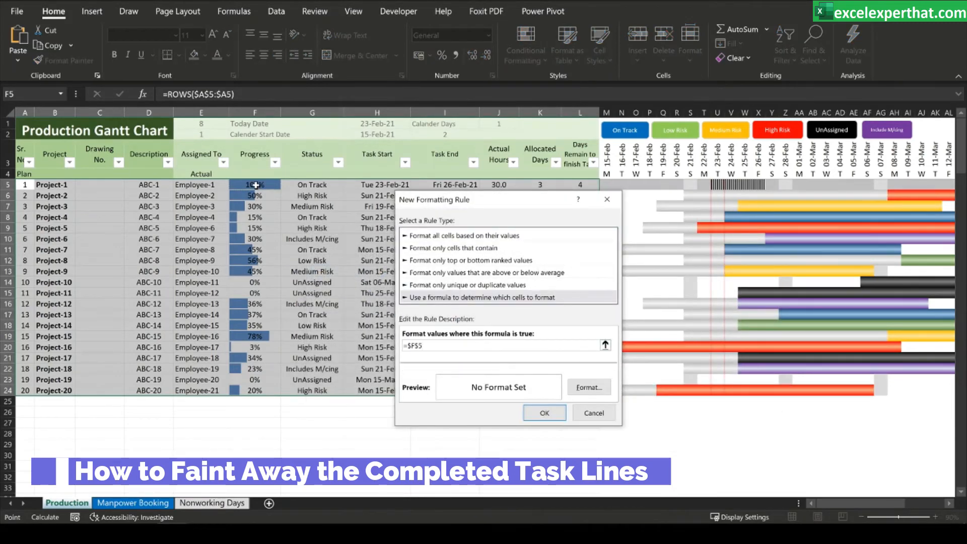
type("=100%")
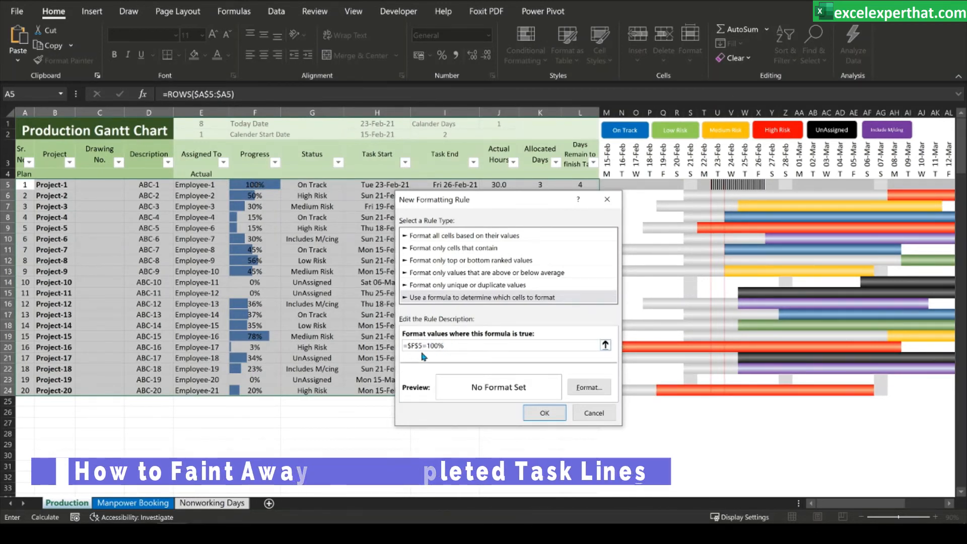
left_click(420, 348)
key("BackSpace")
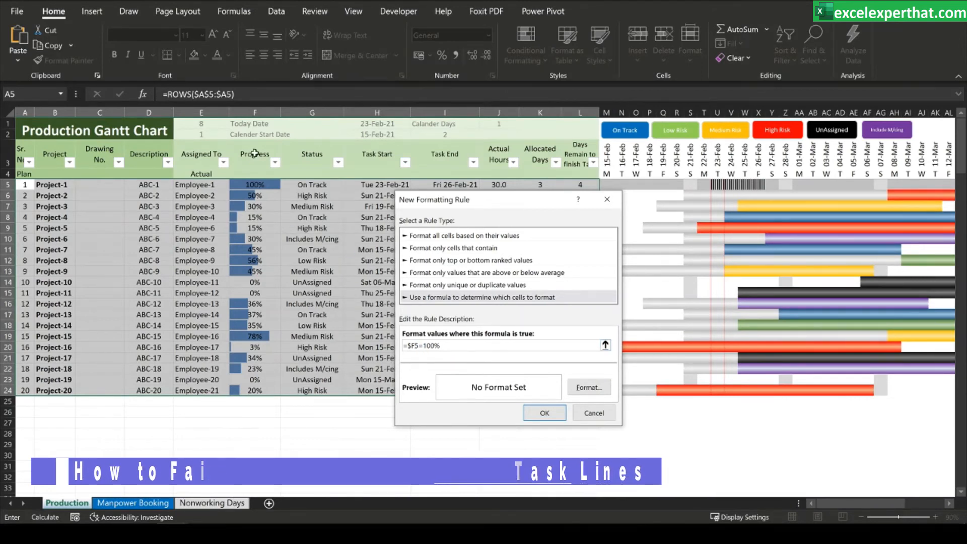
Step: Give the =$F5=100% rule a light grey font colour and create the rule
left_click(577, 386)
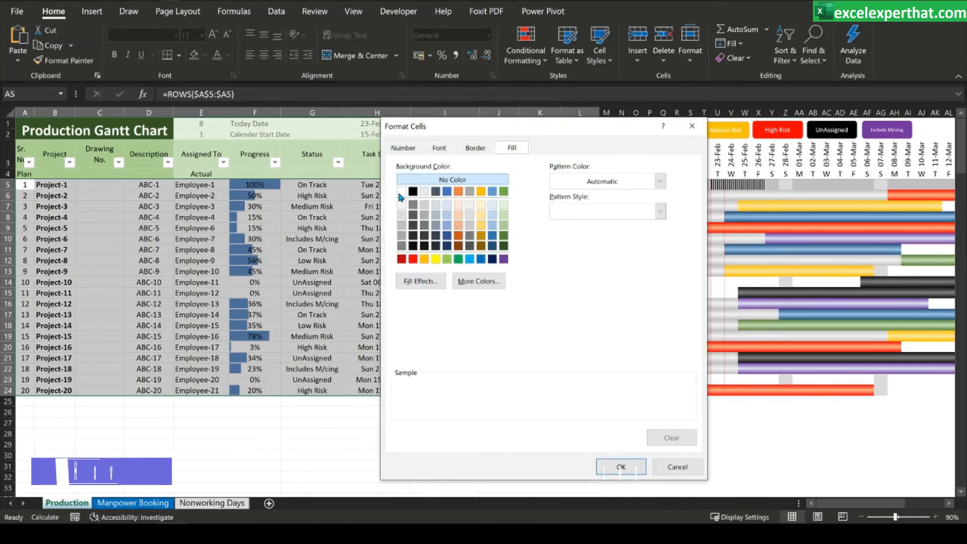
left_click(439, 150)
left_click(614, 265)
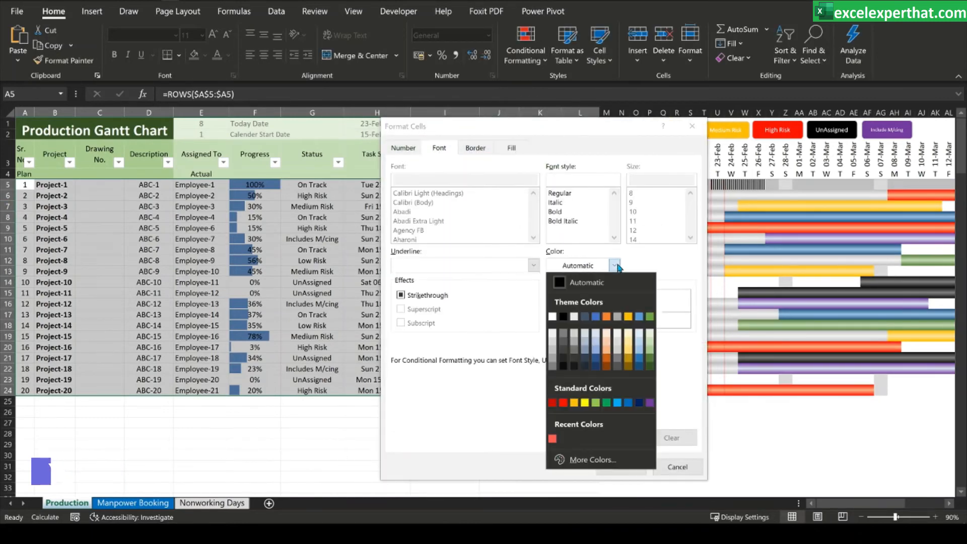
left_click(553, 357)
left_click(633, 469)
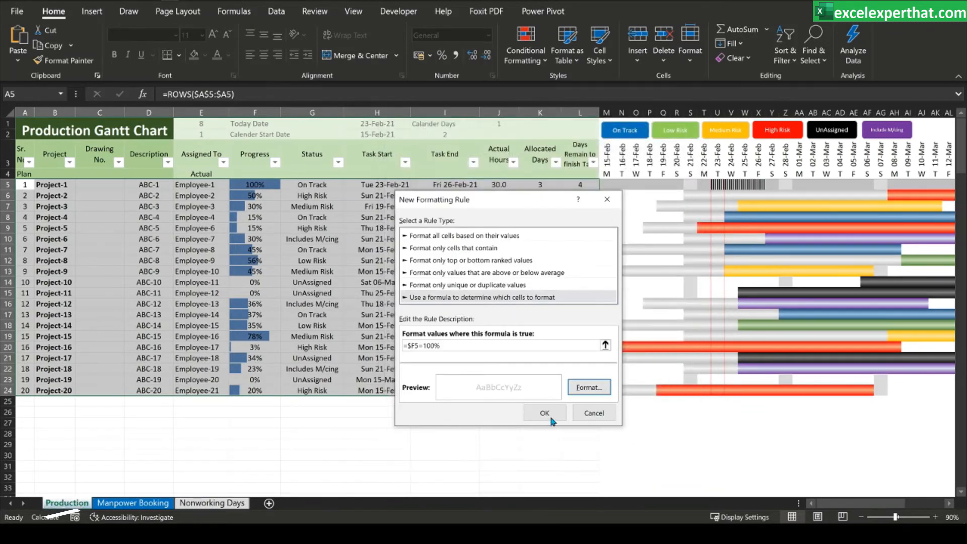
left_click(546, 414)
Step: Apply the faded-text rule, close the rules manager, and check the completed Project-1 row
left_click(762, 403)
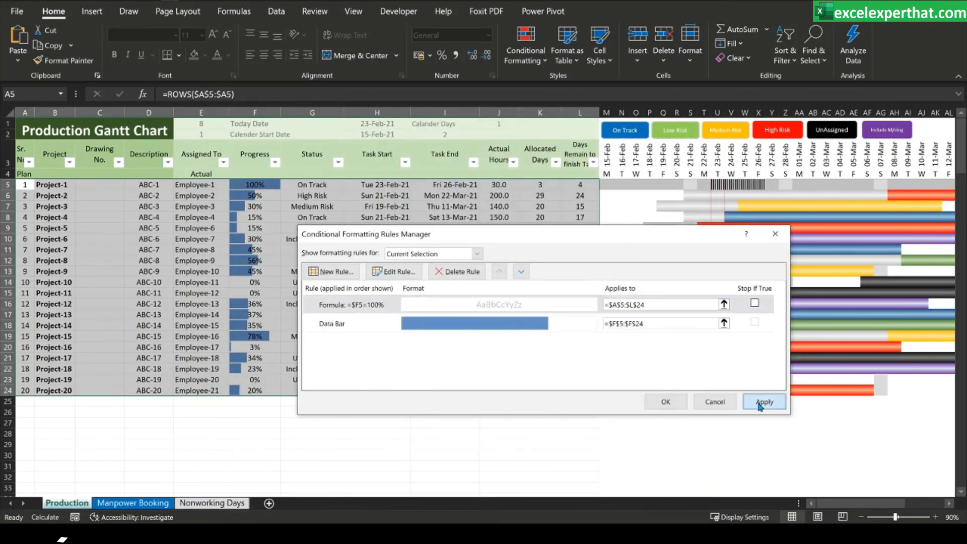
left_click(666, 403)
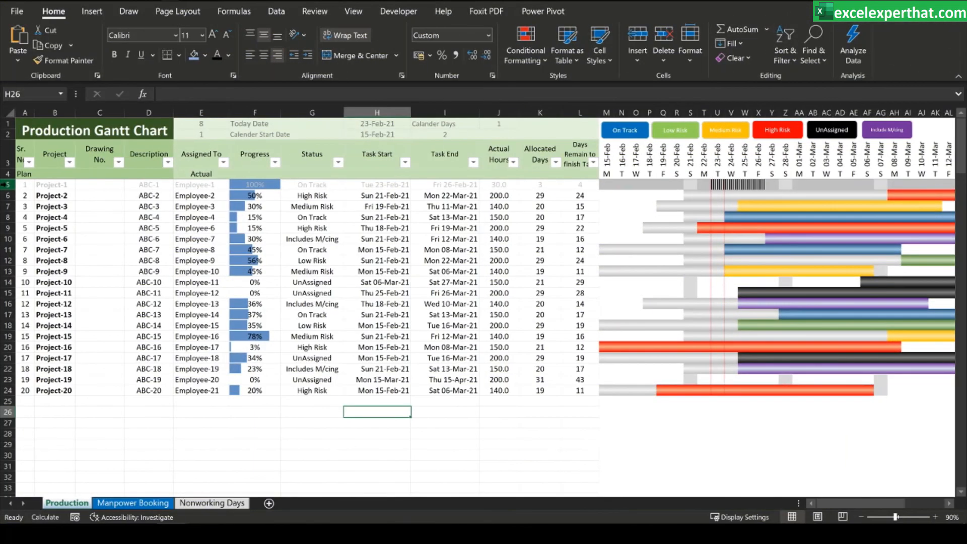
left_click(8, 185)
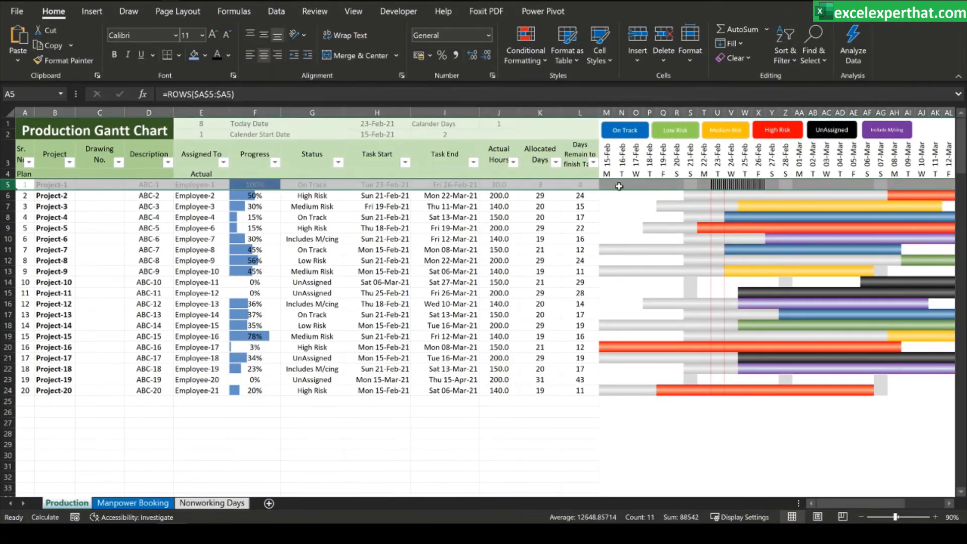
left_click(435, 420)
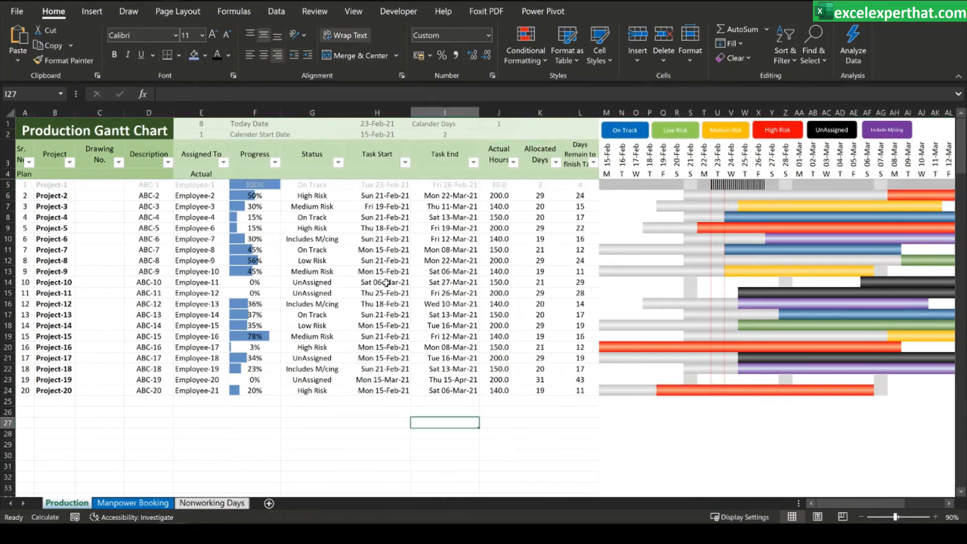
Step: Set the progress of Project-10, Project-14 and Project-18 to 100% in cells F14, F18 and F22
left_click(250, 282)
type("100")
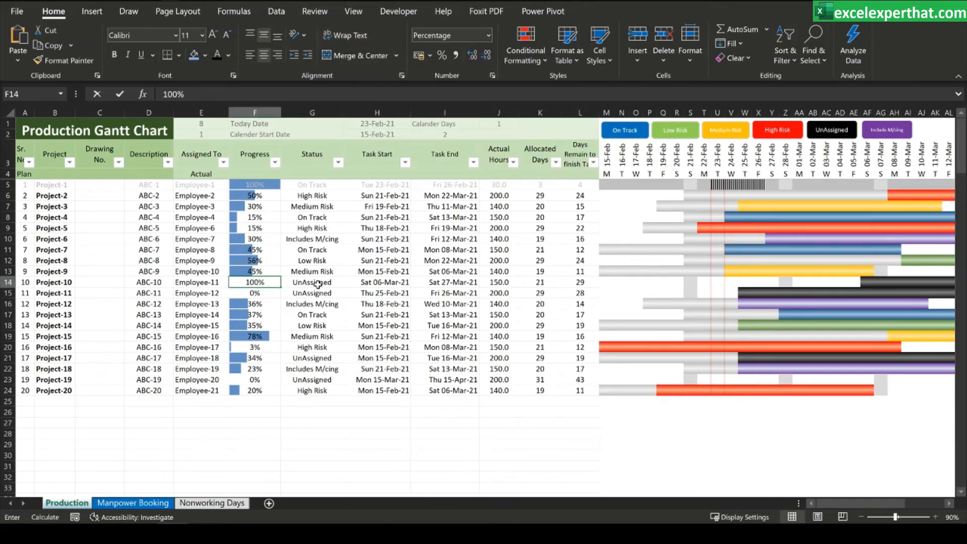
key("Return")
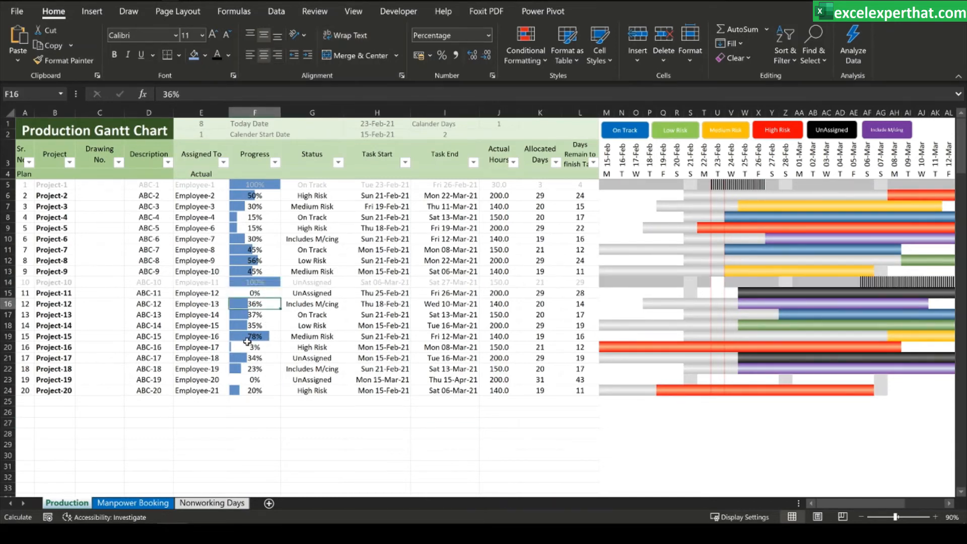
left_click(268, 326)
type("100")
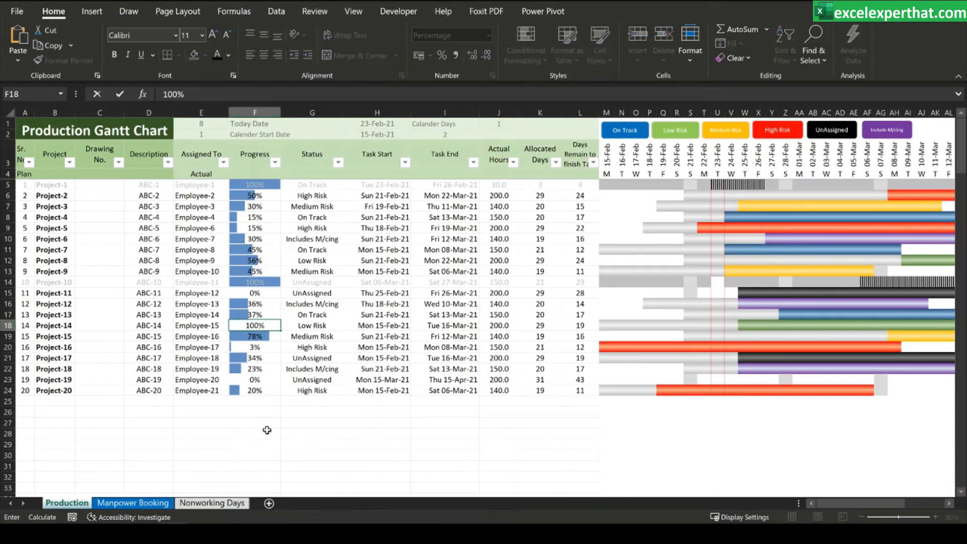
left_click(302, 434)
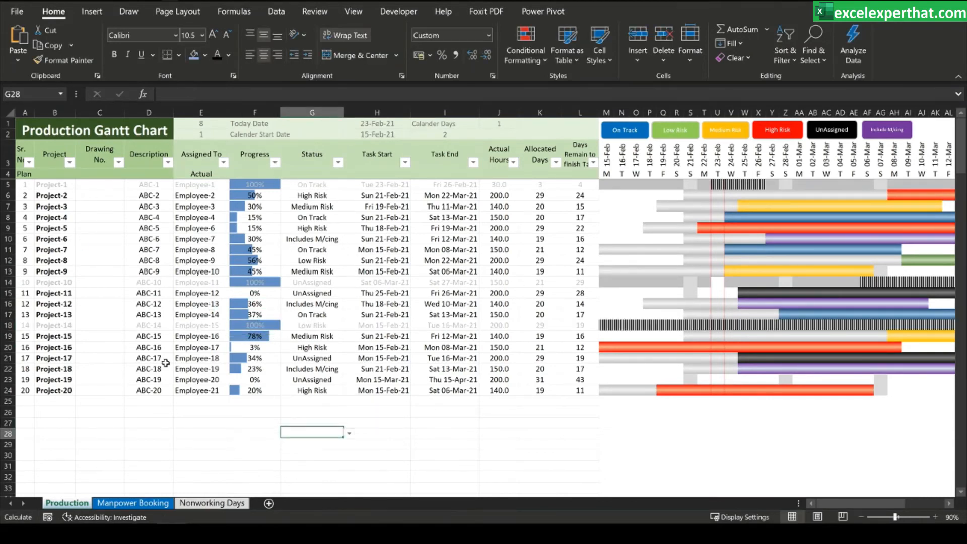
left_click(255, 369)
type("100")
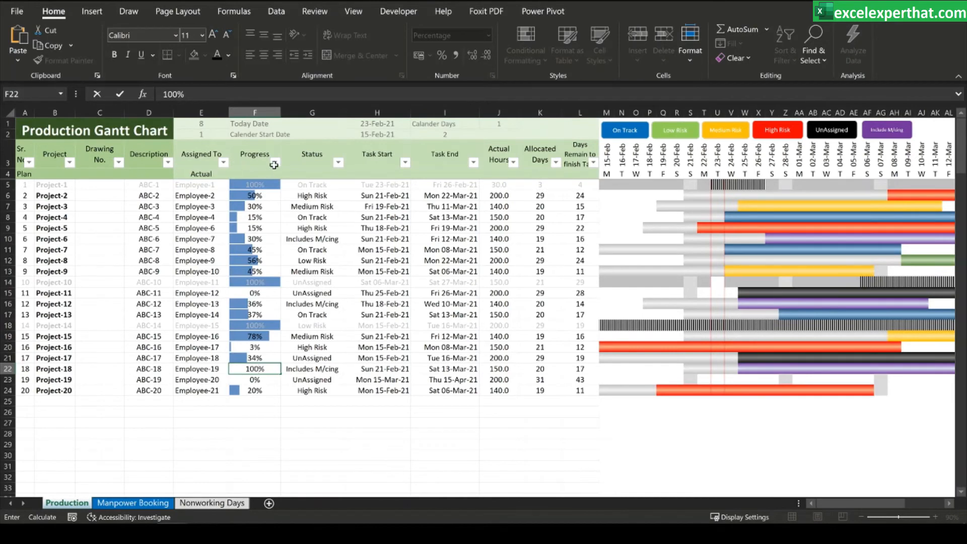
left_click(377, 443)
Step: Filter the Progress column to hide the 100% tasks, and undo the filter
left_click(275, 162)
scroll(196, 379, "down", 1)
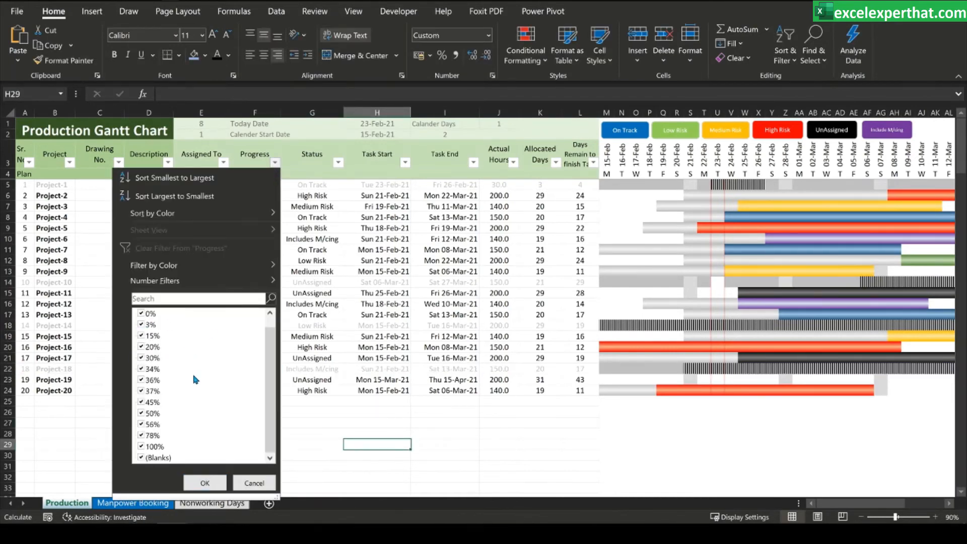
left_click(141, 447)
left_click(205, 482)
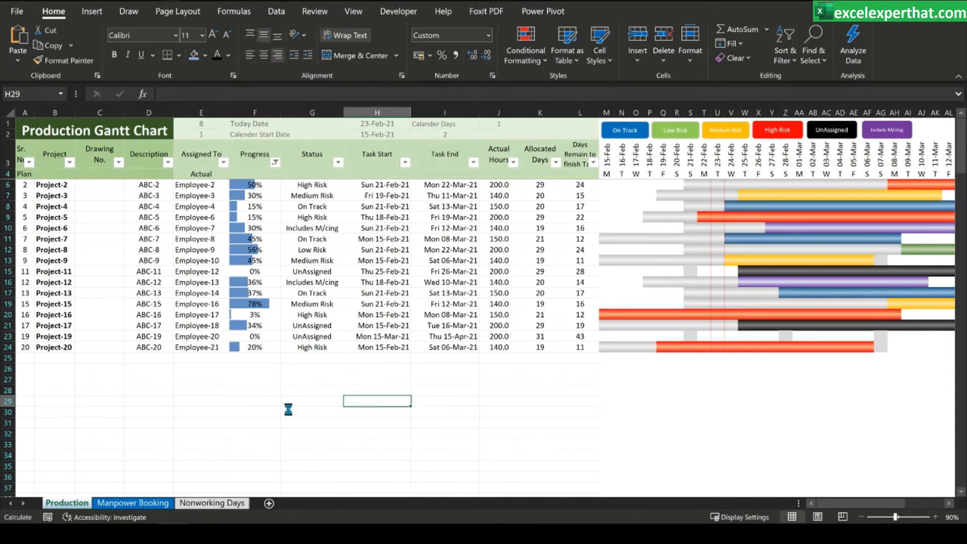
key("ctrl+z")
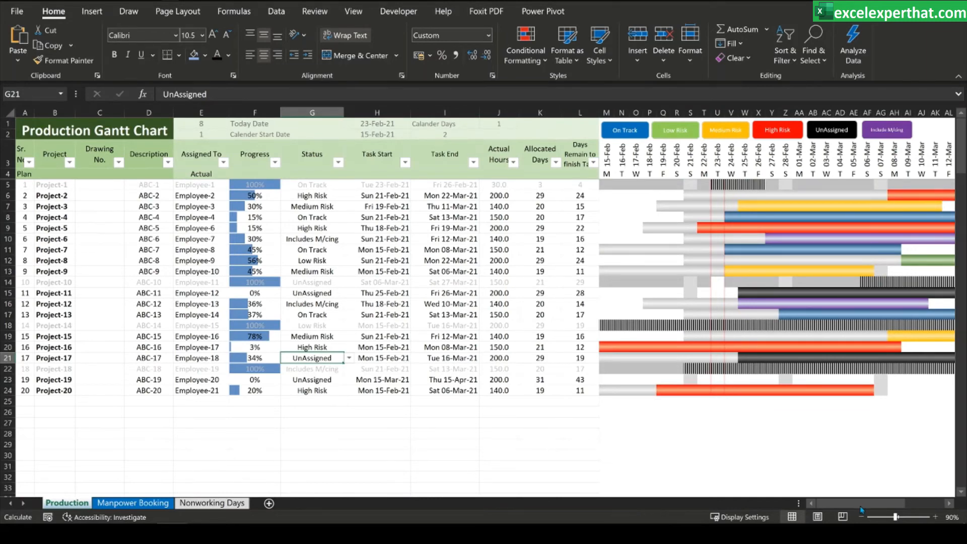
Step: Review the employees listed in the Assigned To column across the project rows
left_click_drag(889, 504, 862, 503)
left_click(201, 423)
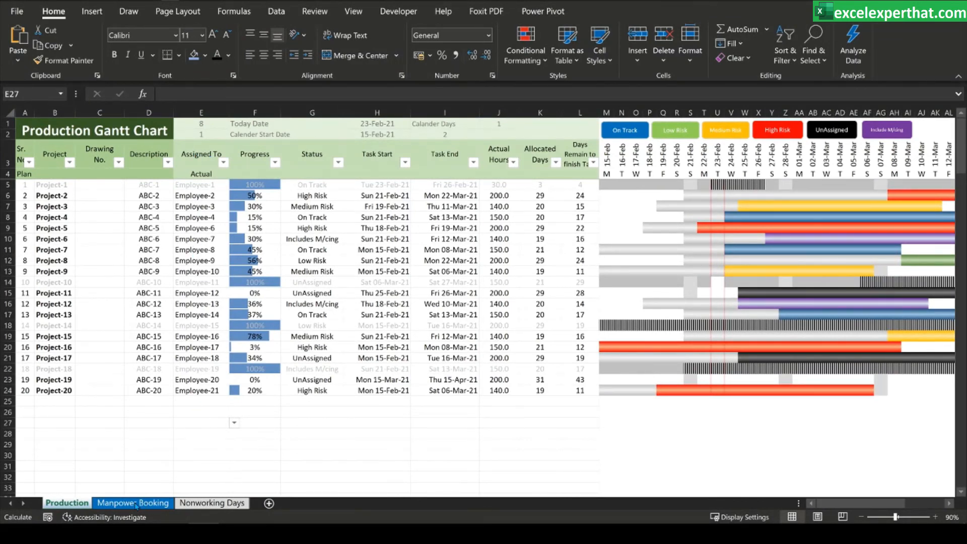
left_click(198, 155)
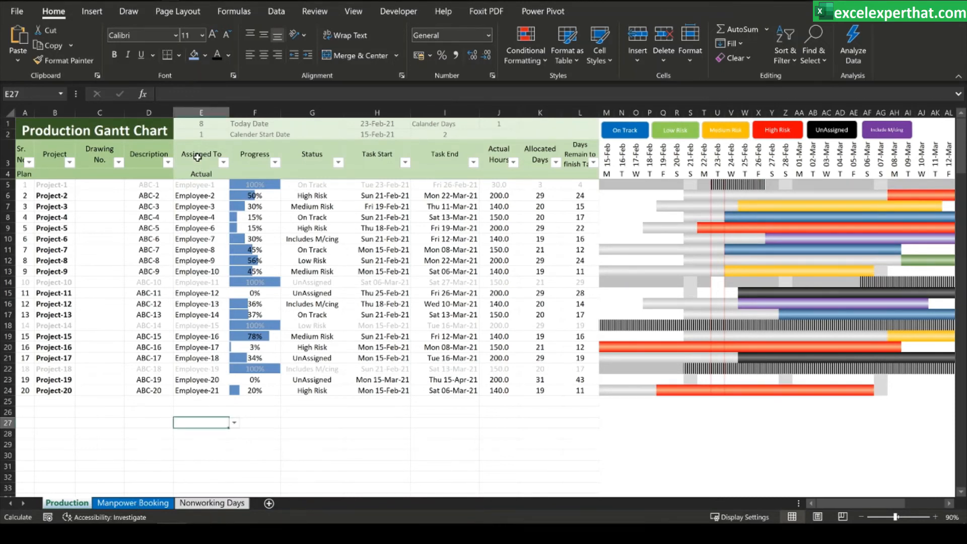
left_click(198, 157)
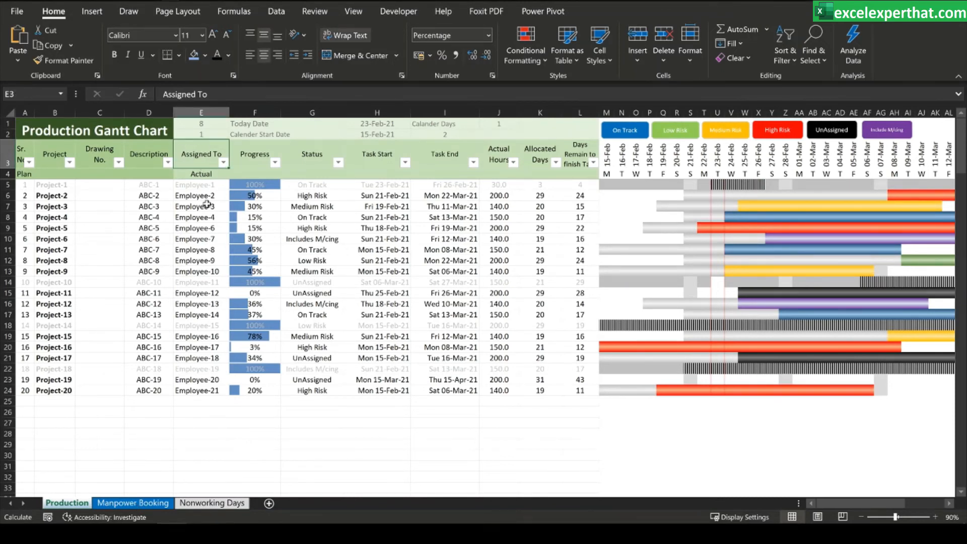
key("Down")
key("Down")
left_click(206, 282)
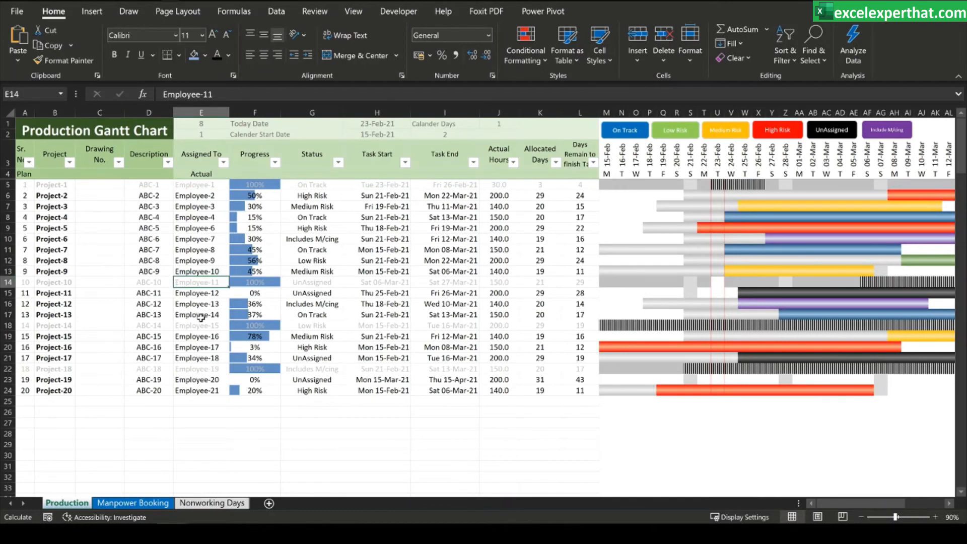
left_click(206, 315)
left_click(207, 347)
Step: Copy Employee-1 from E5 into the Assigned To cells of Project-4 (E8) and Project-8 (E12)
left_click(207, 185)
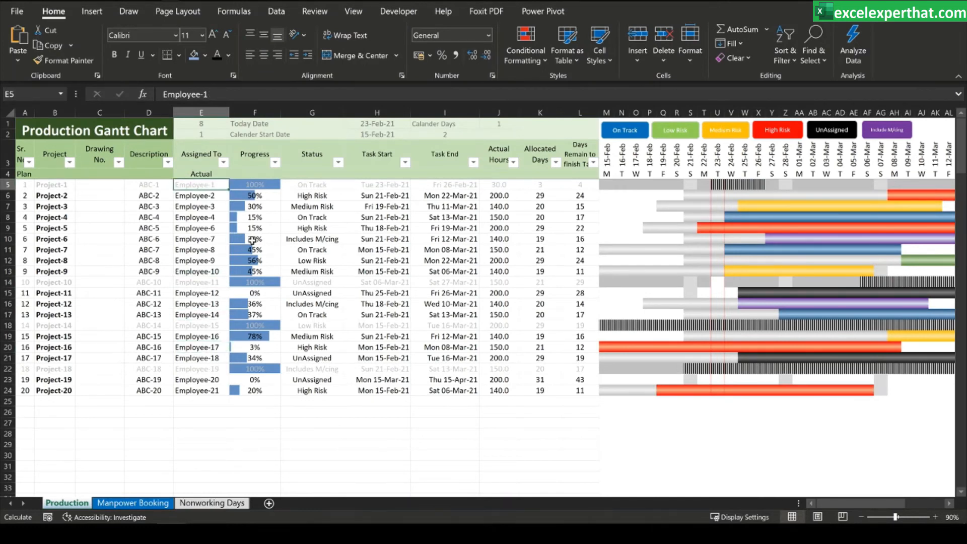
key("ctrl+c")
left_click(206, 213)
key("ctrl+v")
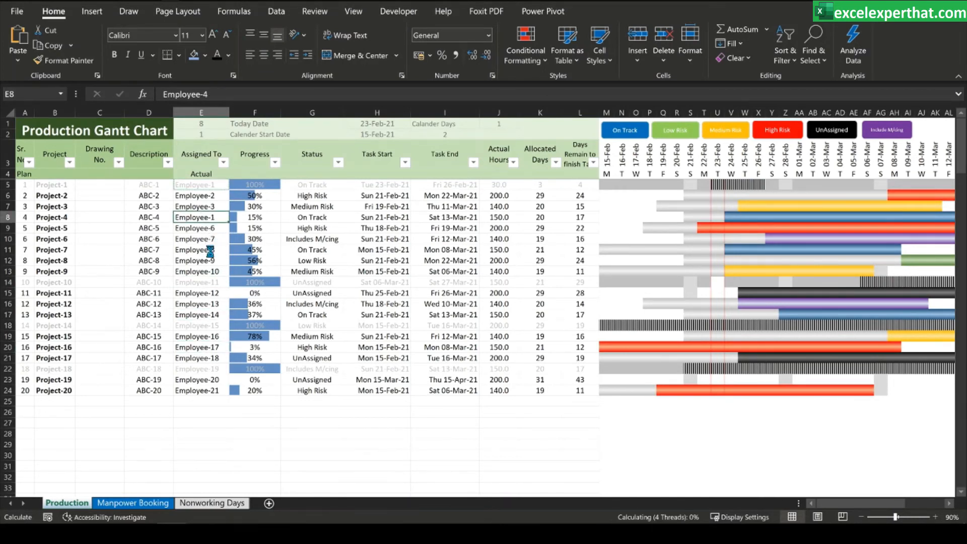
key("Down")
key("Down")
key("Down")
key("Down")
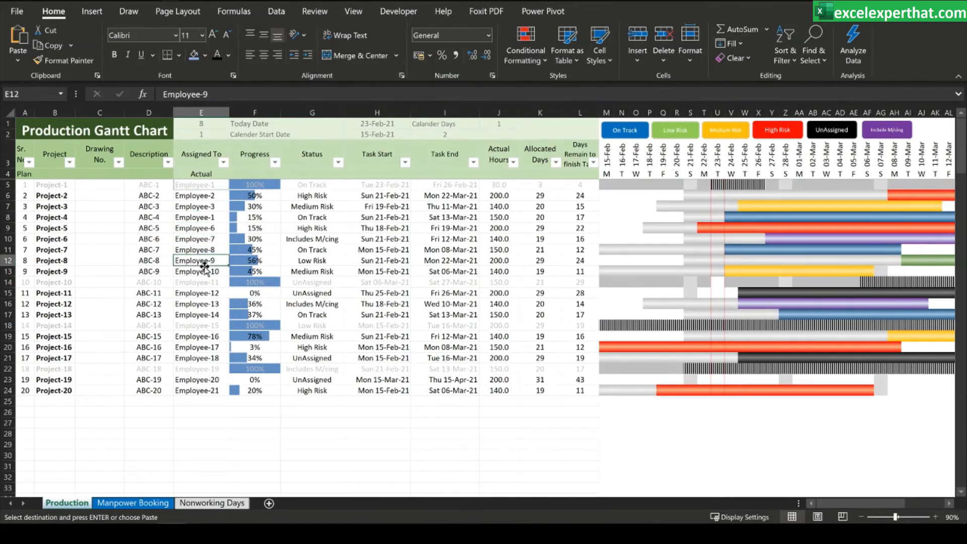
key("ctrl+v")
Step: Paste Employee-1 into the Assigned To cells of Project-13 (E17) and Project-17 (E21)
left_click(203, 315)
key("ctrl+v")
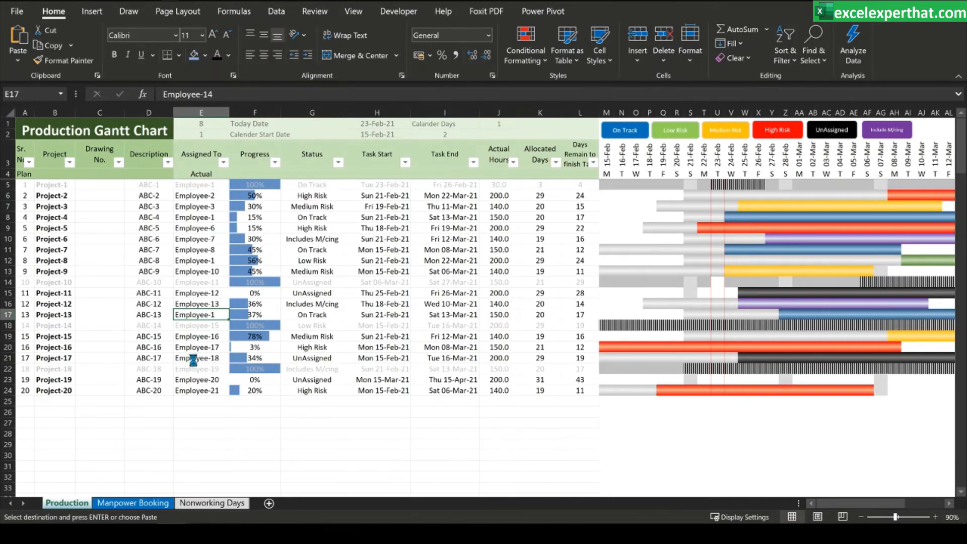
left_click(195, 360)
key("ctrl+v")
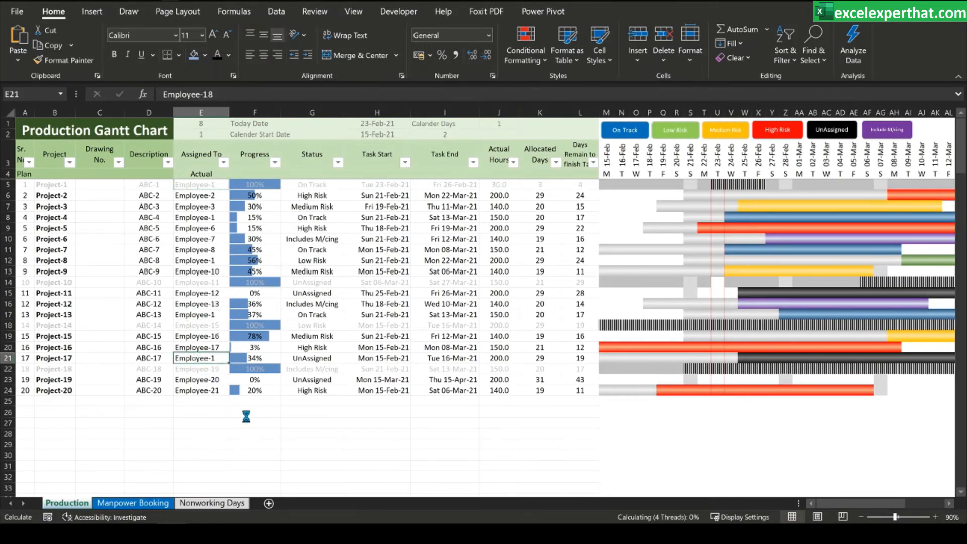
left_click(246, 416)
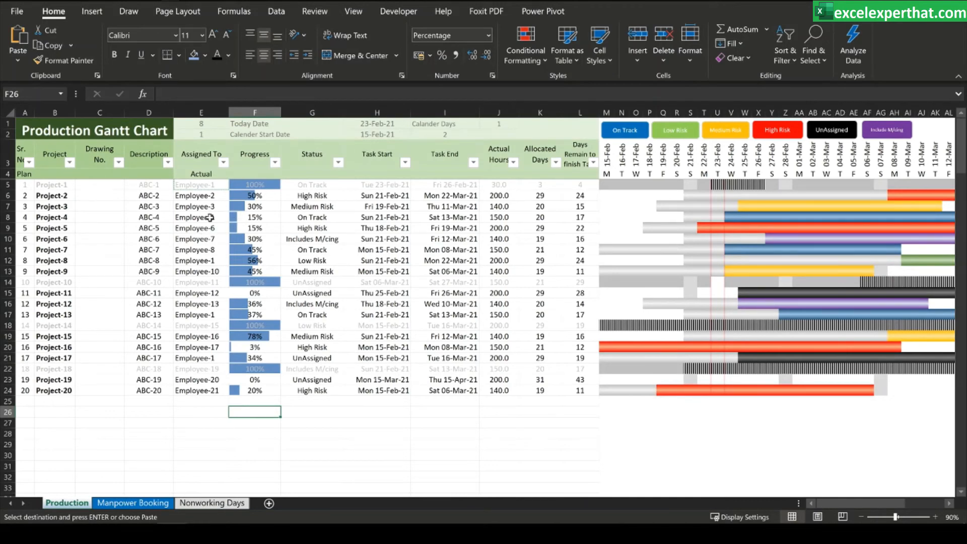
Step: Filter the Assigned To column to Employee-1 only and examine the Task Start dates of the active projects in H8:H21
left_click(223, 163)
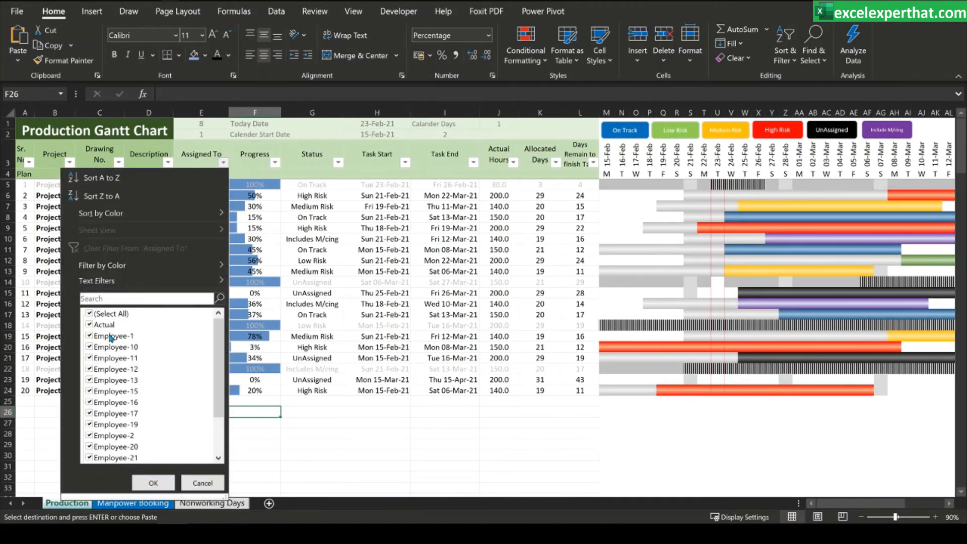
left_click(88, 313)
left_click(89, 336)
left_click(153, 483)
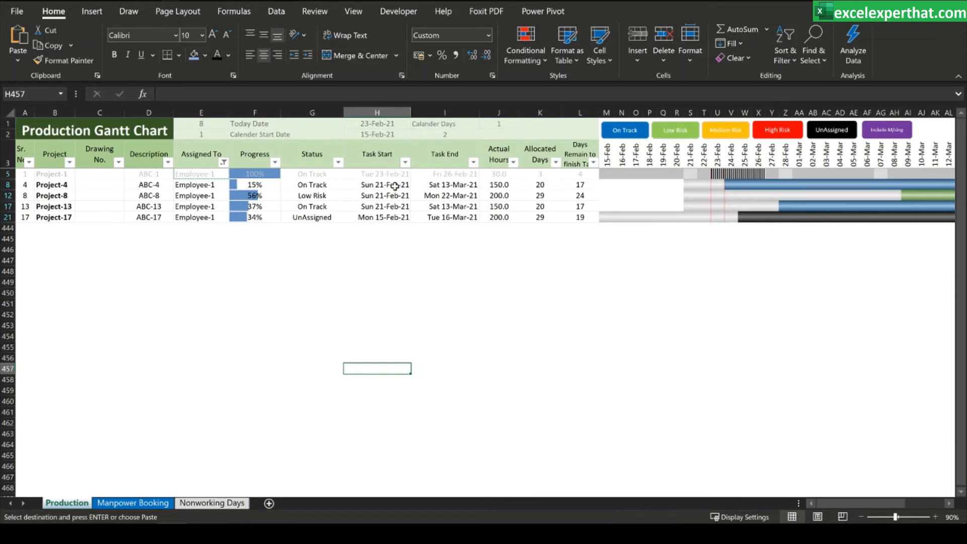
left_click_drag(393, 185, 394, 215)
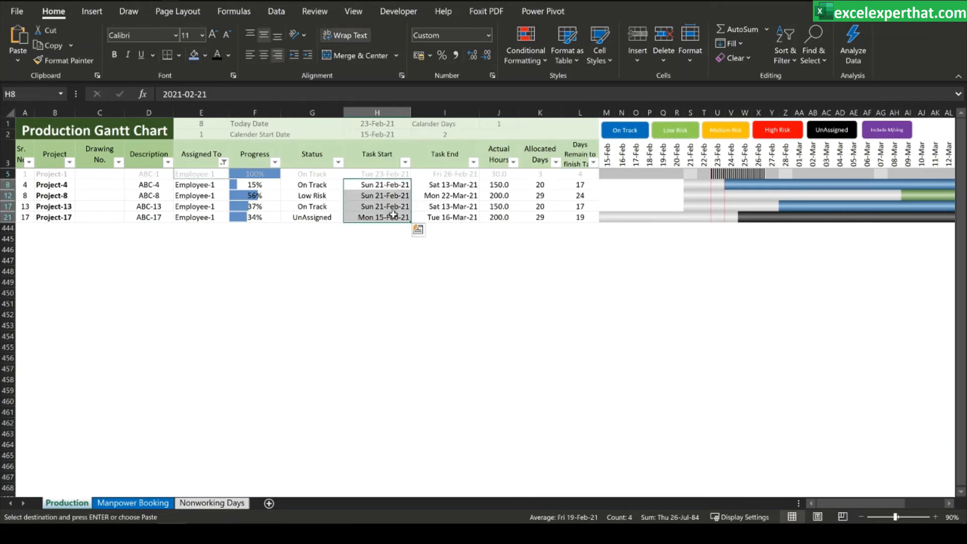
key("Delete")
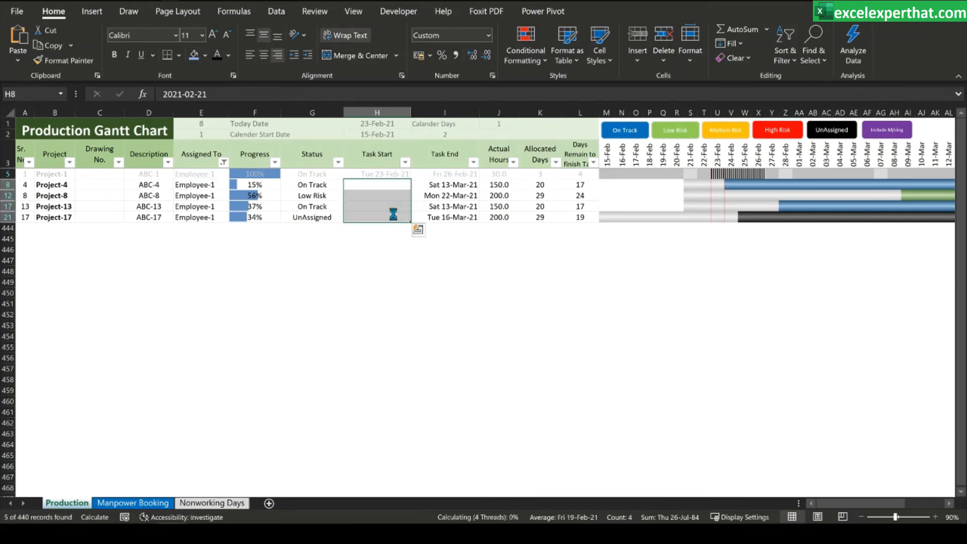
left_click(385, 261)
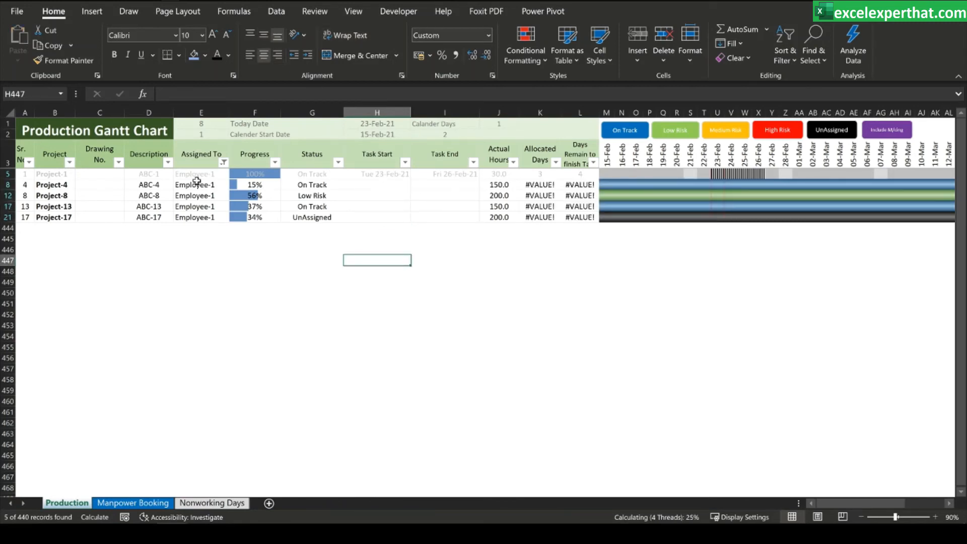
left_click(231, 175)
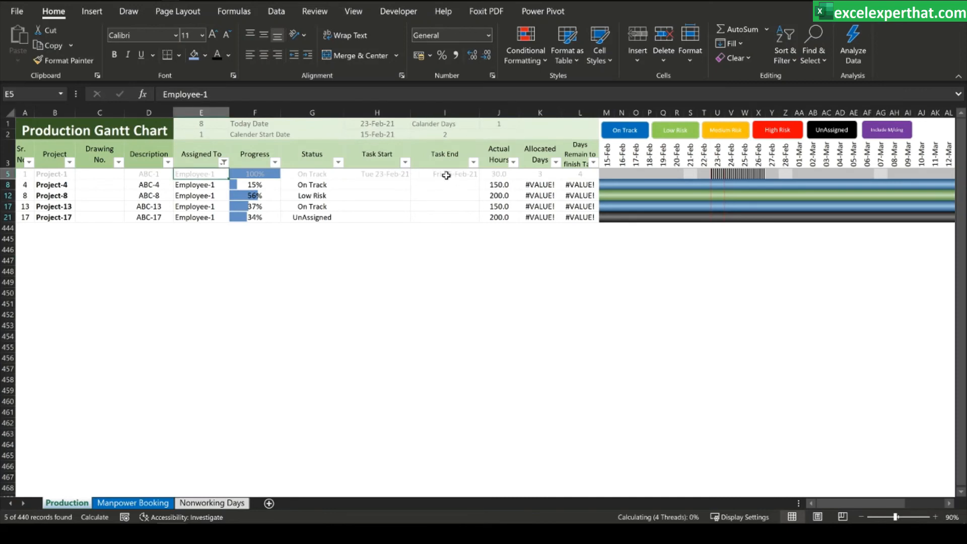
left_click(386, 187)
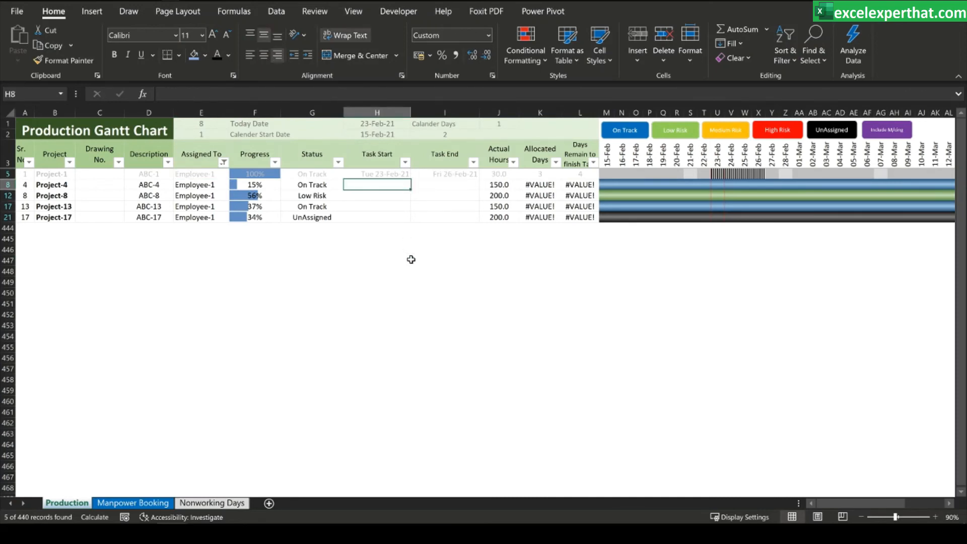
type("27")
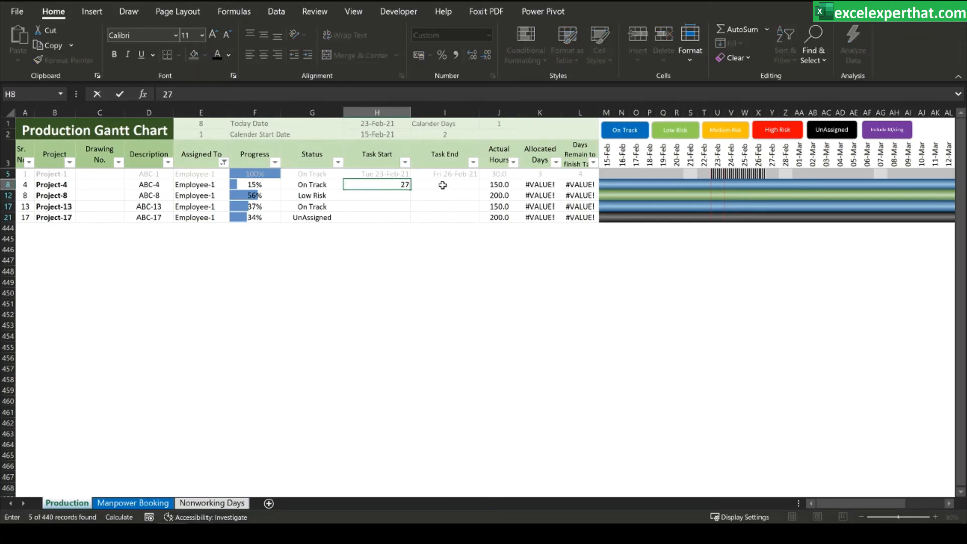
type(" feb 21")
left_click(442, 185)
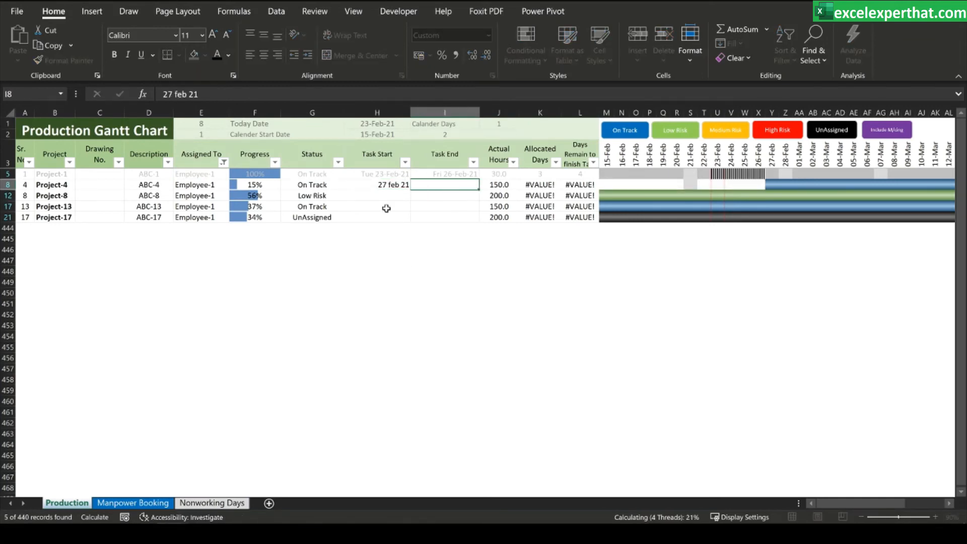
key("Left")
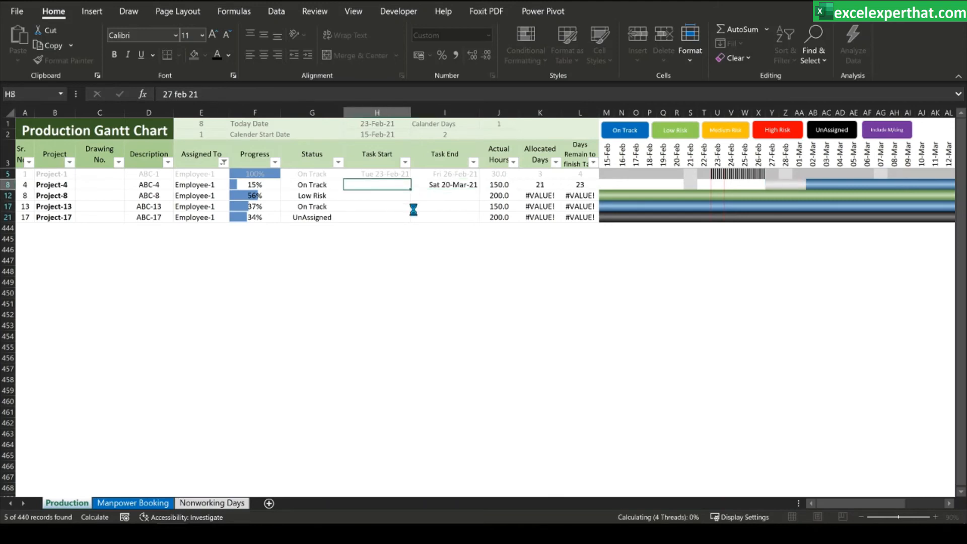
key("ctrl+z")
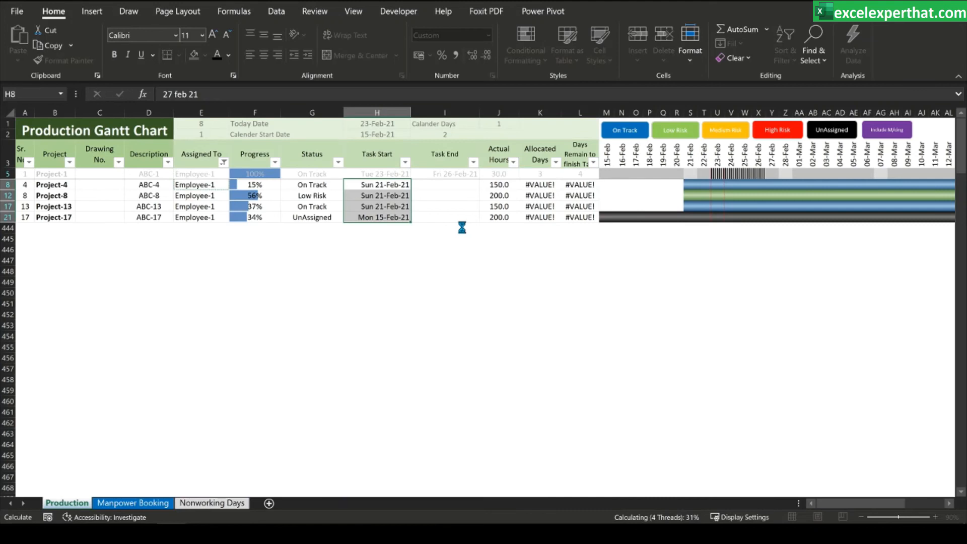
key("ctrl+z")
left_click(403, 250)
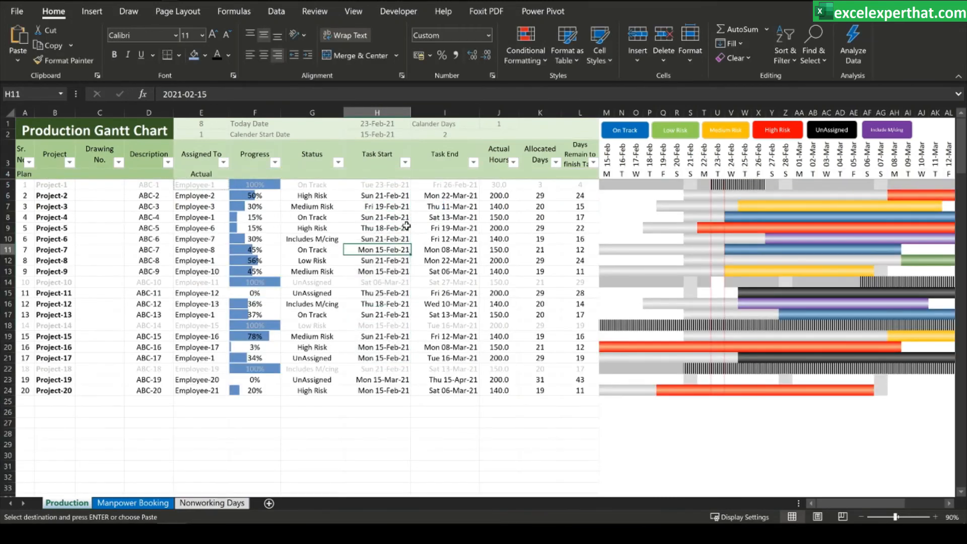
key("Escape")
Step: Filter the Assigned To column of the Production sheet to show only Employee-1
left_click(222, 162)
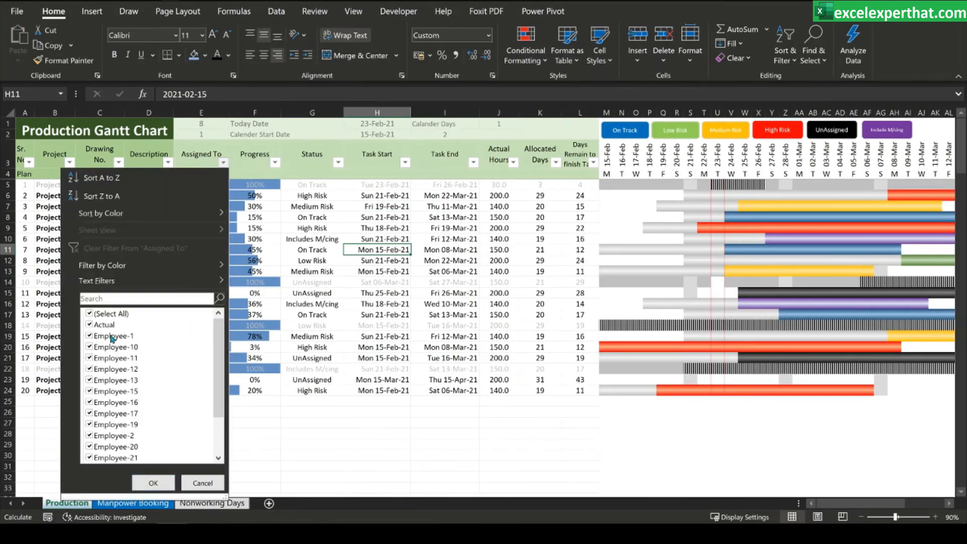
left_click(89, 314)
left_click(89, 336)
left_click(153, 483)
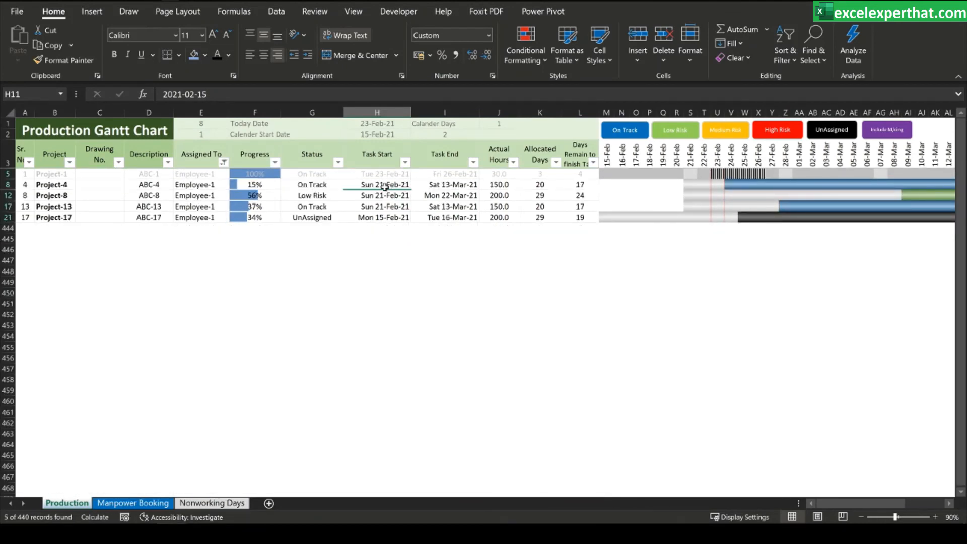
Step: Clear the Task Start dates of Project-4, Project-8, Project-13 and Project-17 in the filtered range H8:H21
left_click_drag(385, 186, 389, 217)
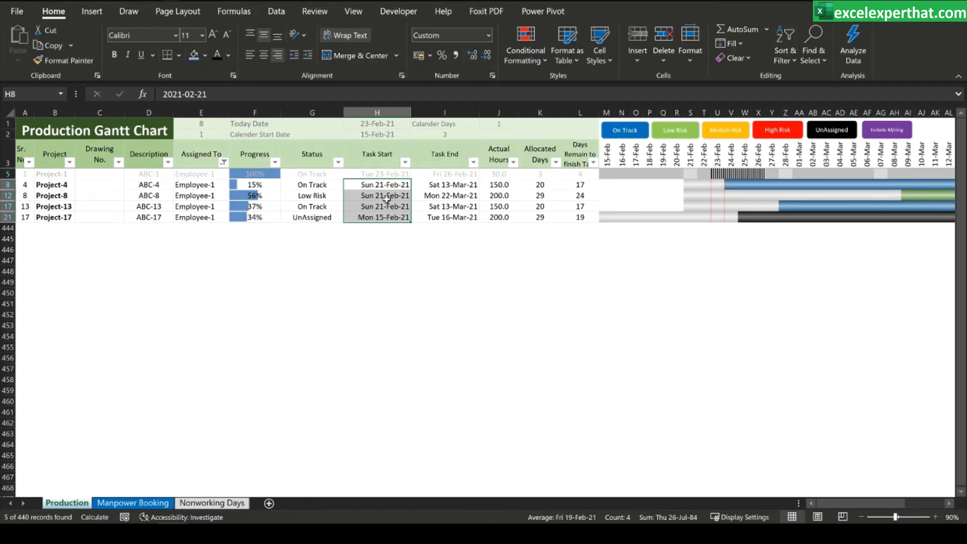
key("Delete")
left_click(399, 187)
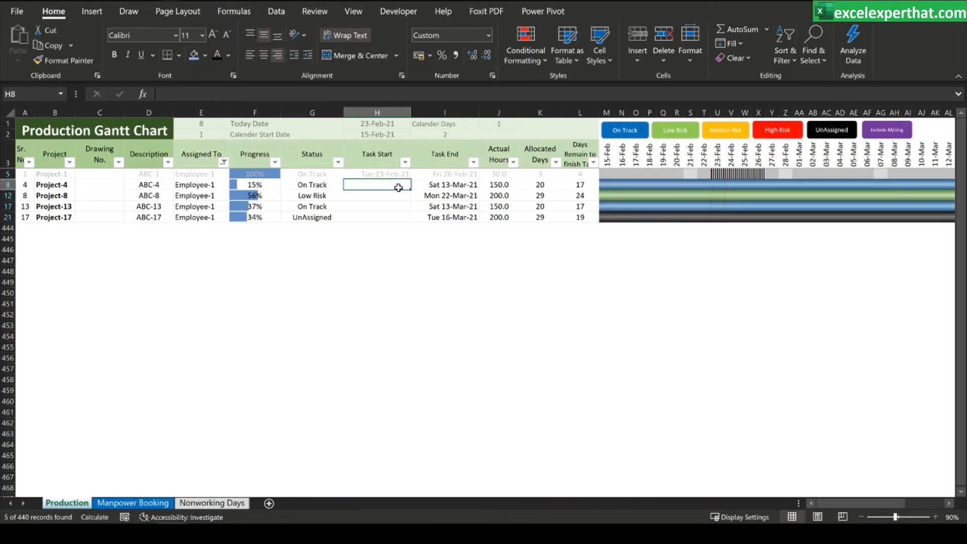
left_click(452, 184)
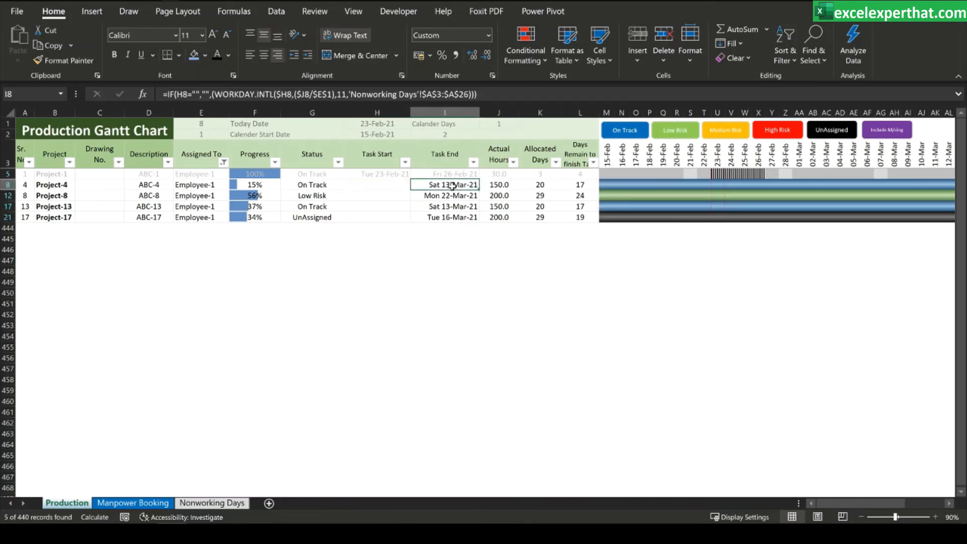
Step: Set the Task Start of Project-4 (H8) to 27 feb 21
left_click(395, 187)
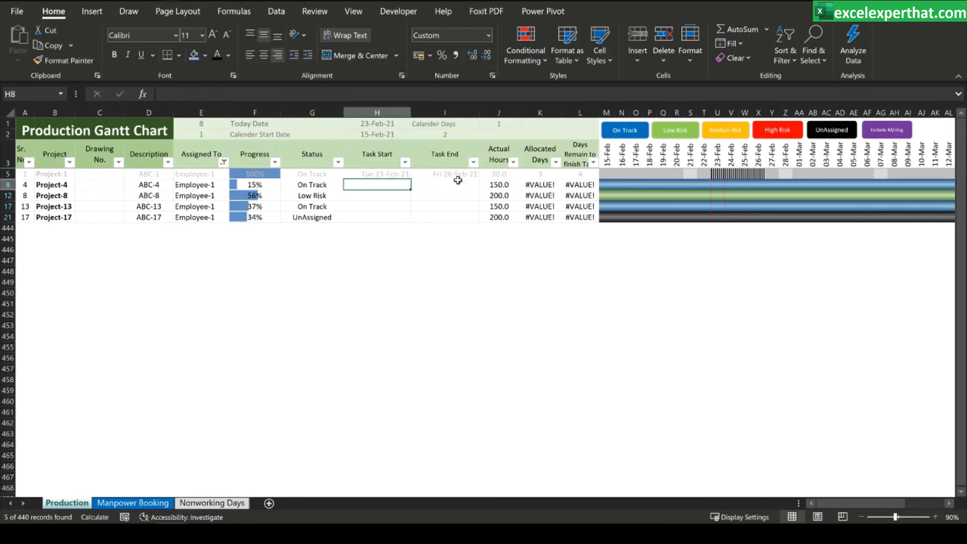
type("27 feb 21")
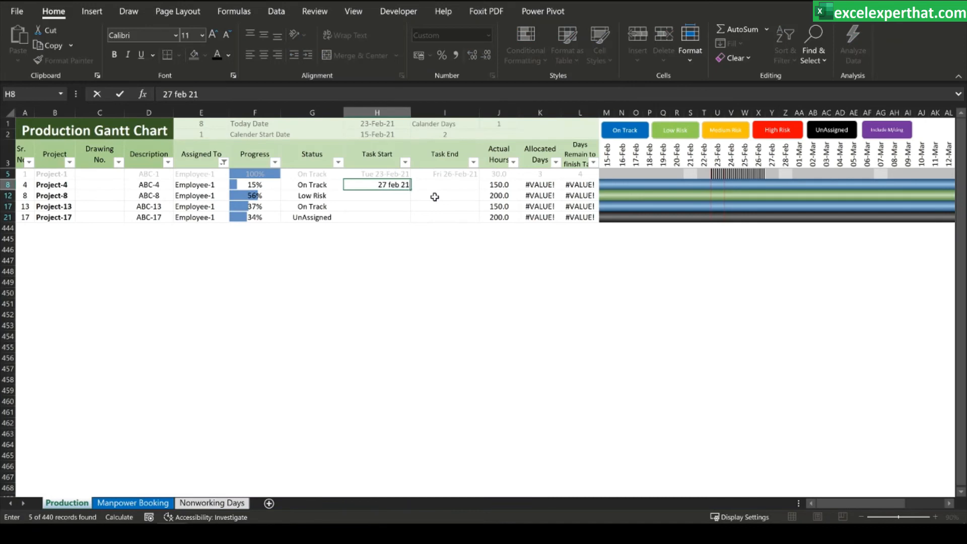
left_click(441, 187)
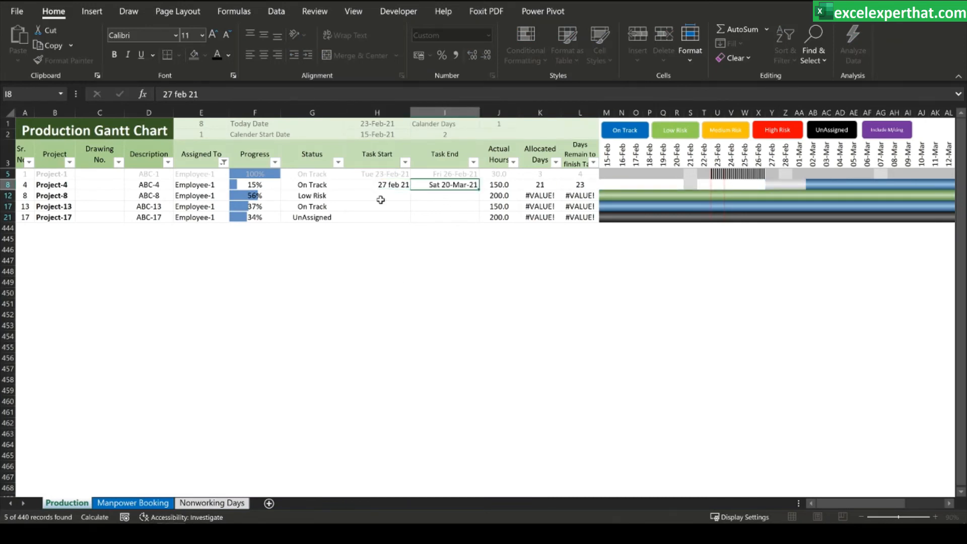
left_click(382, 271)
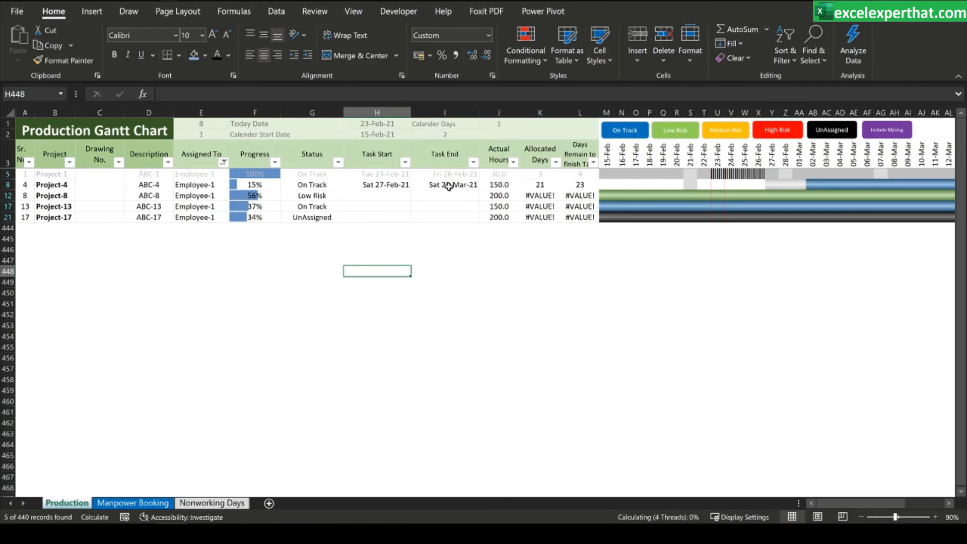
Step: Set the Task Start of Project-8 (H12) to 21 mar 21 and of Project-13 (H17) to 22 apr 21
left_click(389, 194)
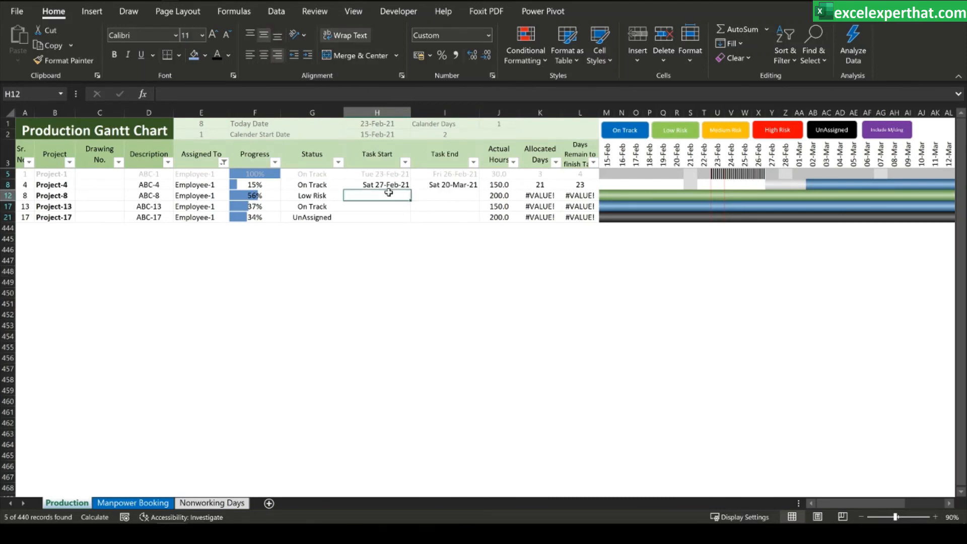
type("21 mar 21")
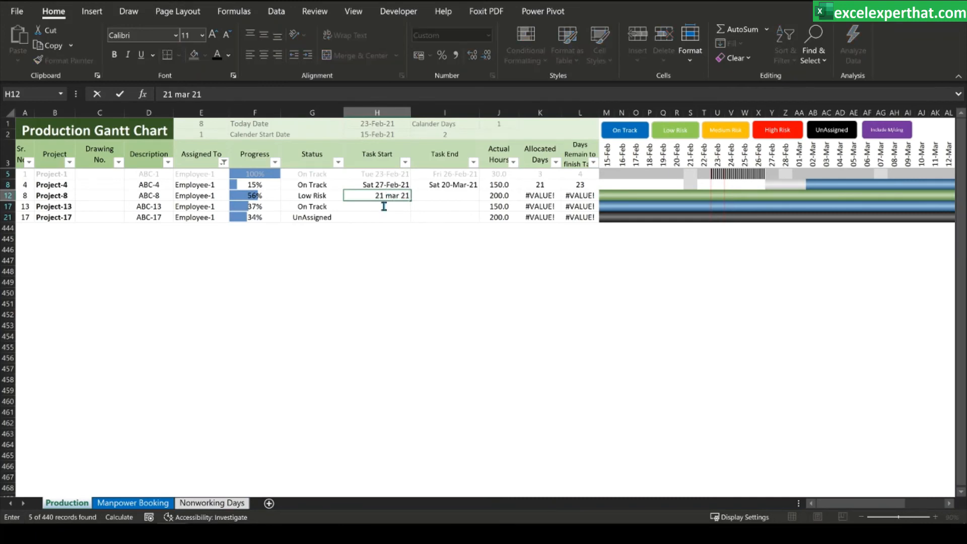
key("Return")
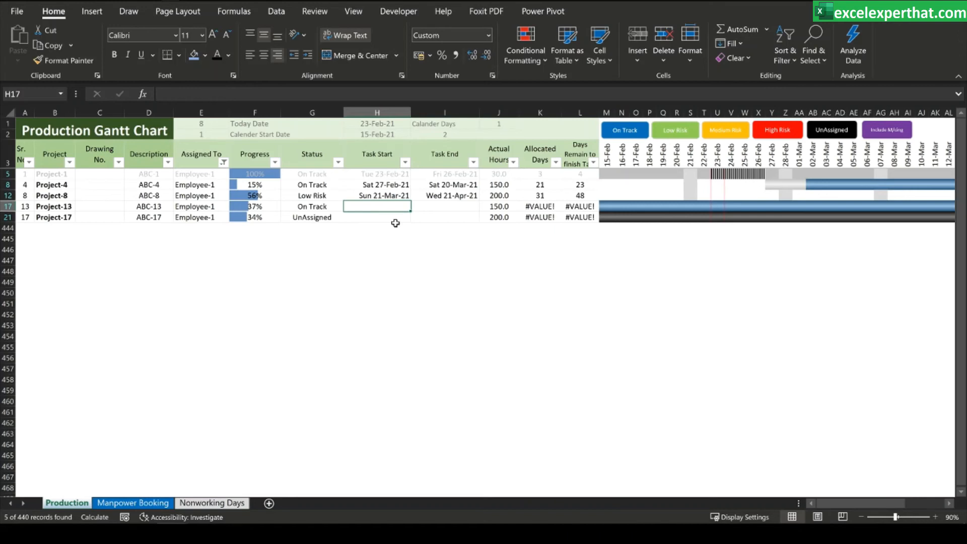
type("22 apr 21")
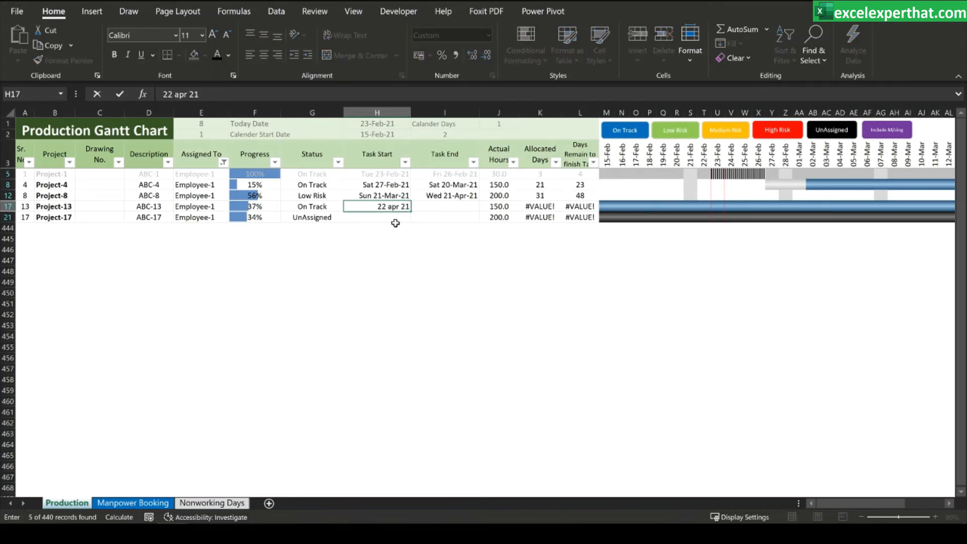
key("Return")
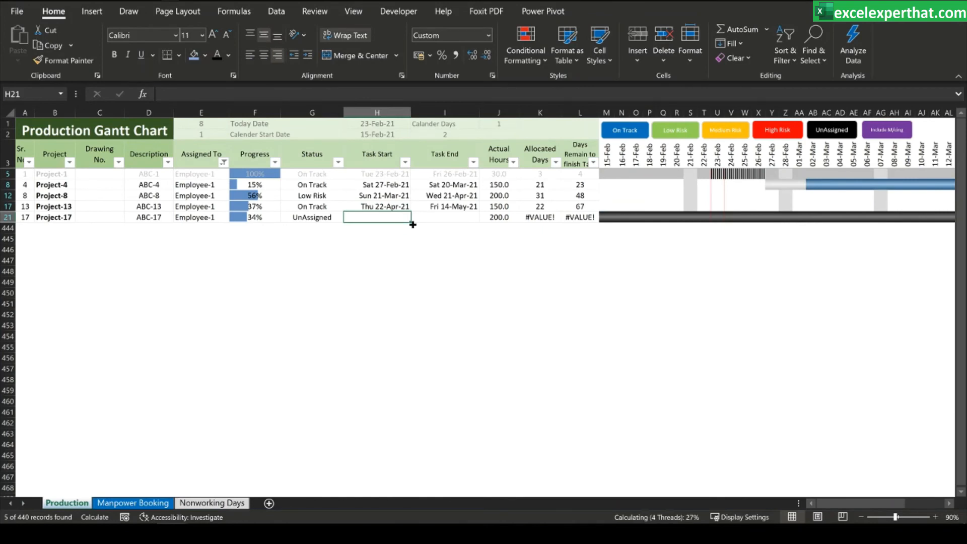
Step: Set the Task Start of Project-17 (H21) to 15 may 21
type("15 ma")
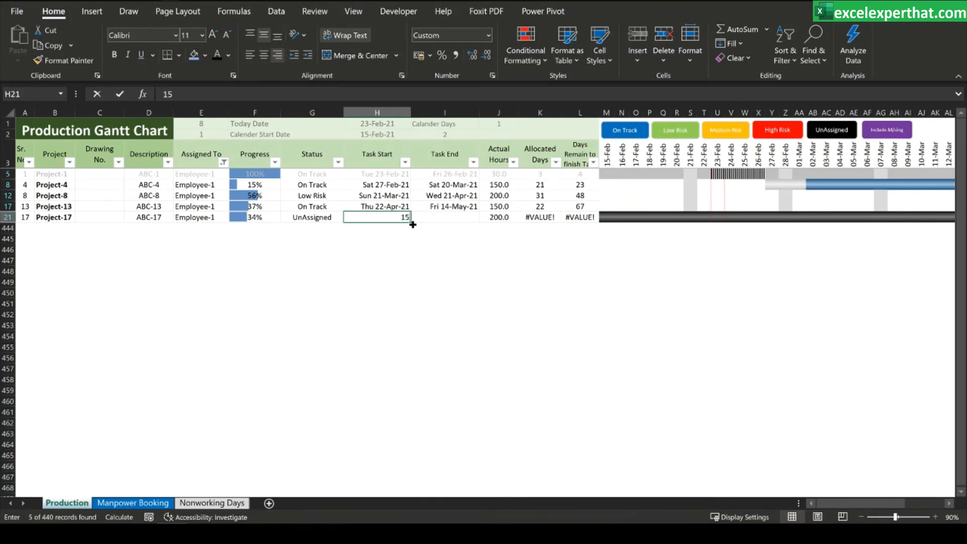
type("y 21")
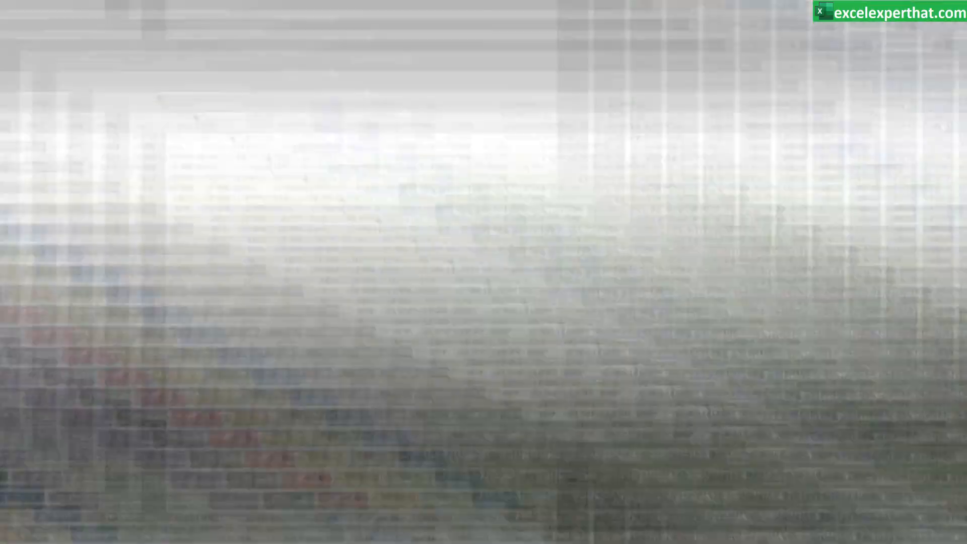
key("Return")
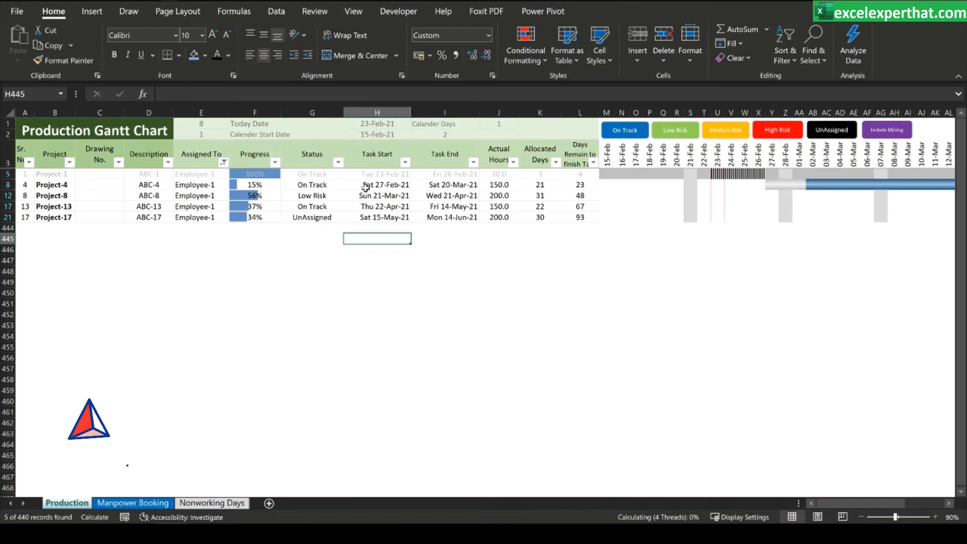
Step: Review the Task Start and Task End dates in H5:I21 against the projects listed for Employee-1
left_click_drag(379, 174, 437, 217)
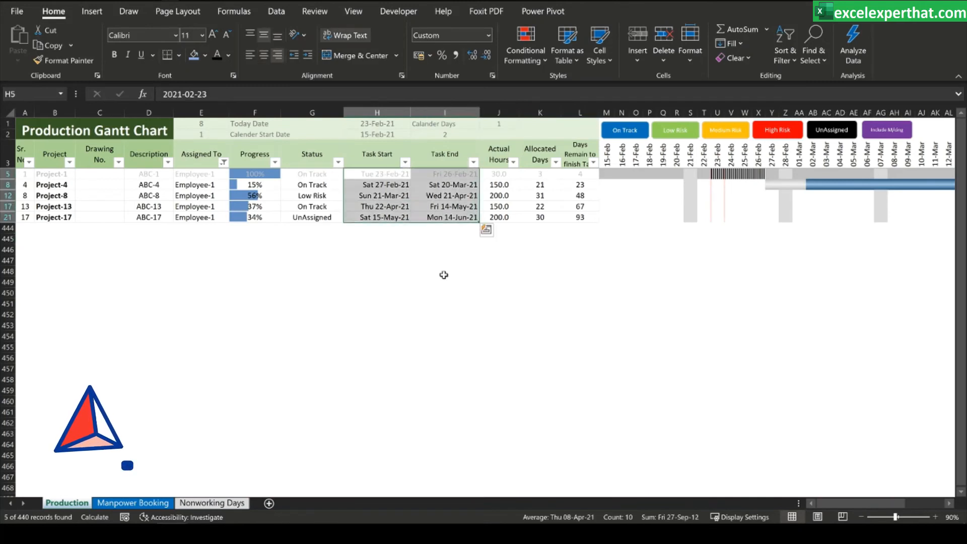
left_click(445, 272)
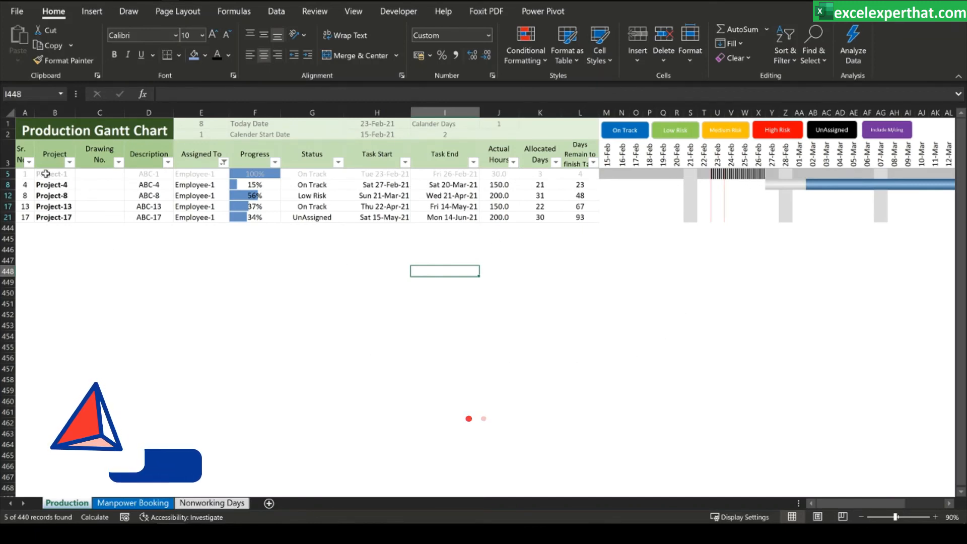
left_click_drag(46, 173, 54, 268)
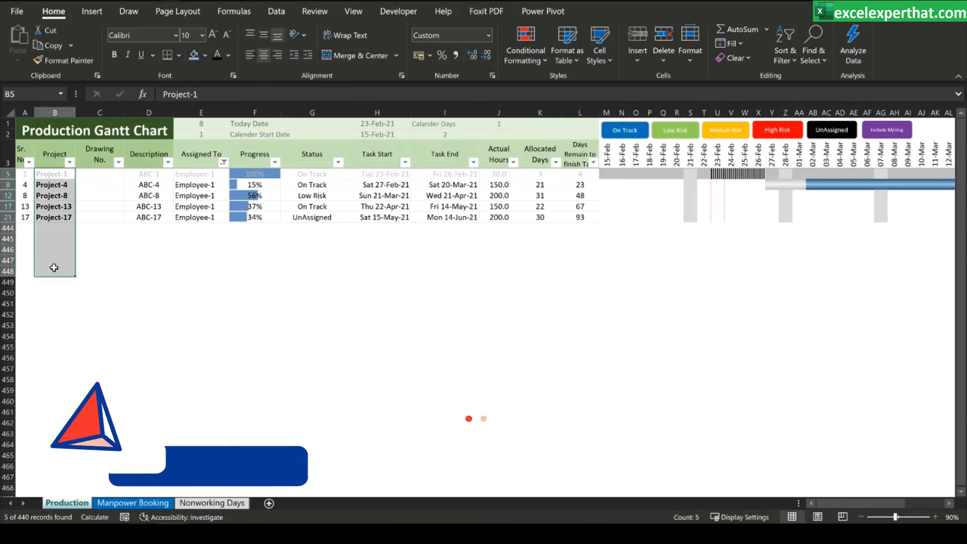
left_click(186, 292)
left_click(202, 173)
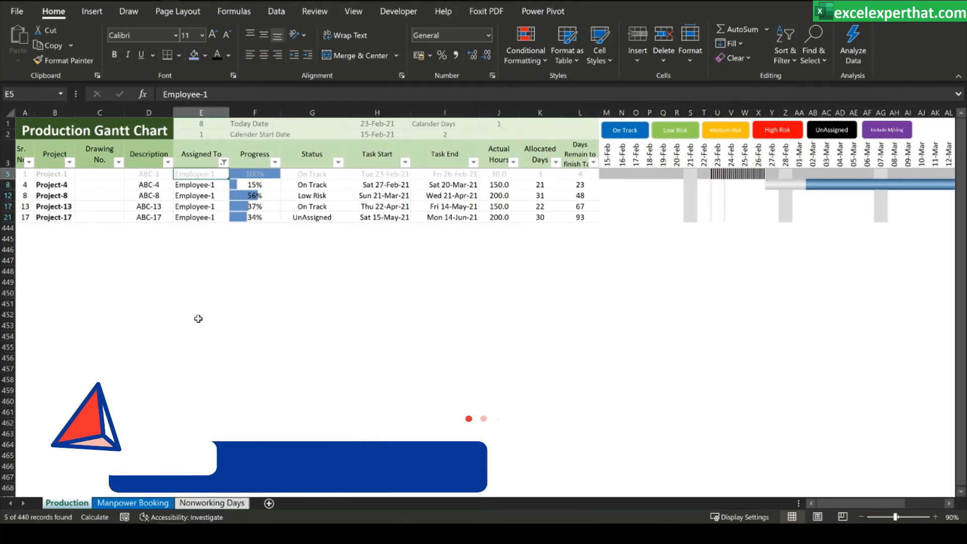
left_click(198, 318)
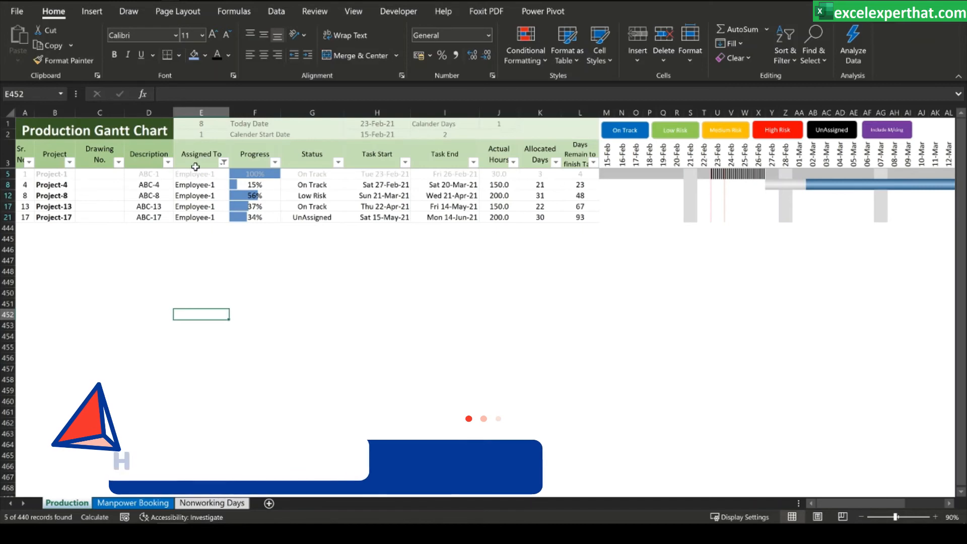
left_click(112, 403)
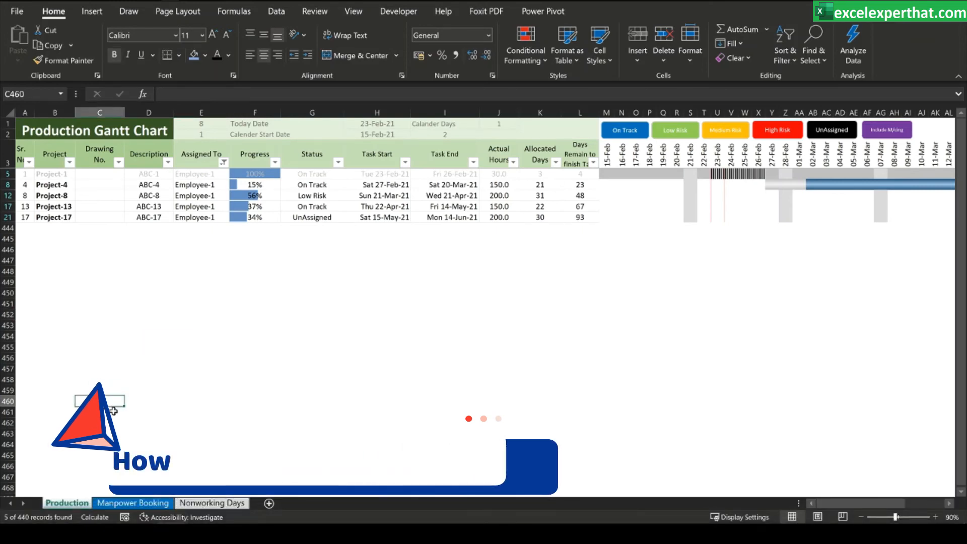
Step: Open the Manpower Booking sheet and examine its worker table, including Employee-1's Task Start in I6 and the Task Start header
left_click(115, 503)
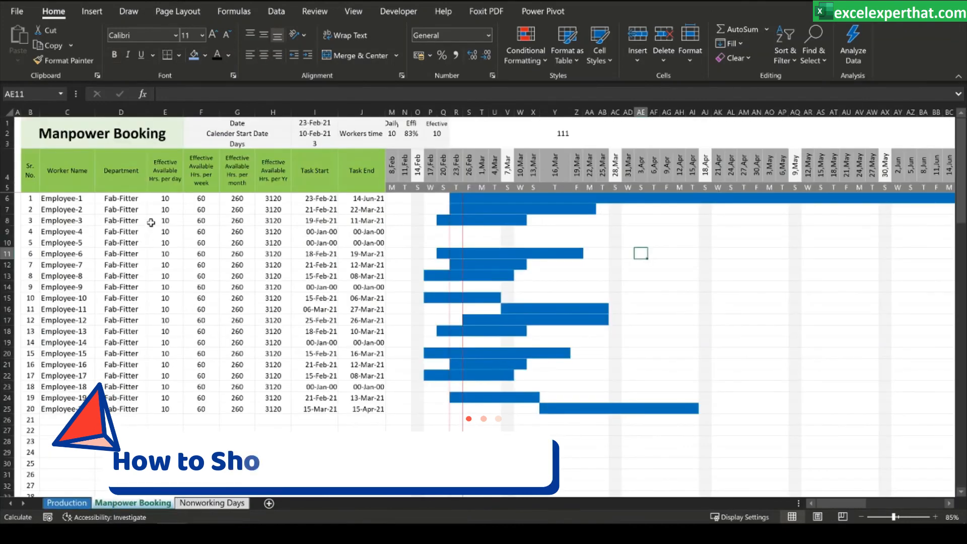
left_click_drag(31, 171, 345, 410)
left_click(326, 427)
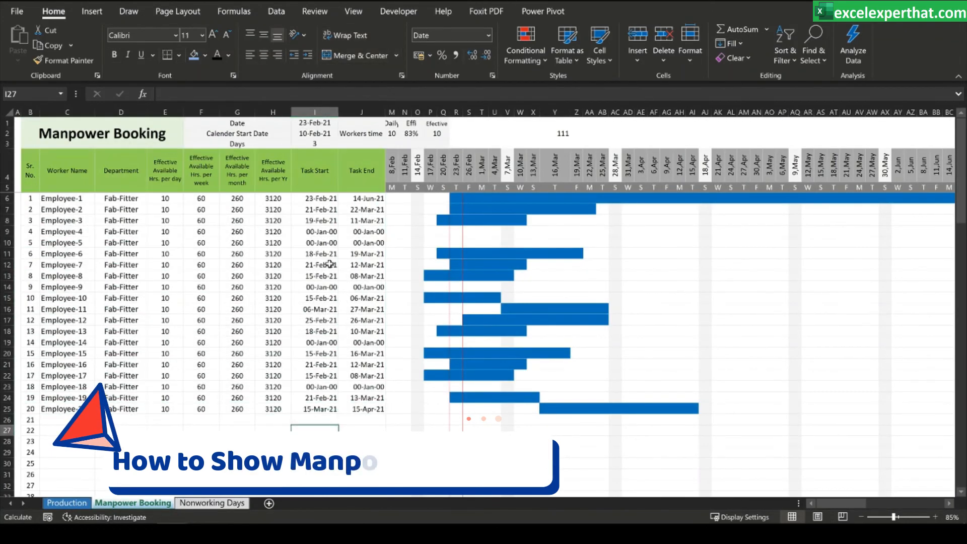
left_click(325, 200)
left_click(323, 178)
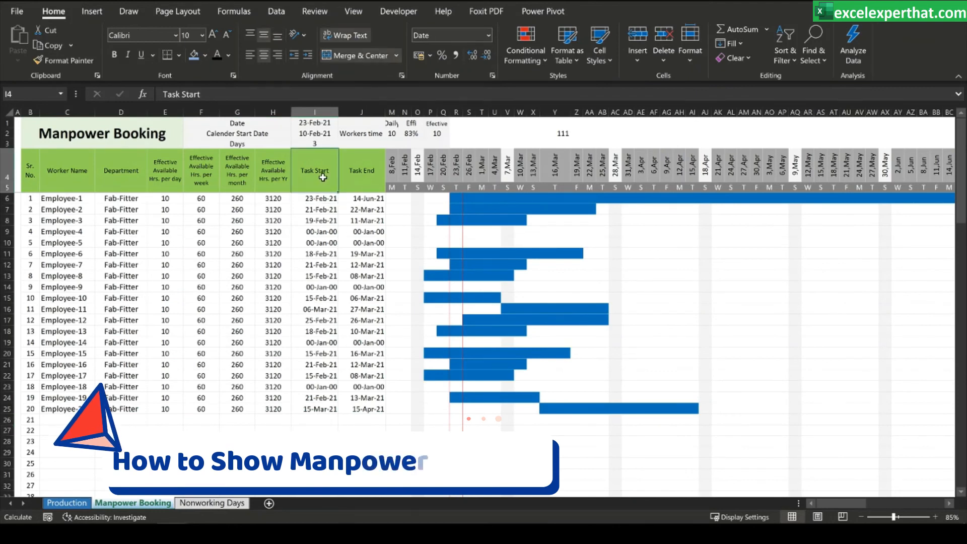
Step: Check the Task End header and Employee-1's row on Manpower Booking against the Task Start and Task End dates on the Production sheet
left_click(358, 177)
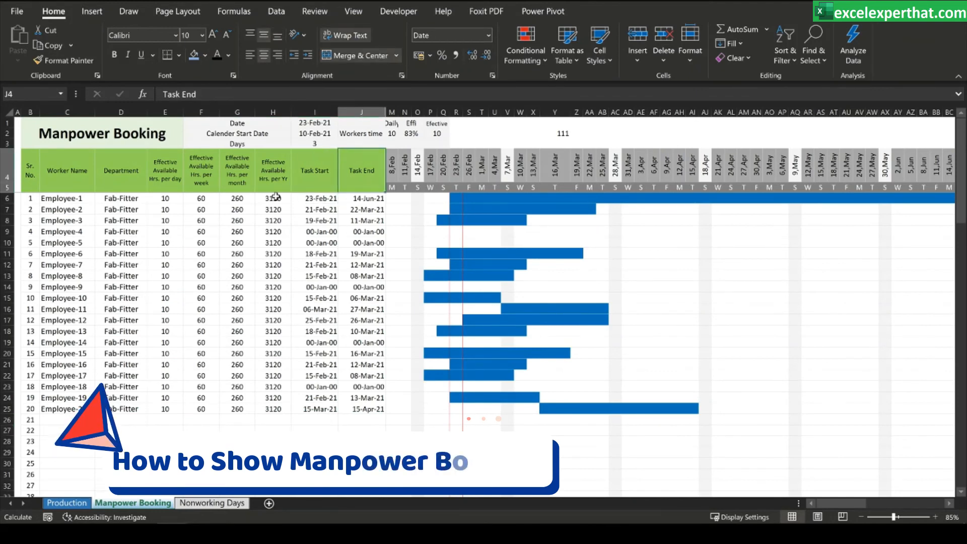
left_click(10, 198)
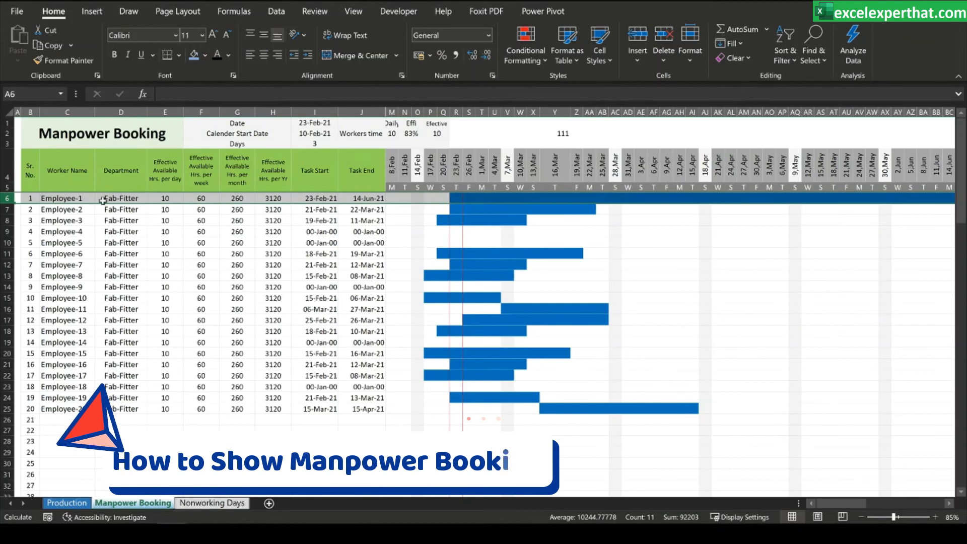
left_click(73, 199)
left_click(77, 453)
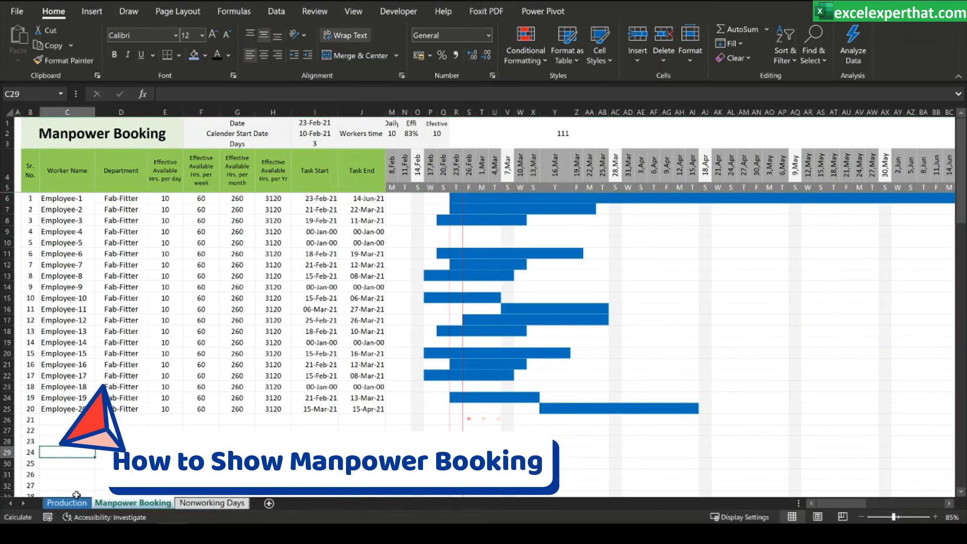
left_click(72, 502)
left_click(389, 176)
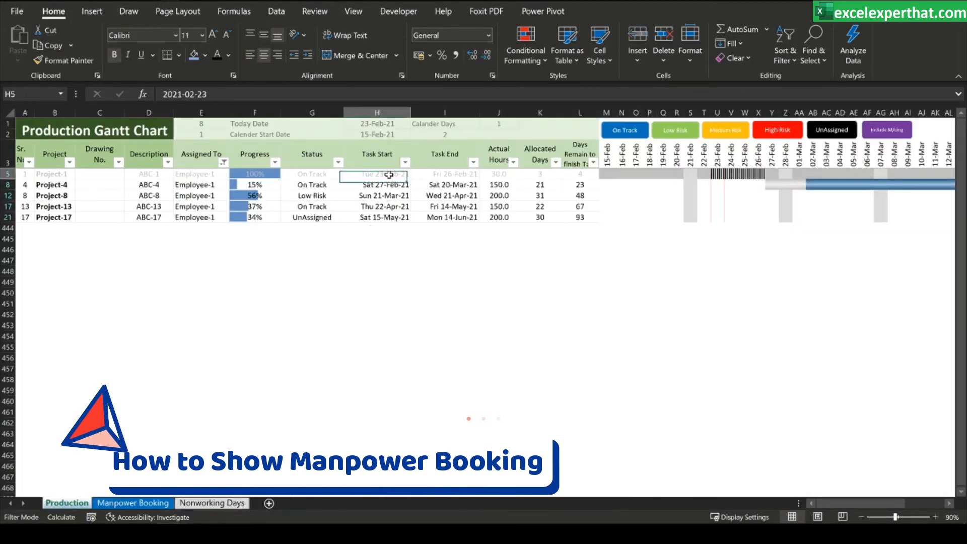
left_click(467, 221)
left_click(464, 291)
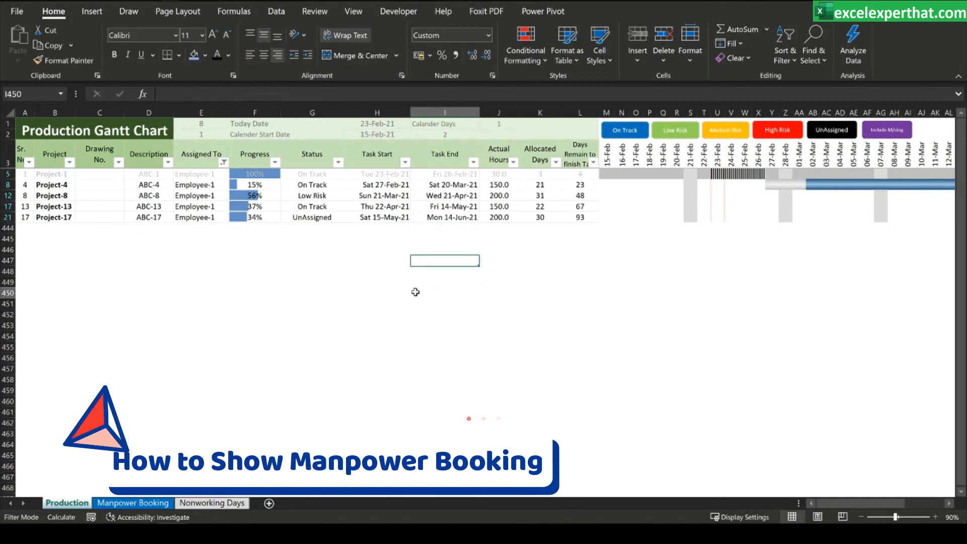
Step: Examine Employee-1's Task Start formula in I6 of Manpower Booking and the Production column H it refers to
left_click(144, 504)
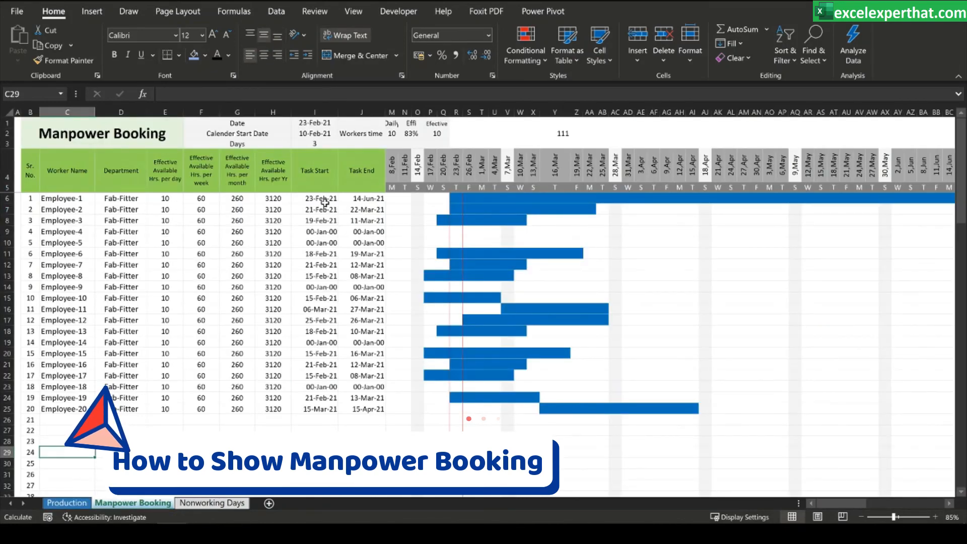
left_click(325, 199)
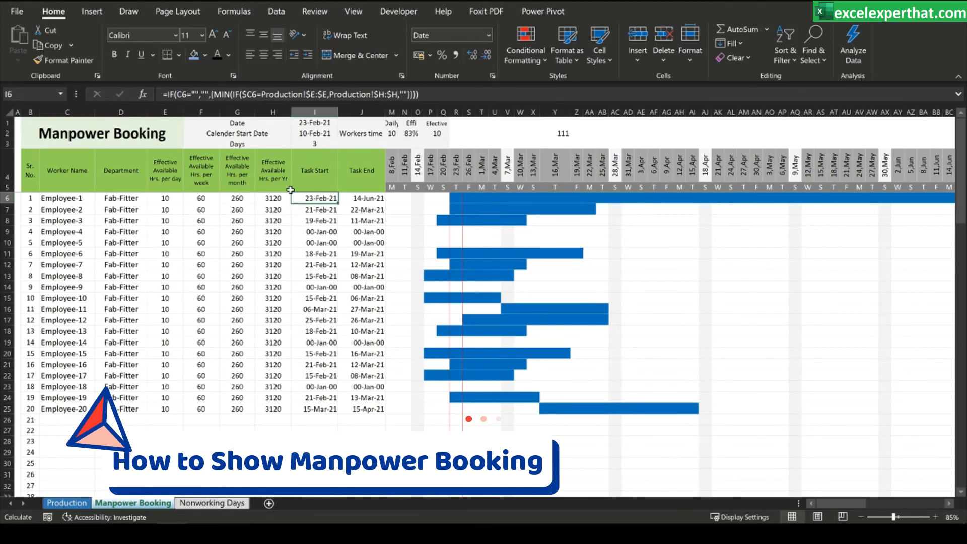
left_click(169, 95)
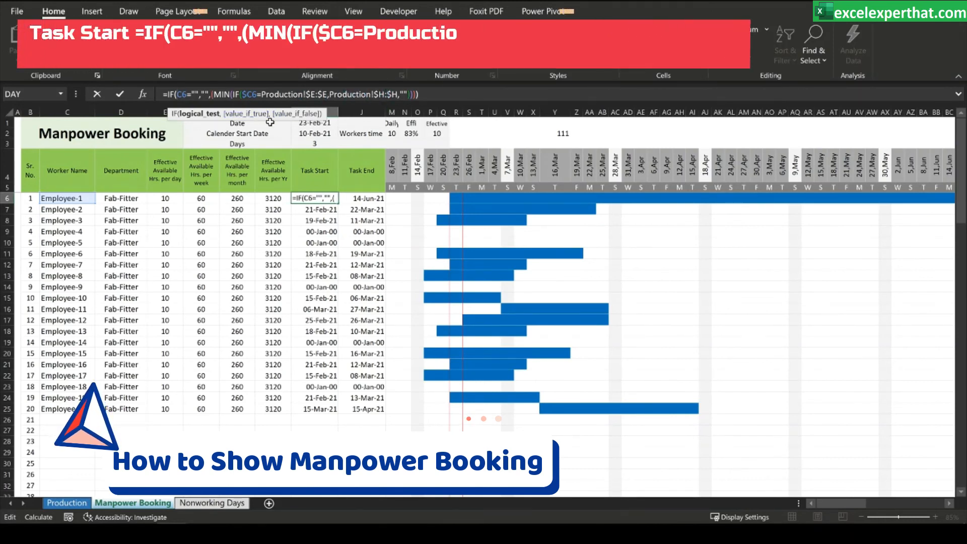
key("Escape")
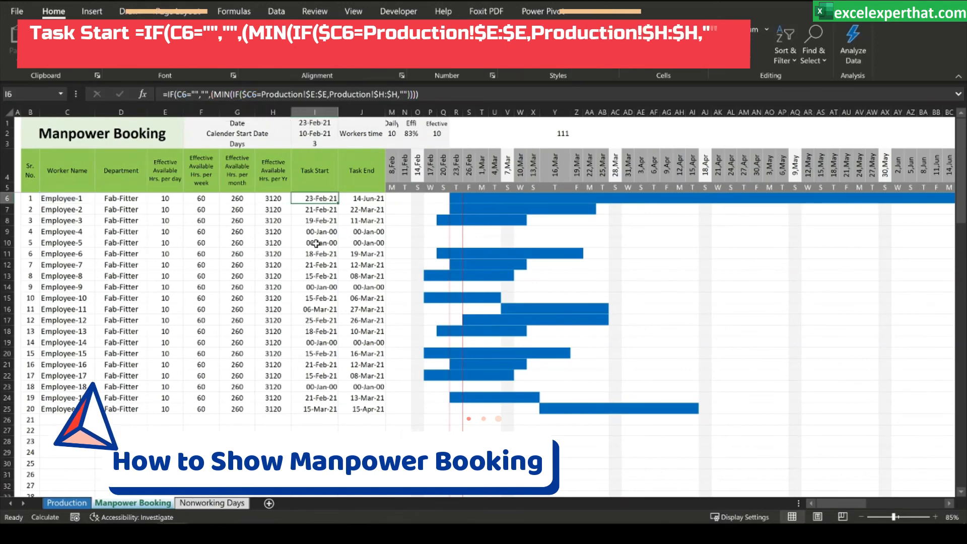
left_click(69, 506)
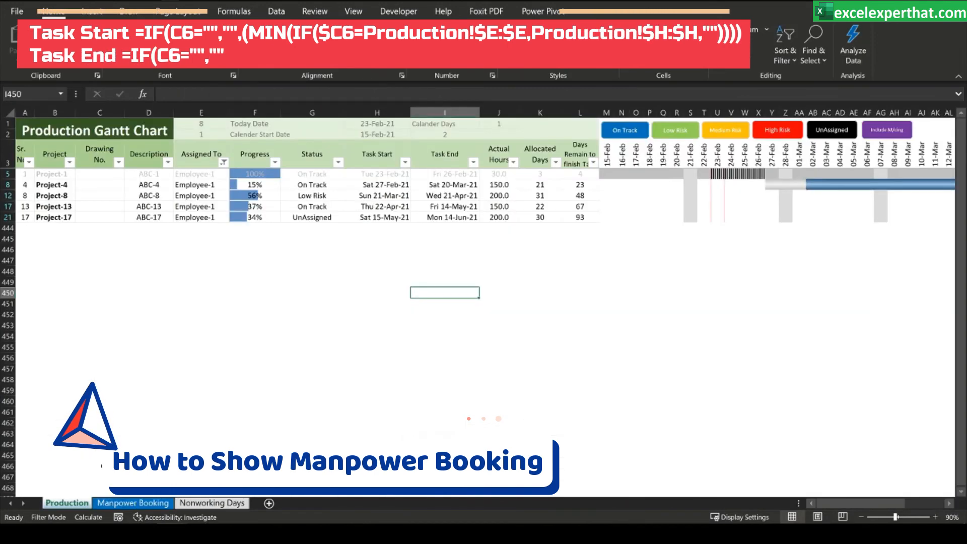
left_click(386, 112)
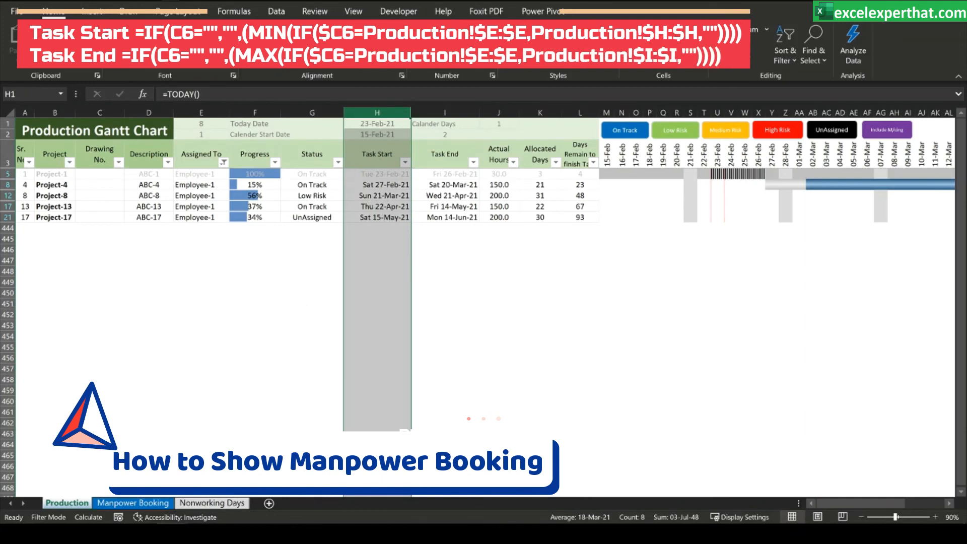
Step: Examine Employee-1's Task End formula in J6 of Manpower Booking and the Production column I it refers to
left_click(133, 502)
left_click(374, 199)
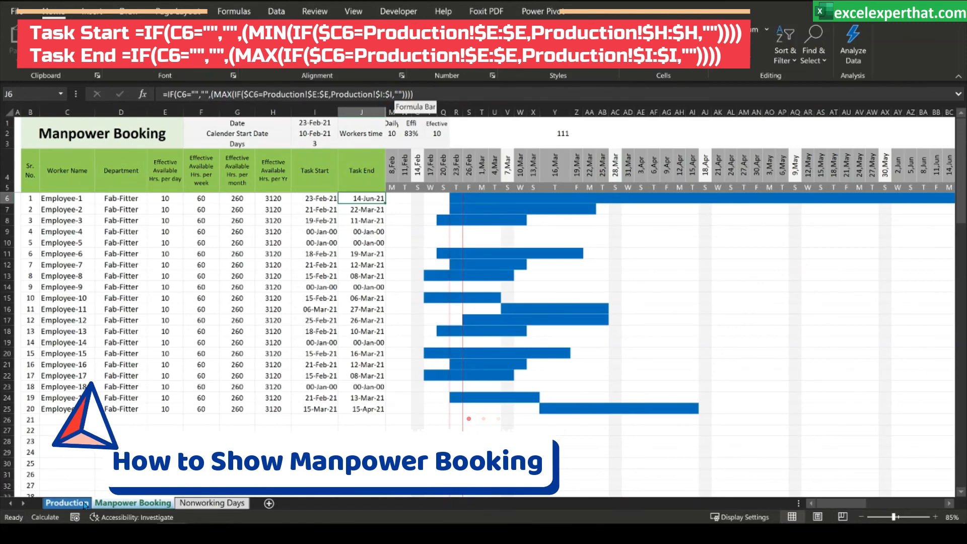
left_click(80, 503)
left_click(444, 112)
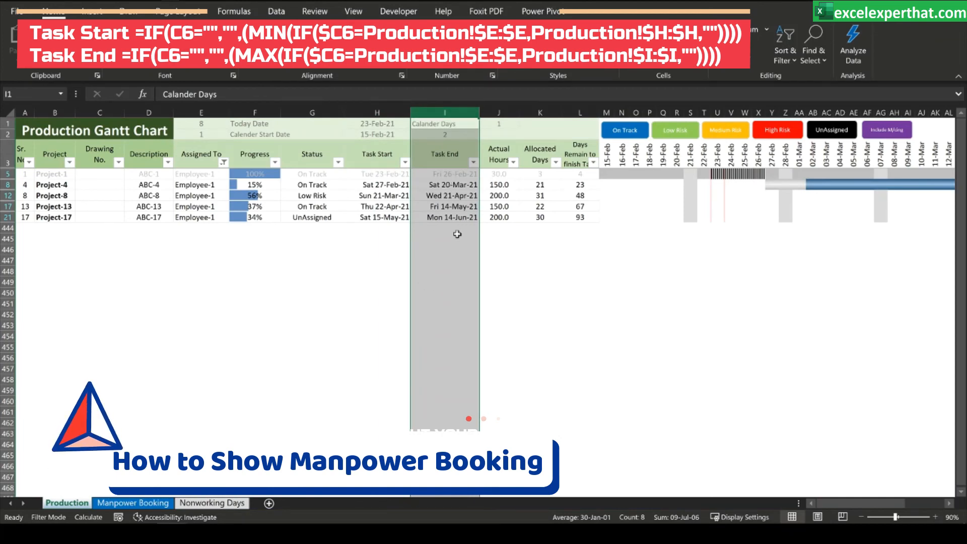
Step: Review Employee-1's name, Task Start and Task End cells (C6, I6, J6) on Manpower Booking against the Production sheet
left_click(133, 503)
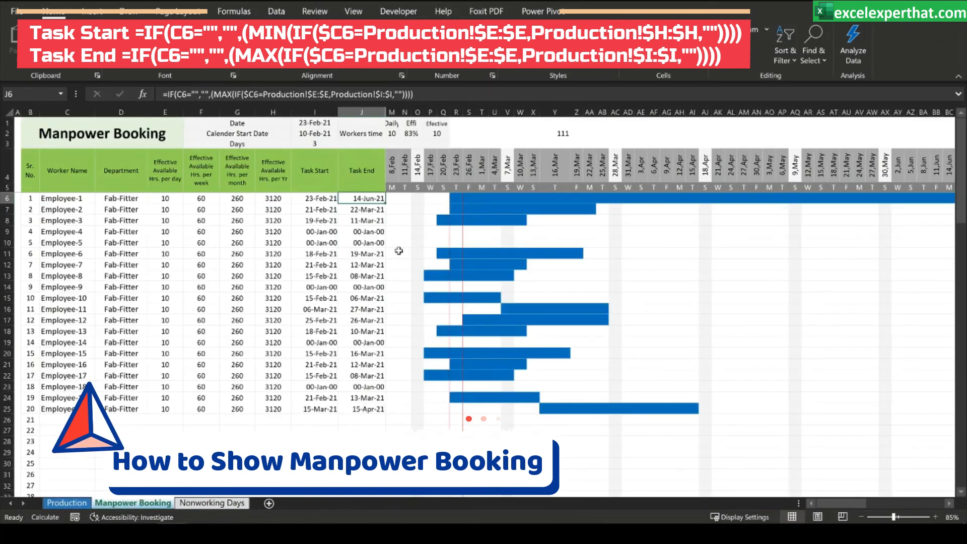
left_click(328, 199)
left_click(76, 198)
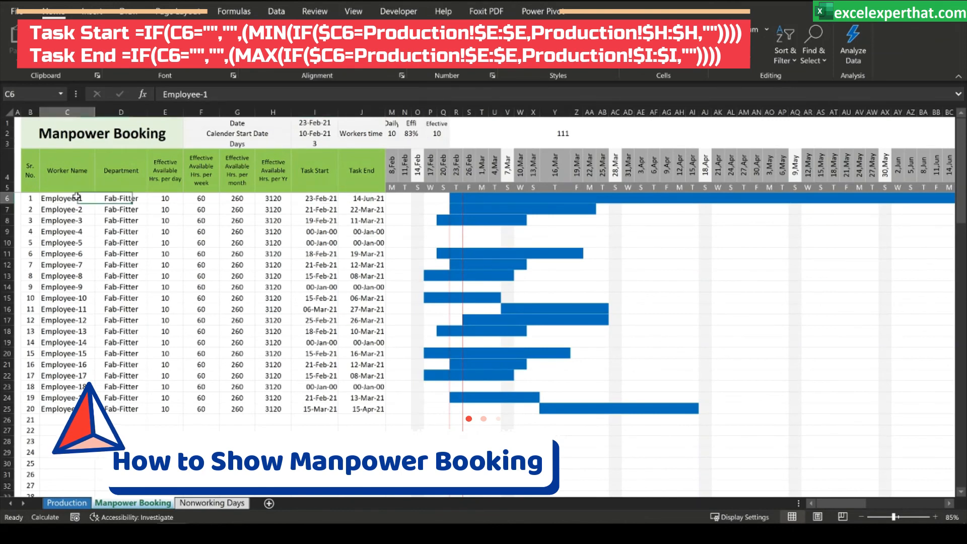
left_click(308, 202)
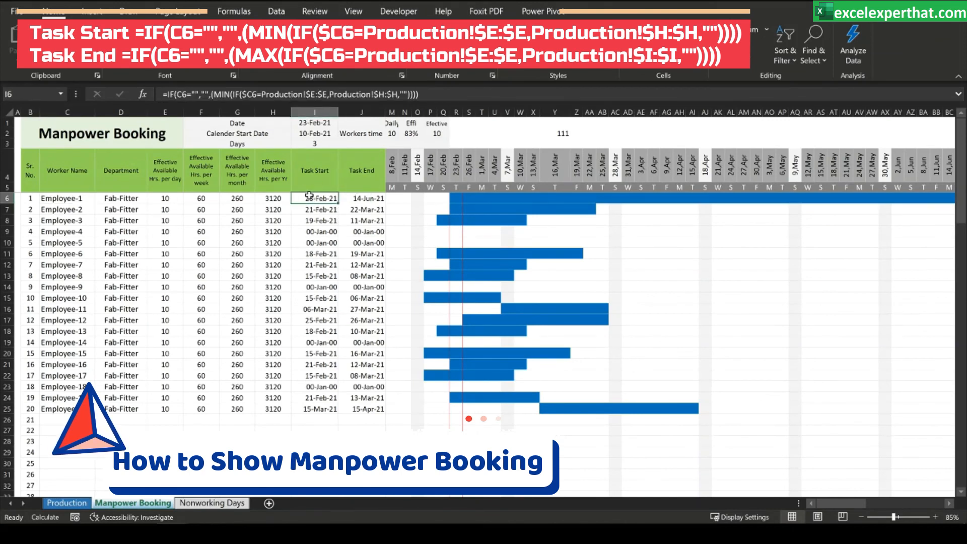
left_click(375, 198)
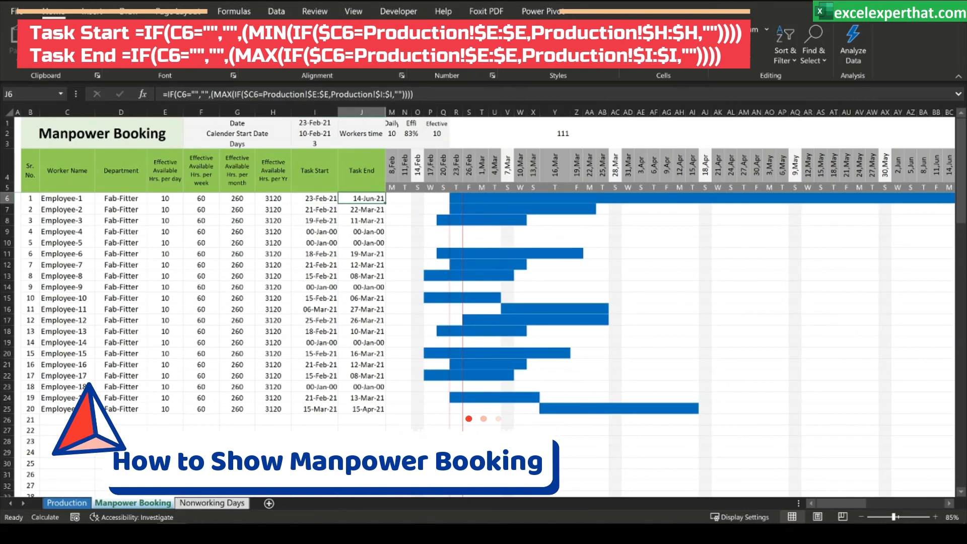
left_click(67, 503)
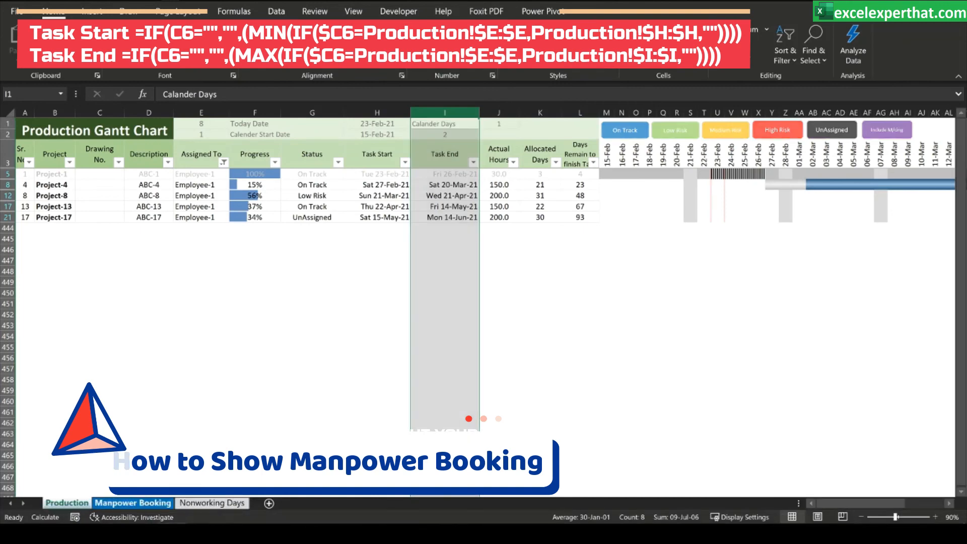
Step: Trace Employee-1's booking bar on the Manpower Booking calendar from M6 to its end in column BC
left_click(133, 503)
left_click(395, 199)
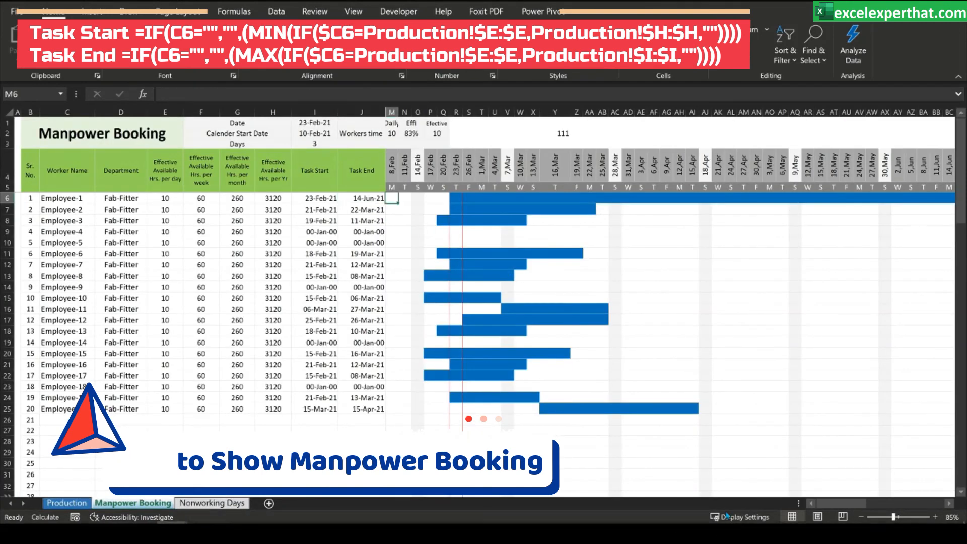
left_click_drag(840, 503, 861, 504)
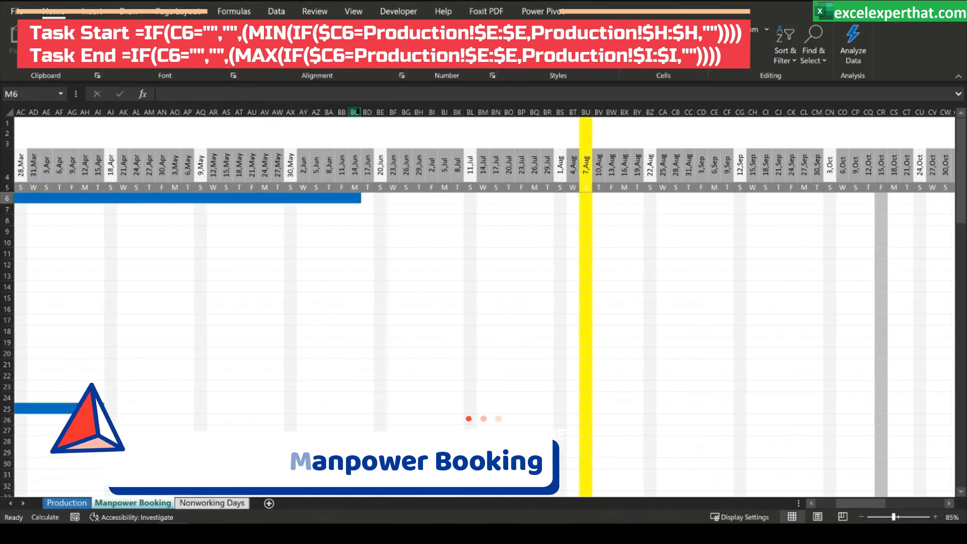
left_click(355, 112)
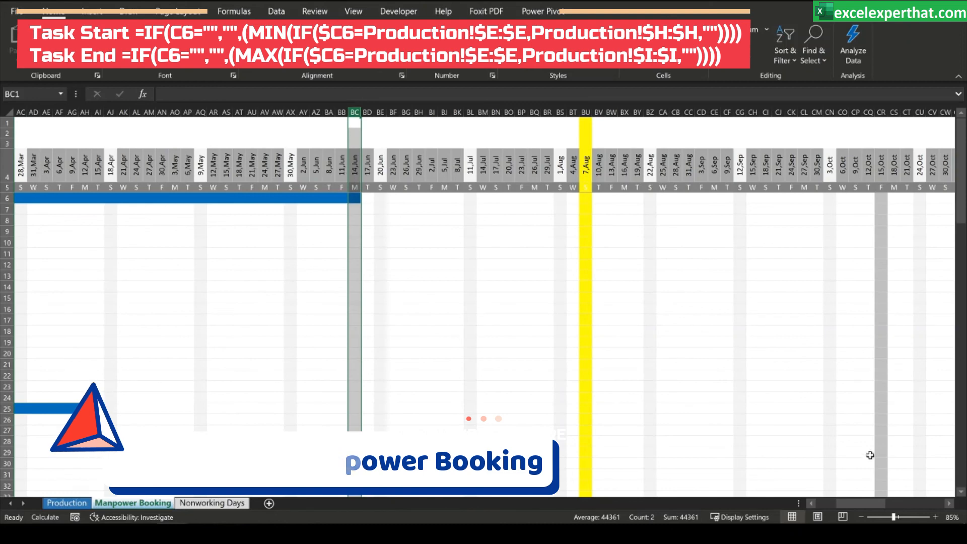
left_click_drag(874, 502, 836, 502)
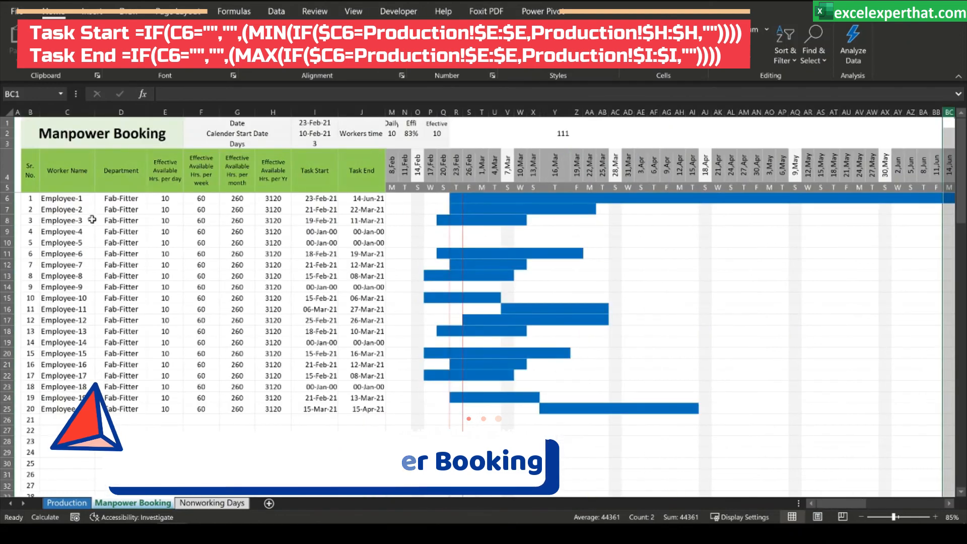
Step: Examine the worker rows from Employee-2 to Employee-20 and the end of Employee-2's booking bar in row 7
left_click_drag(66, 209, 375, 413)
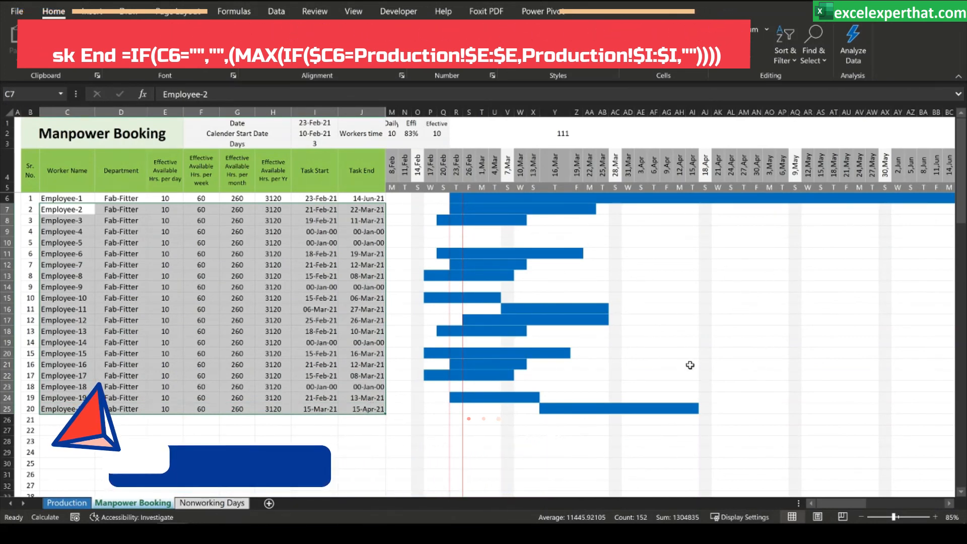
left_click(7, 209)
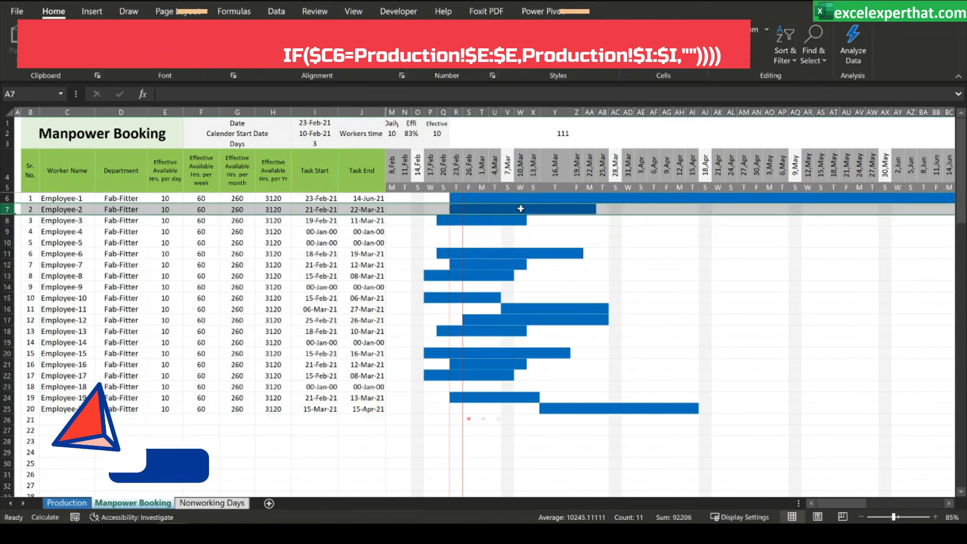
left_click(593, 208)
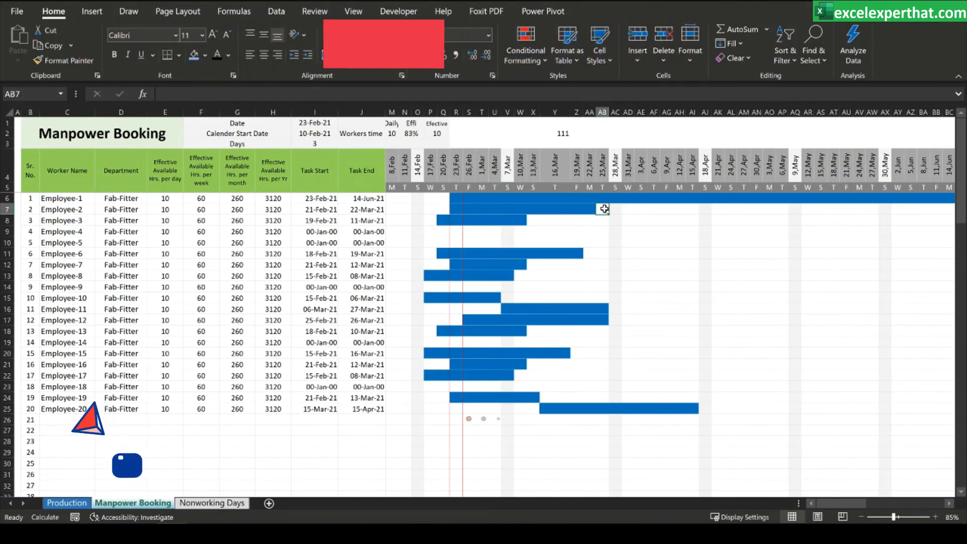
left_click(605, 209)
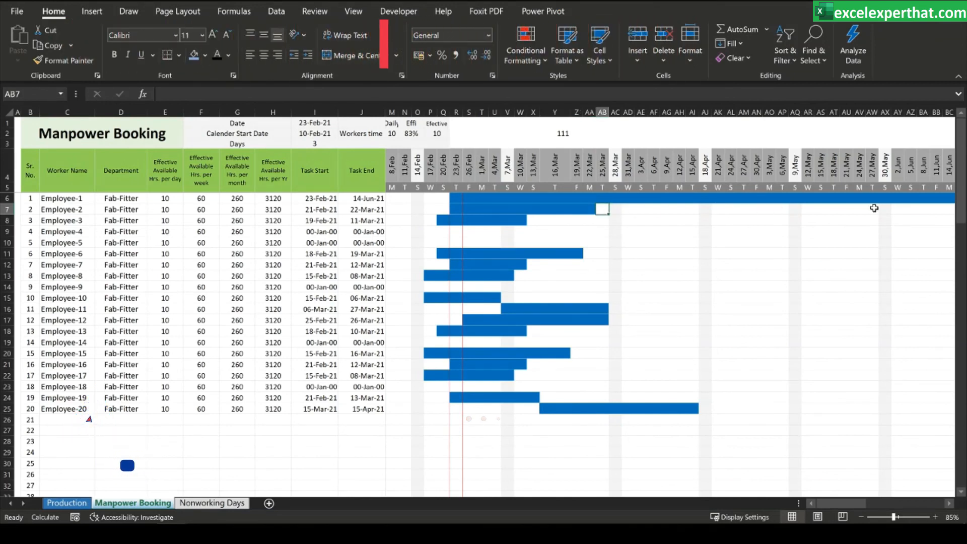
Step: Check the first free calendar cell after each booking bar for the workers from Employee-2 through Employee-17
left_click(67, 222)
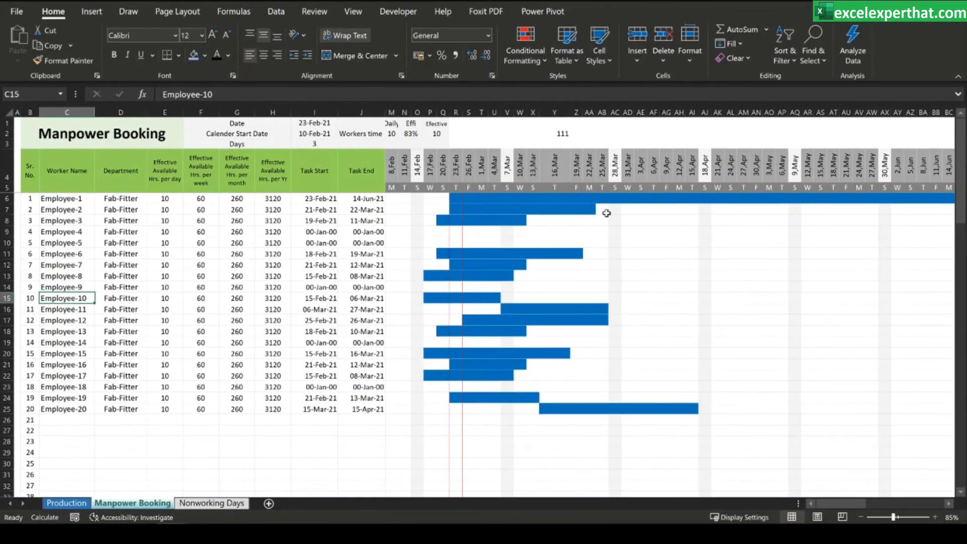
left_click(594, 210)
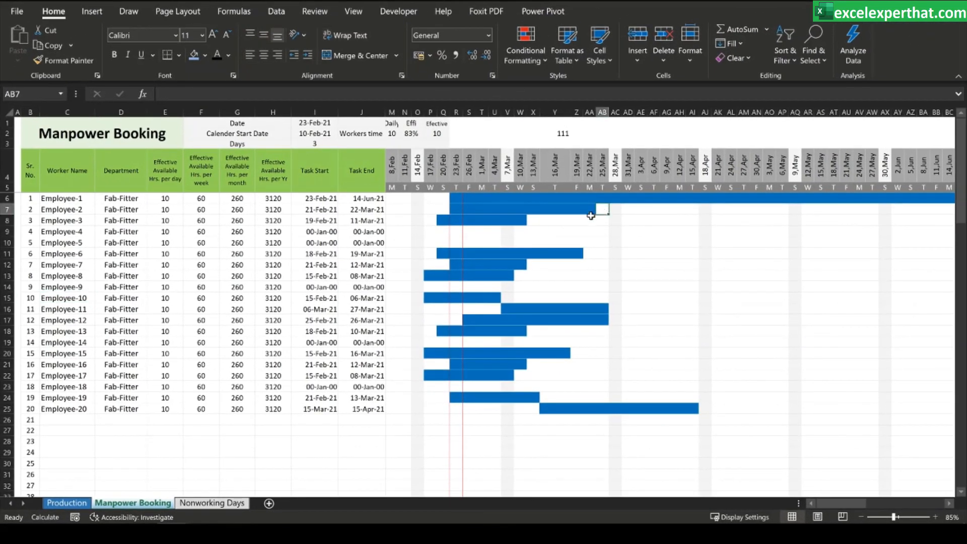
left_click(533, 220)
left_click(587, 254)
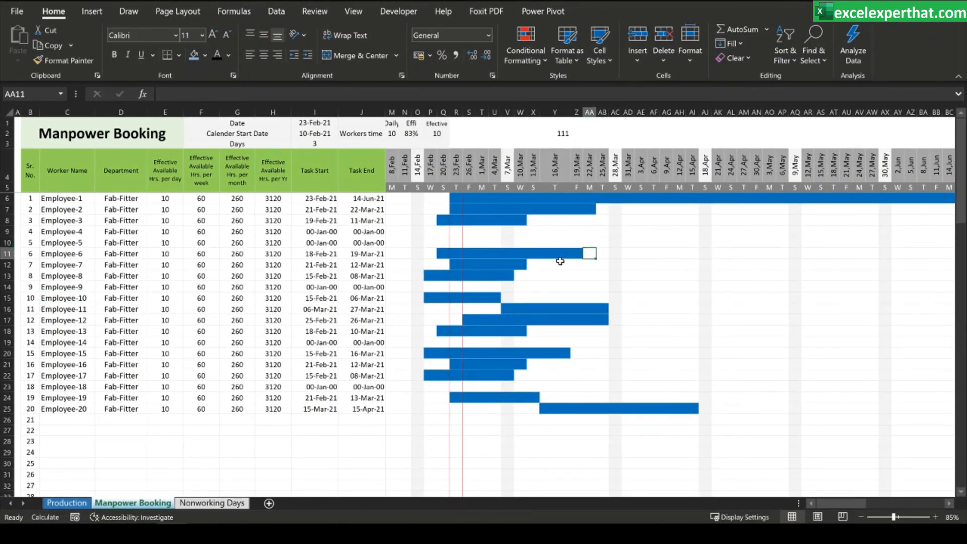
left_click(535, 264)
left_click(519, 276)
left_click(507, 298)
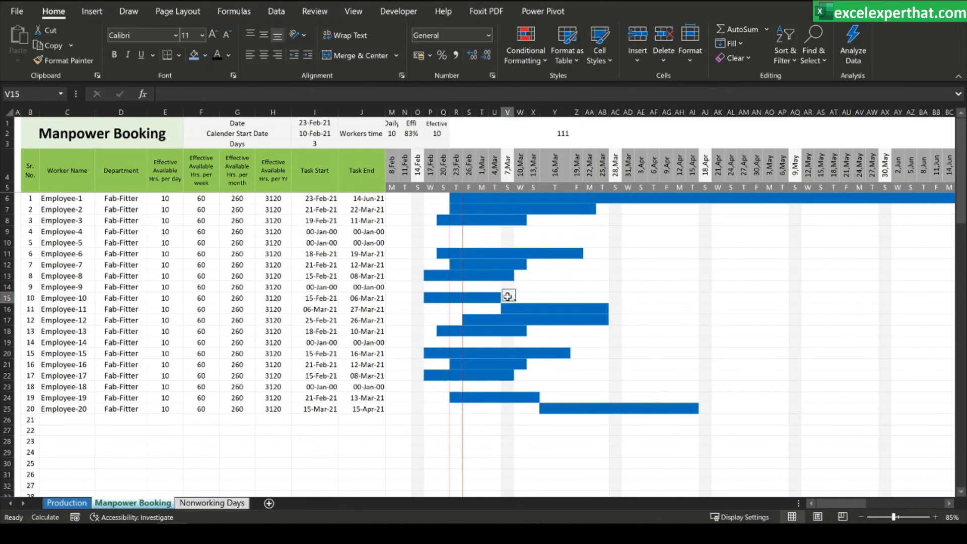
left_click(611, 307)
left_click(613, 319)
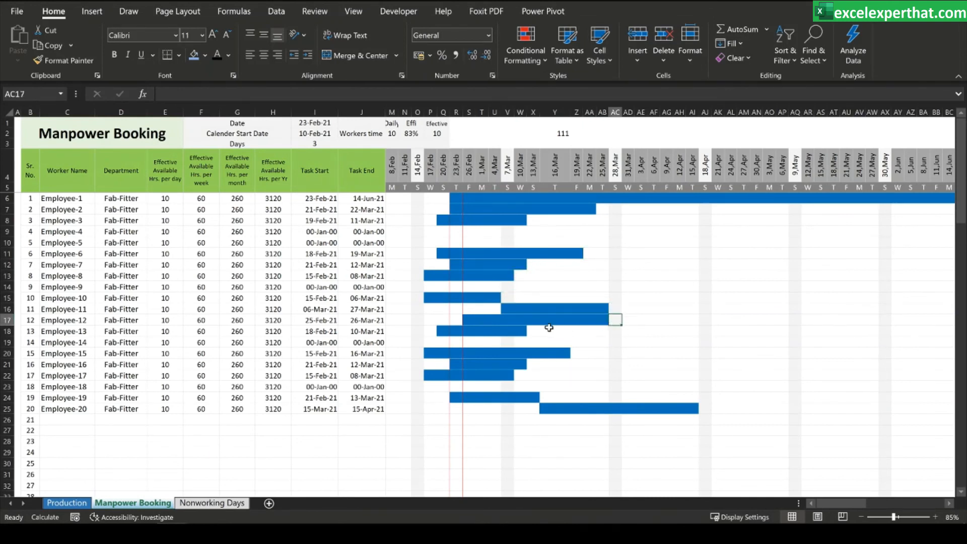
left_click(534, 331)
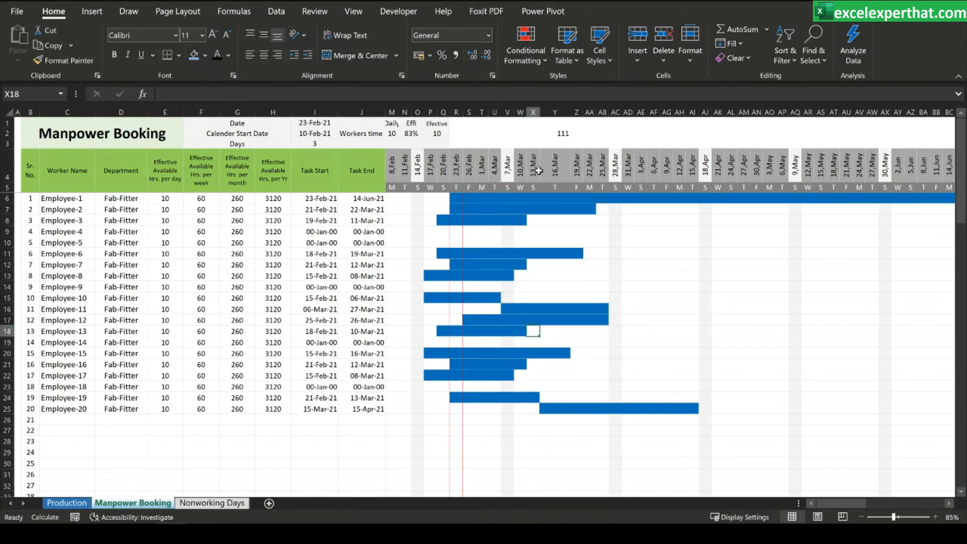
left_click(571, 353)
left_click(532, 364)
left_click(523, 379)
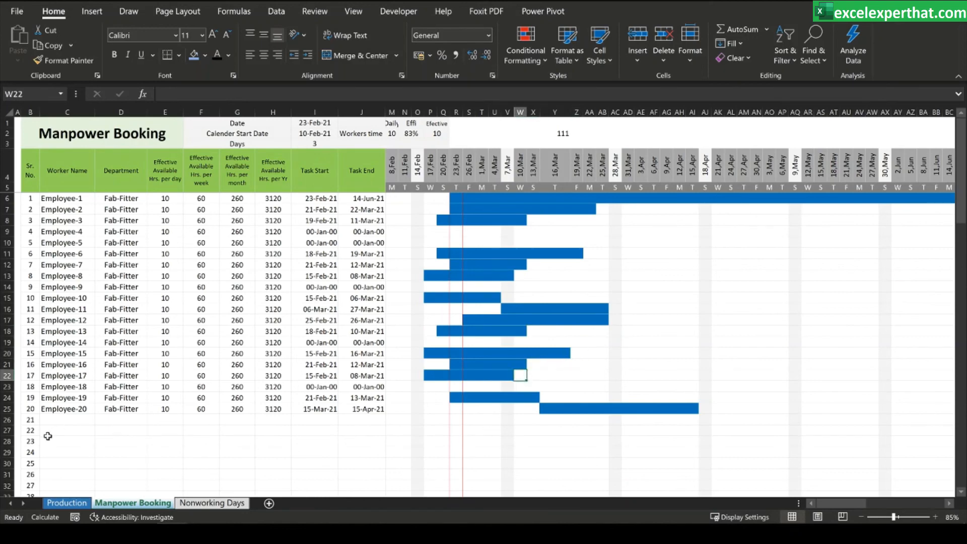
Step: Compare the Manpower Booking chart with Employee-1's filtered projects on the Production sheet
key("ctrl+Page_Up")
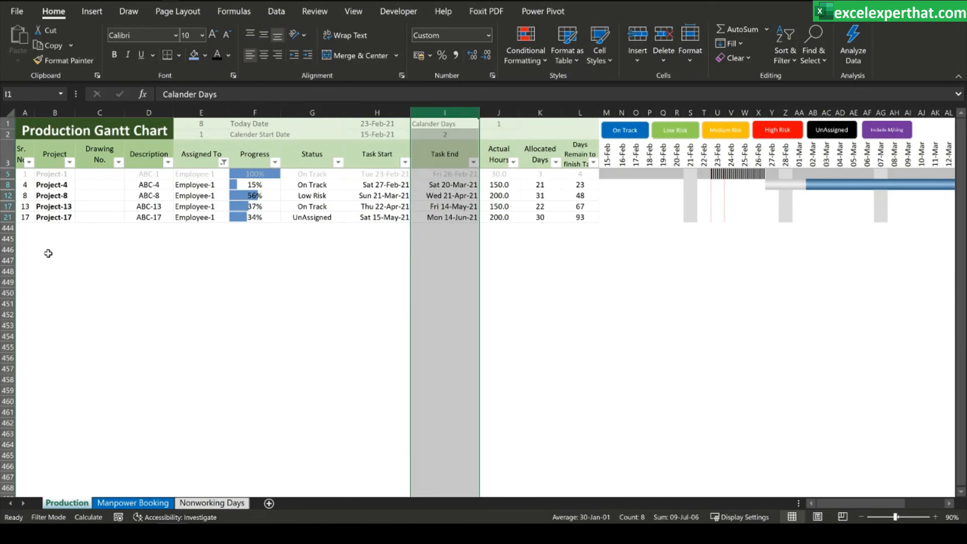
left_click(141, 503)
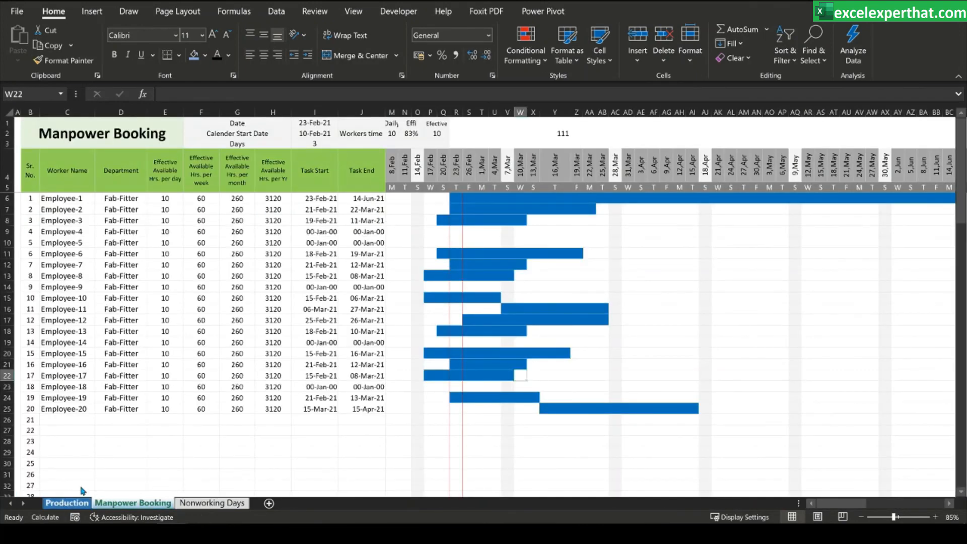
left_click(66, 503)
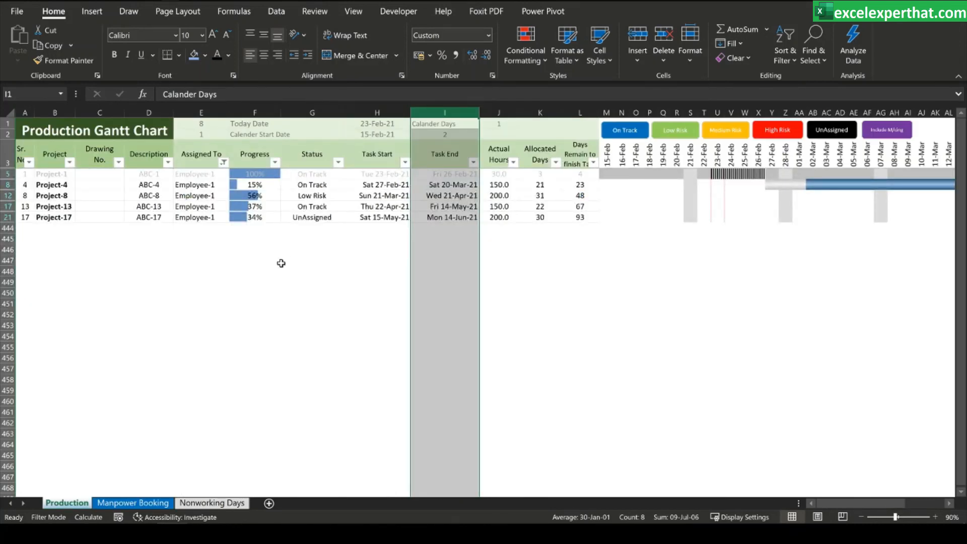
left_click(272, 261)
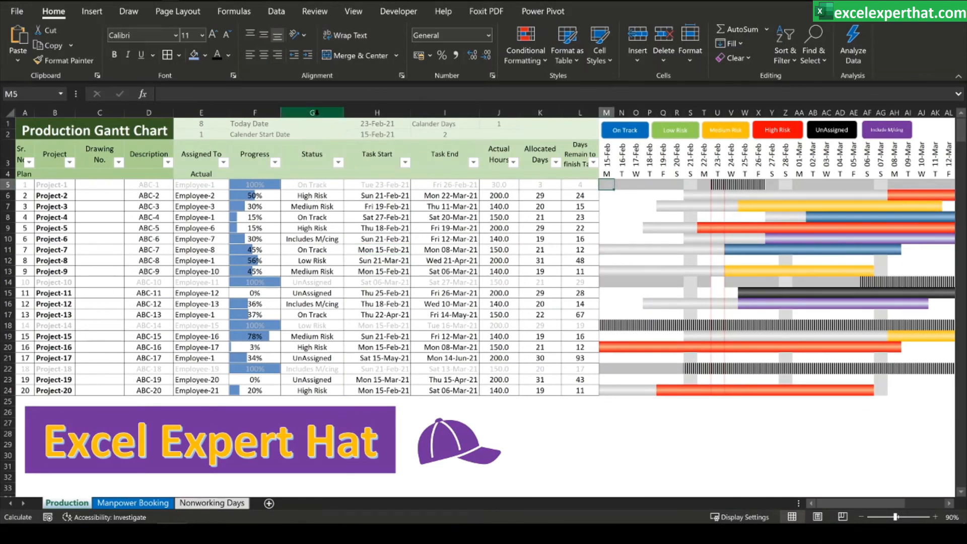
Step: Select the Progress column (F) in the Production Gantt chart
left_click(288, 112)
left_click(255, 112)
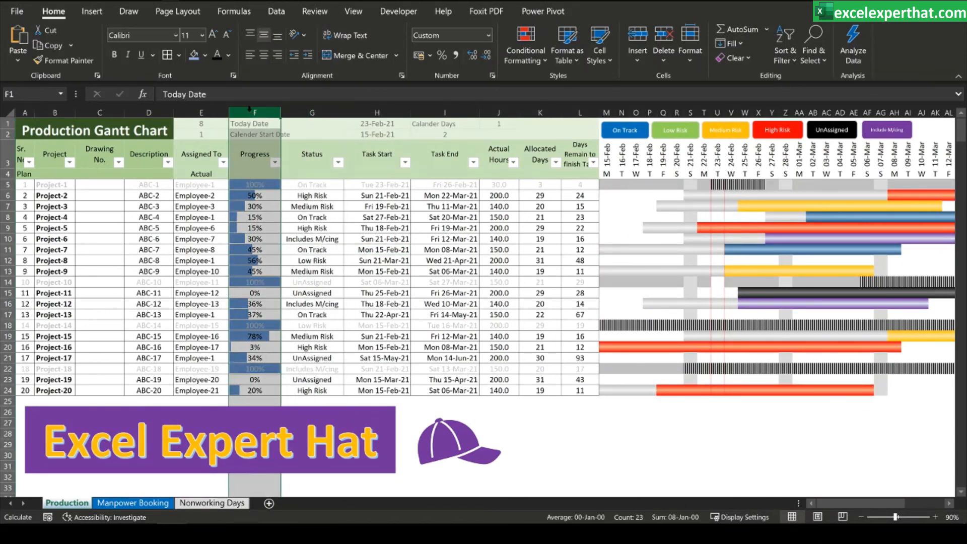